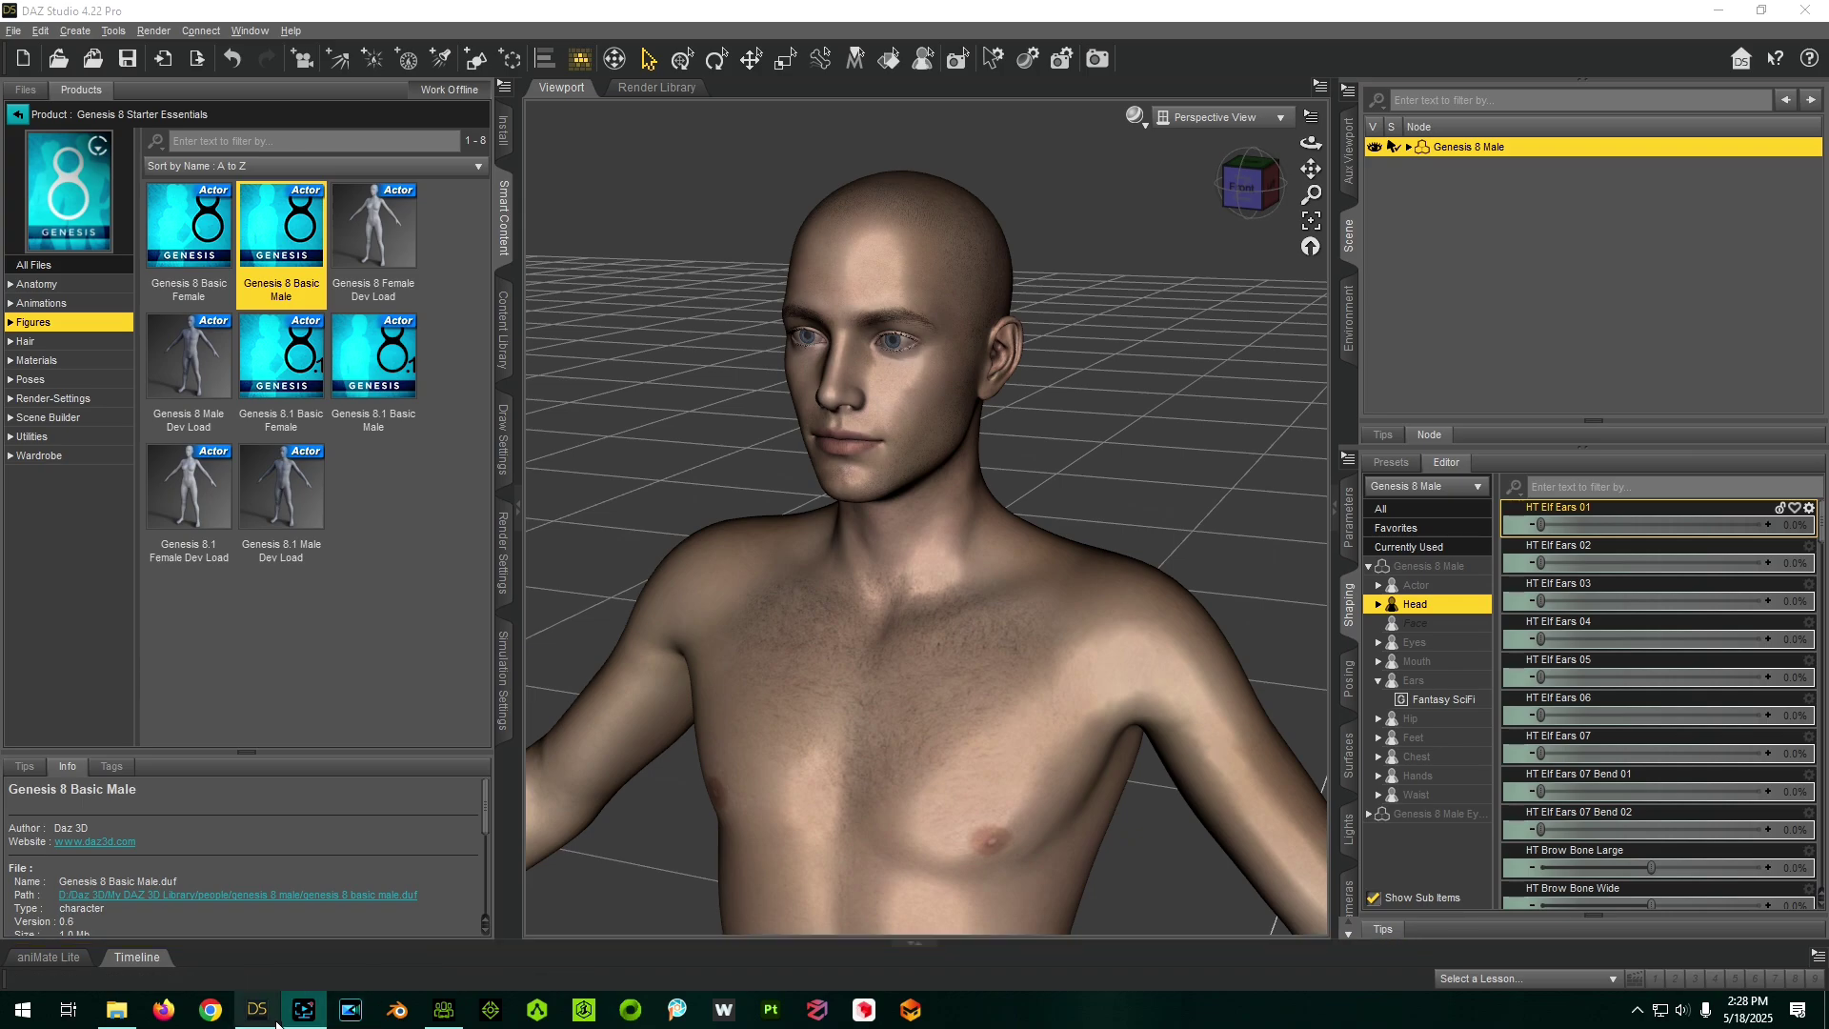
# - Switch to Character Creator, view the character's ear morph sliders, and return to DAZ Studio
pyautogui.click(438, 1013)
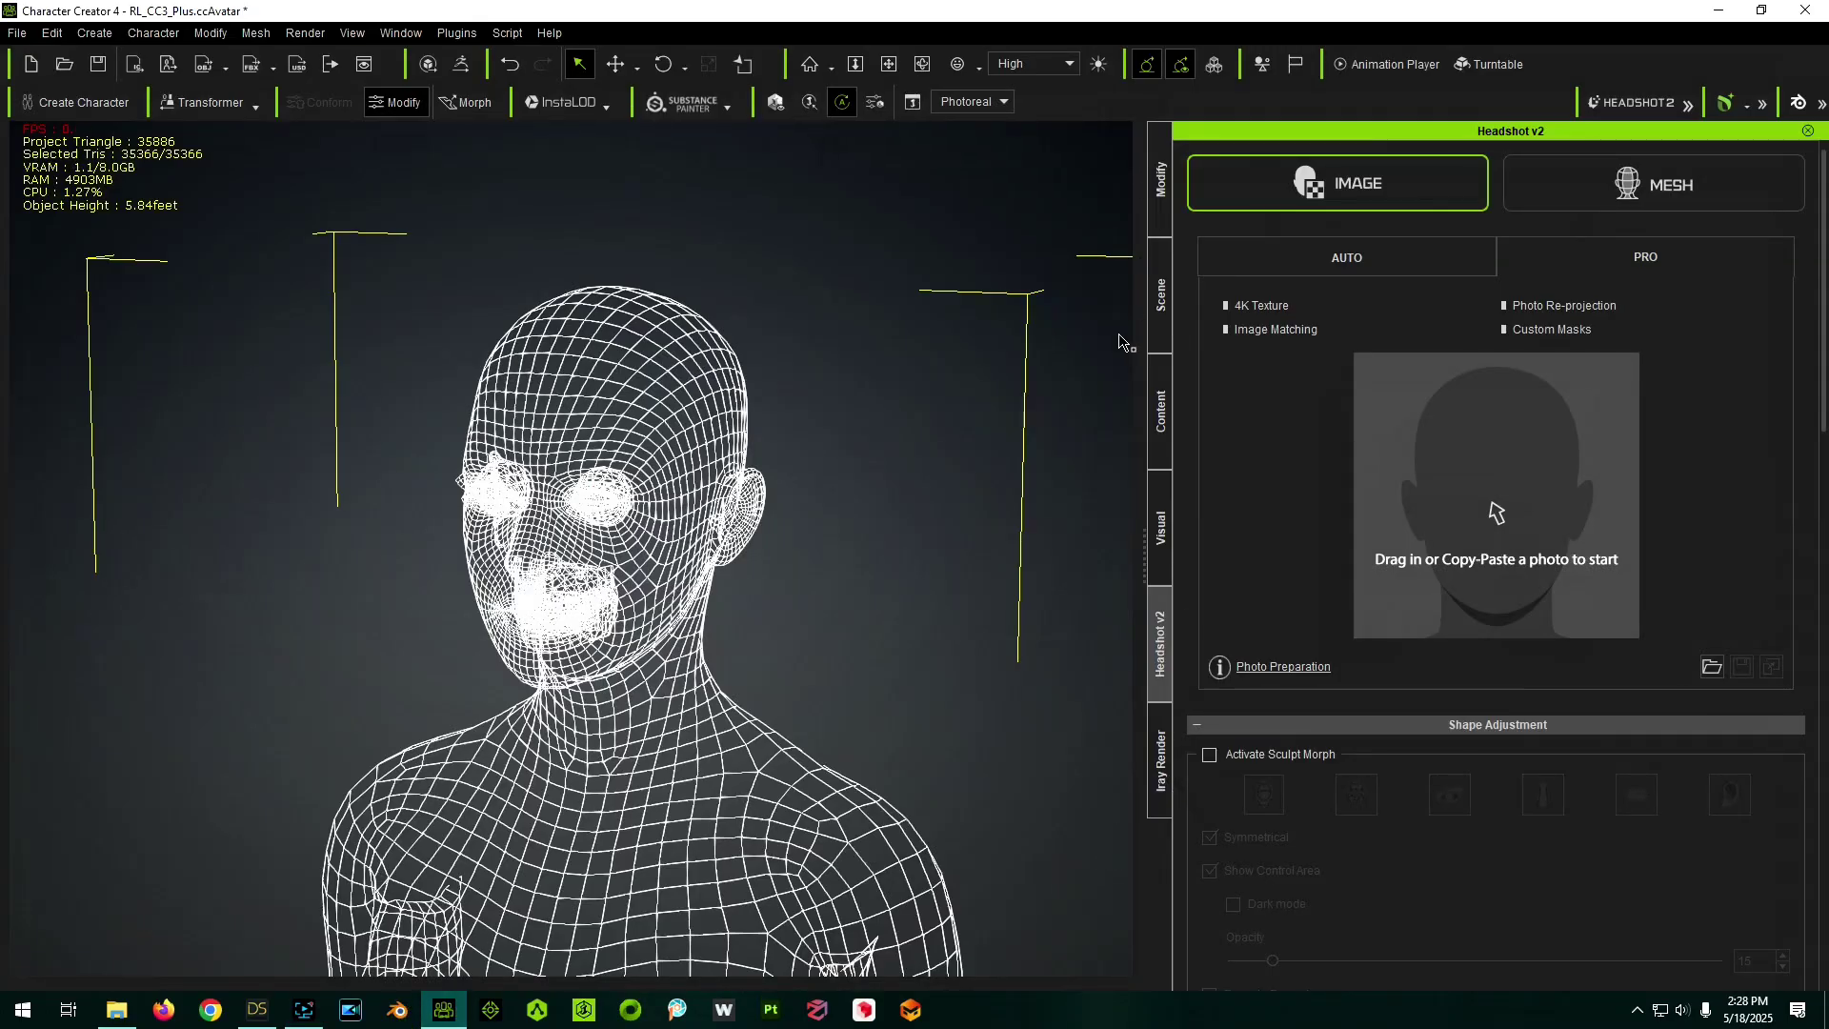
pyautogui.click(1159, 196)
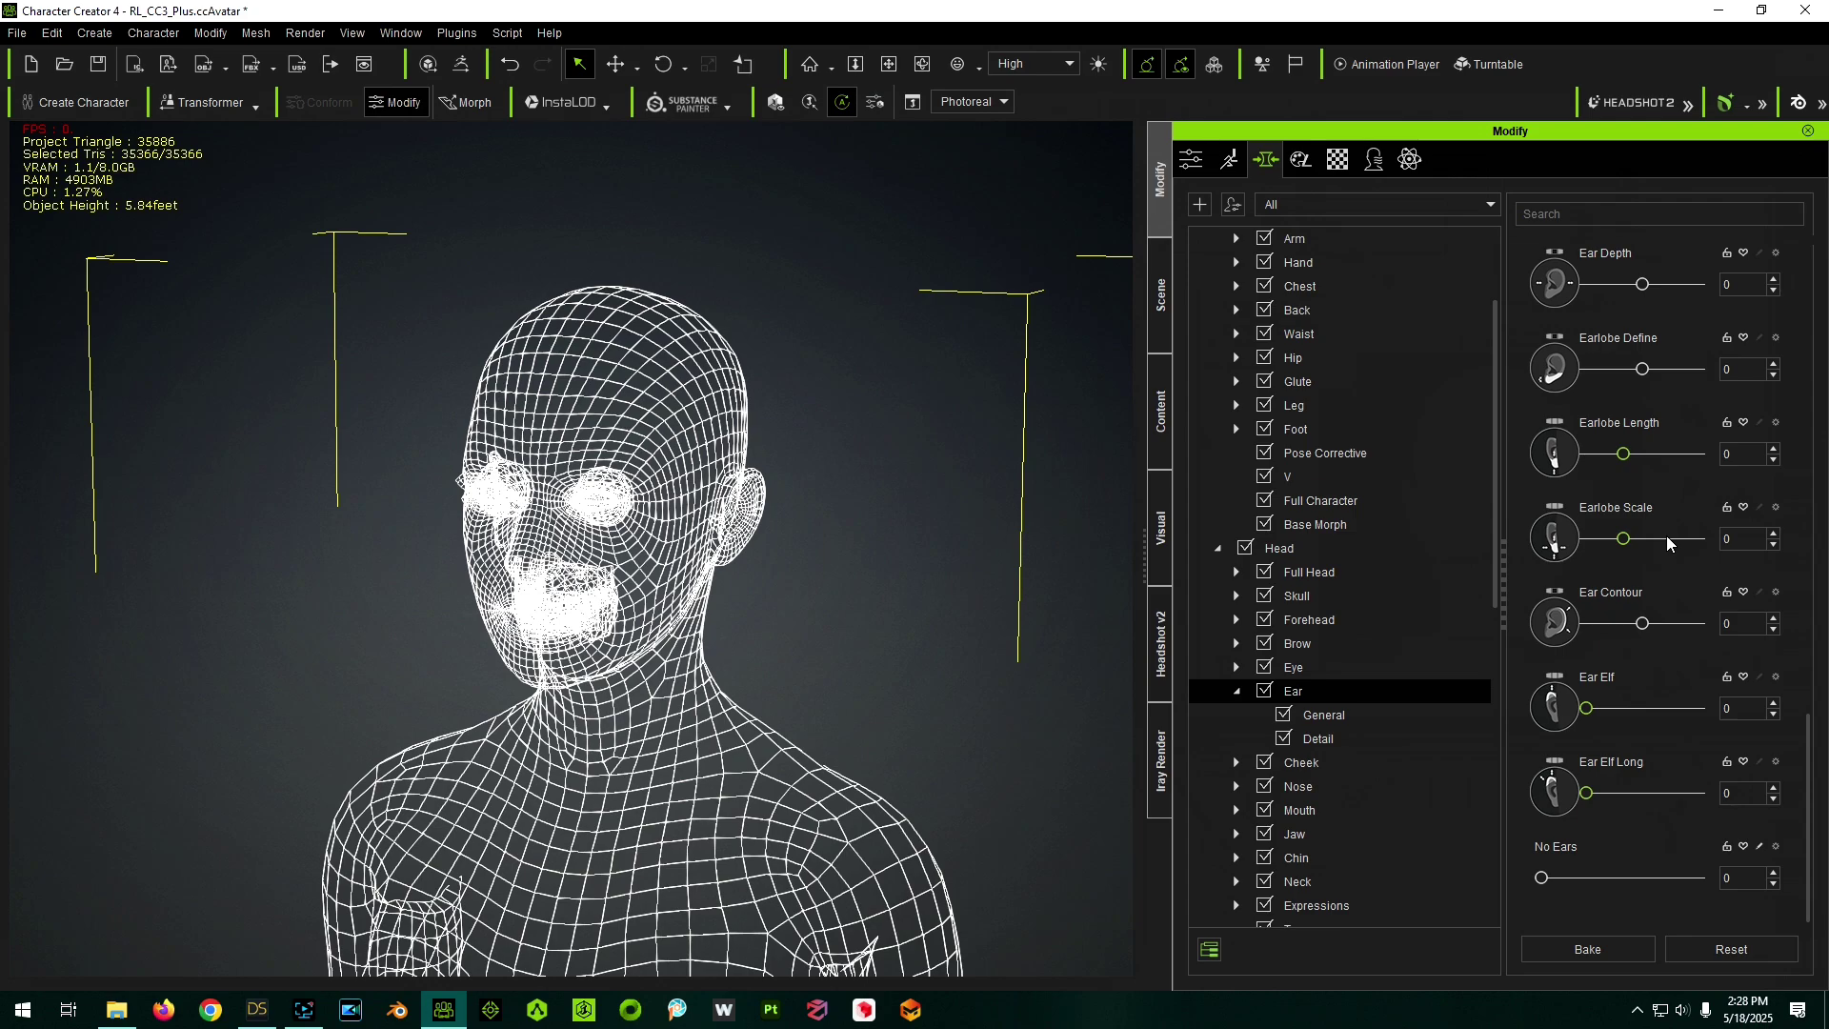
pyautogui.click(1722, 14)
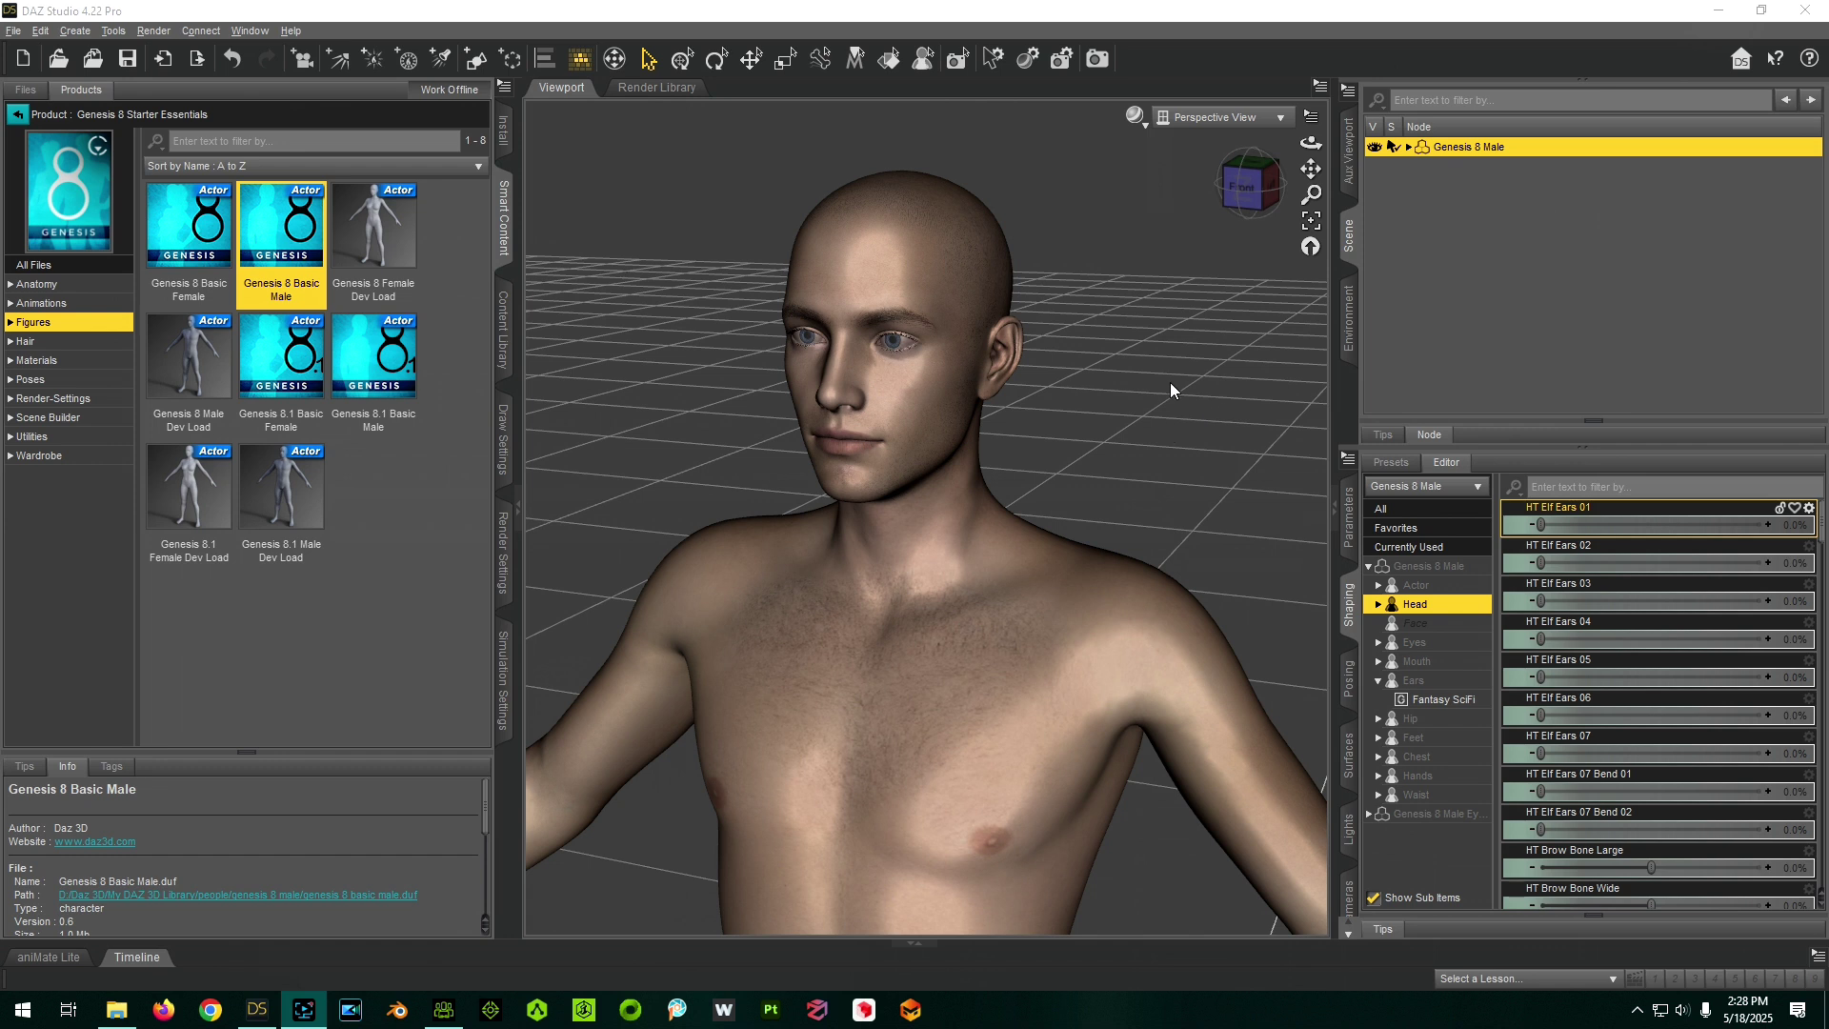
# - Set the HT Elf Ears 01 morph to 100% and start an FBX export named G8M Elf Ears 01
pyautogui.moveTo(1539, 527); pyautogui.dragTo(1763, 525)
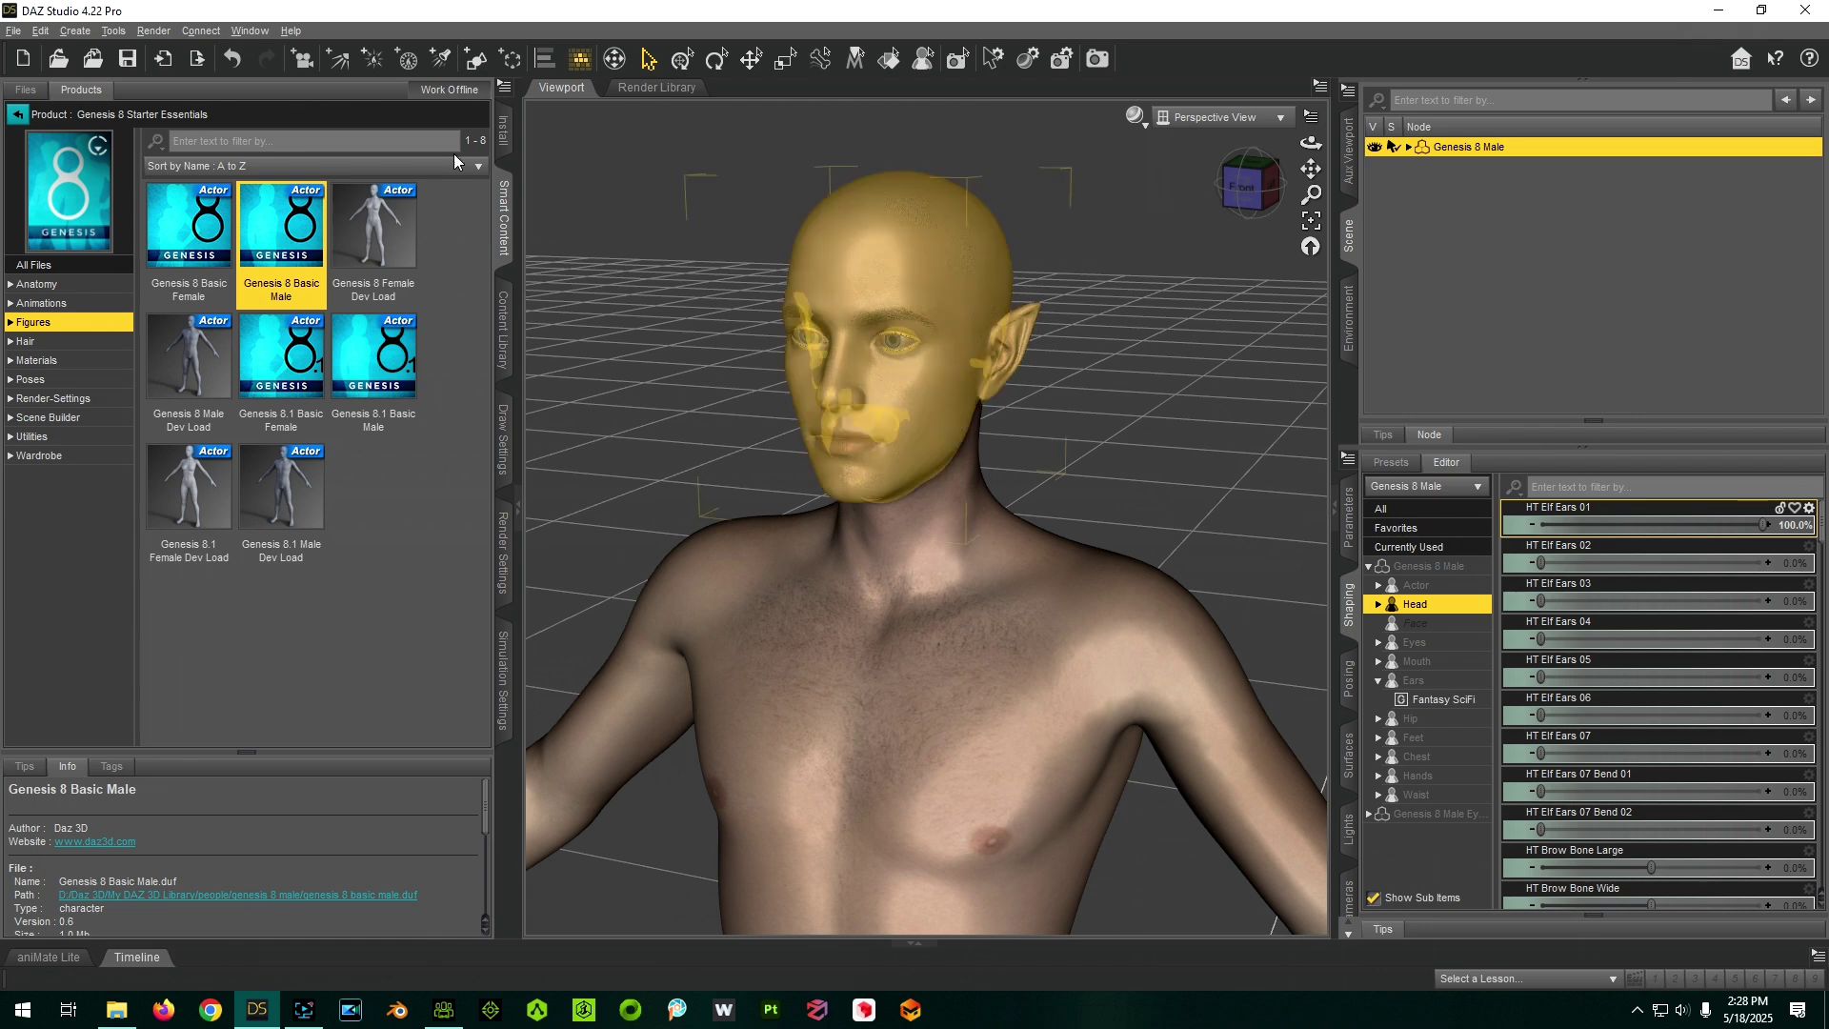
pyautogui.click(13, 30)
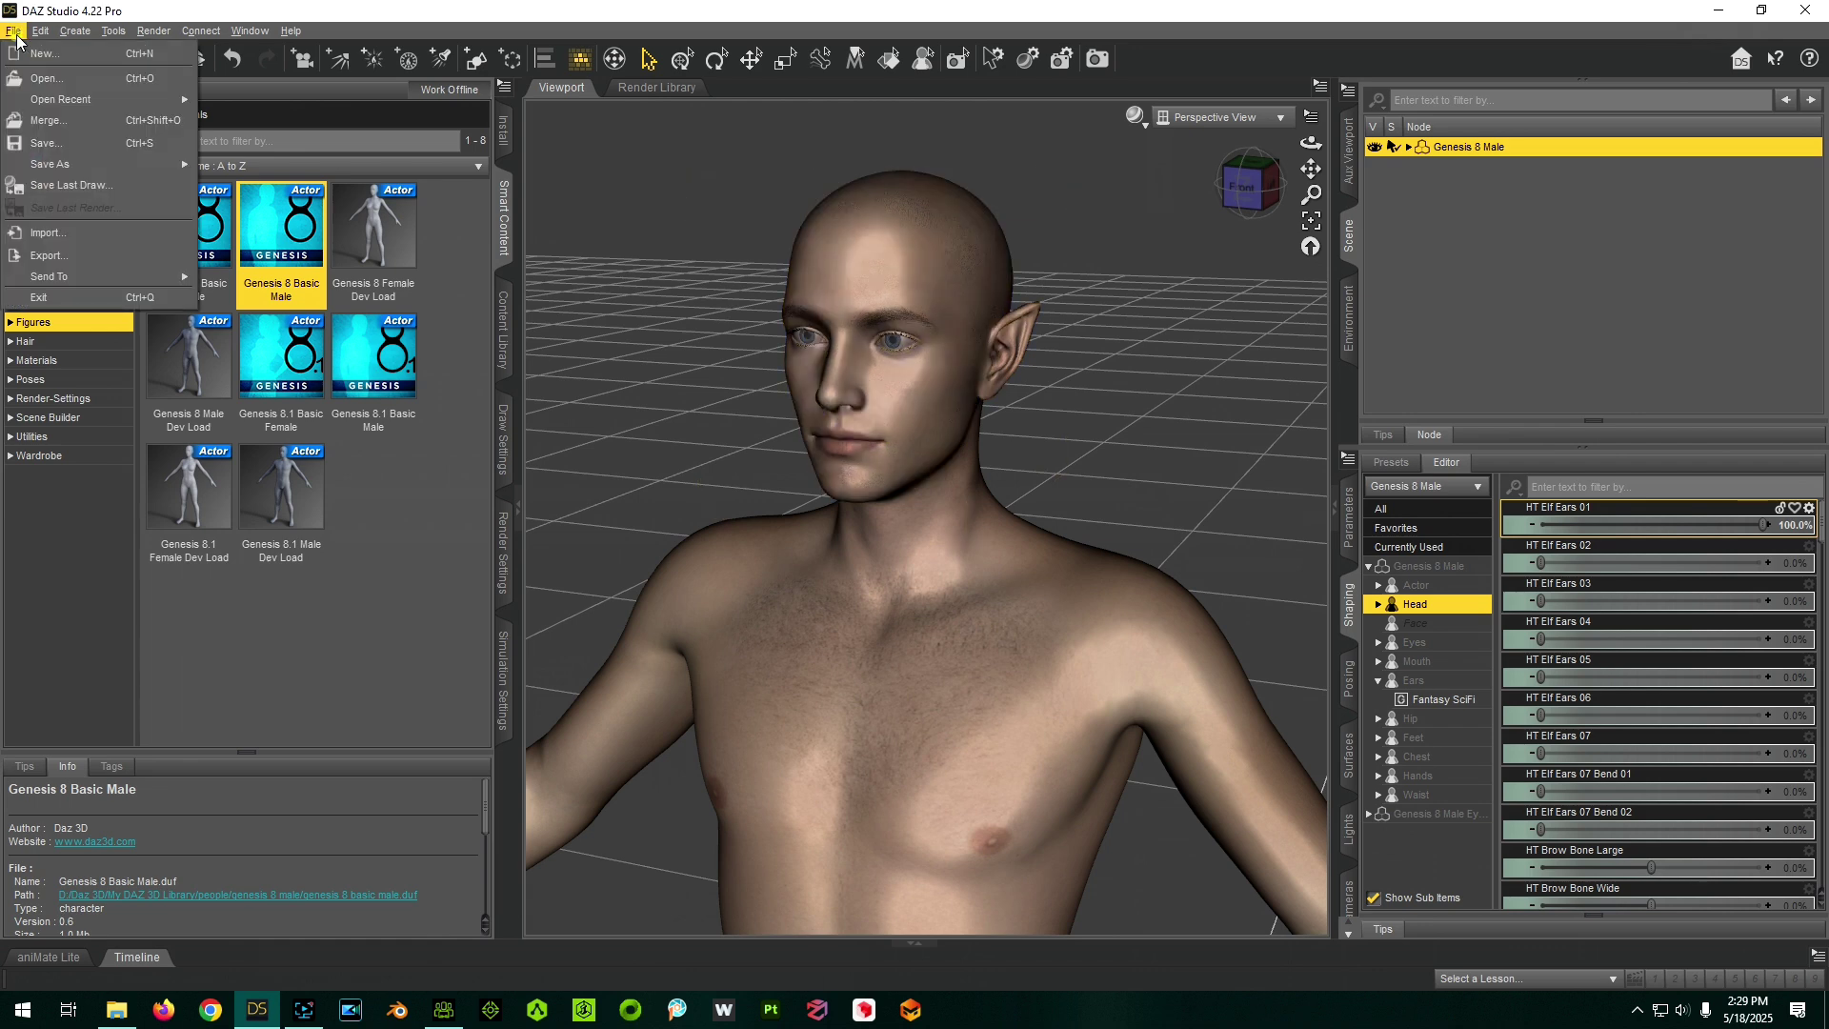
pyautogui.click(50, 255)
pyautogui.write('G8M Base Elf Ears')
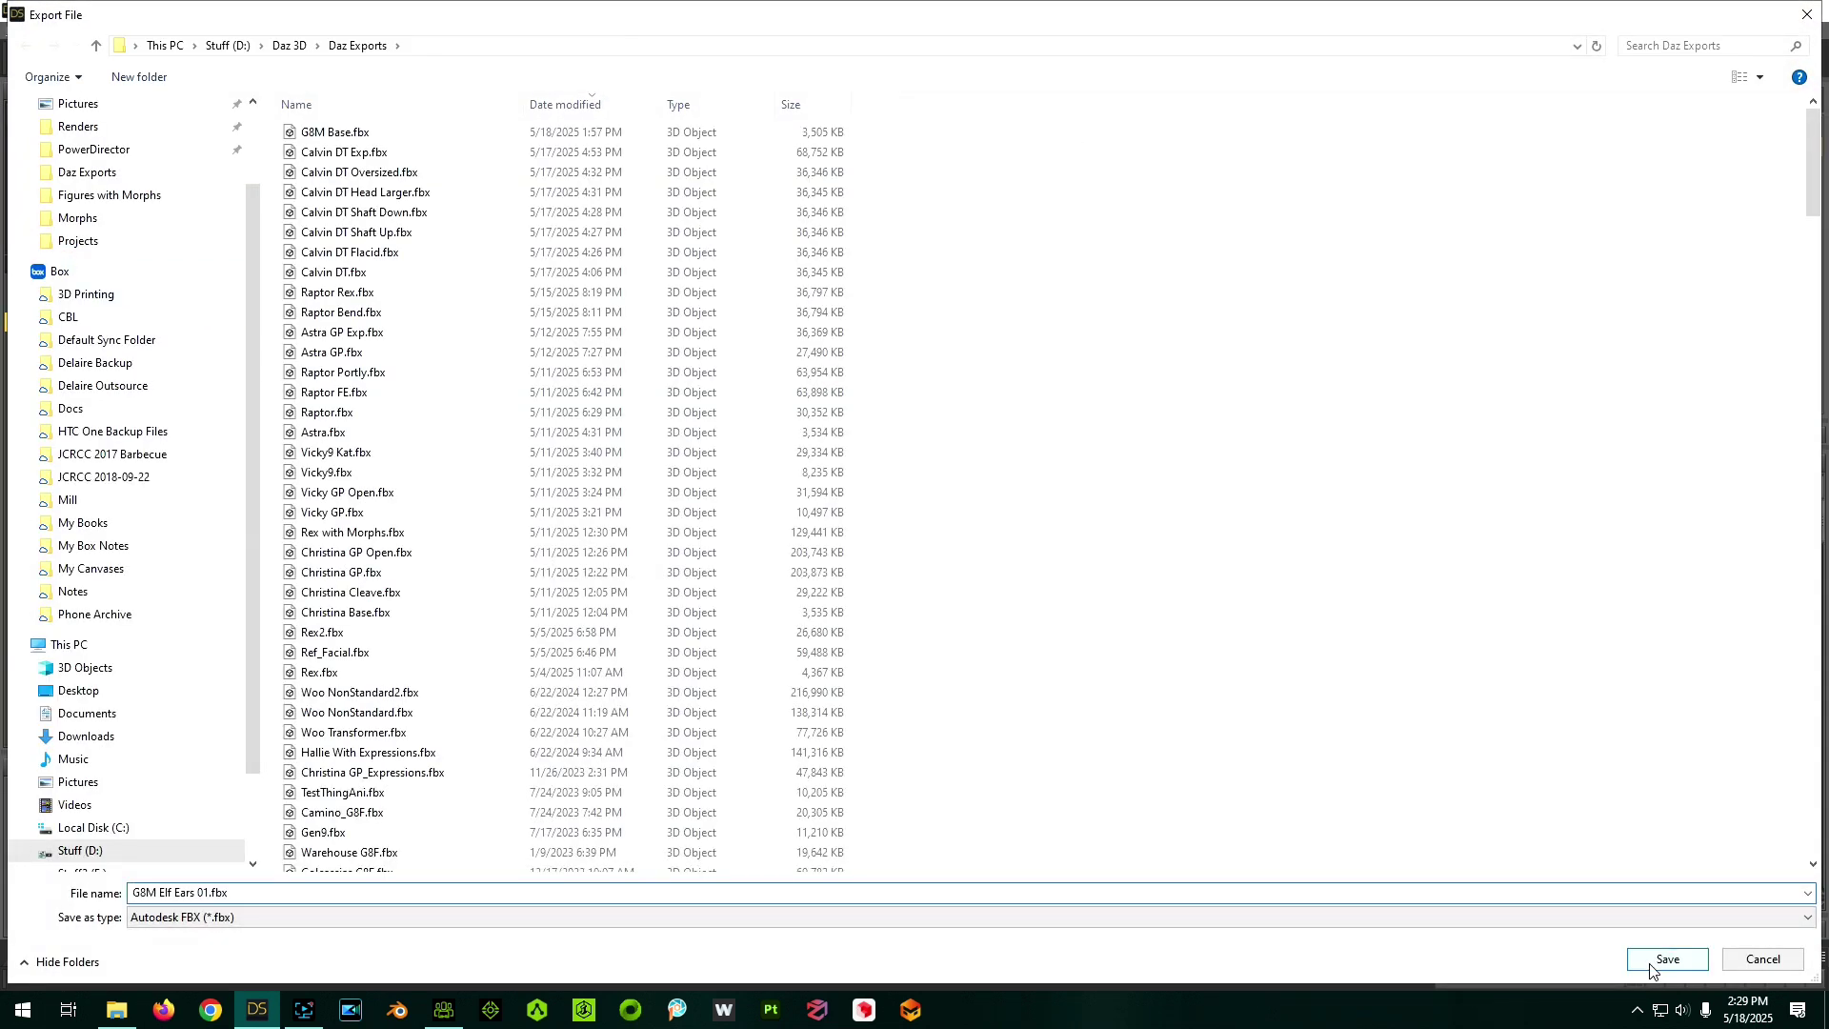
pyautogui.click(1668, 959)
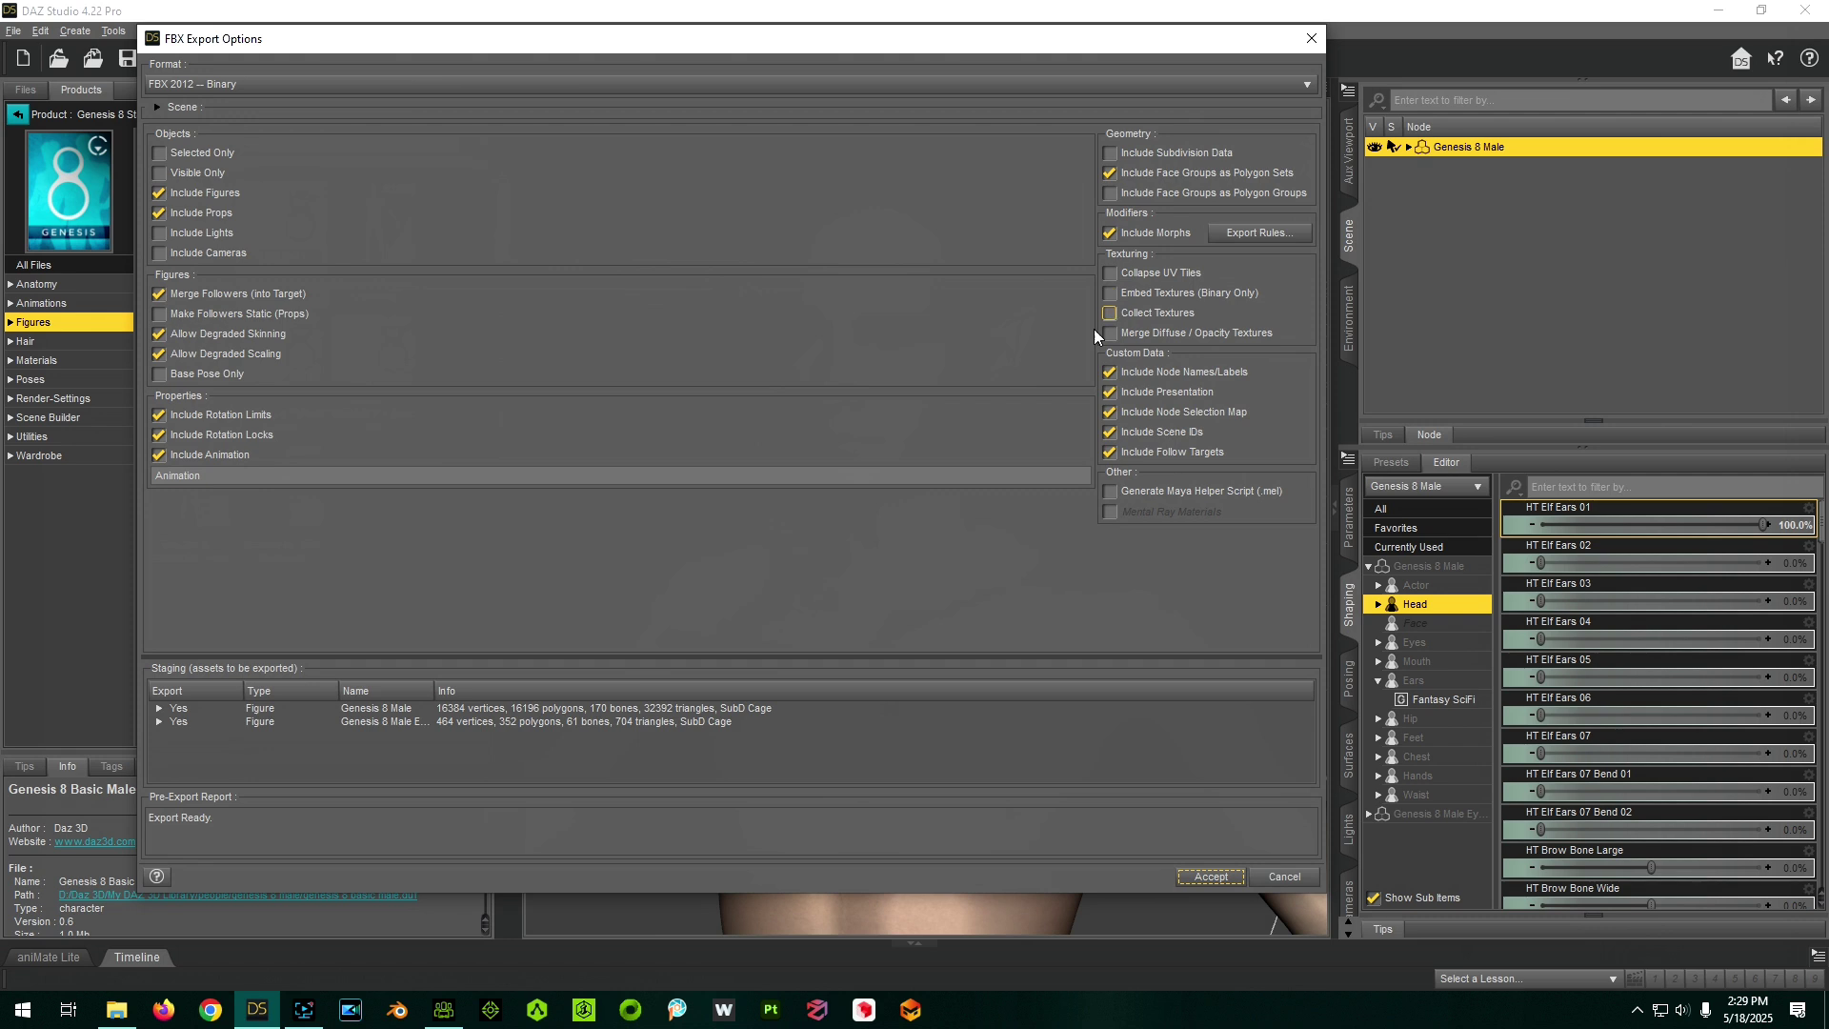
# - Expand the staged Genesis 8 Male assets and add a morph export rule matching Elf with the action Export
pyautogui.doubleClick(430, 705)
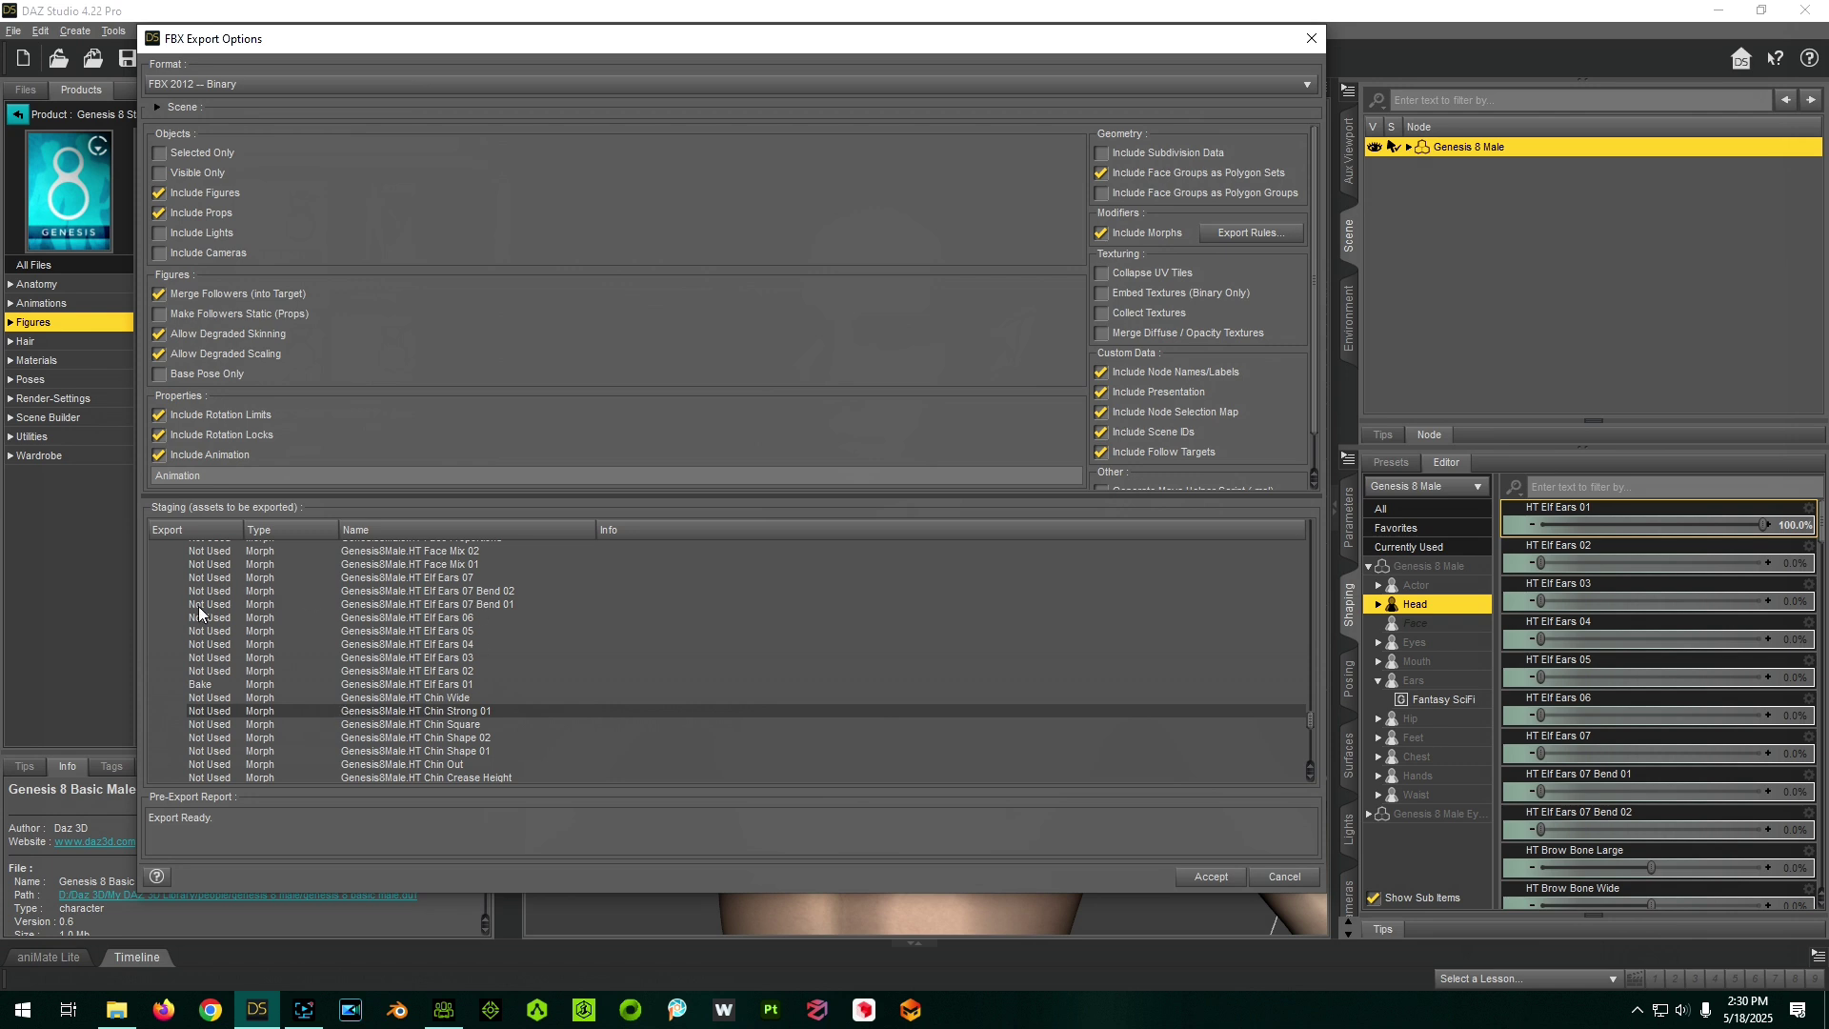
pyautogui.click(1282, 233)
pyautogui.click(804, 560)
pyautogui.click(831, 394)
pyautogui.doubleClick(831, 395)
pyautogui.write('Elf')
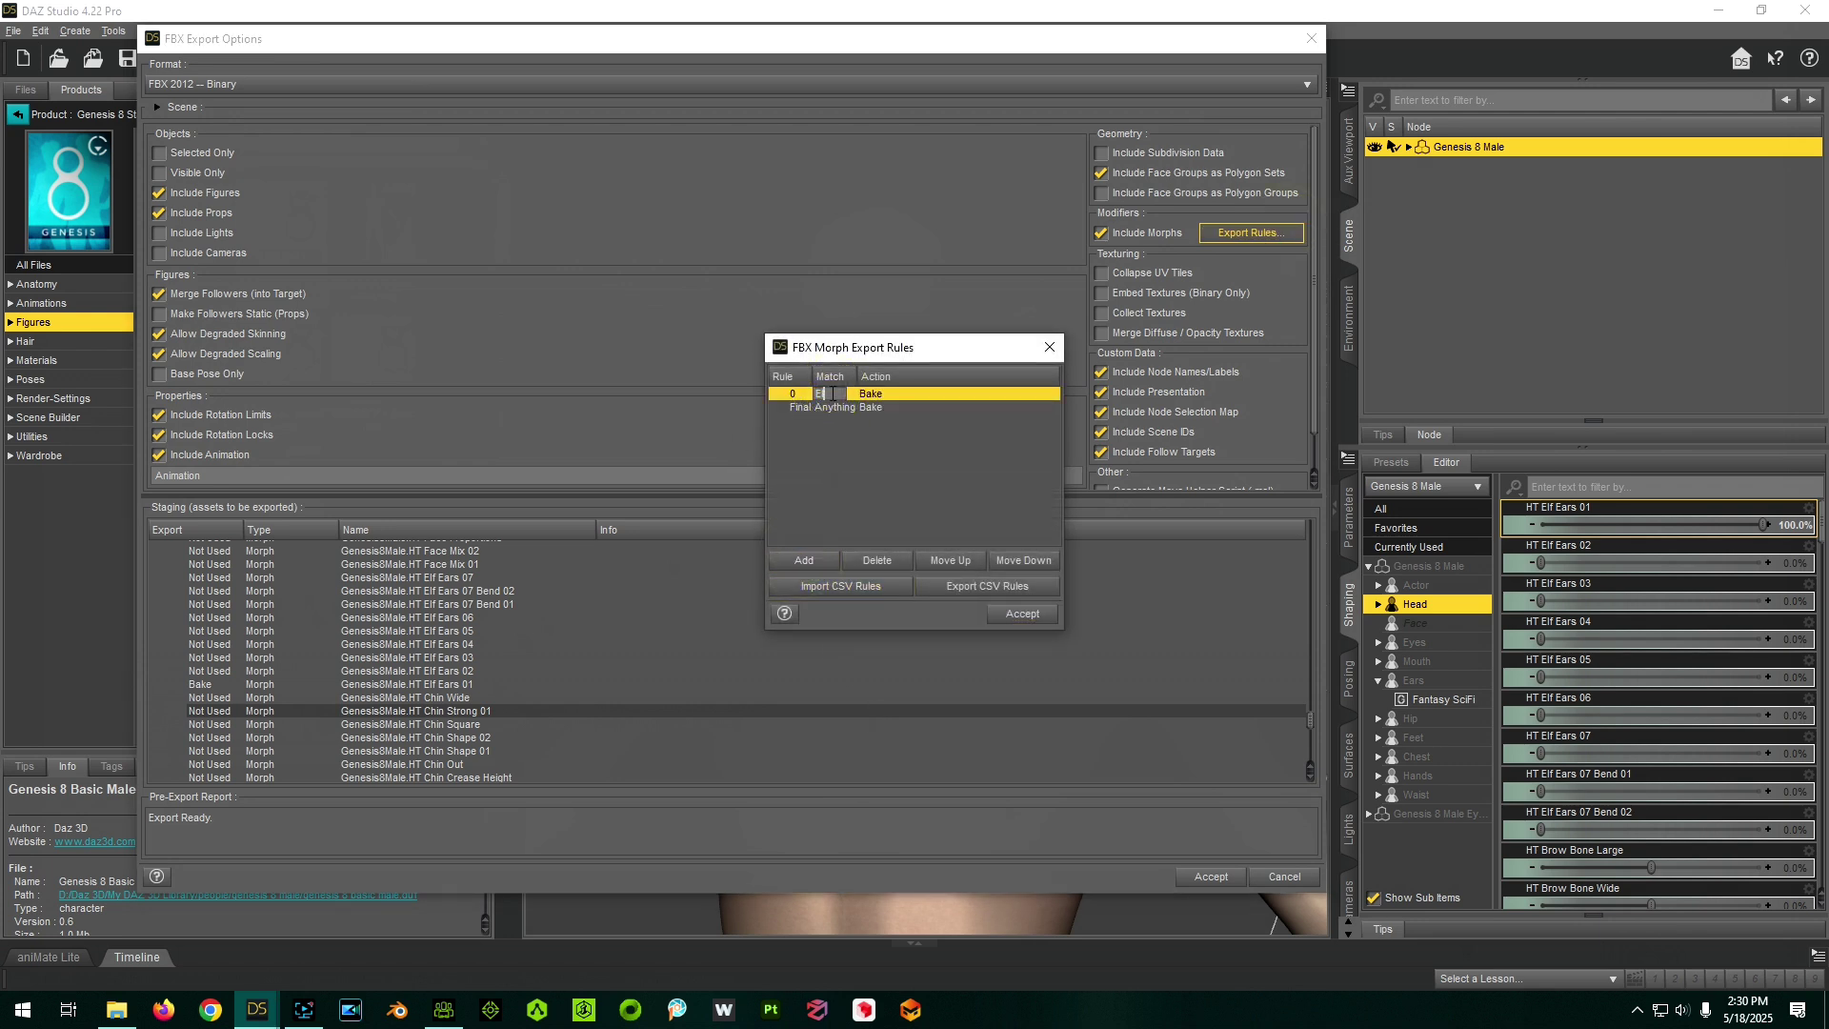
pyautogui.doubleClick(919, 386)
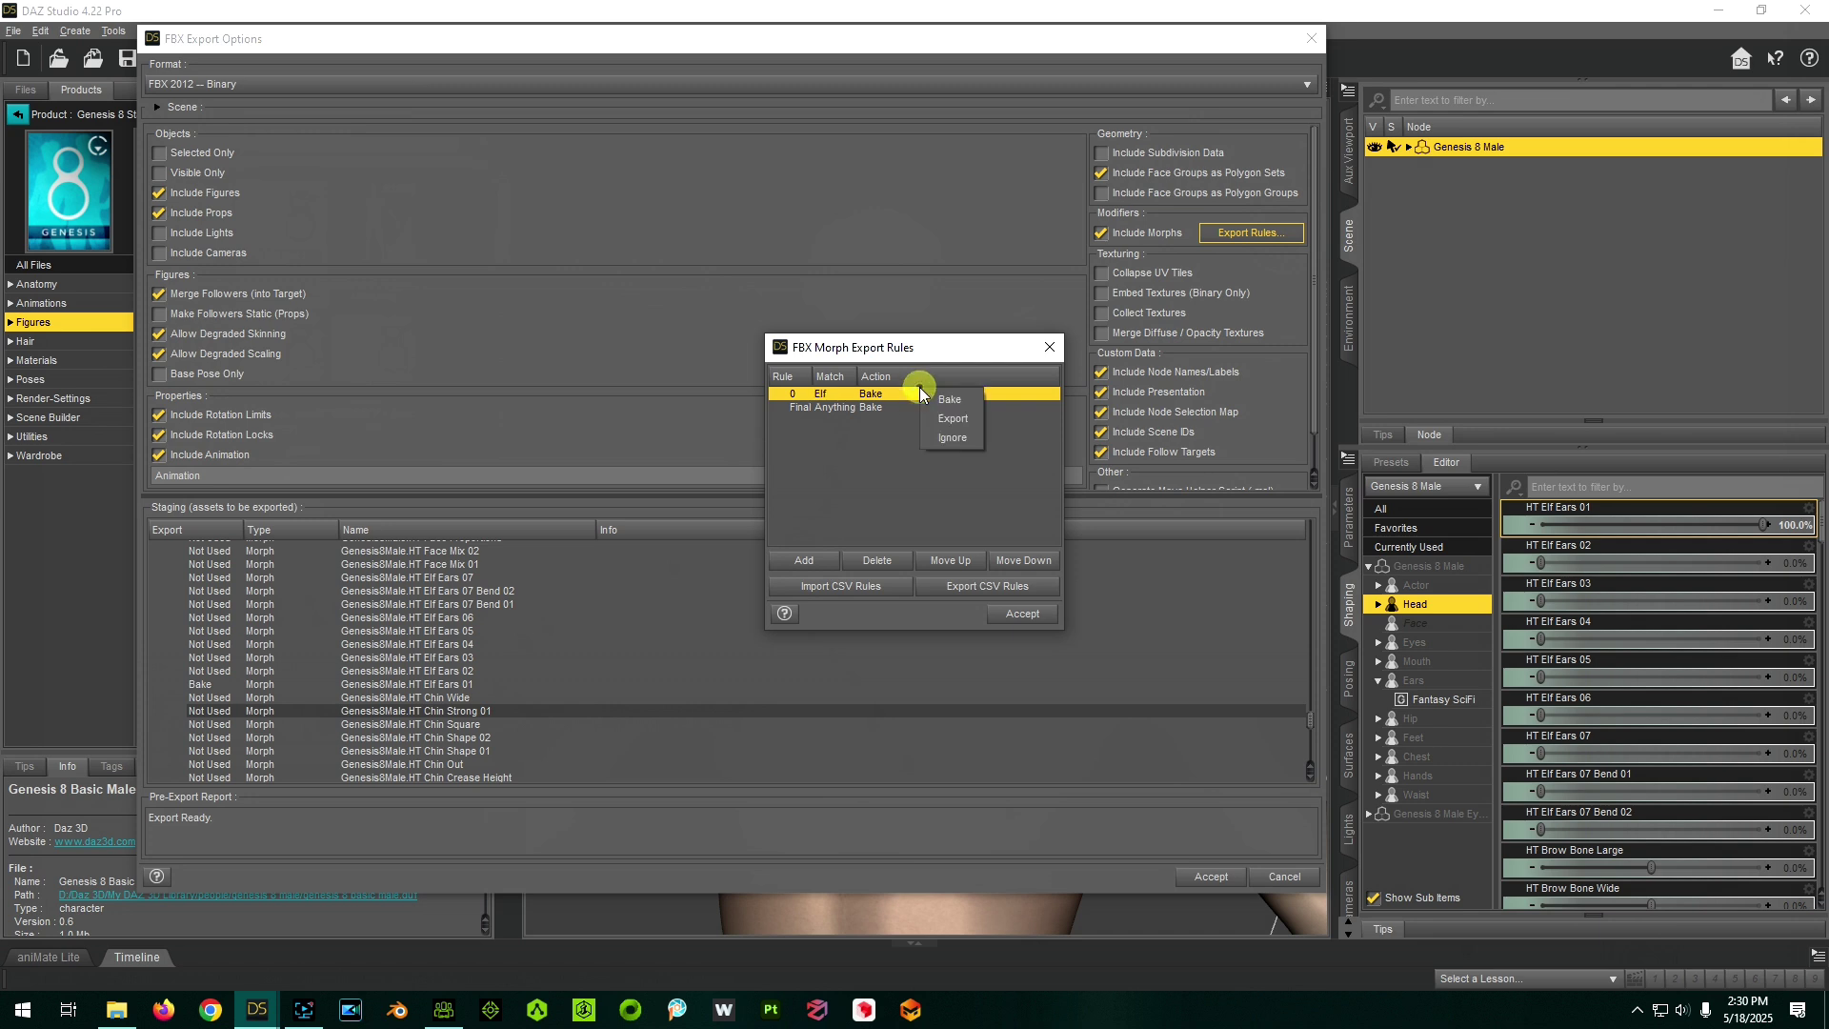
pyautogui.click(942, 419)
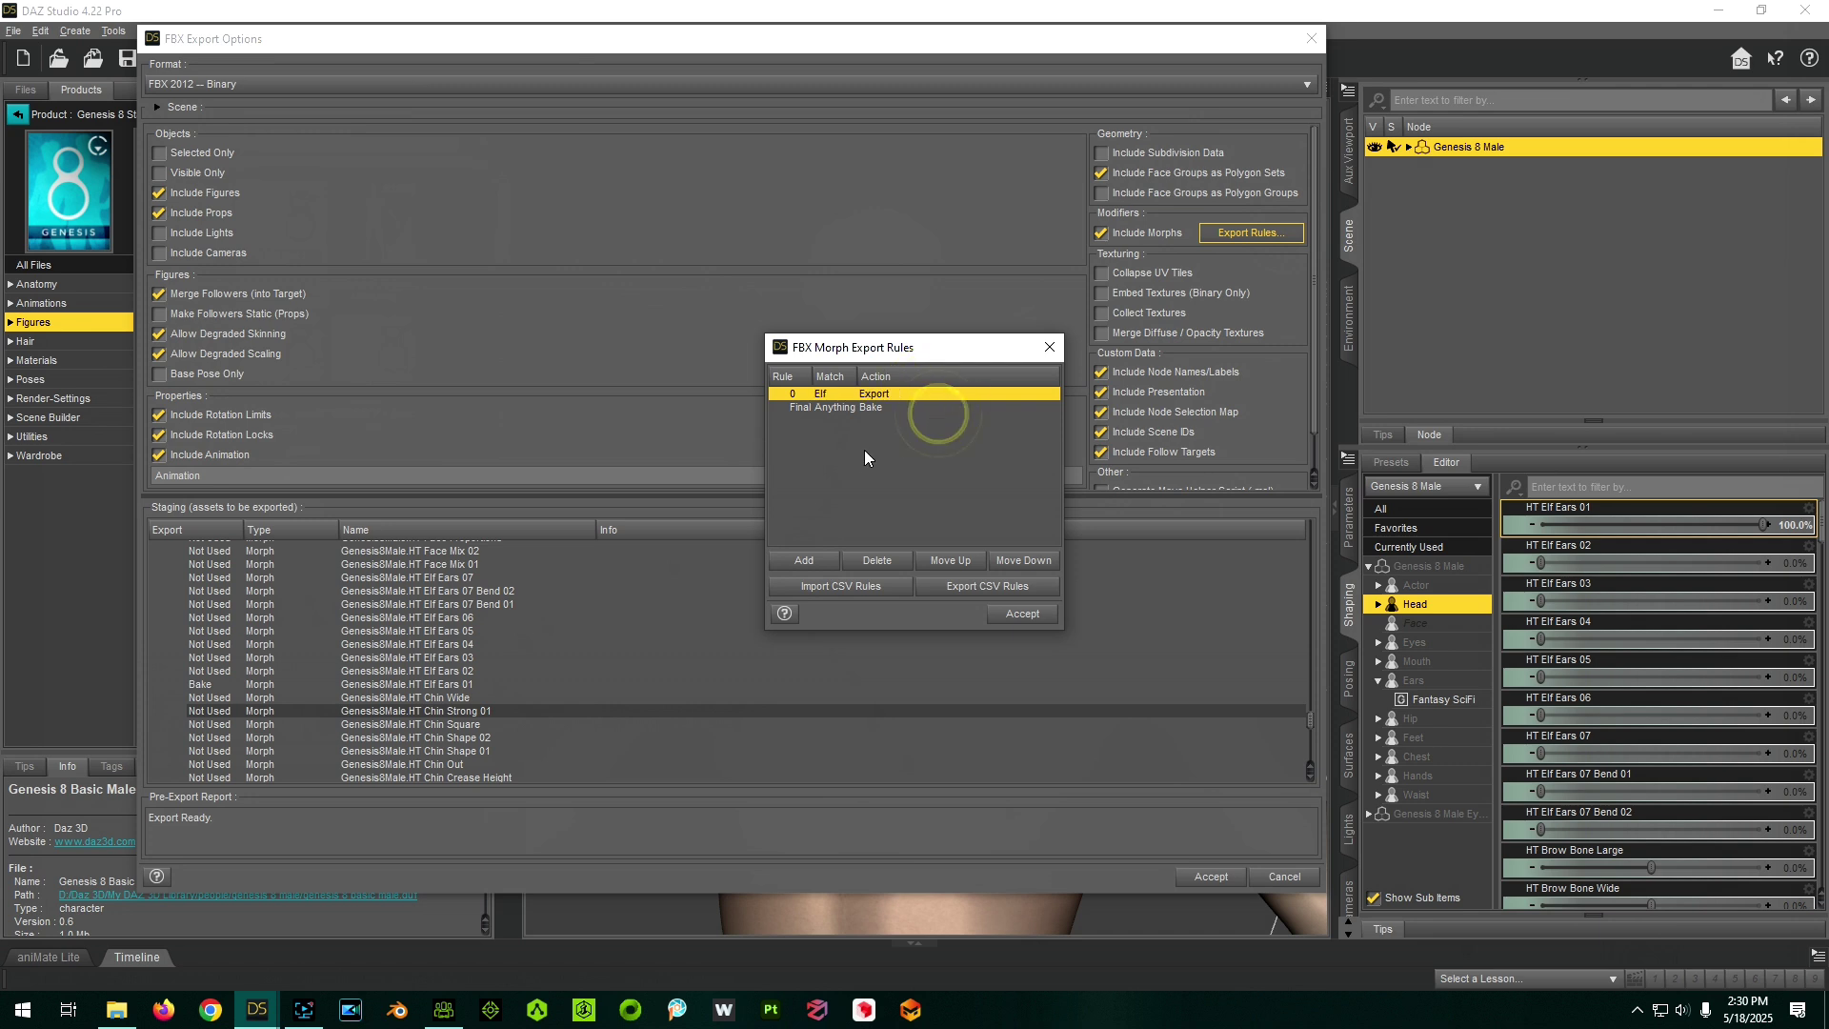
pyautogui.click(1014, 618)
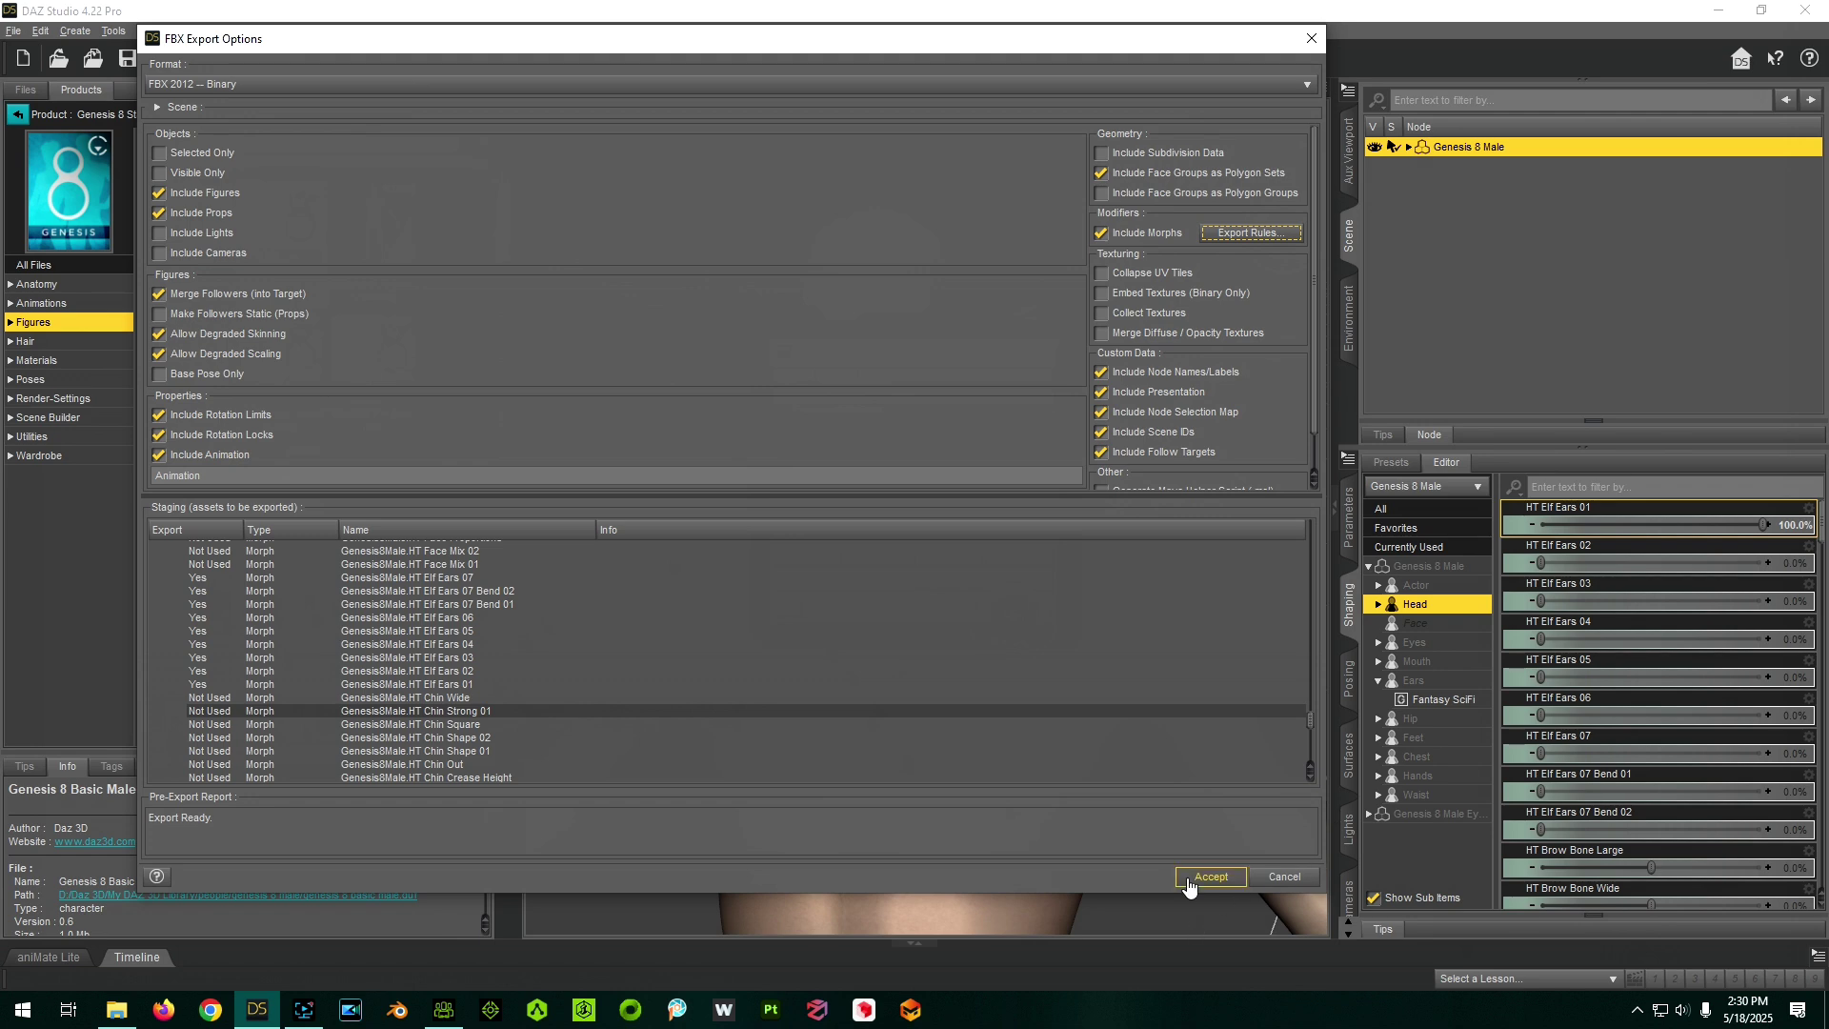
# - Compare the Genesis 8 Male wireframe in DAZ Studio with the base character's mesh in Character Creator
pyautogui.click(444, 1008)
pyautogui.click(1160, 178)
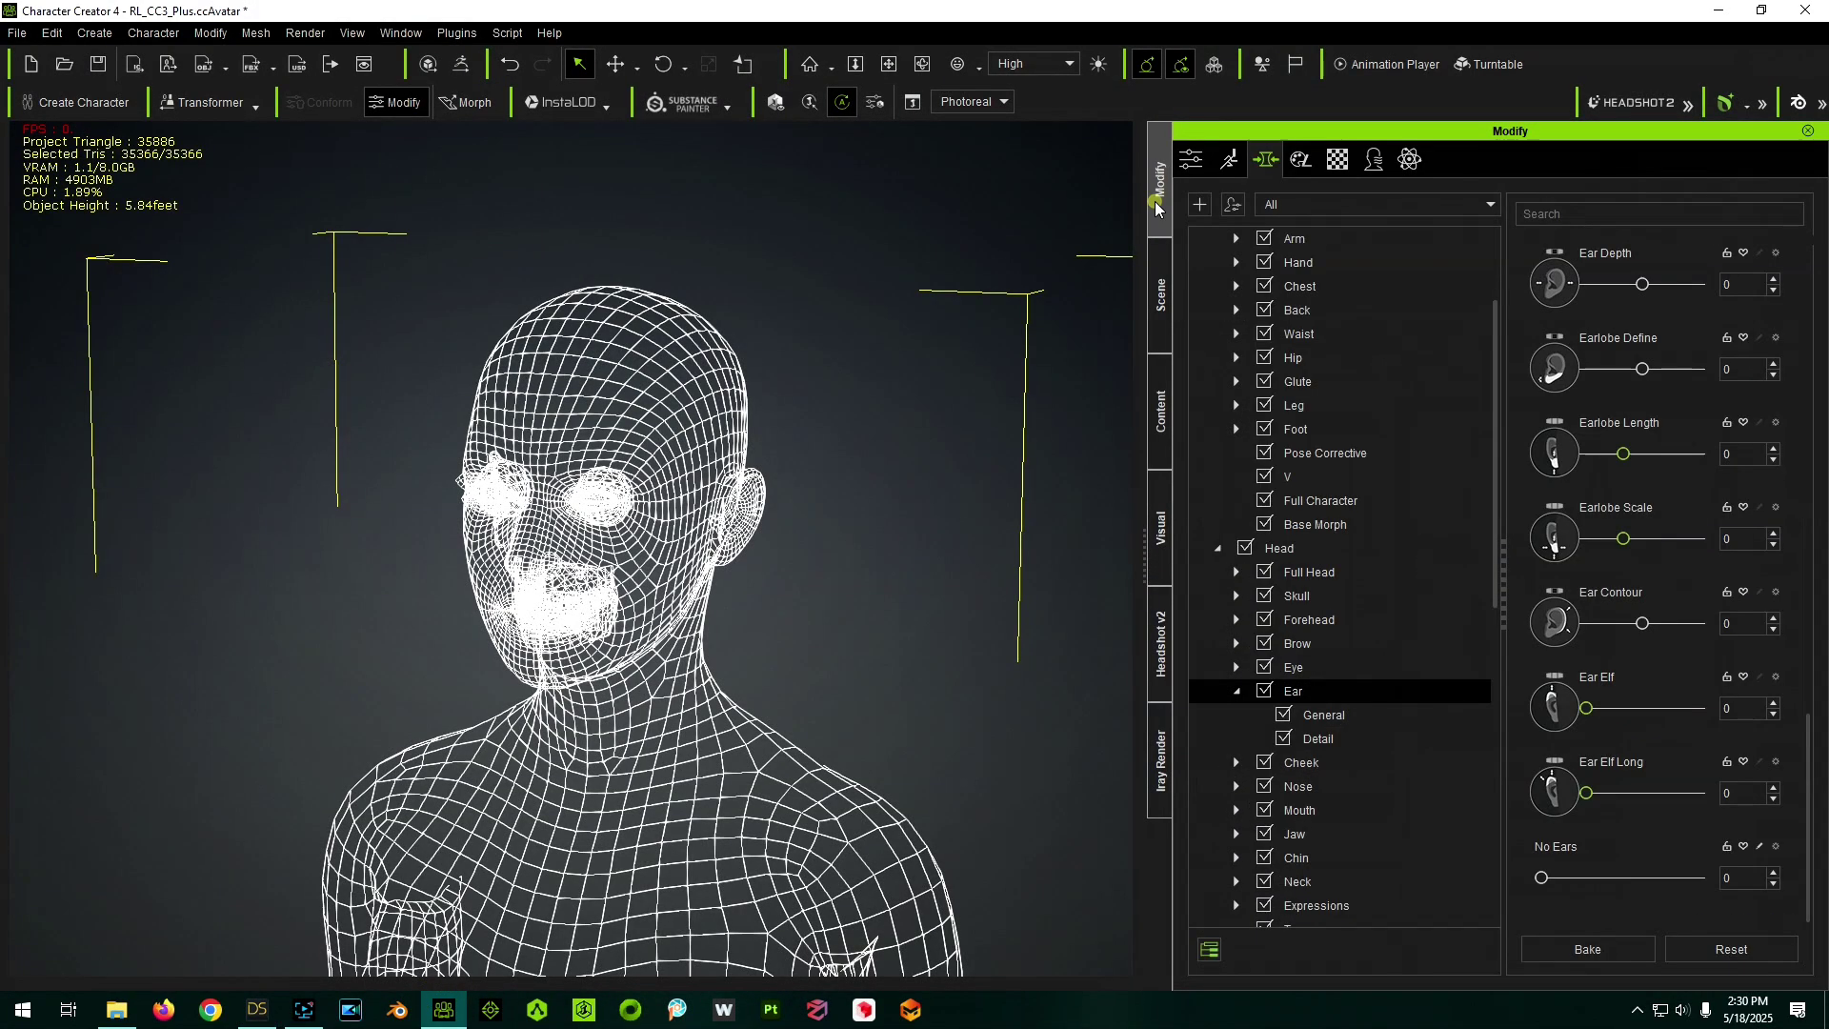
pyautogui.hotkey('alt', 'Tab')
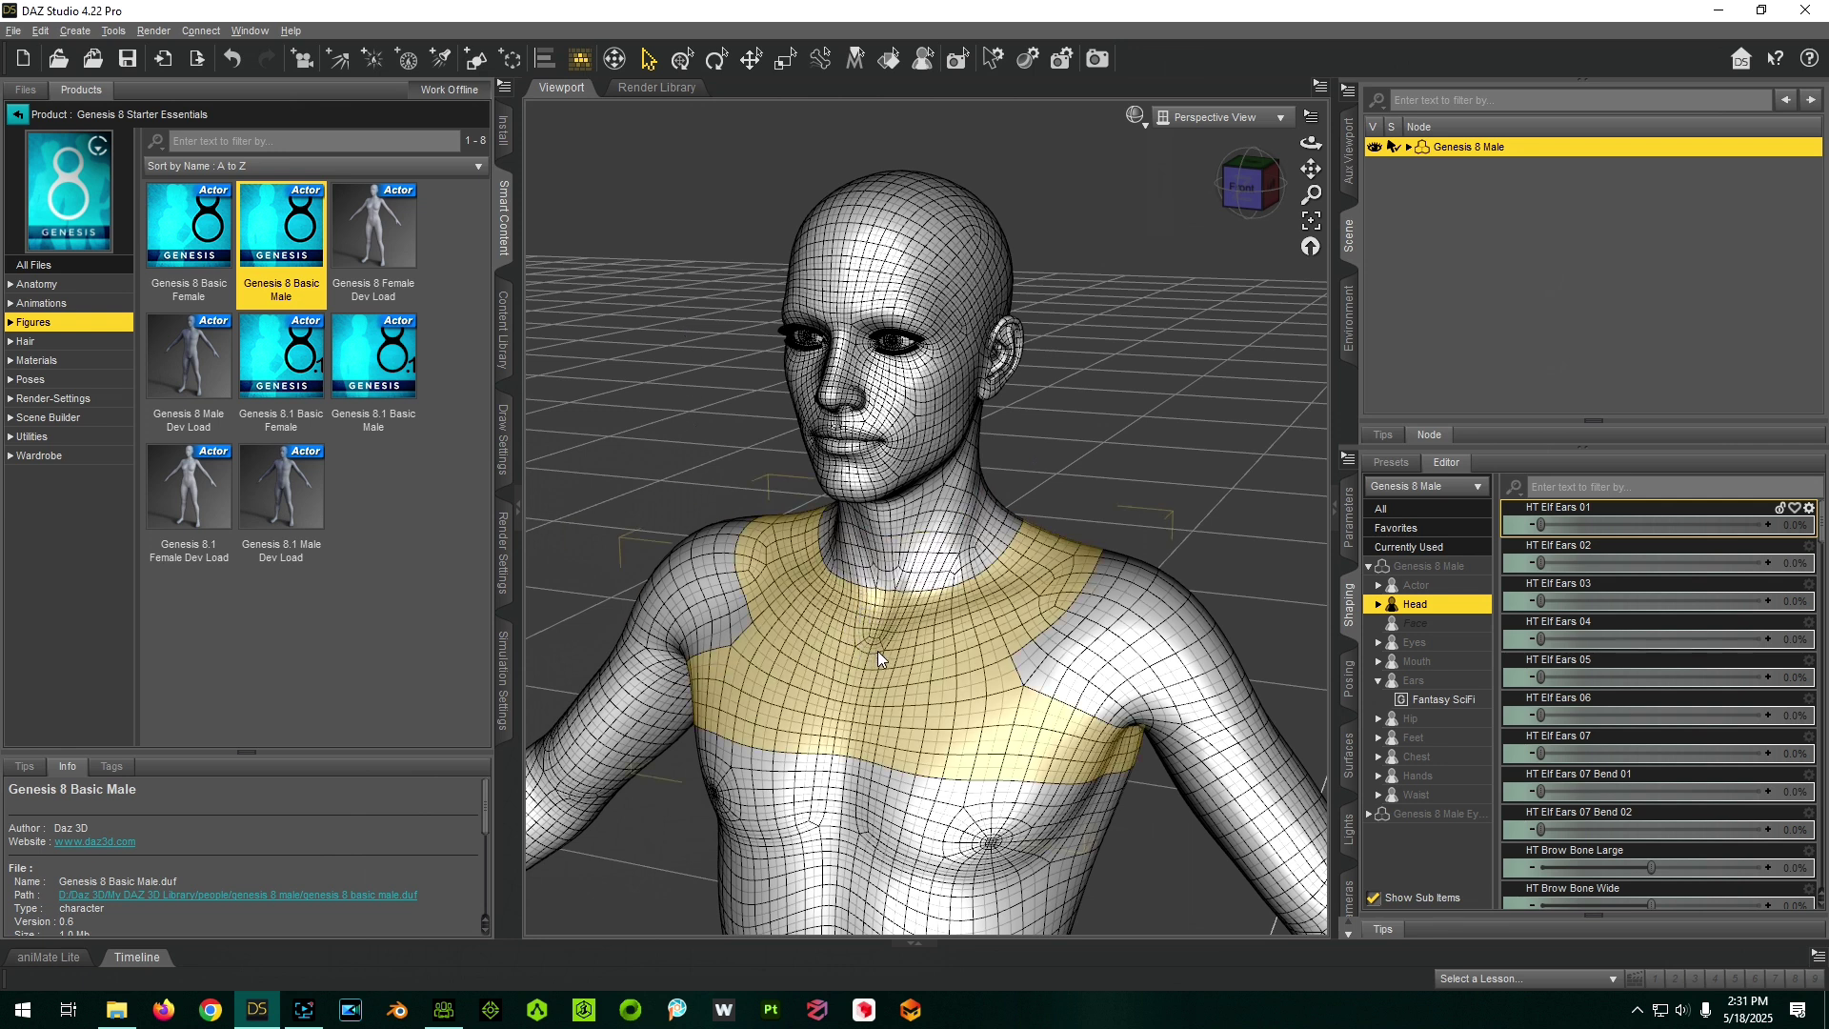
pyautogui.click(433, 1015)
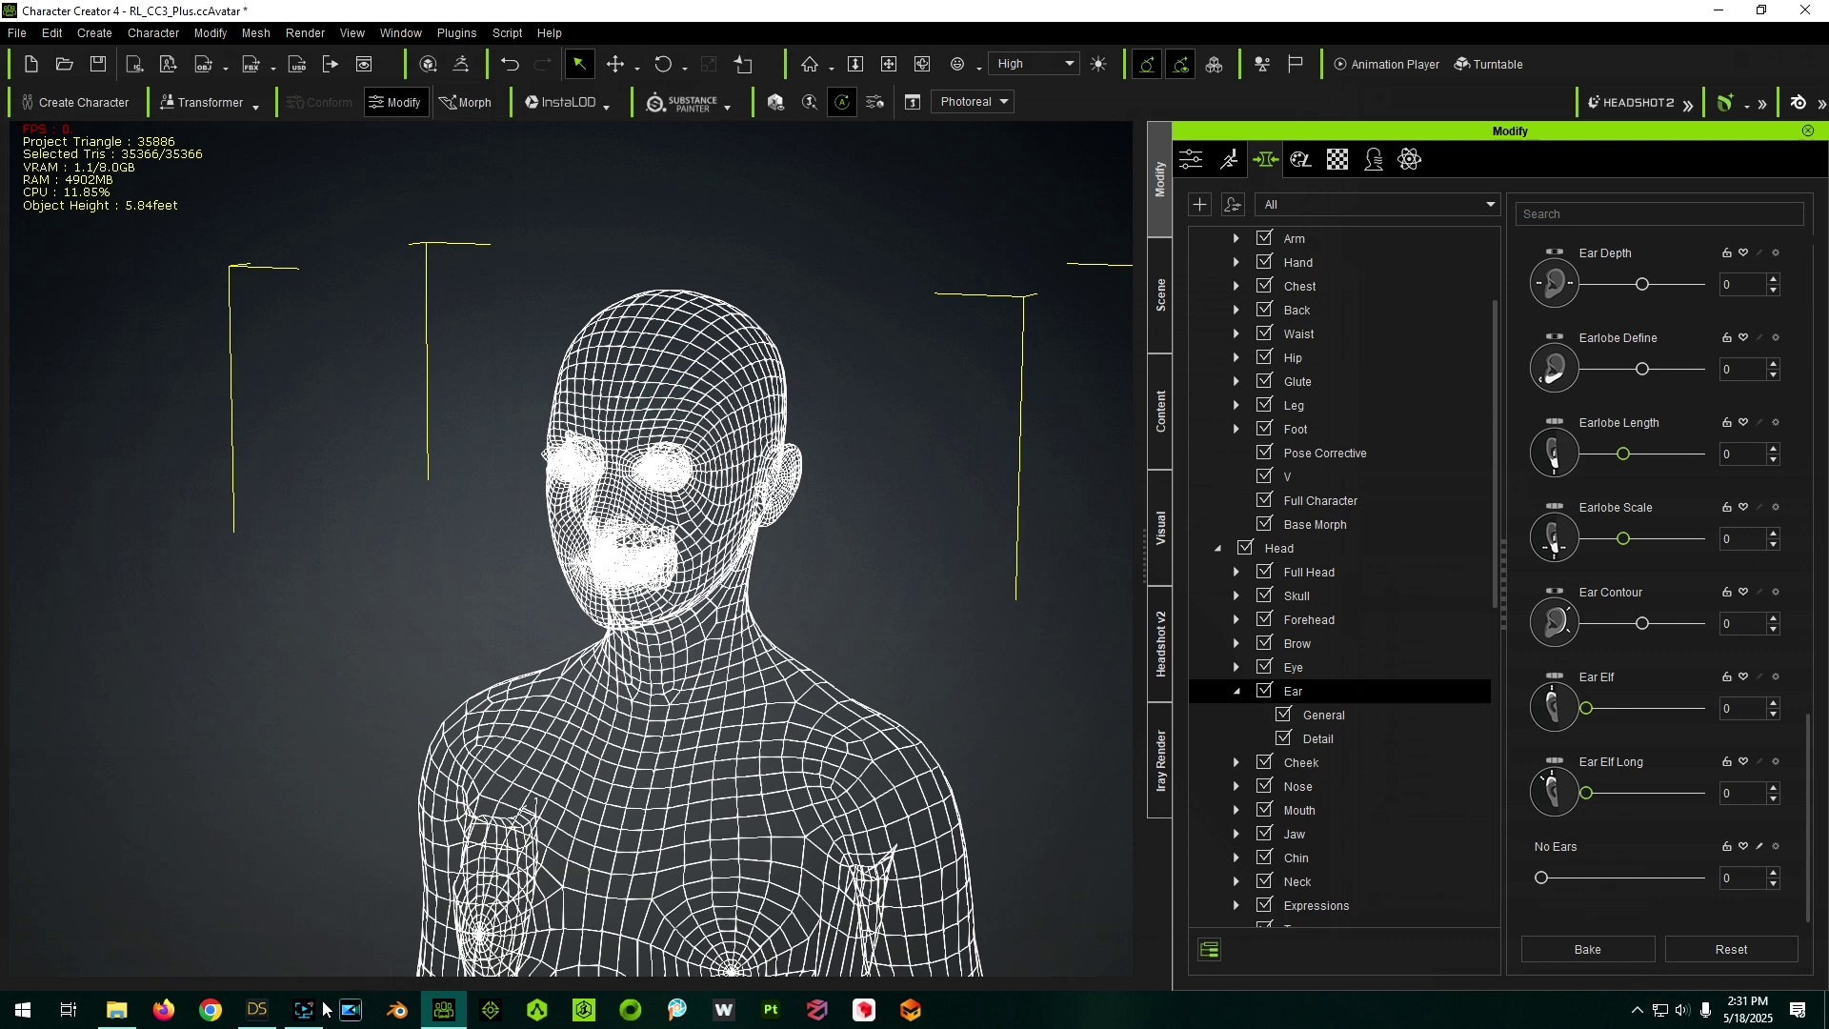
pyautogui.click(259, 1013)
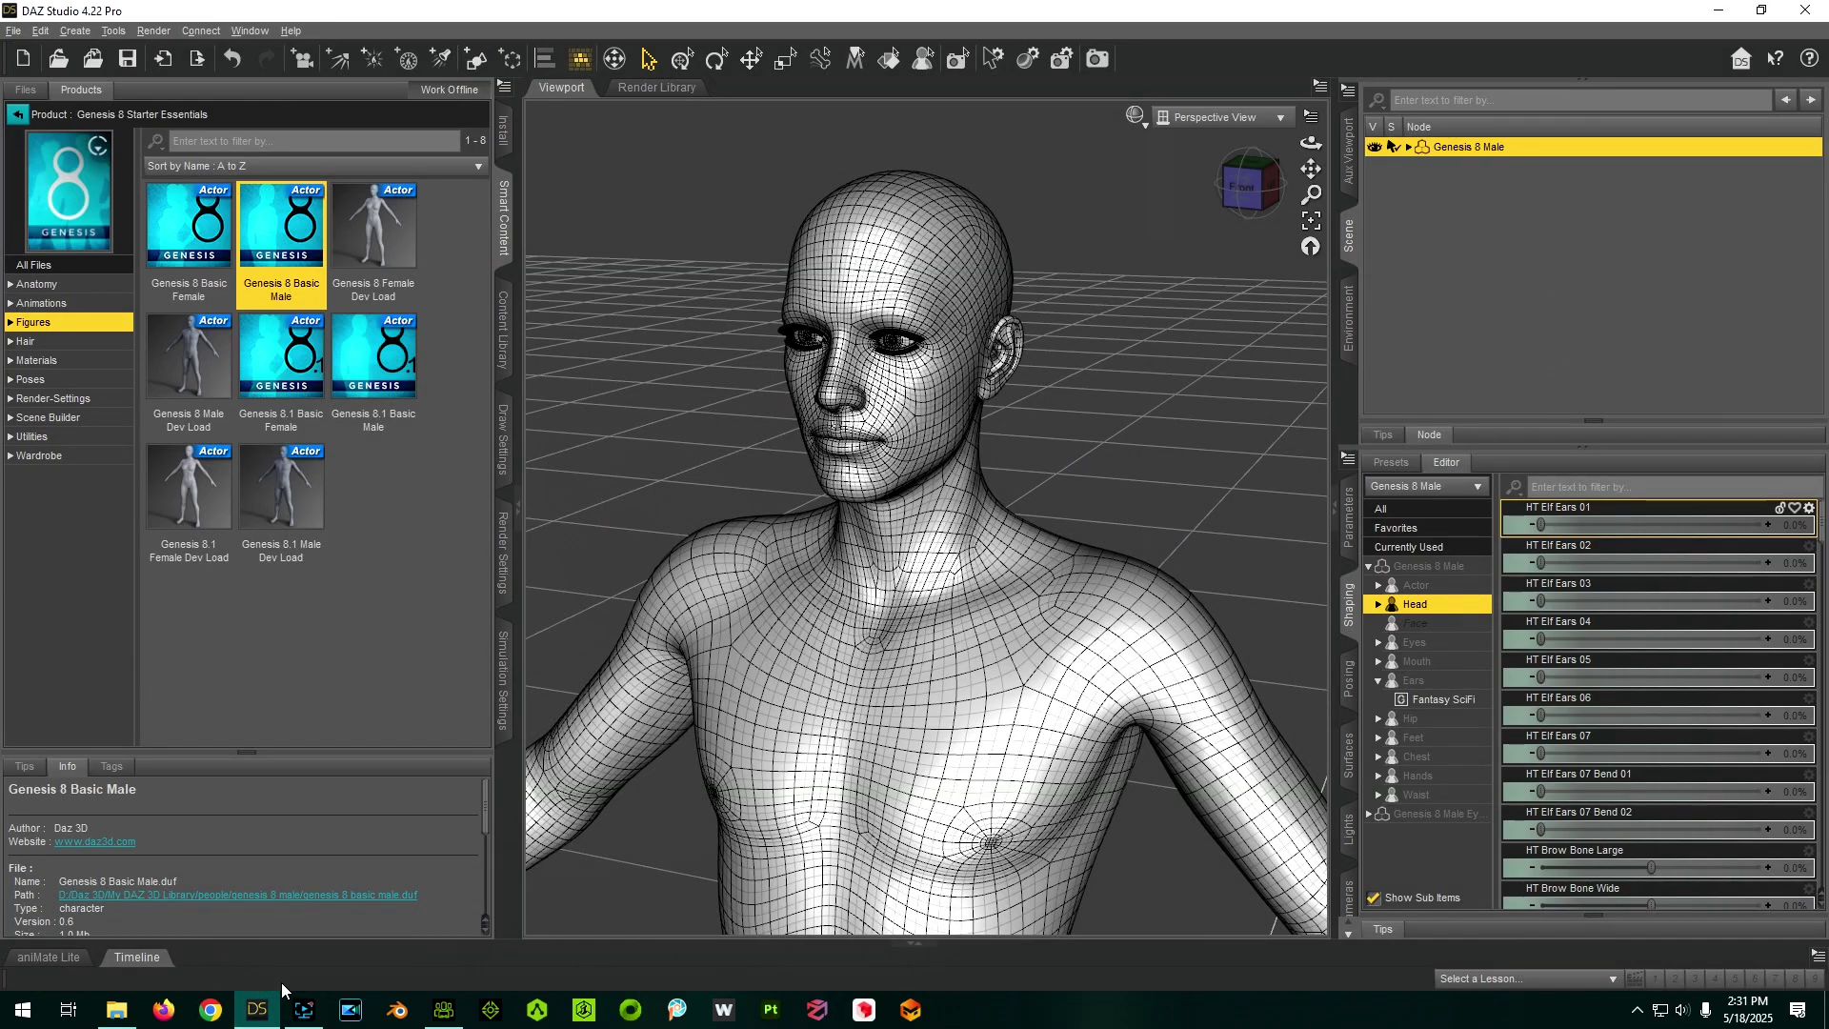
pyautogui.click(1562, 621)
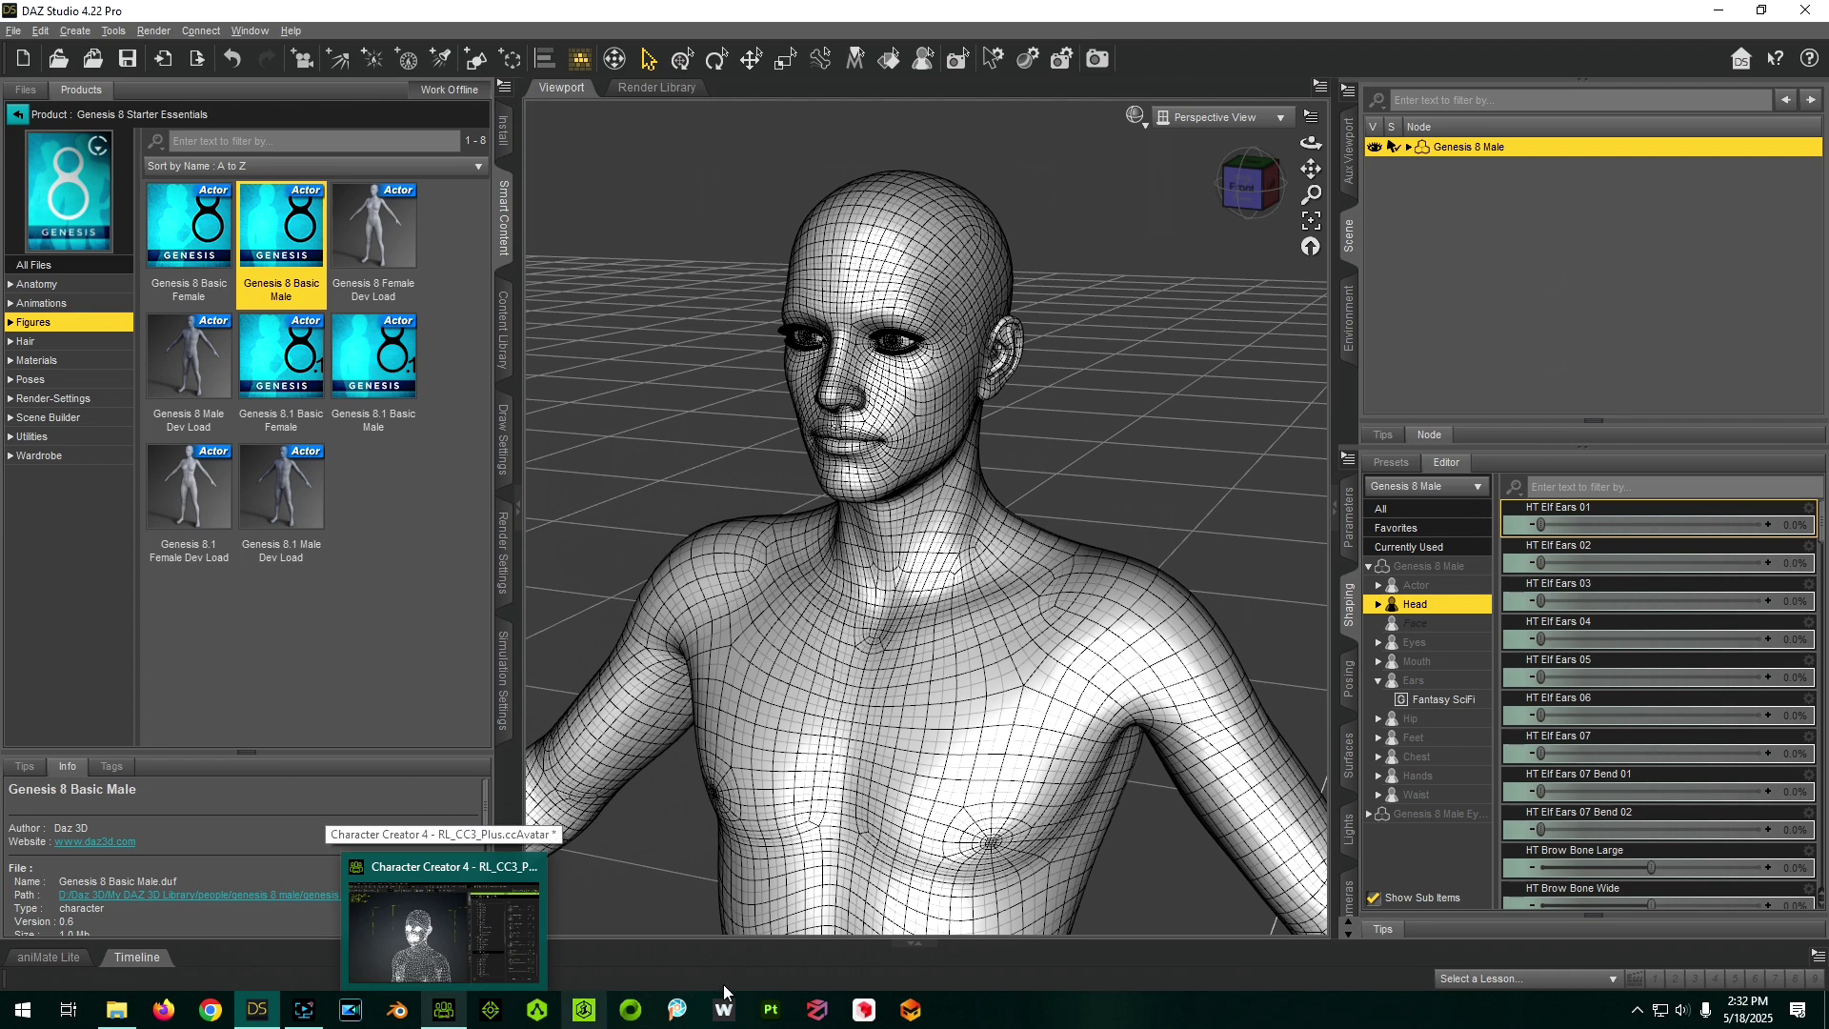
pyautogui.click(444, 1008)
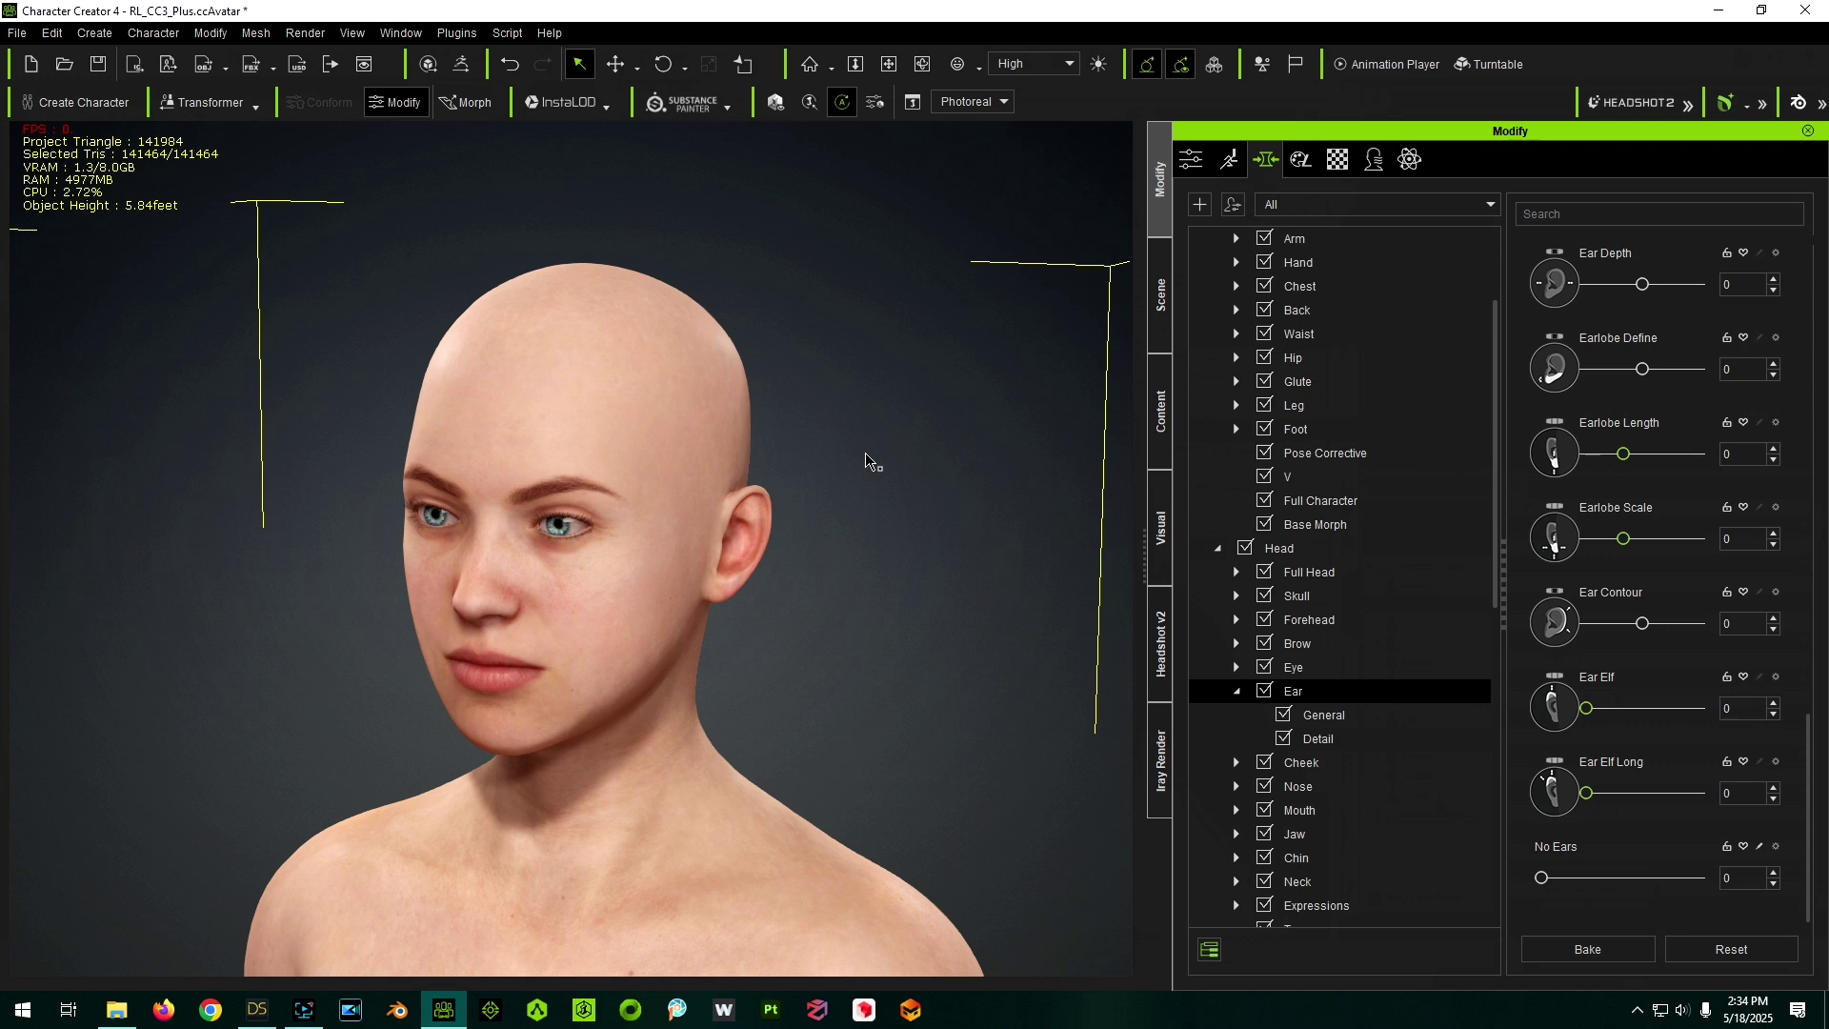
pyautogui.hotkey('alt', 'Tab')
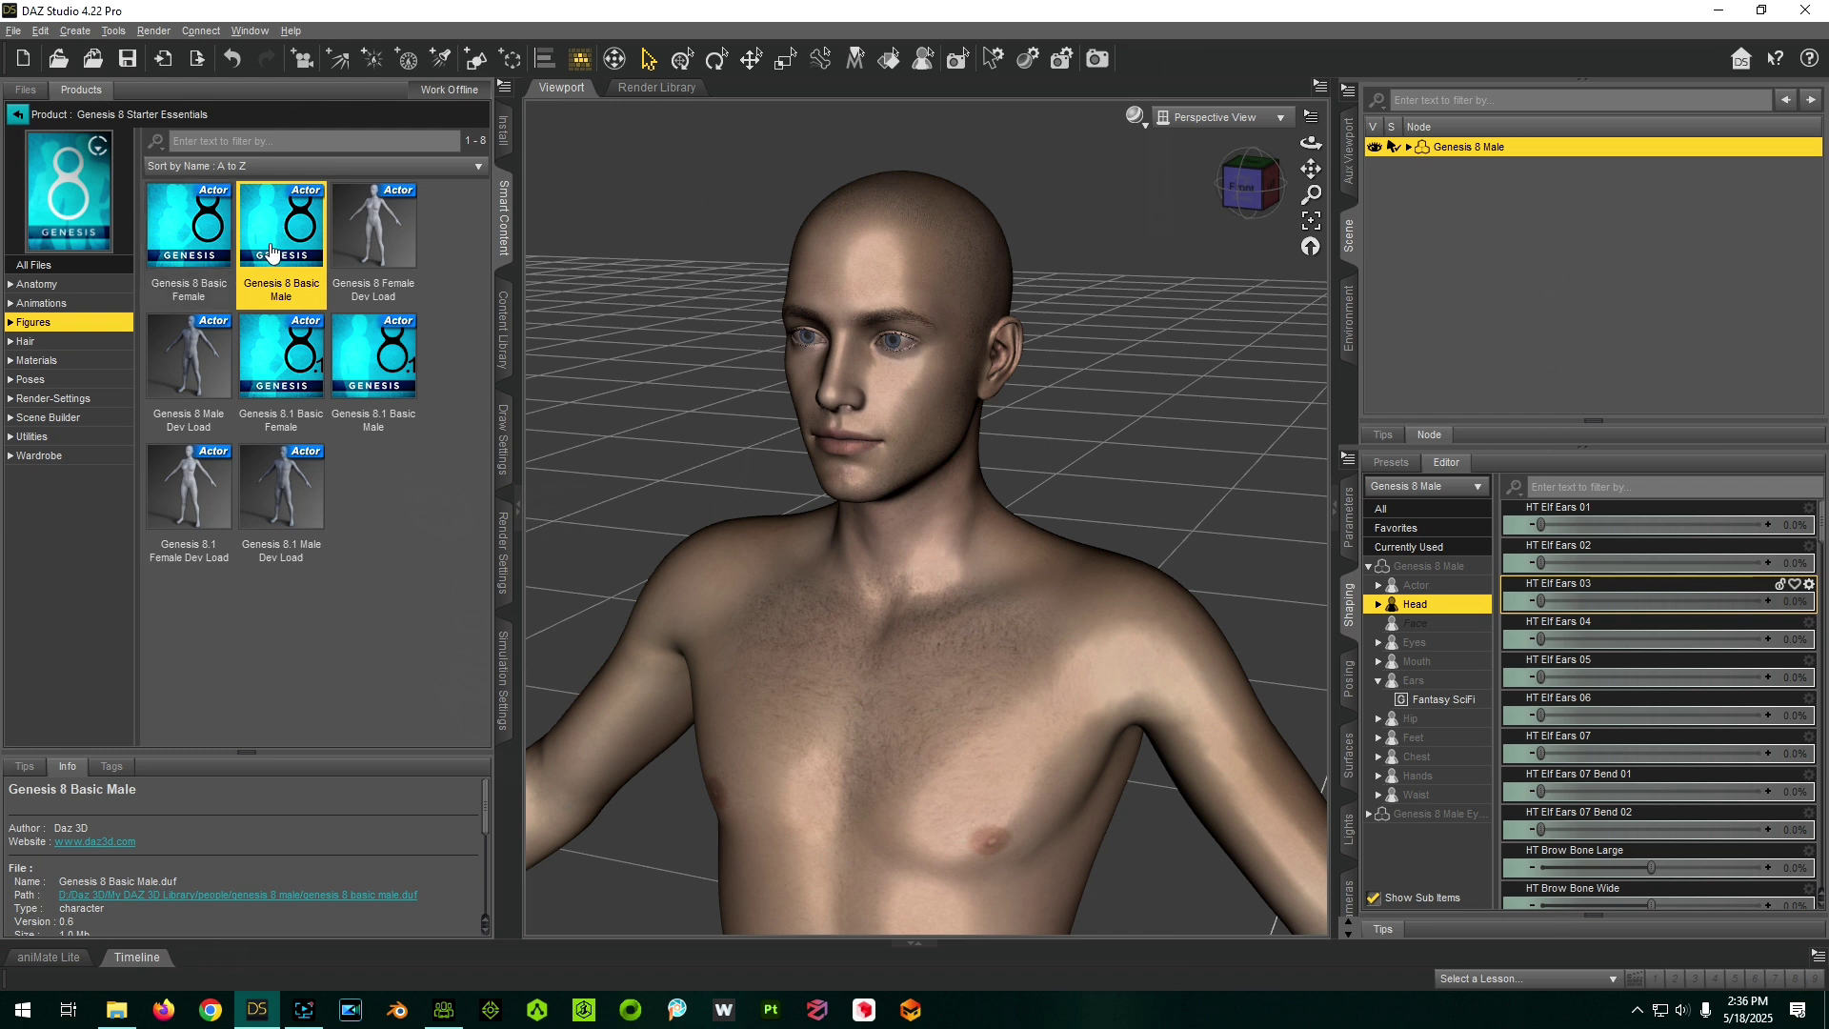
# - Start an FBX export of the unmorphed Genesis 8 Male, overwriting G8M Base.fbx
pyautogui.click(14, 30)
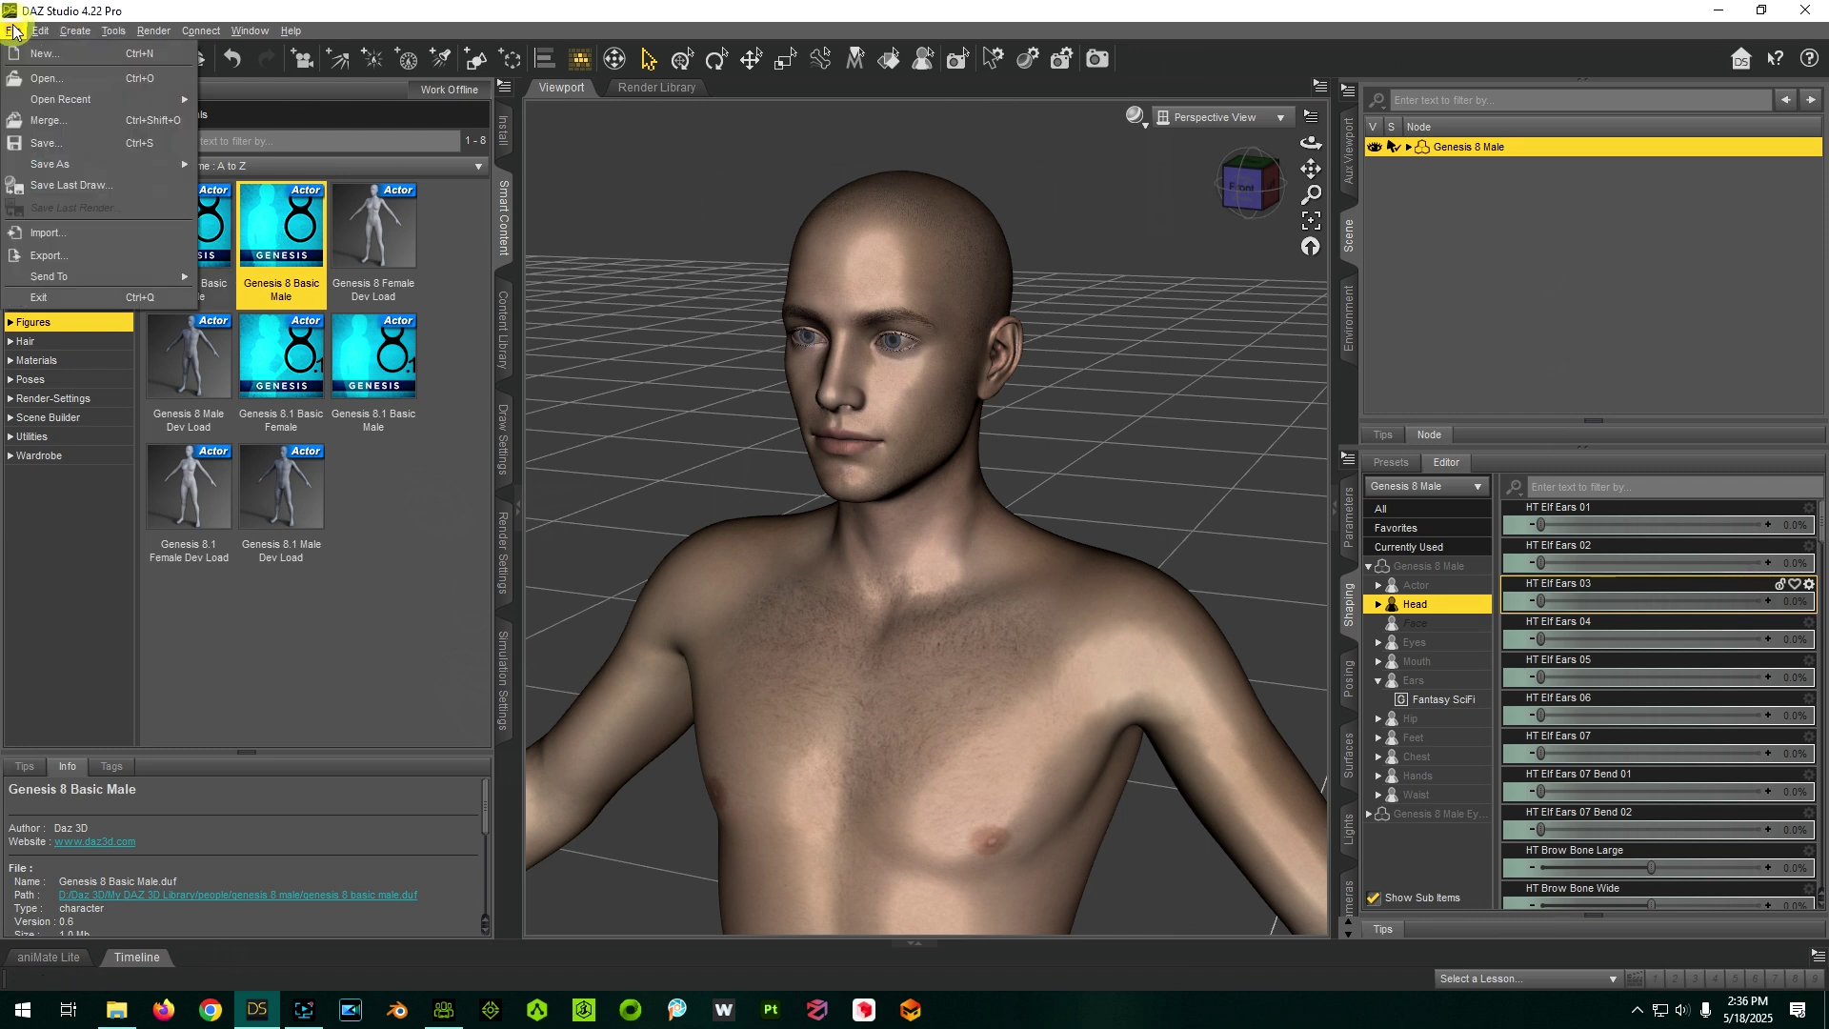
pyautogui.click(66, 256)
pyautogui.doubleClick(329, 134)
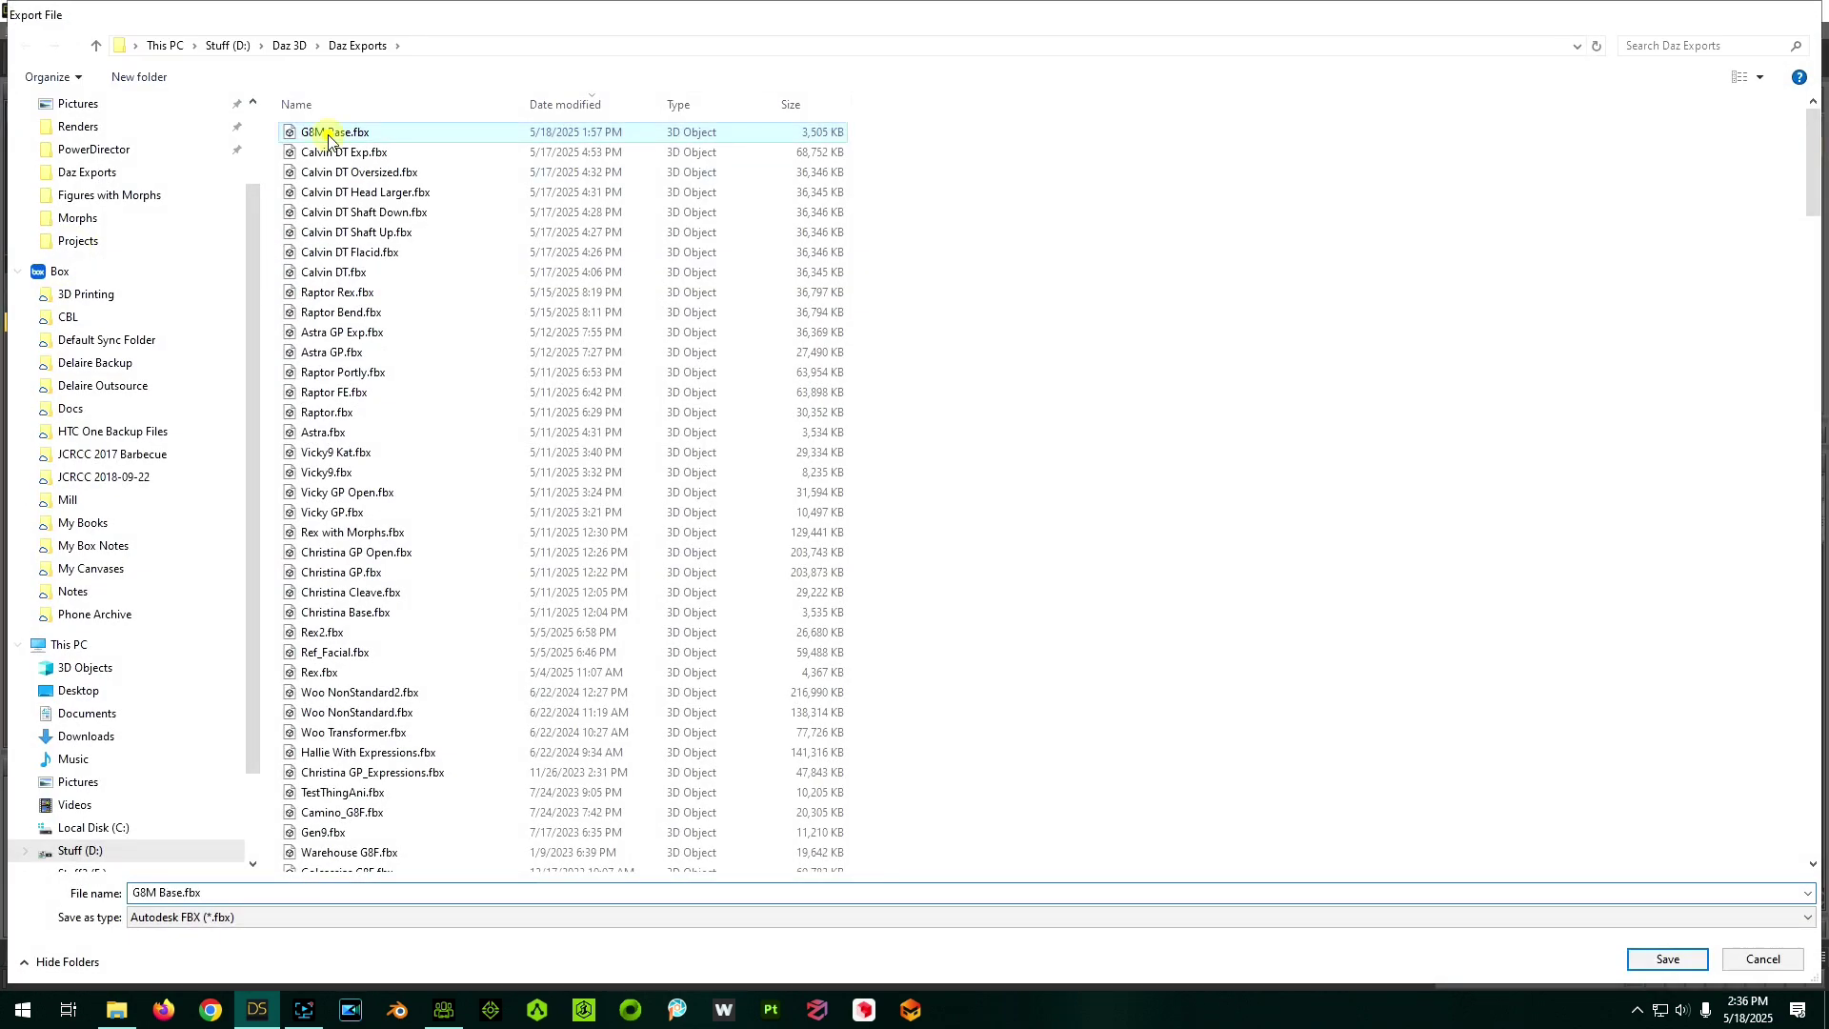
pyautogui.click(835, 513)
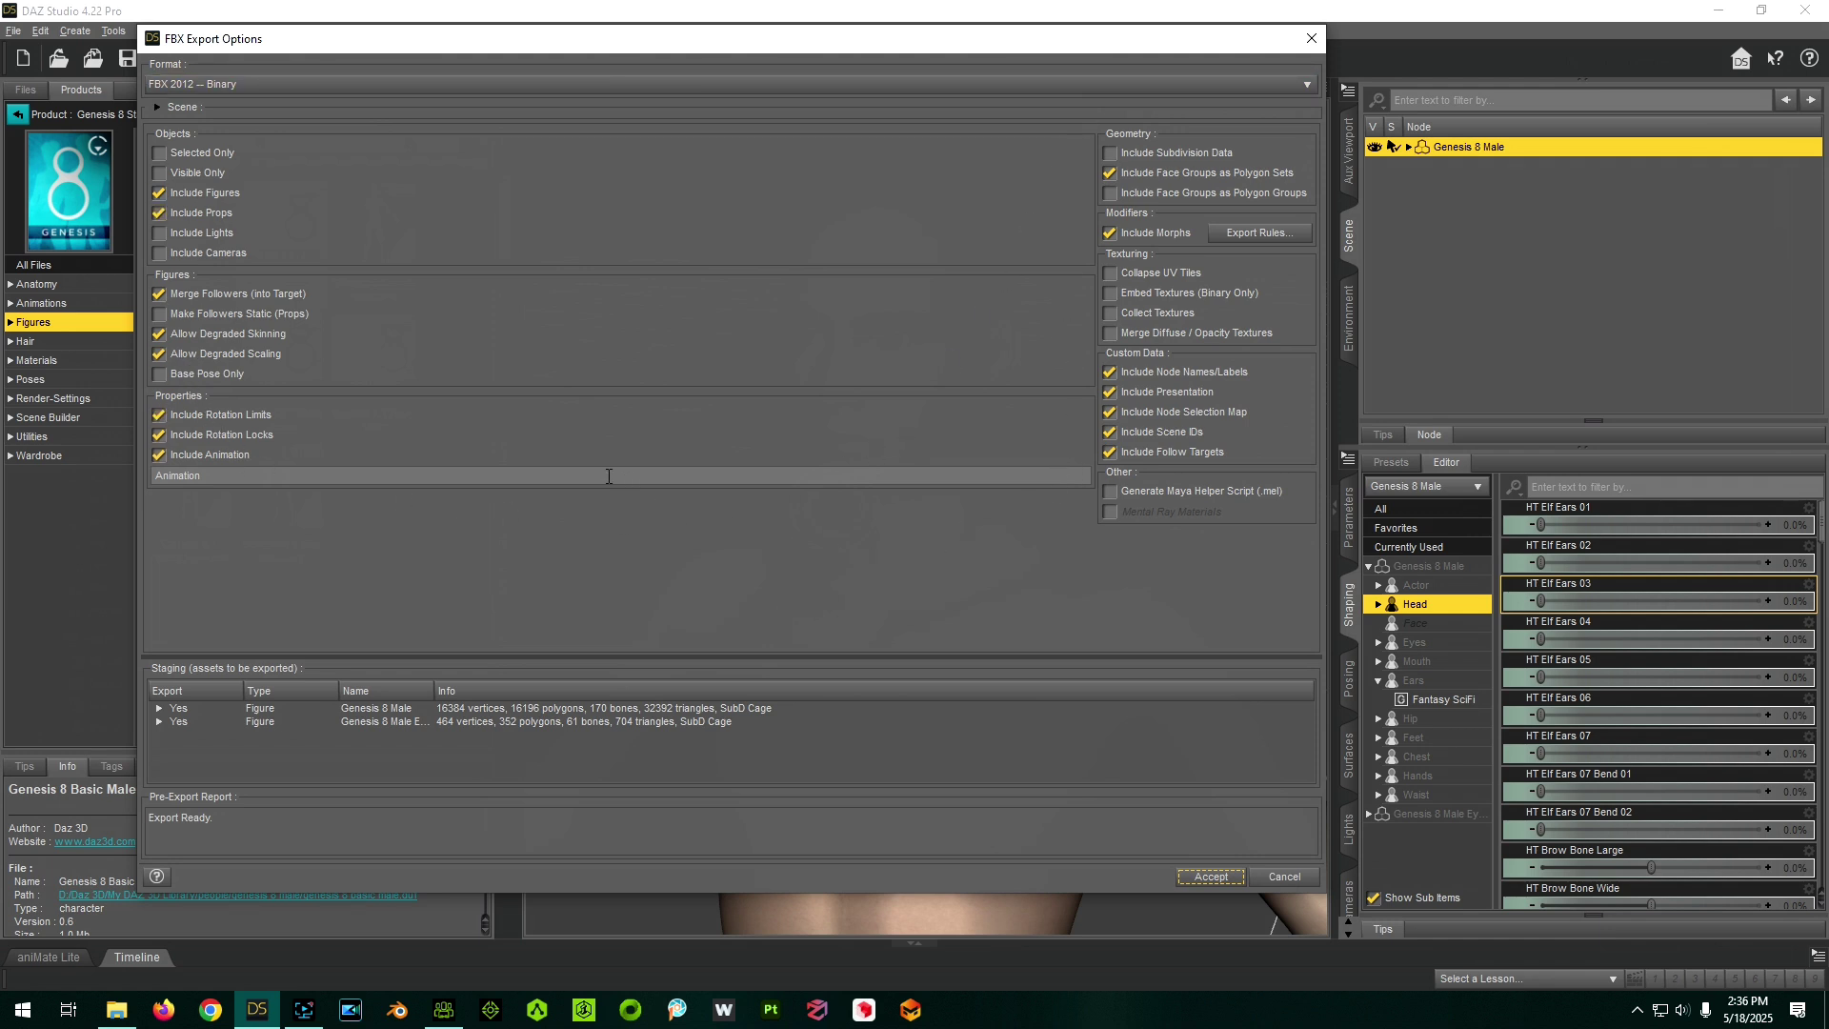
# - Review the FBX export options and export the base figure with props included and Embed Textures turned off
pyautogui.click(159, 212)
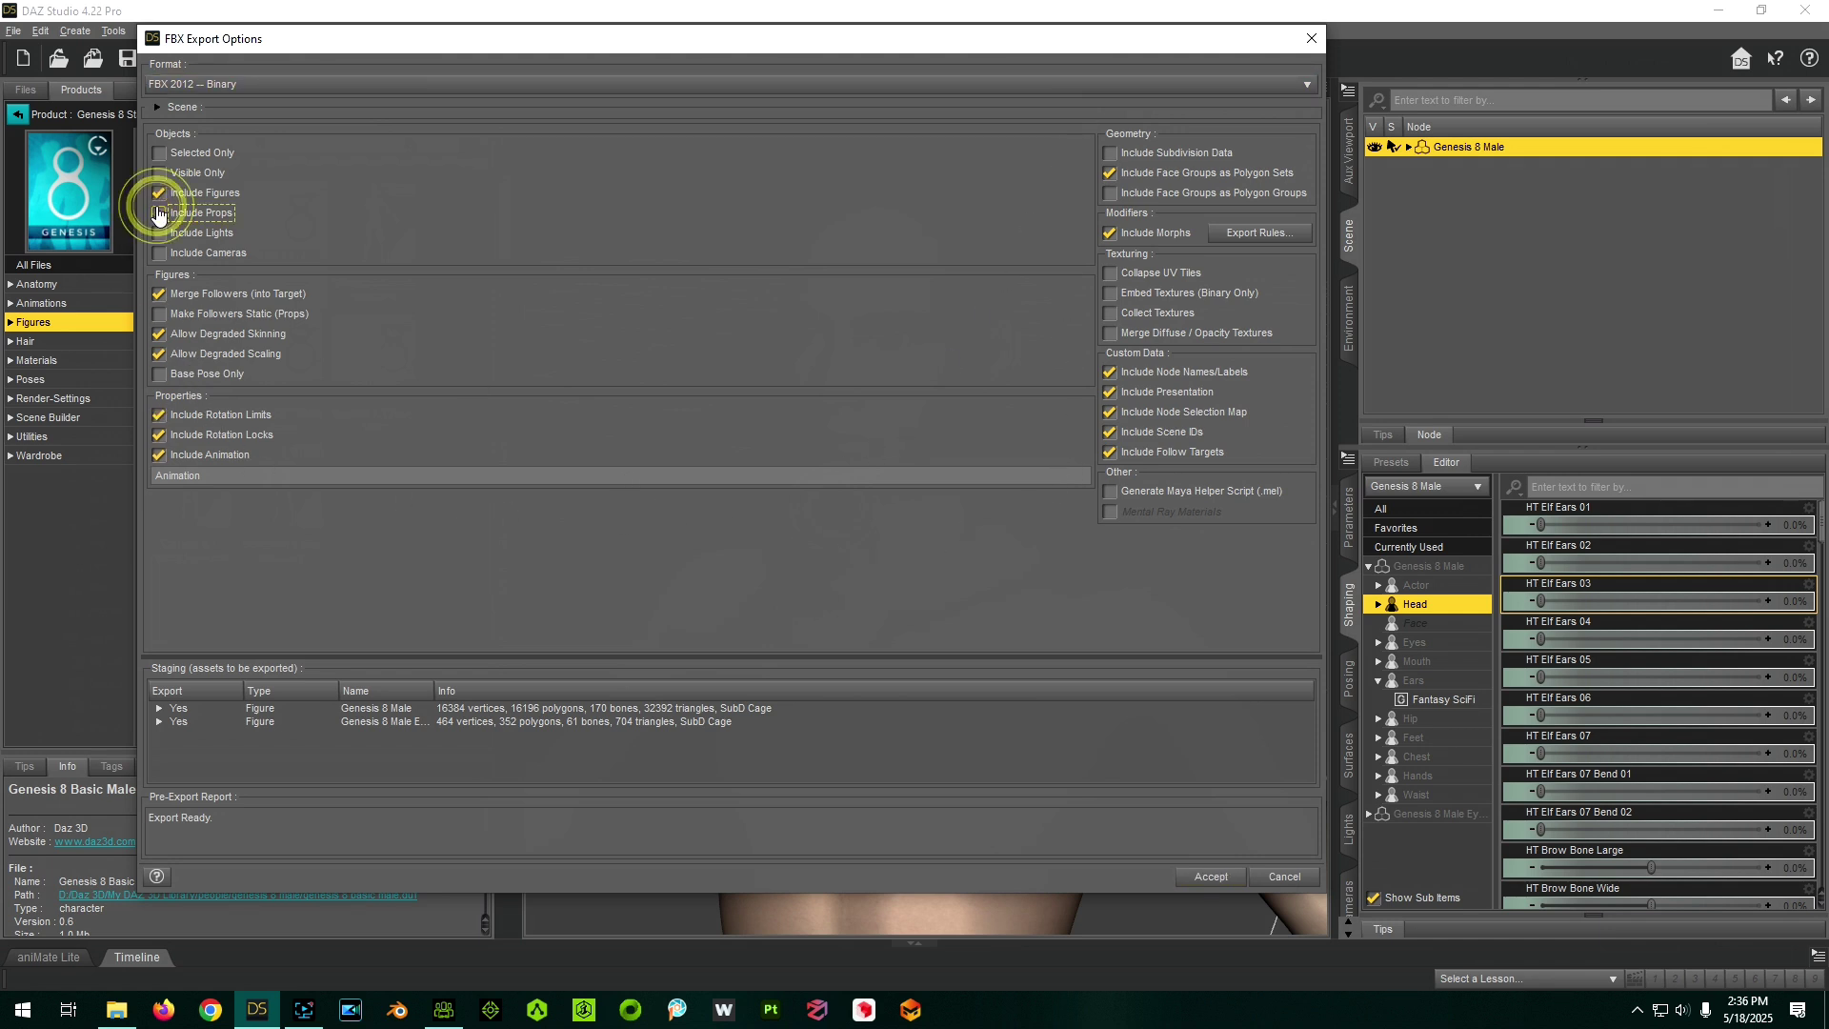
pyautogui.click(505, 267)
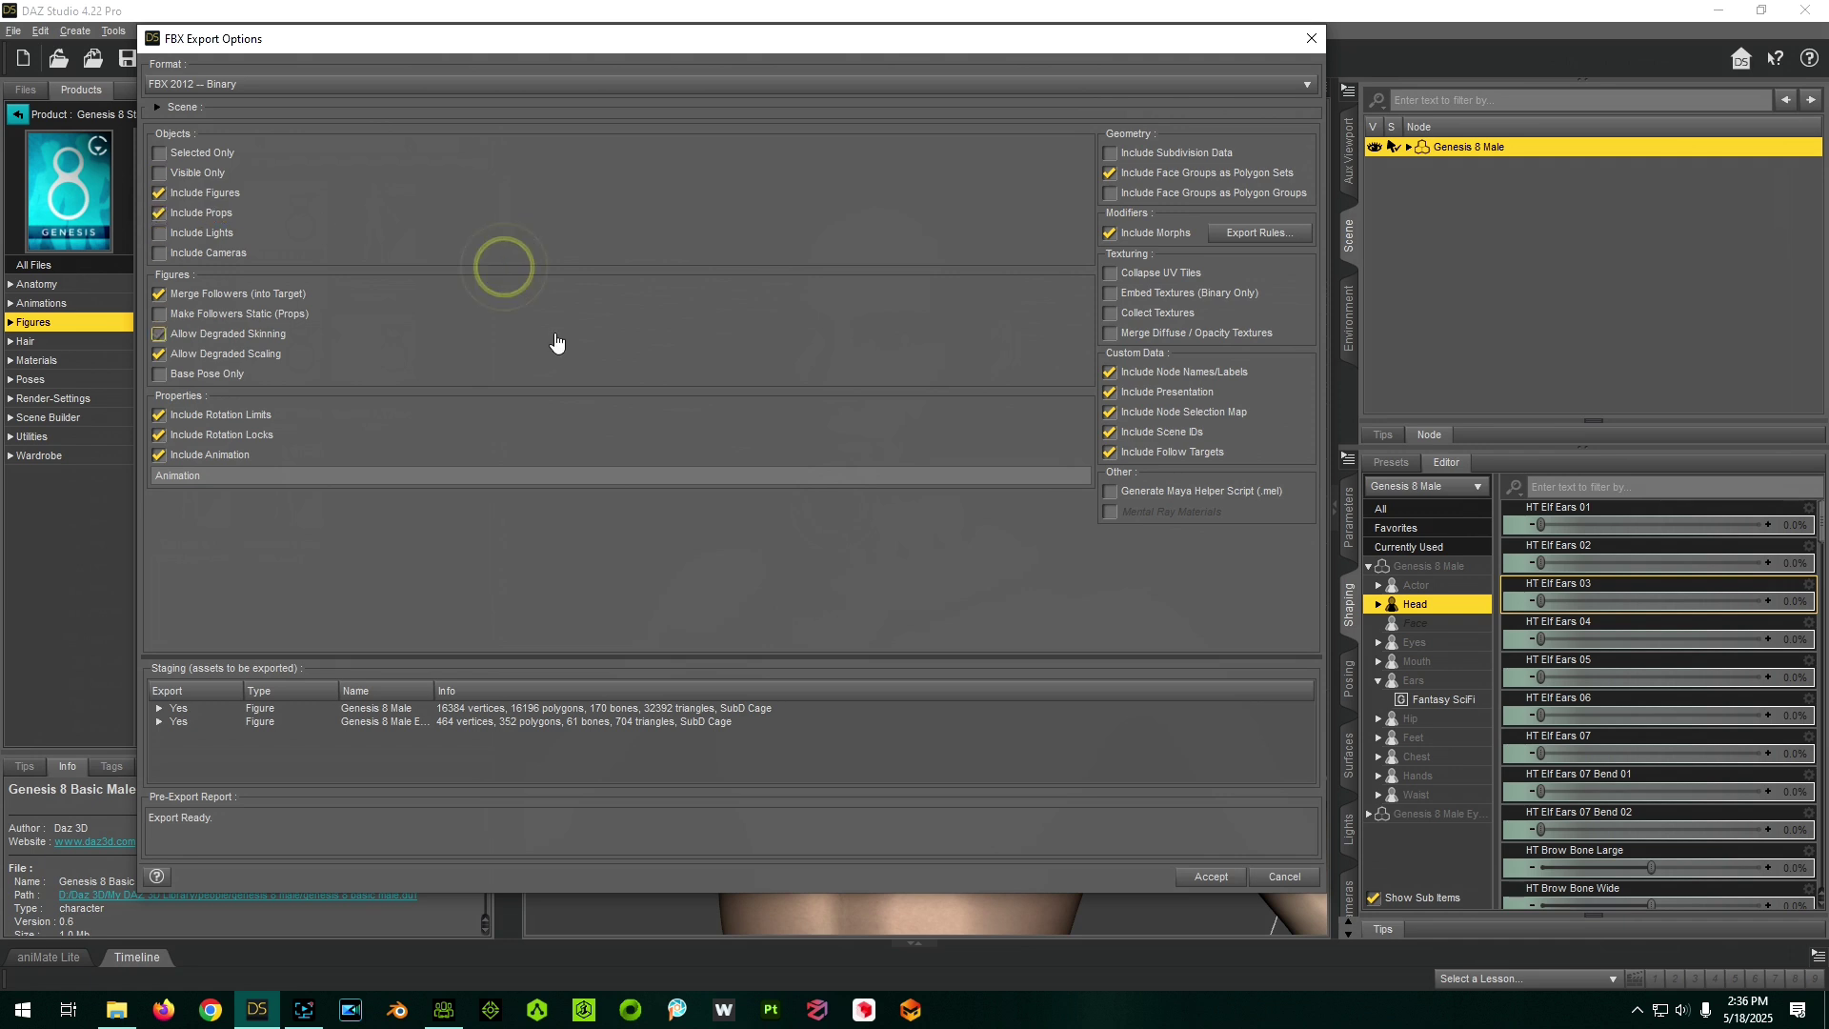
pyautogui.click(604, 339)
pyautogui.click(948, 316)
pyautogui.click(1112, 297)
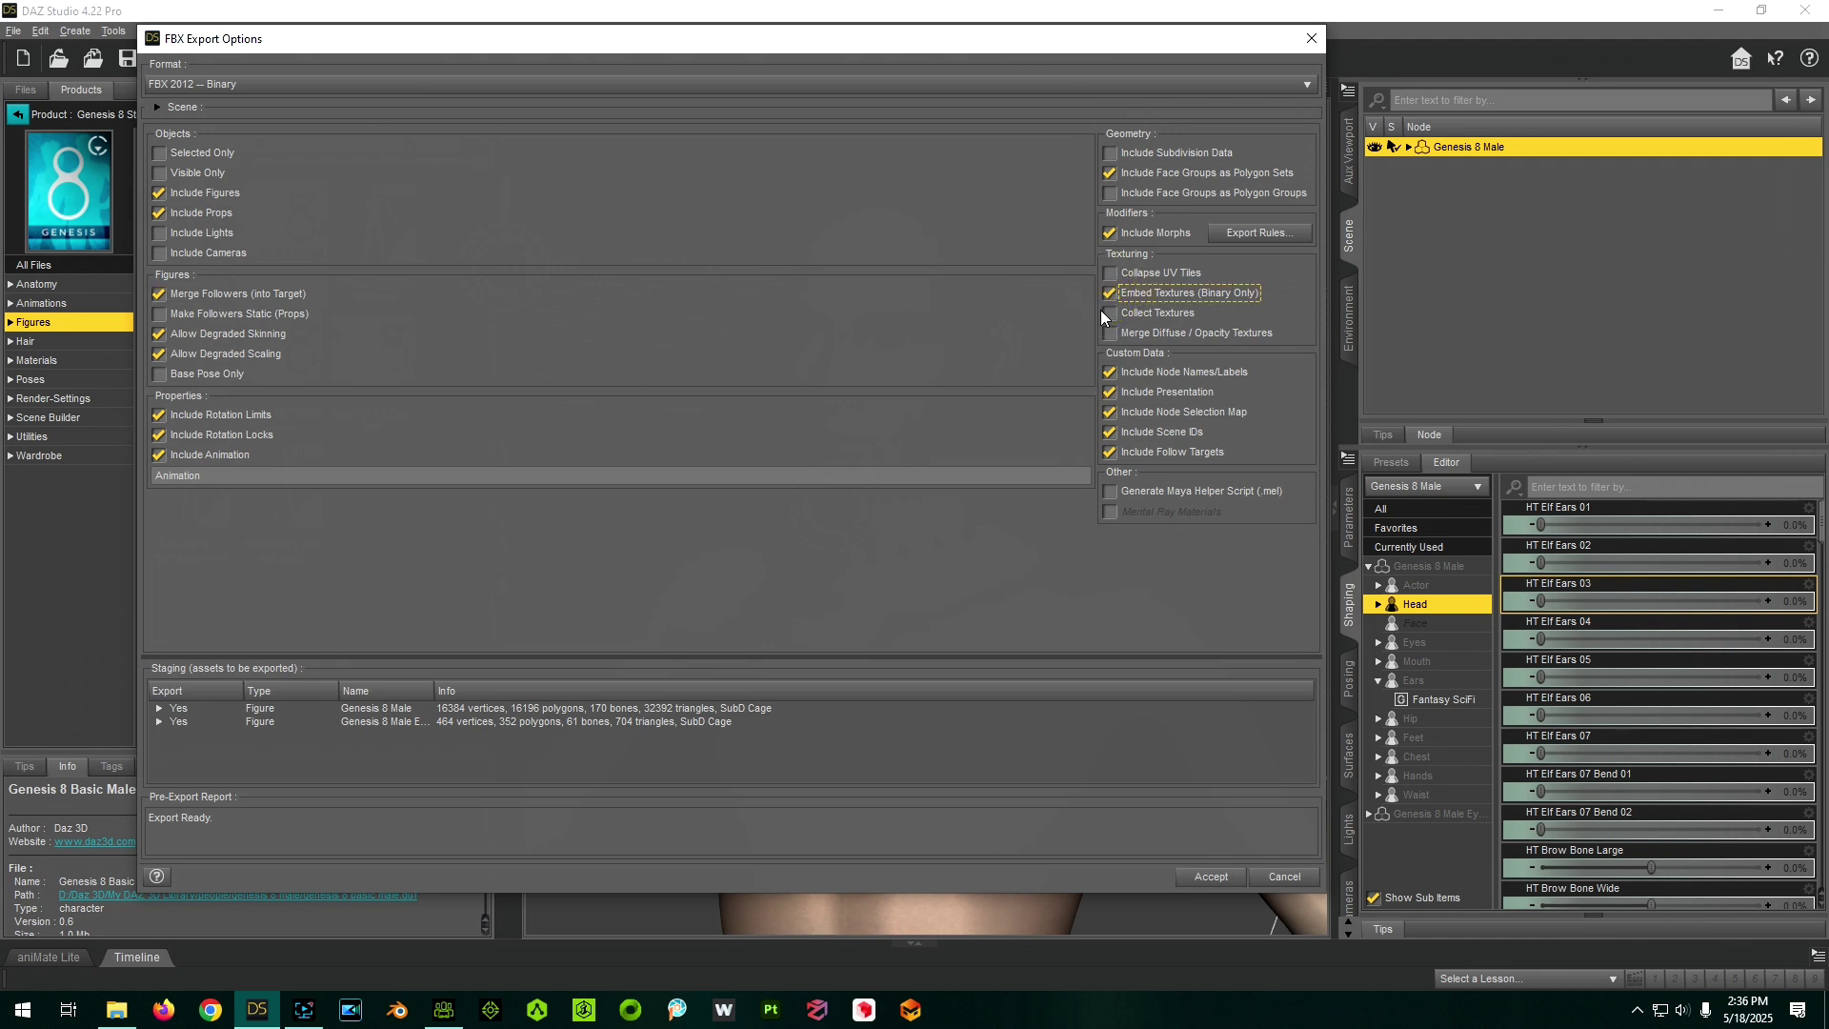
pyautogui.click(1109, 299)
pyautogui.click(1198, 874)
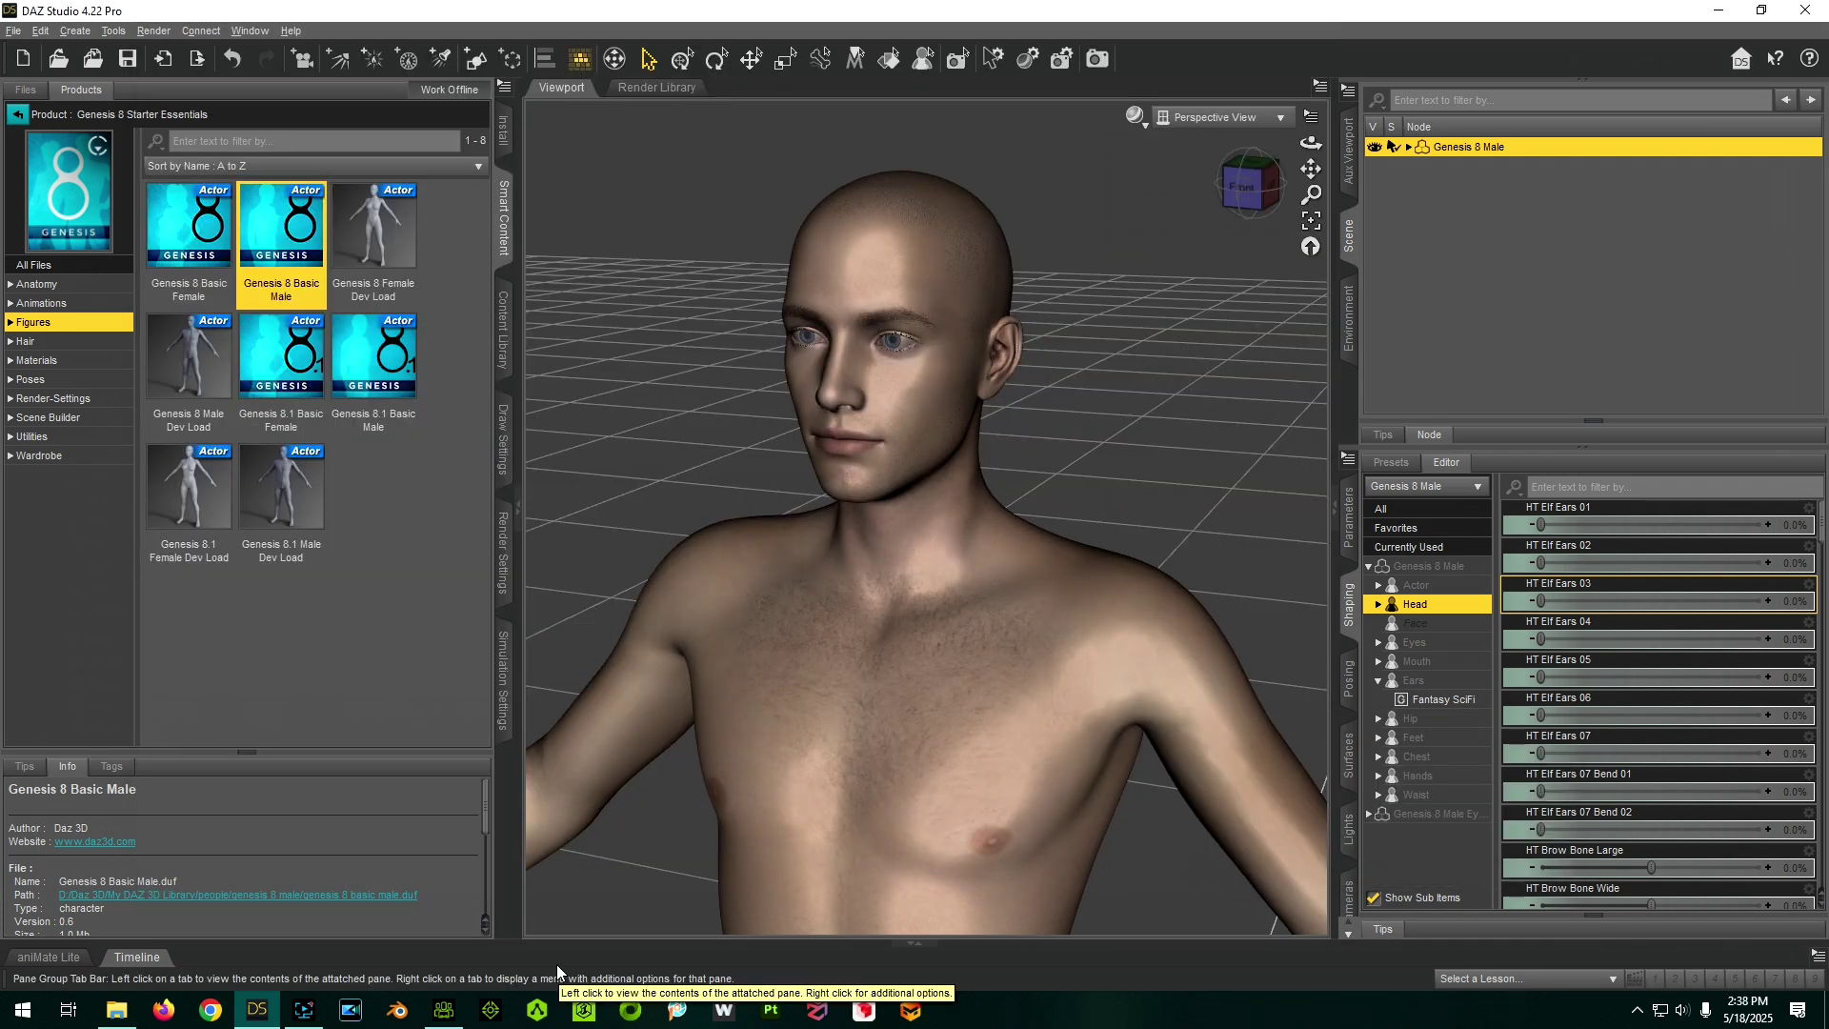
# - Switch to Character Creator and load G8M Base.fbx through Transformer as CC3+ using the Advanced texture option
pyautogui.click(444, 1014)
pyautogui.click(225, 104)
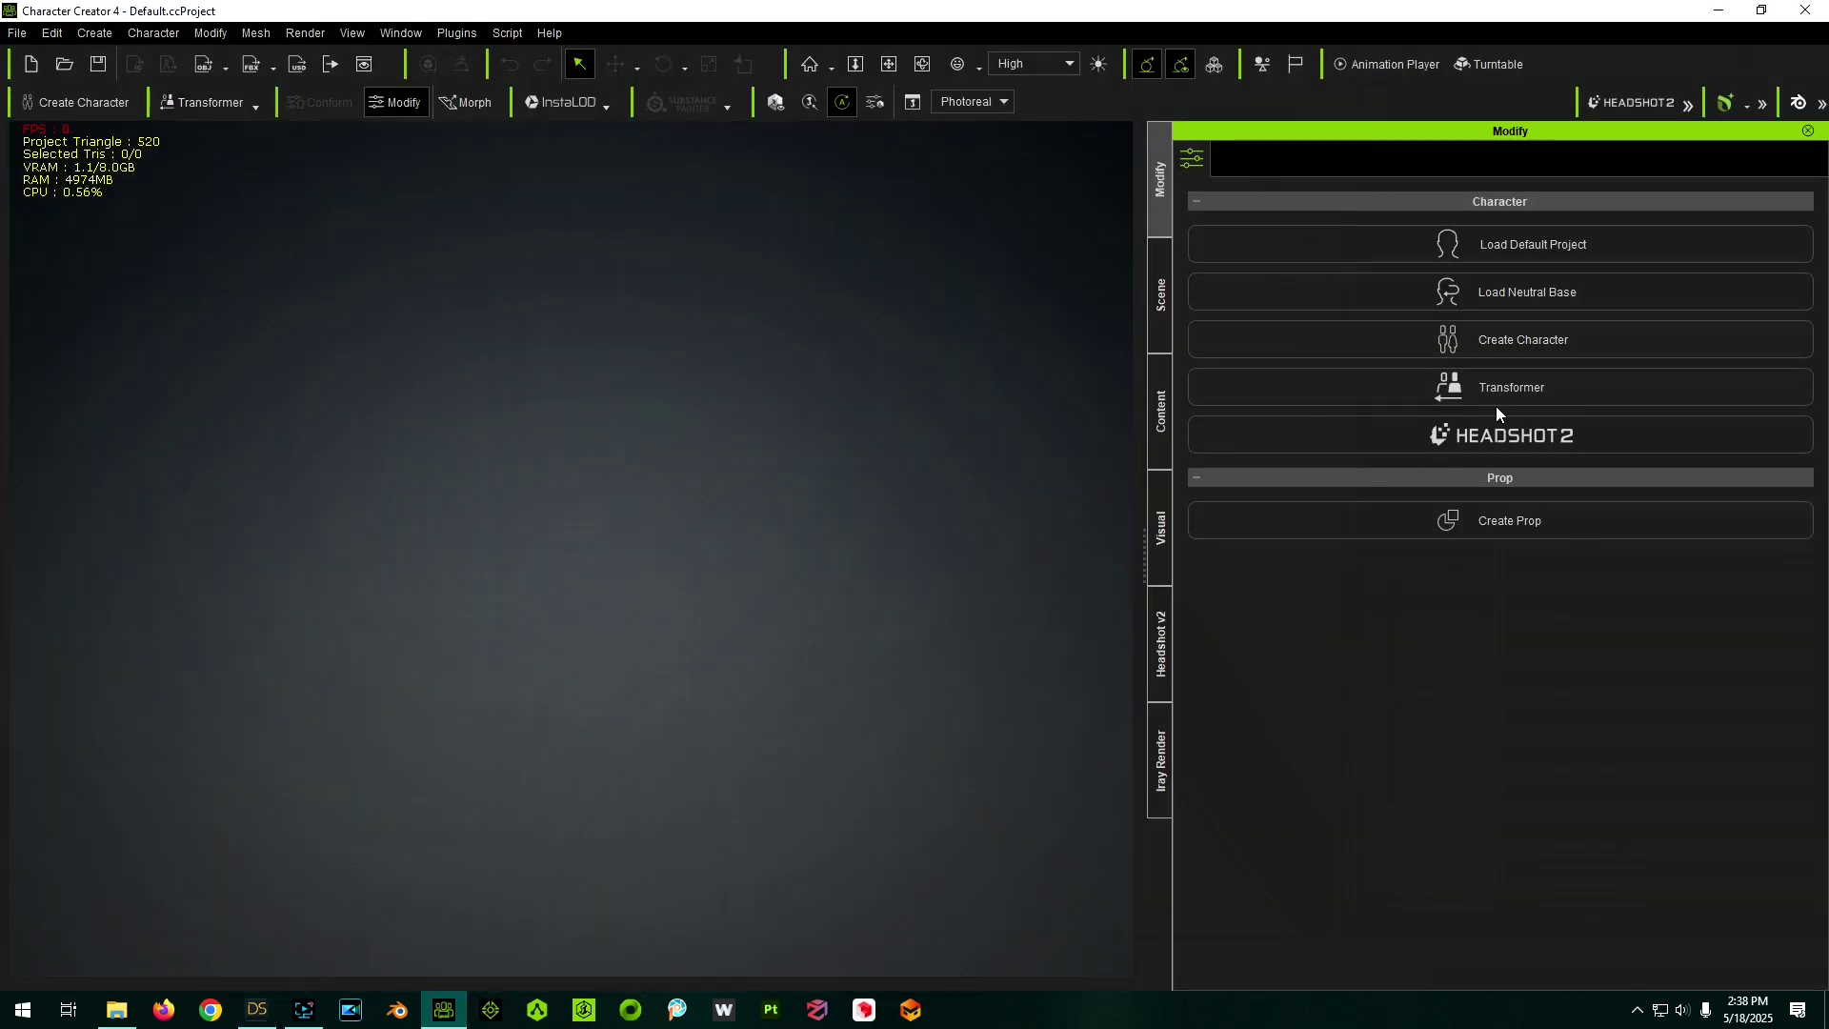
pyautogui.click(227, 114)
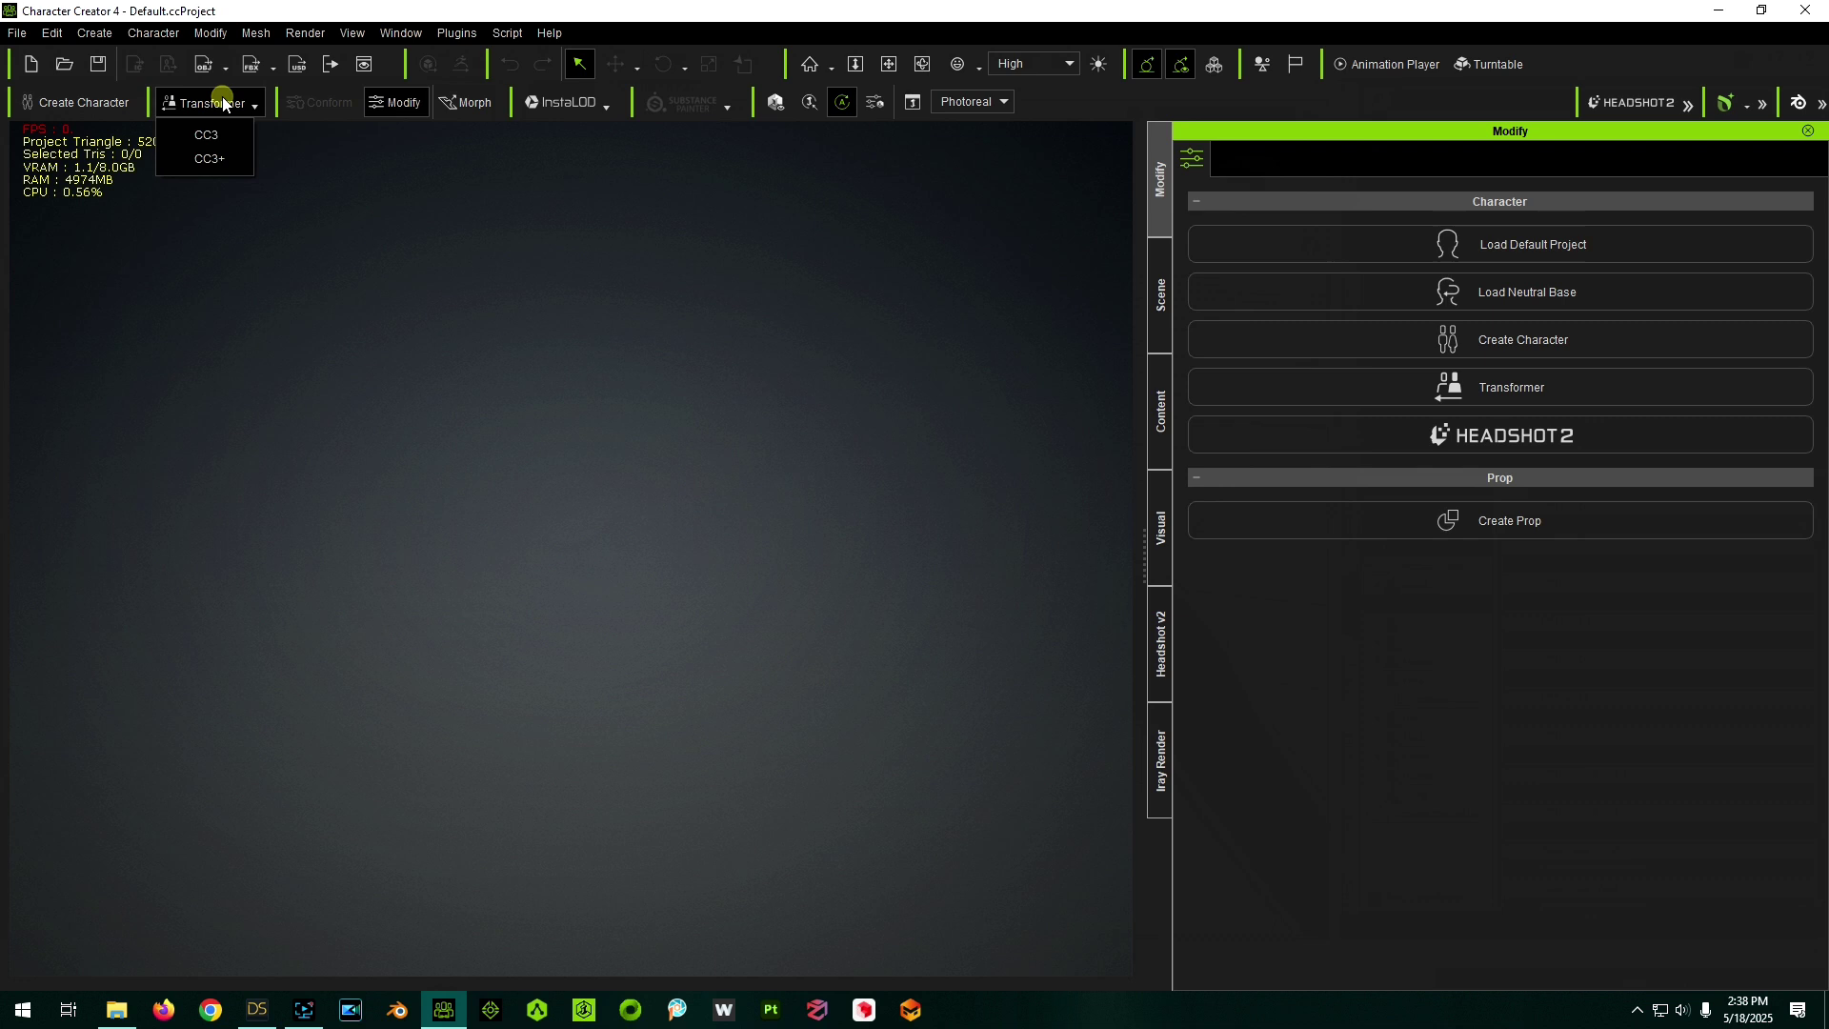
pyautogui.click(195, 164)
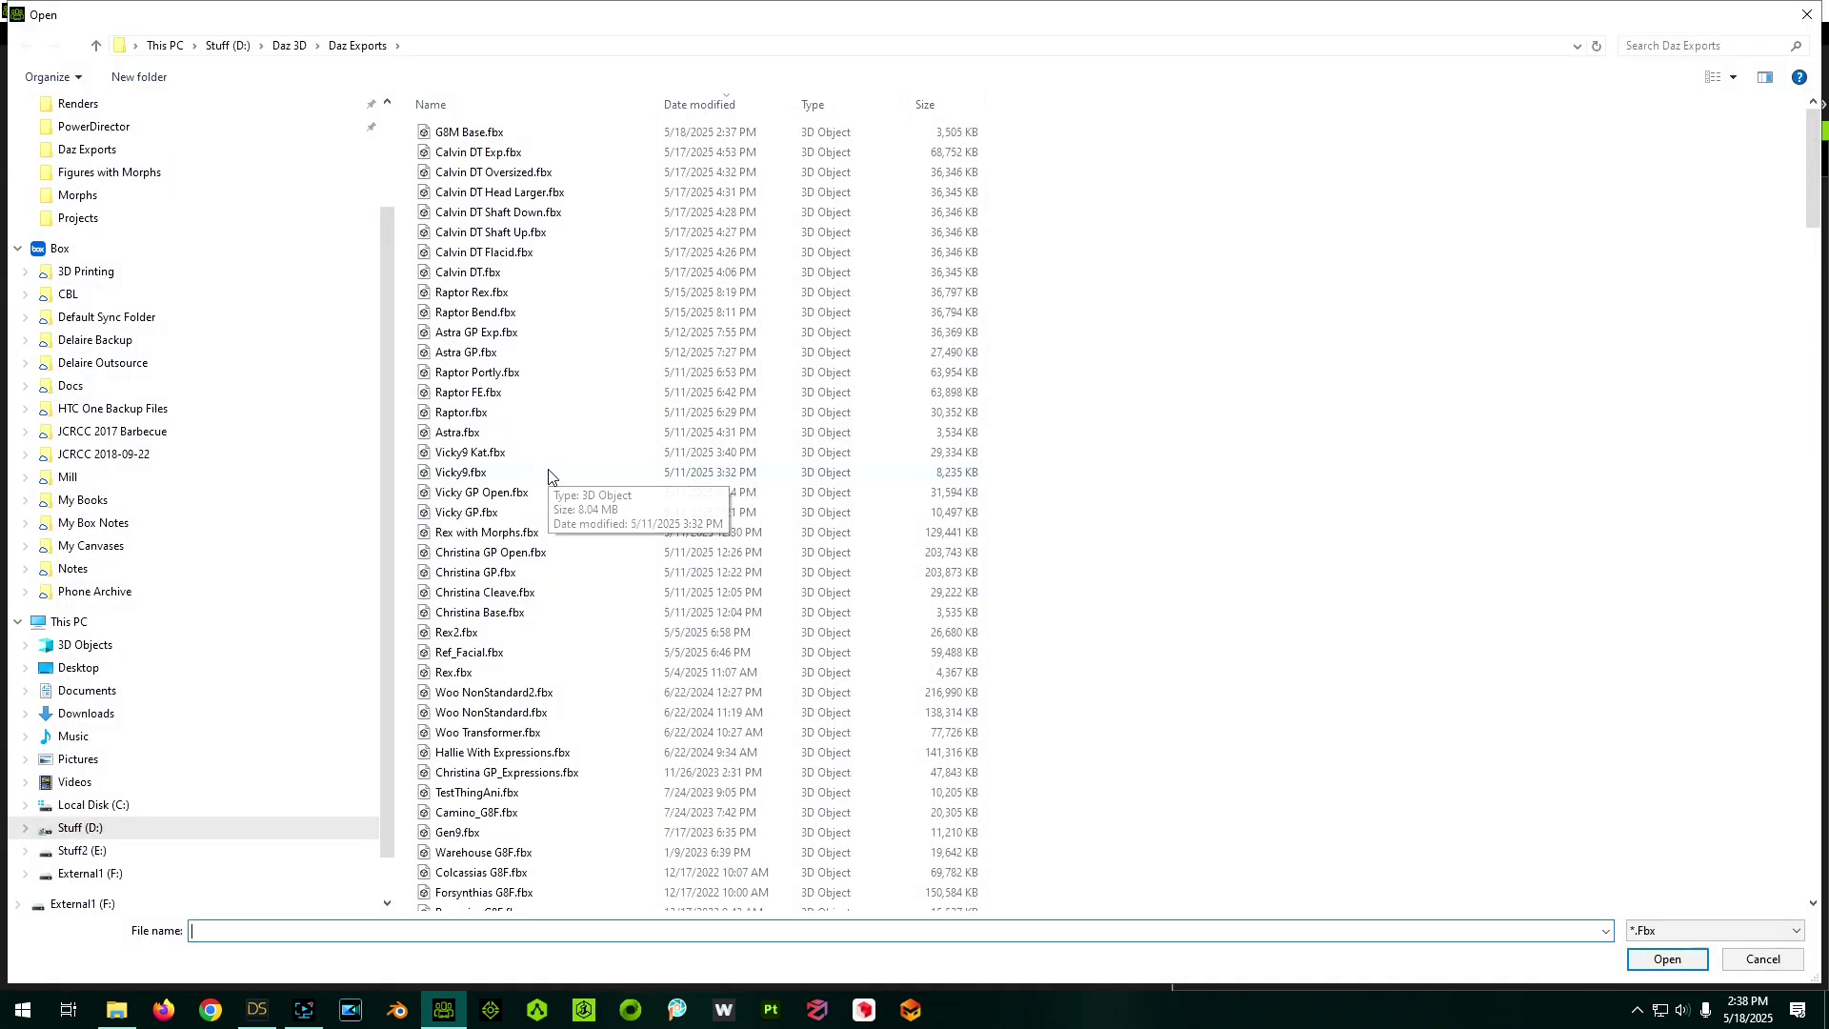
pyautogui.doubleClick(447, 135)
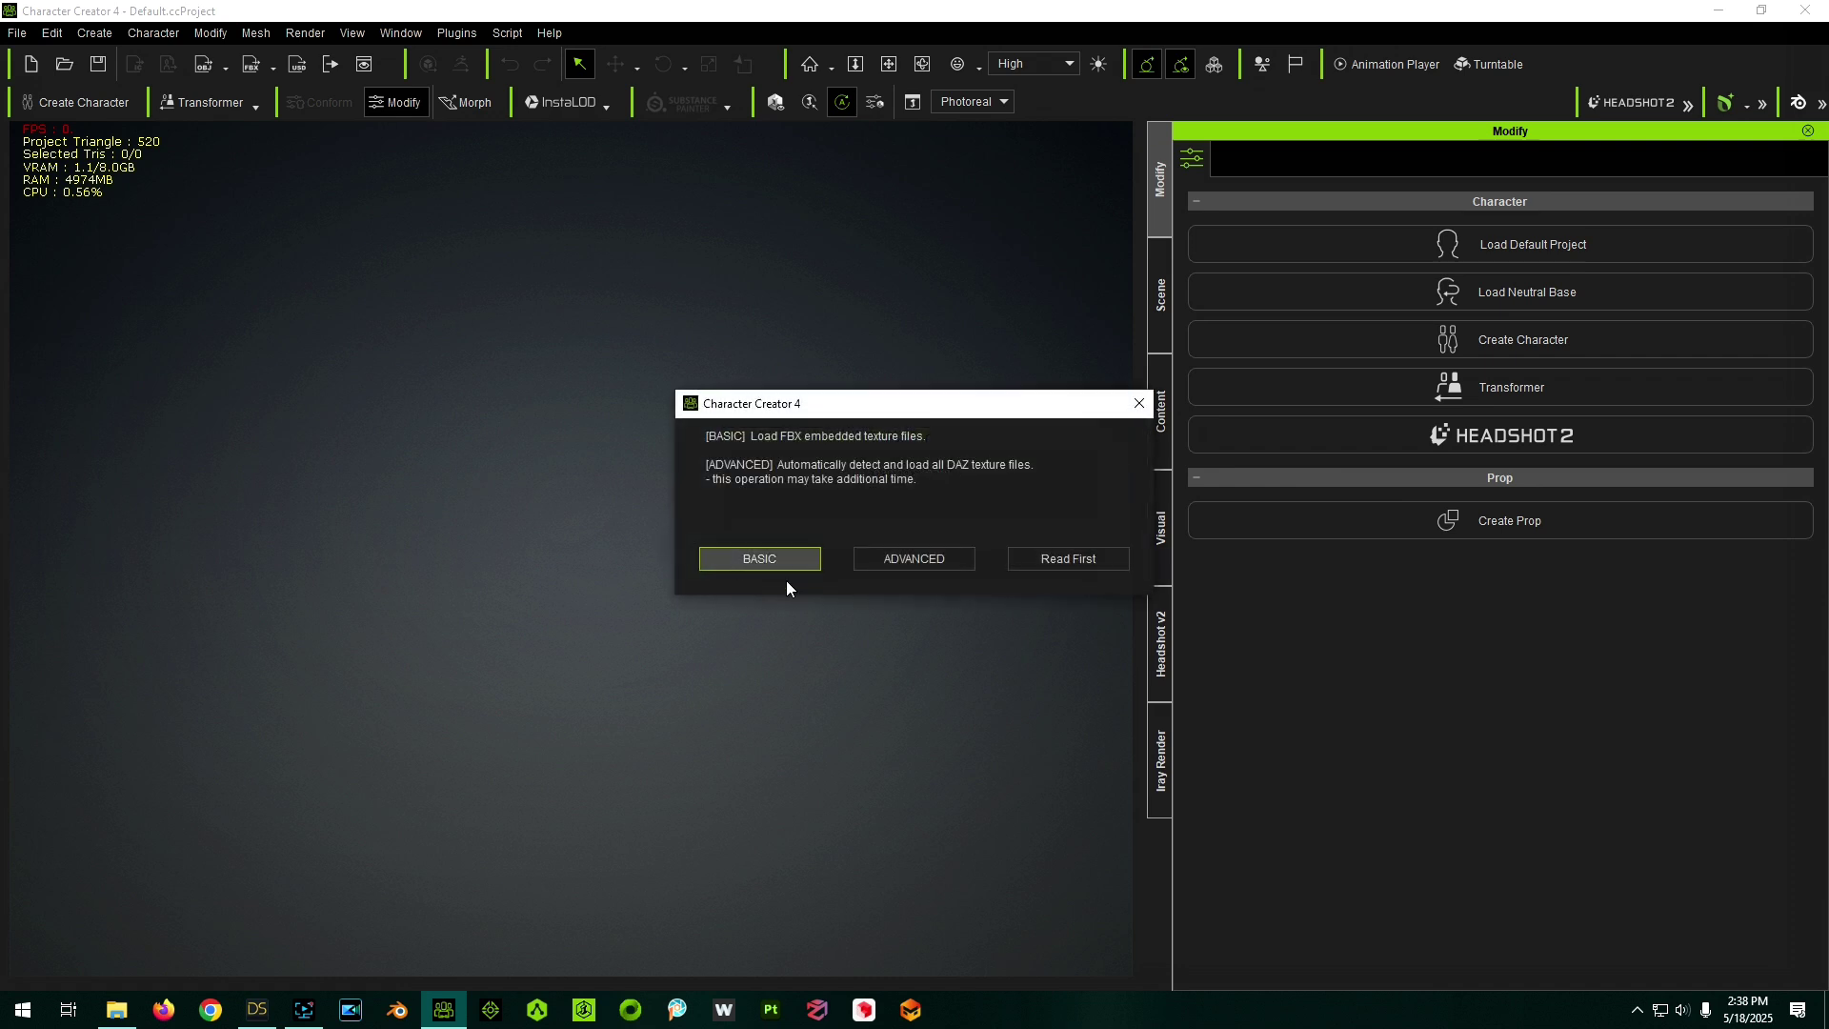
pyautogui.click(950, 557)
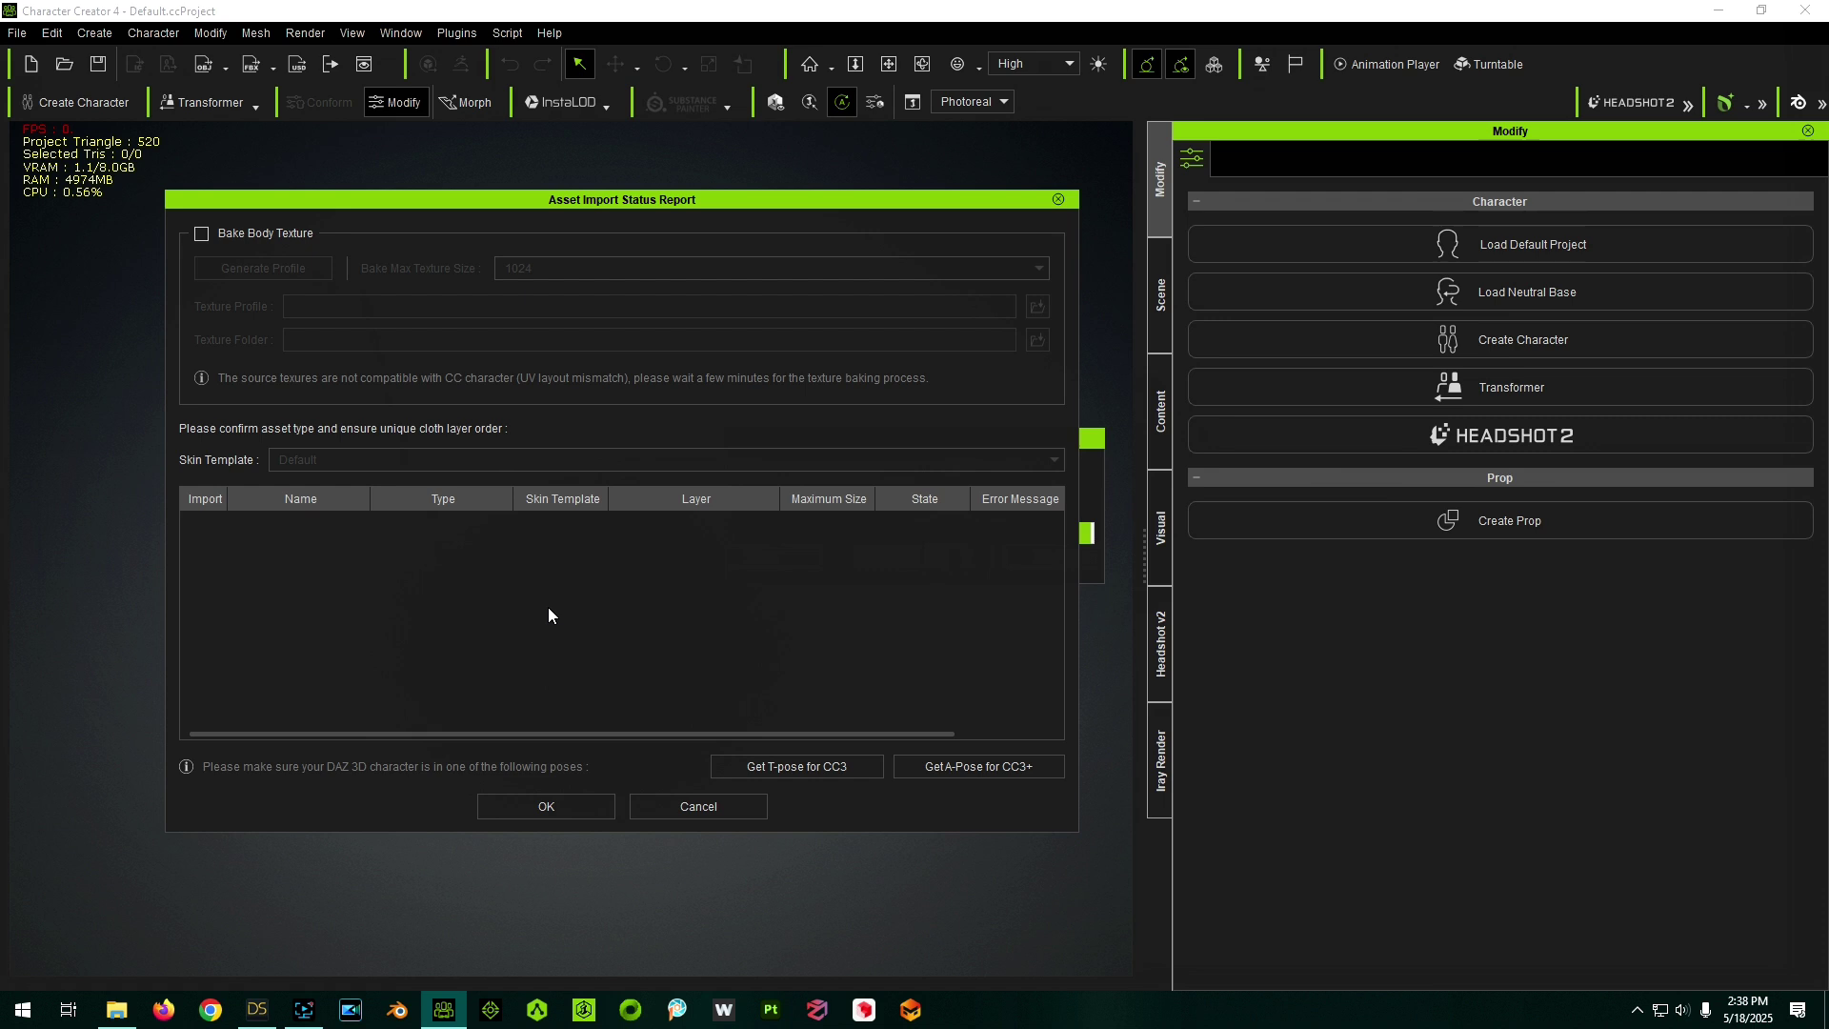
# - Try Bake Body Texture with a 4096 maximum size, but import the character with baking turned off
pyautogui.click(251, 229)
pyautogui.click(570, 269)
pyautogui.click(520, 318)
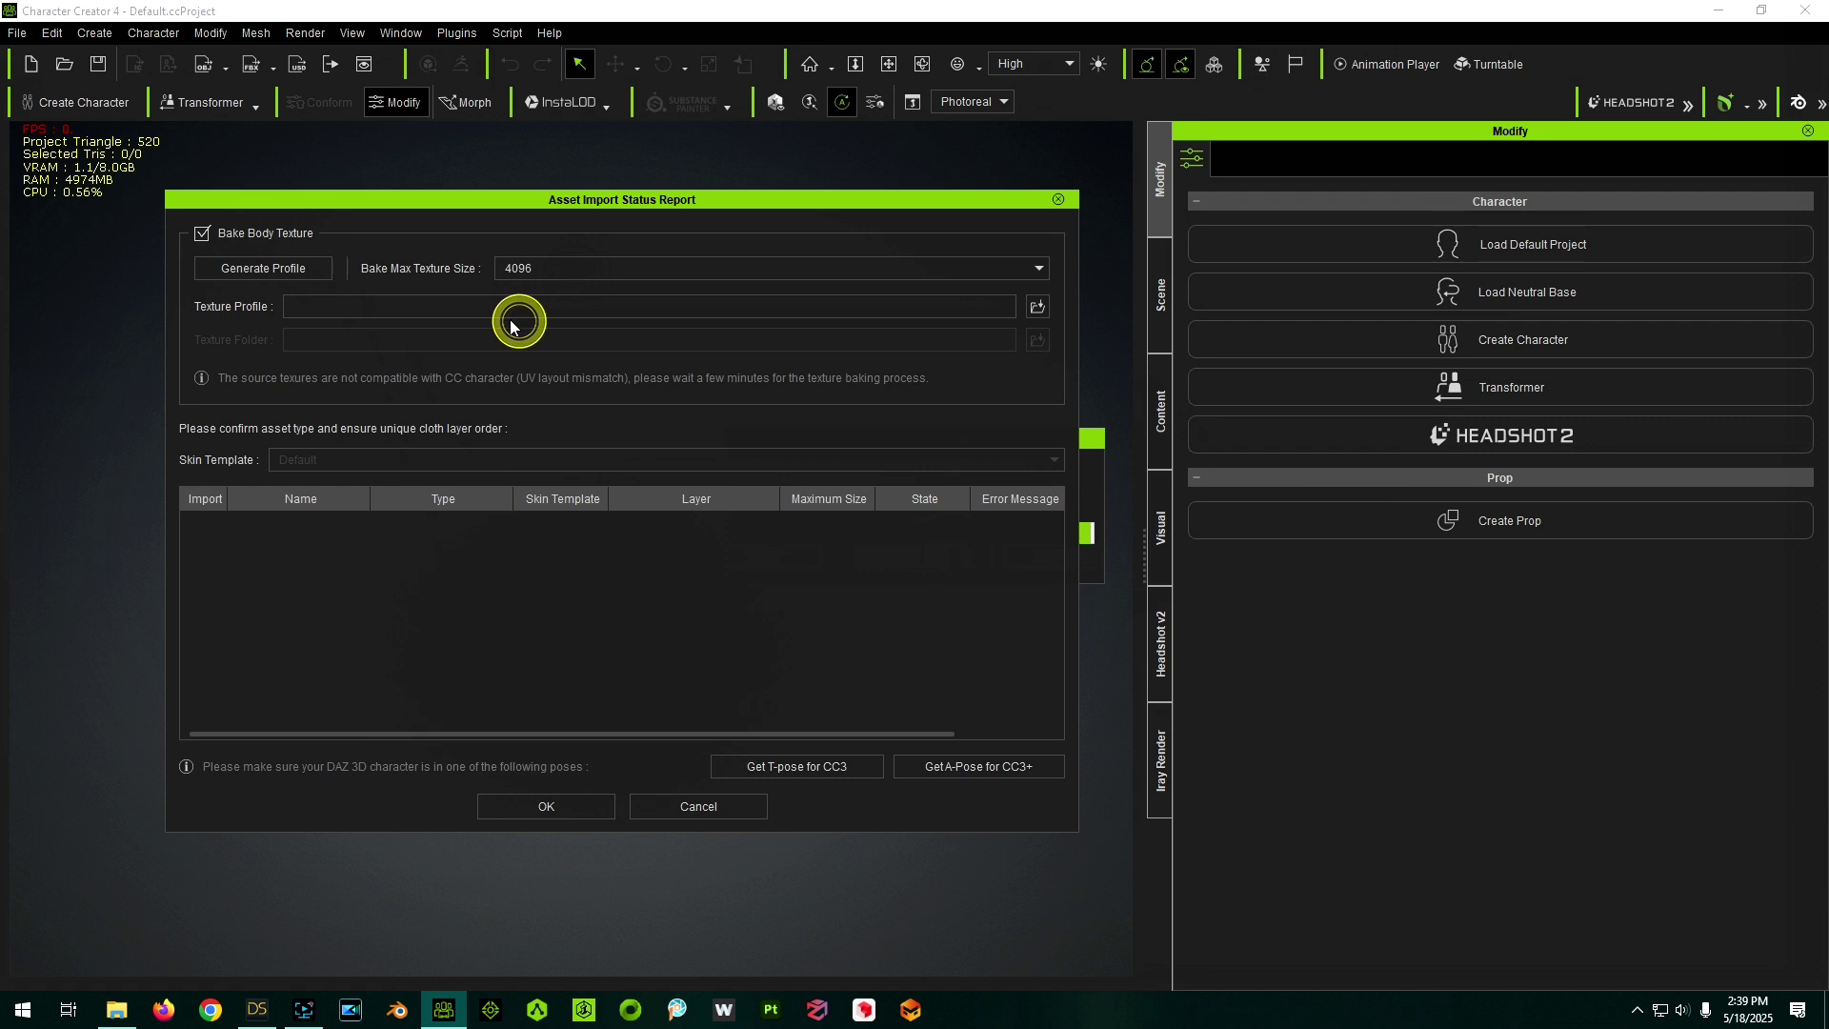
pyautogui.click(205, 231)
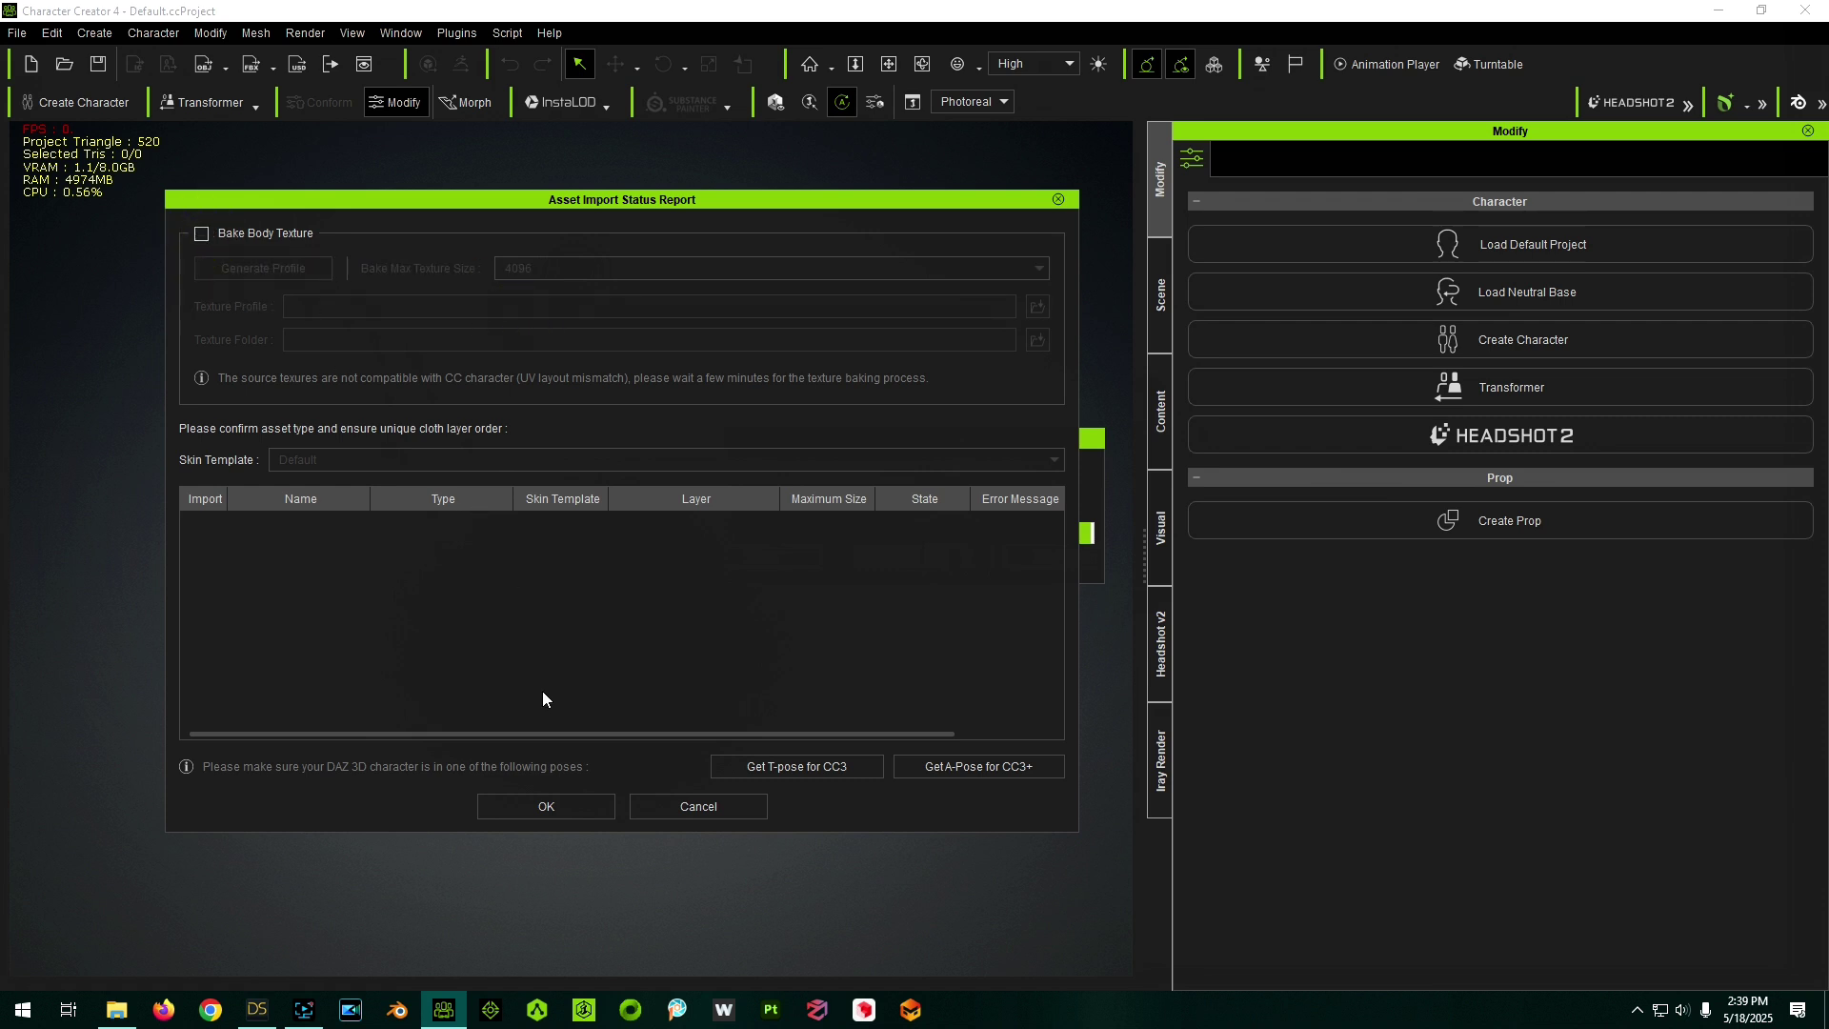
pyautogui.click(534, 809)
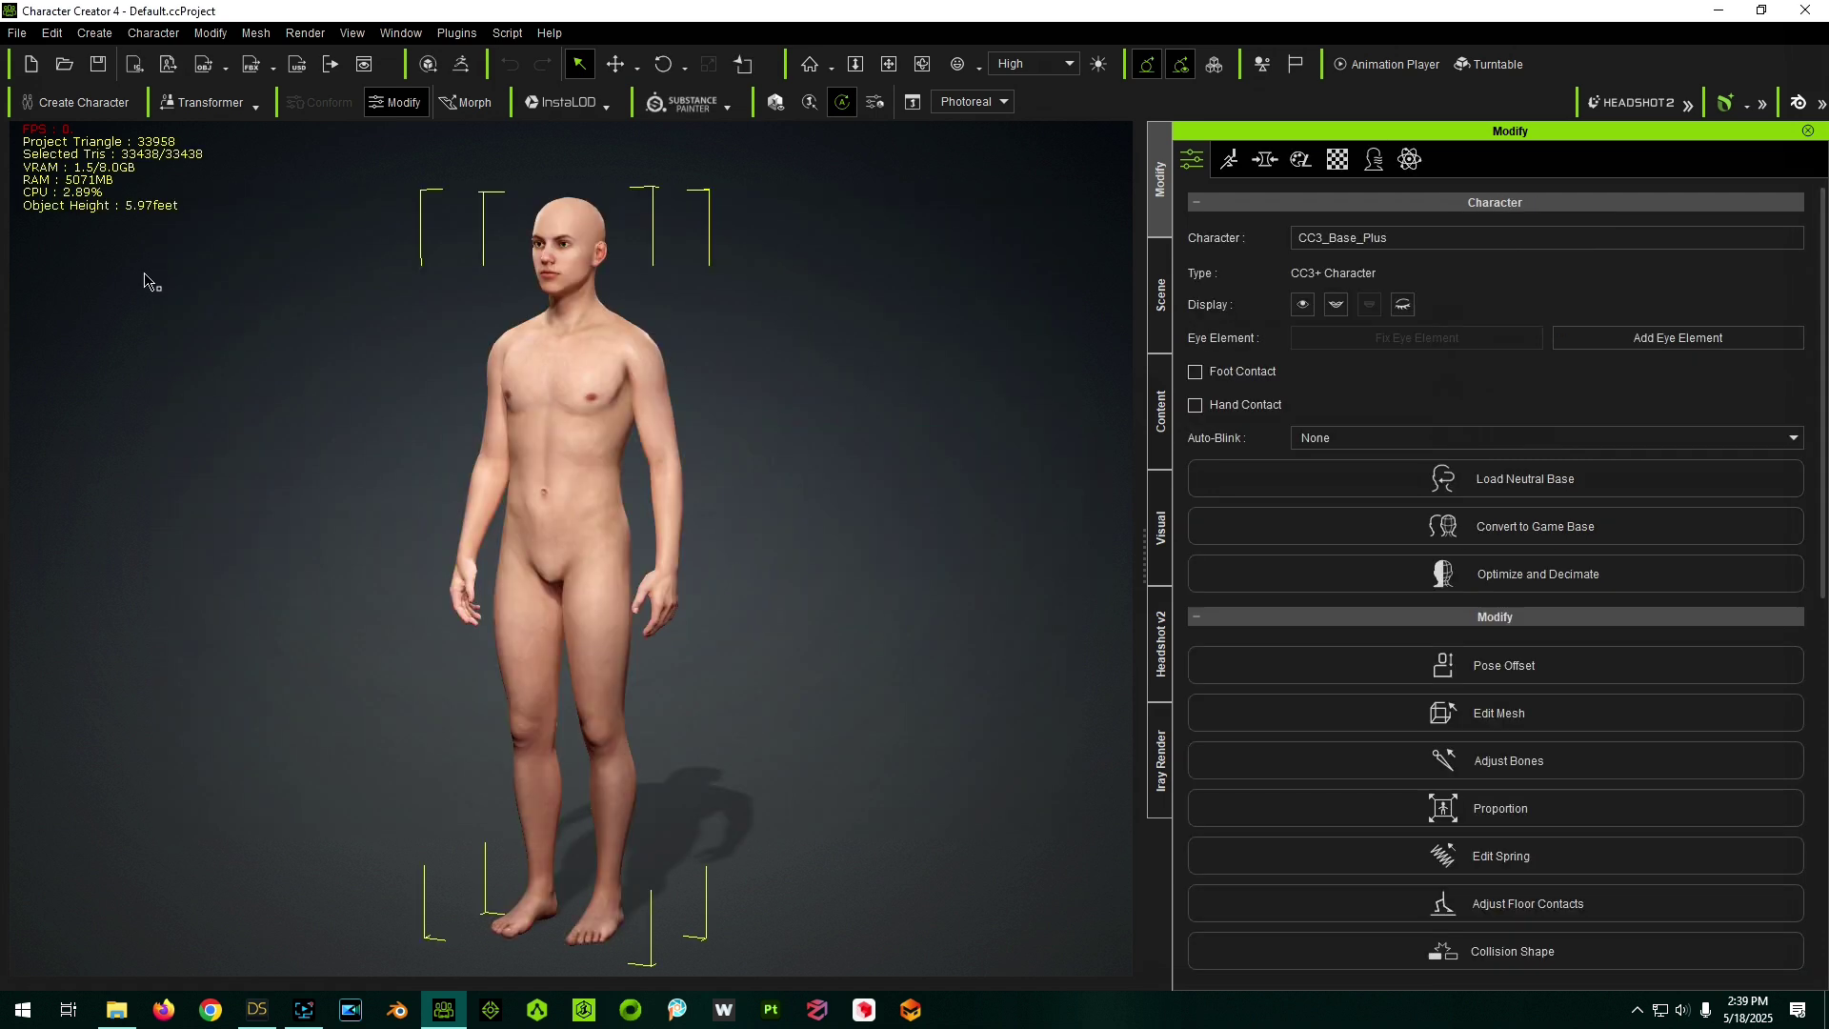
# - Save the unmorphed character's project as G8M Base and start a new empty project
pyautogui.click(16, 33)
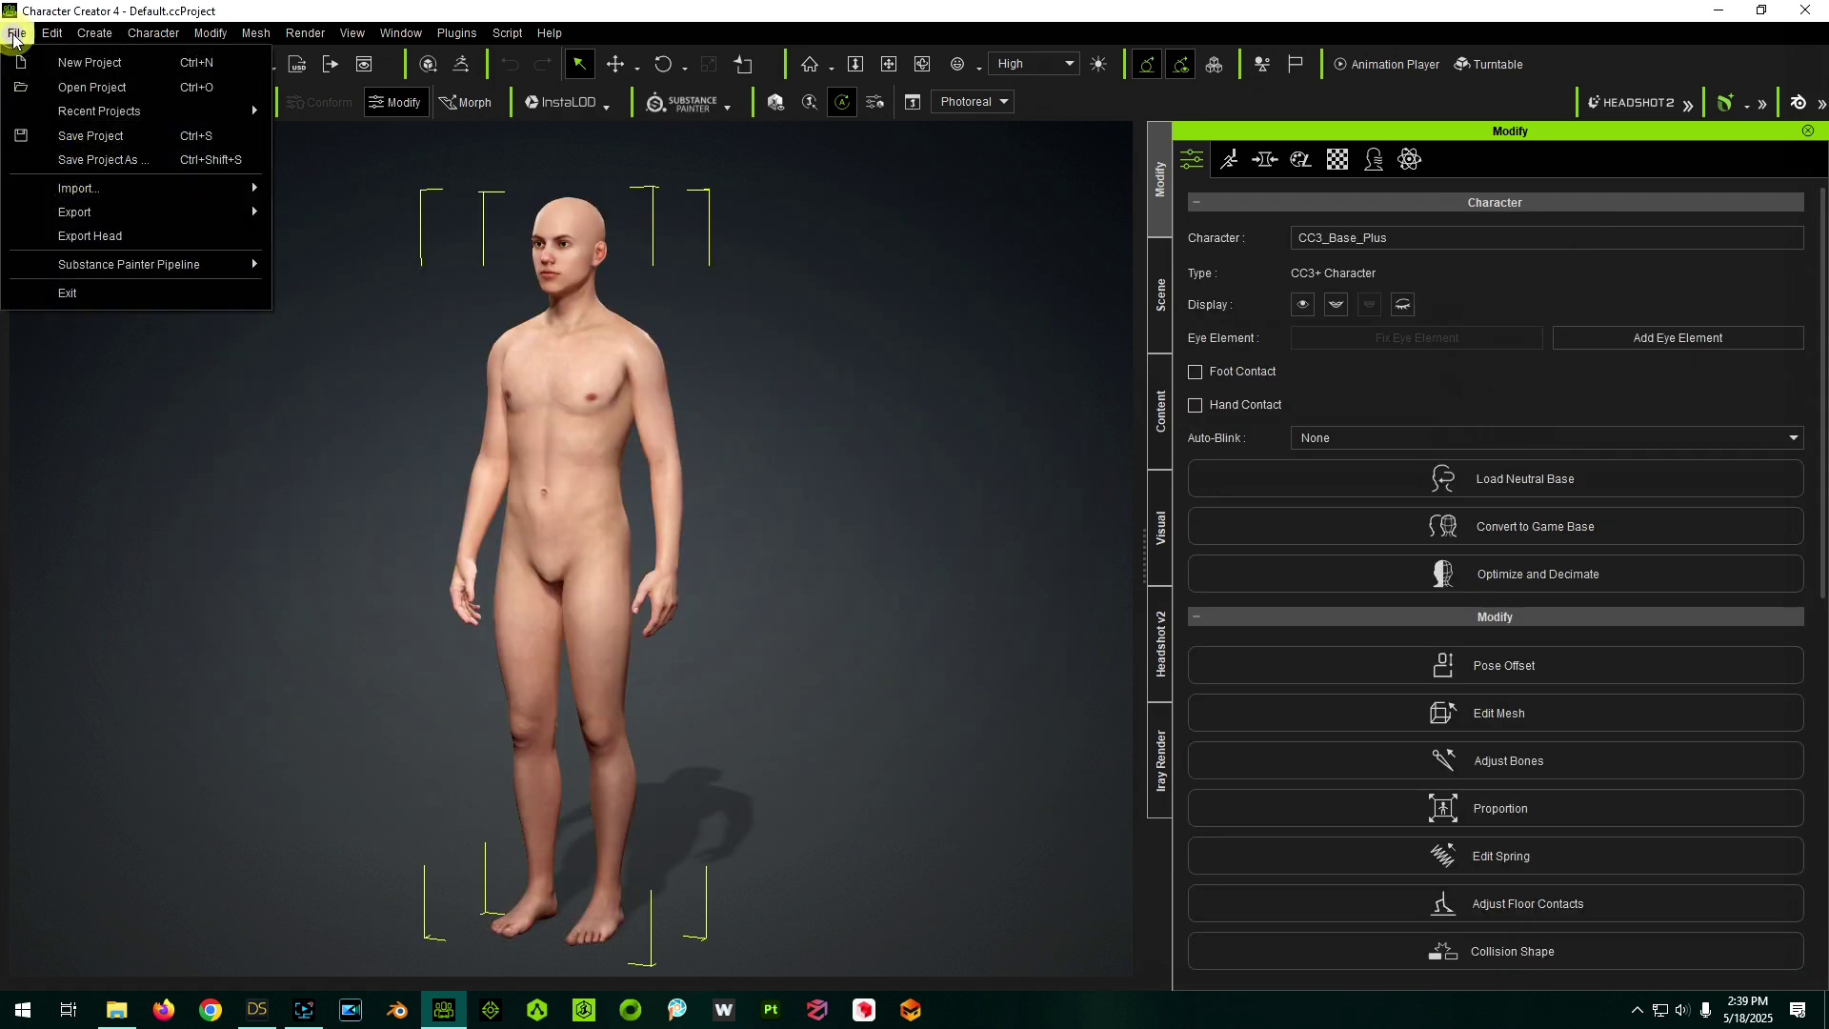
pyautogui.click(63, 167)
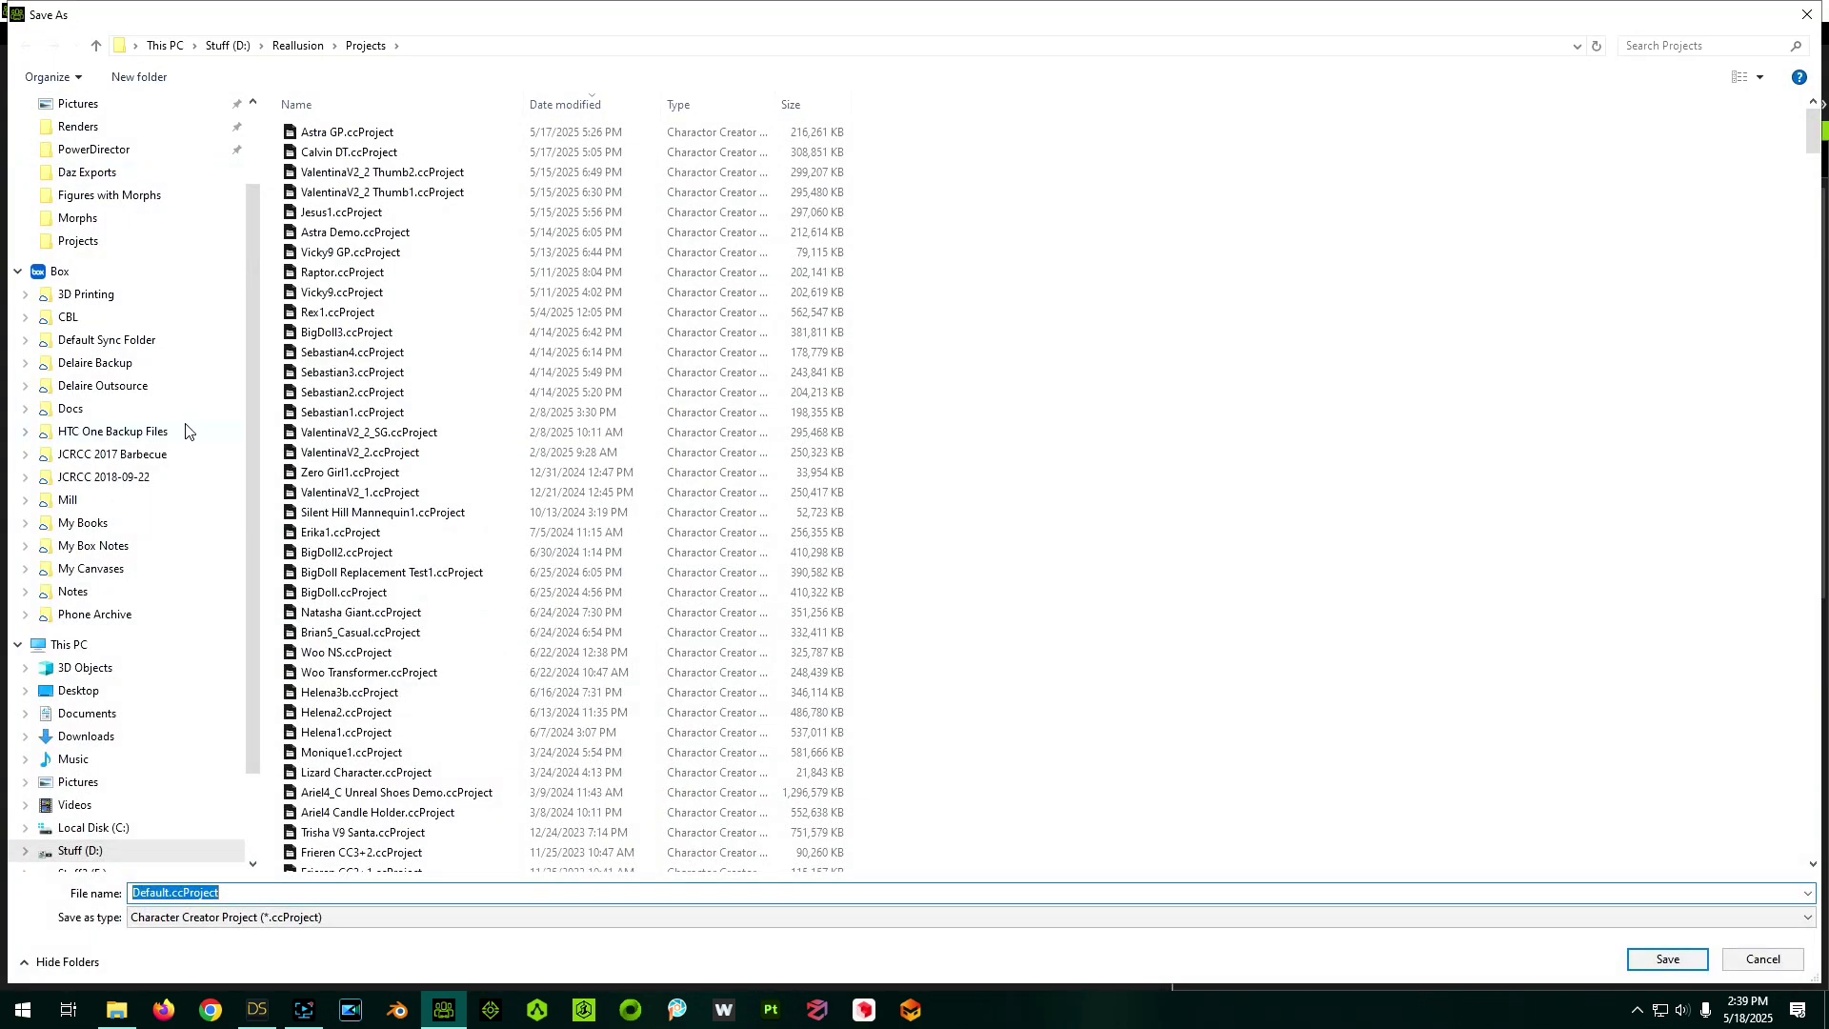
pyautogui.write('G8M Base')
pyautogui.press('Return')
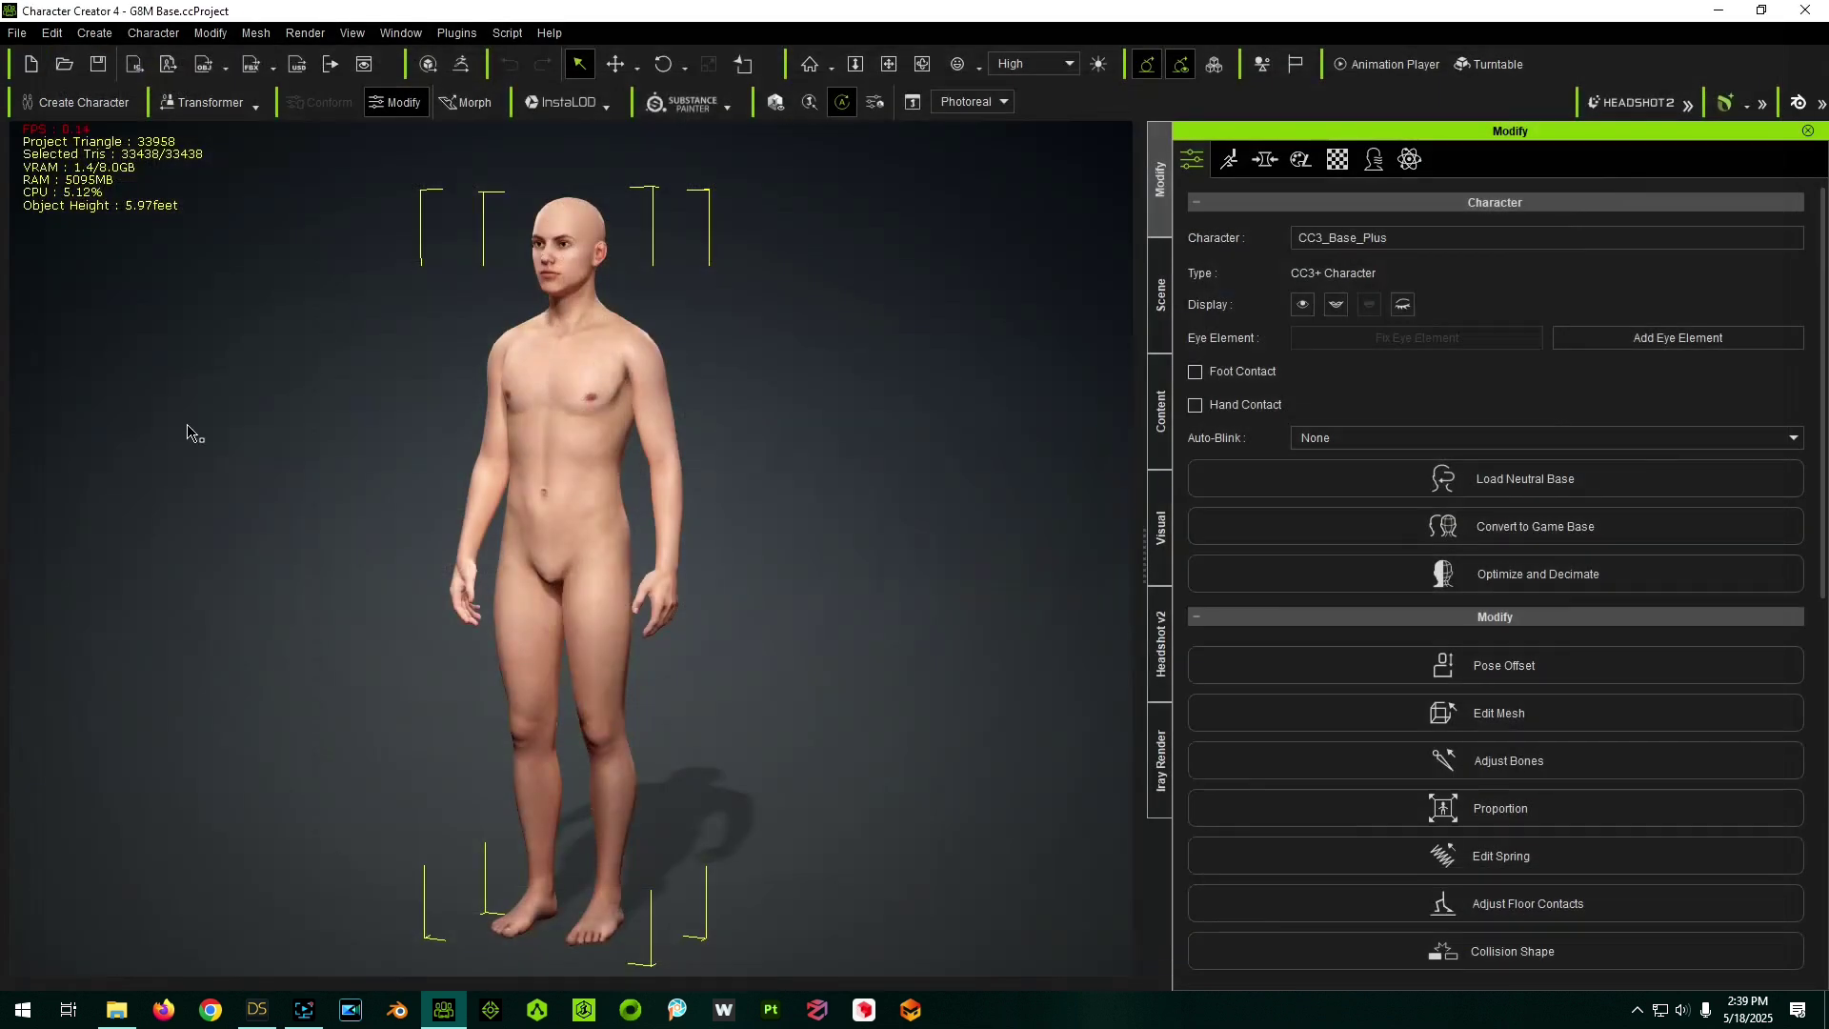
pyautogui.click(28, 67)
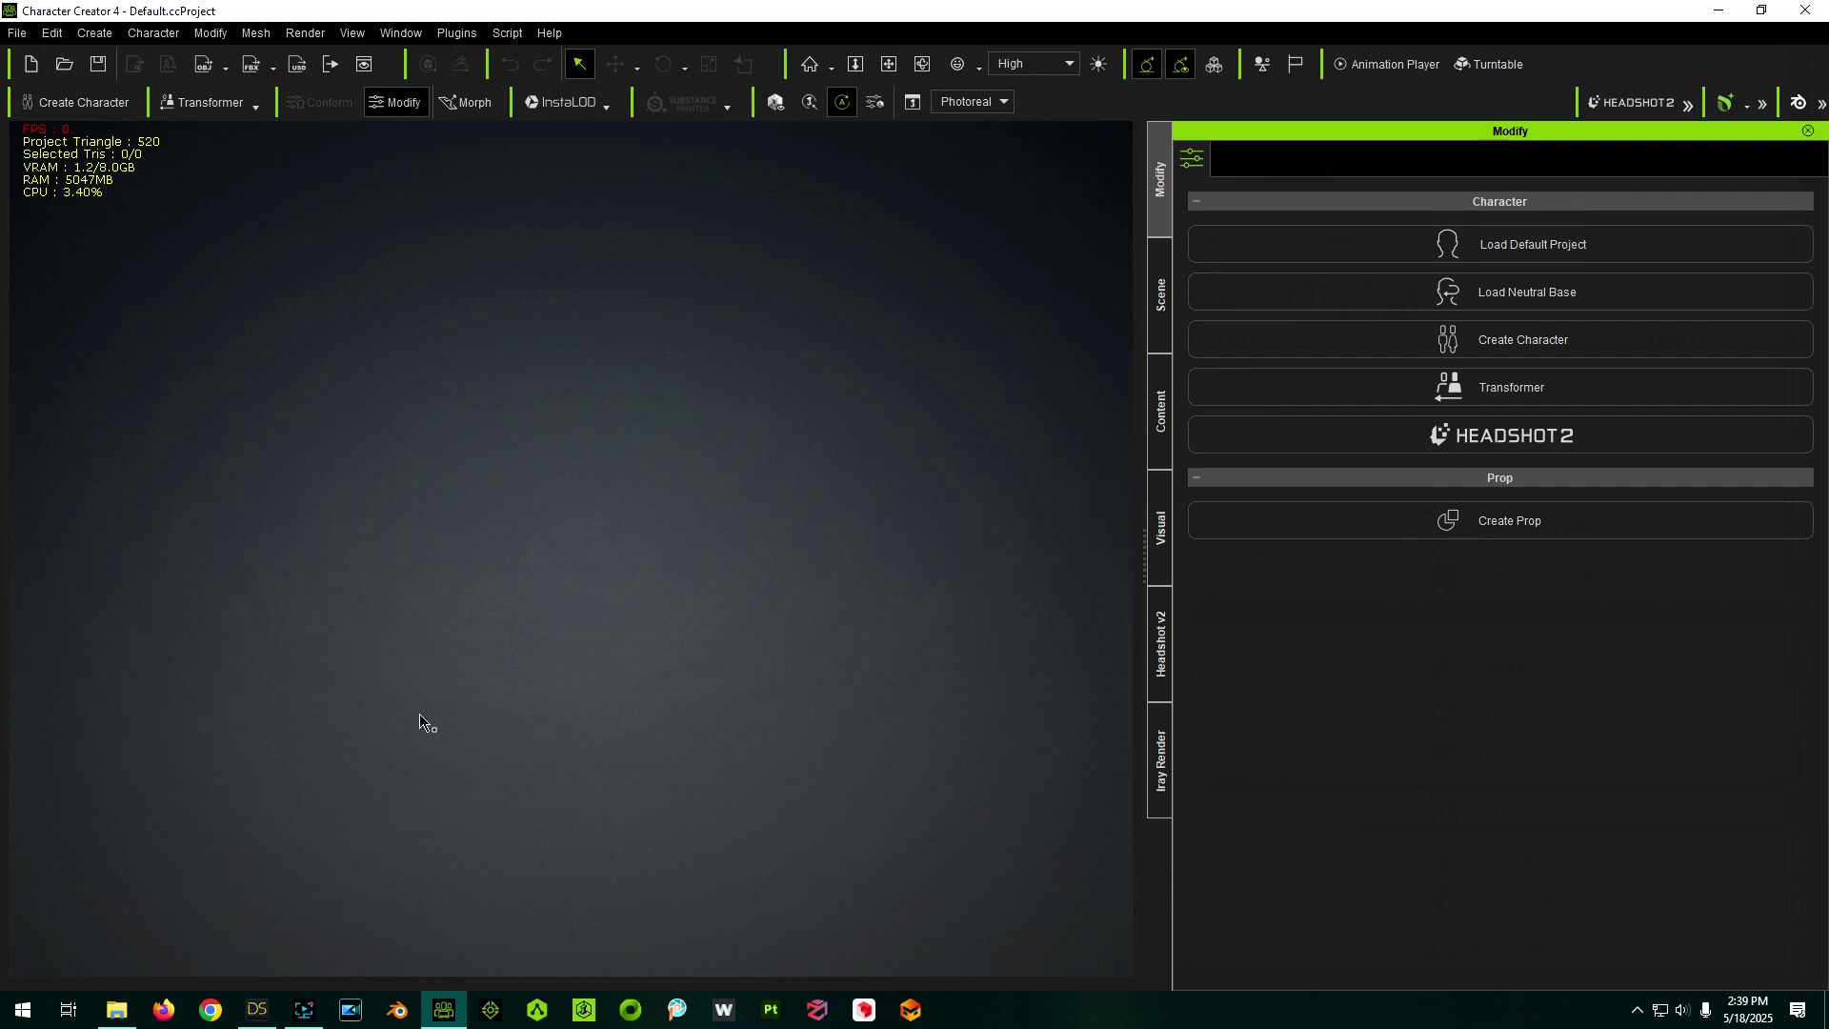
# - Switch to DAZ Studio and set the HT Elf Ears 01 morph on Genesis 8 Male to 100%
pyautogui.click(258, 1012)
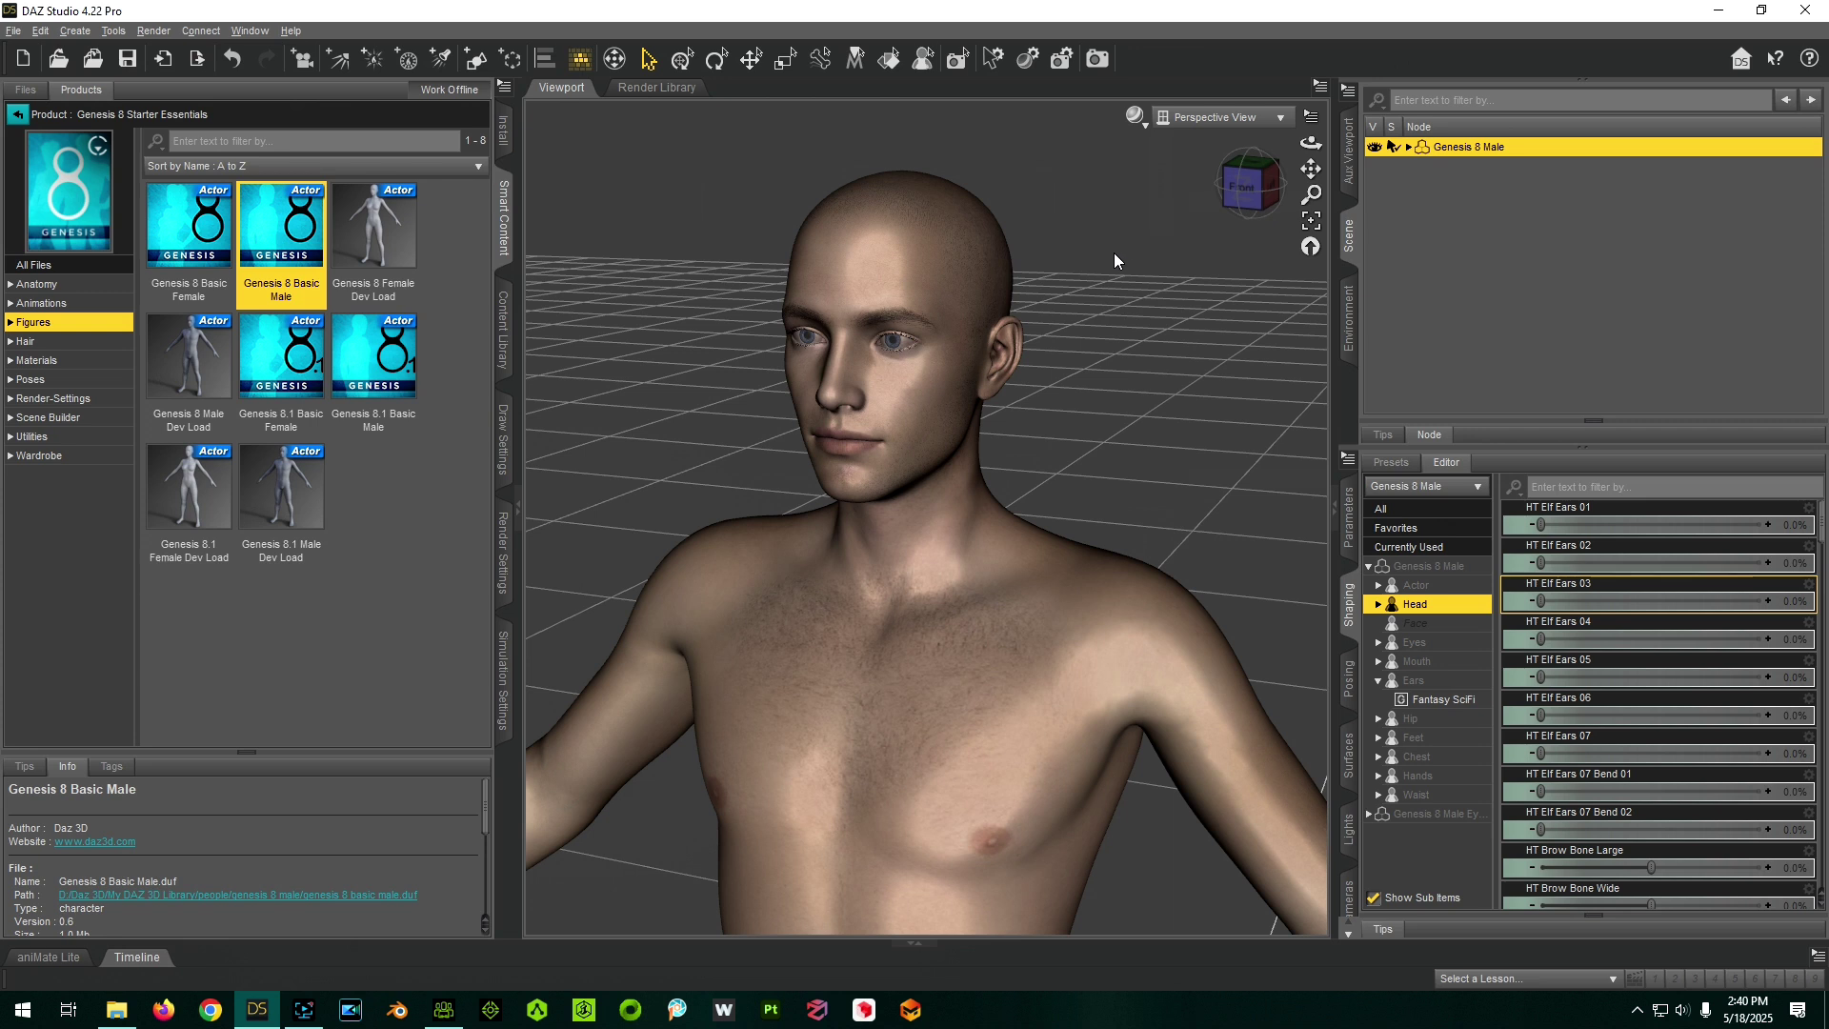
pyautogui.moveTo(1541, 525)
pyautogui.moveTo(1541, 525); pyautogui.dragTo(1765, 525)
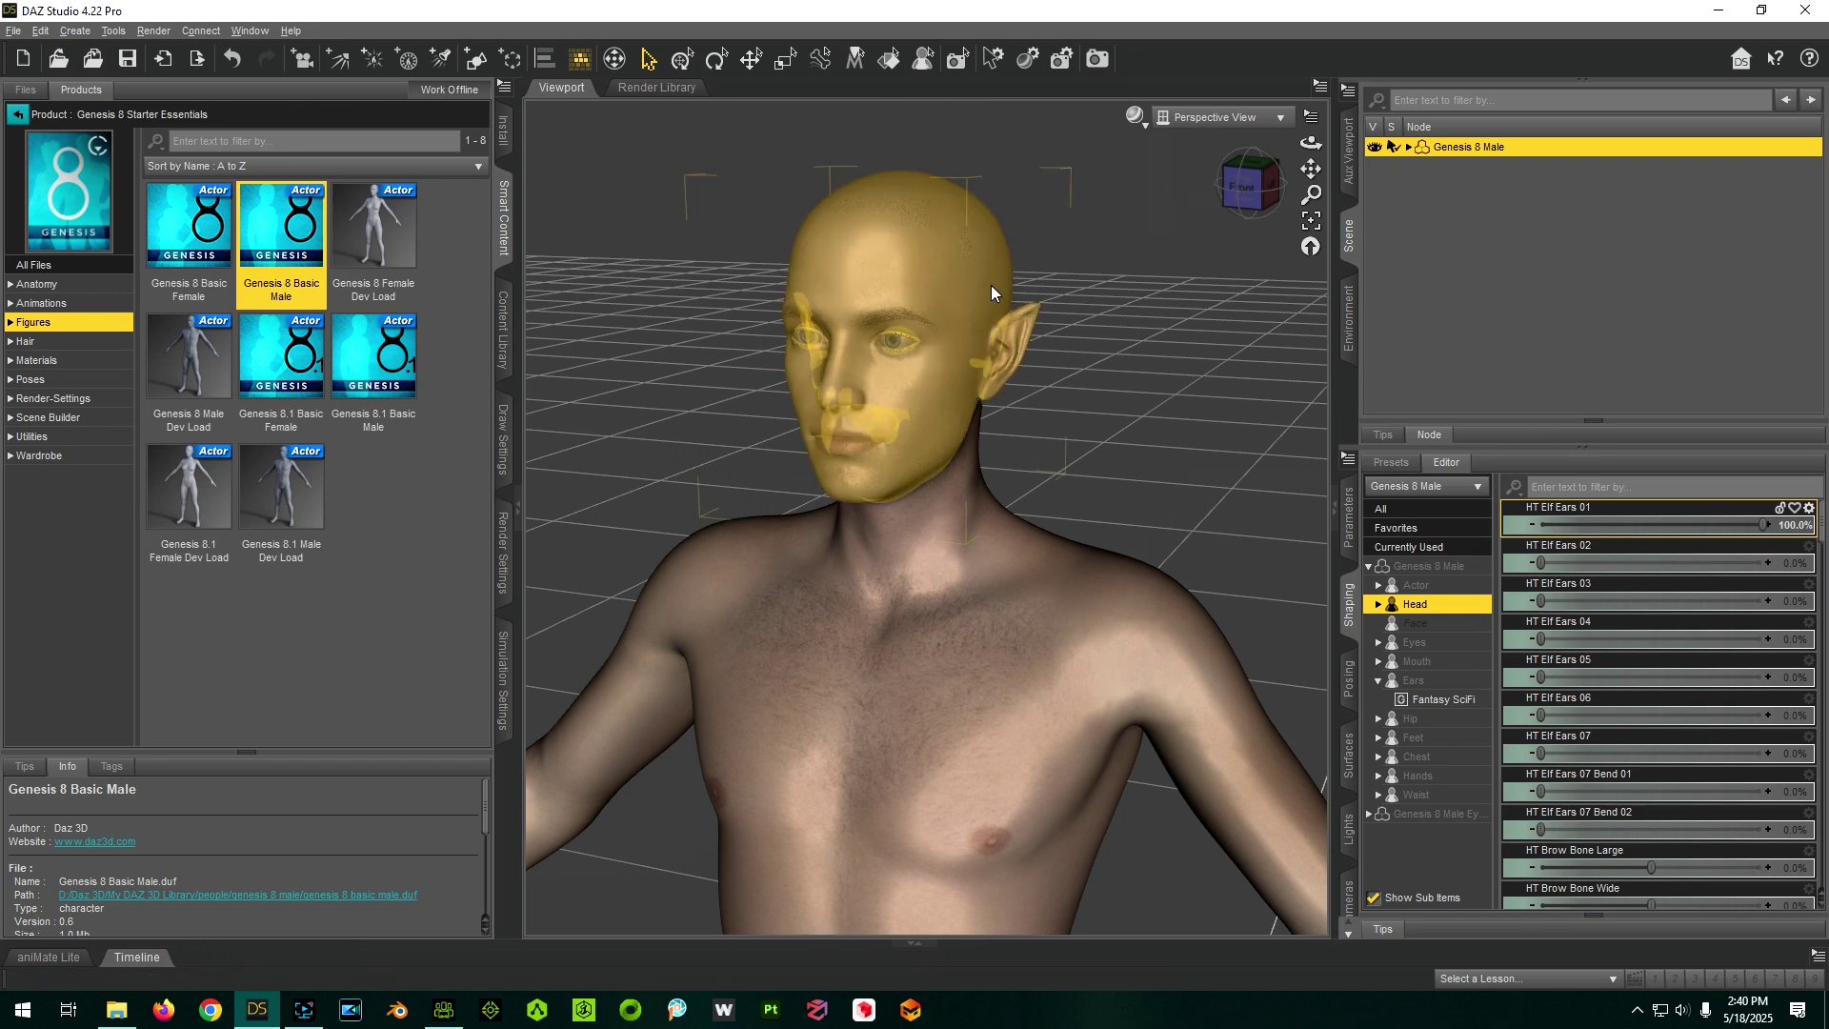
# - Export the elf-eared figure as G8M Elf Ear 01.fbx in Daz Exports, accepting the FBX options with Embed Textures turned off
pyautogui.click(13, 30)
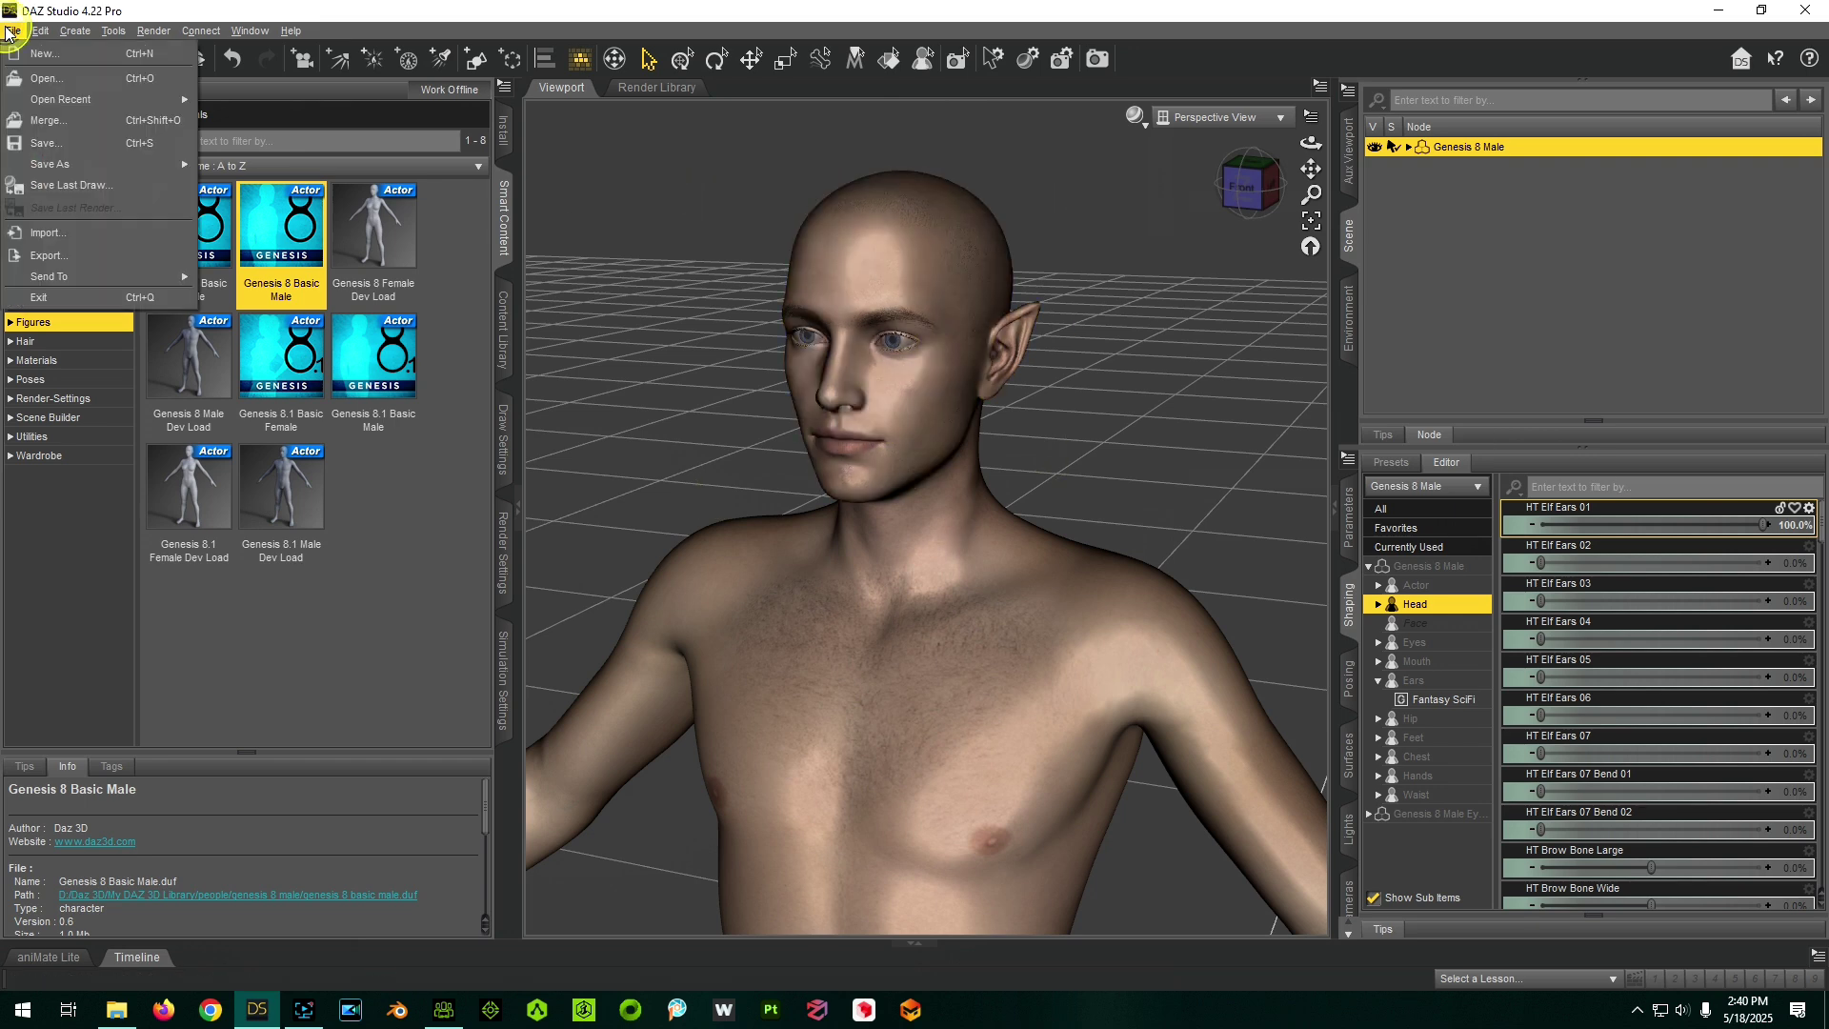
pyautogui.click(56, 257)
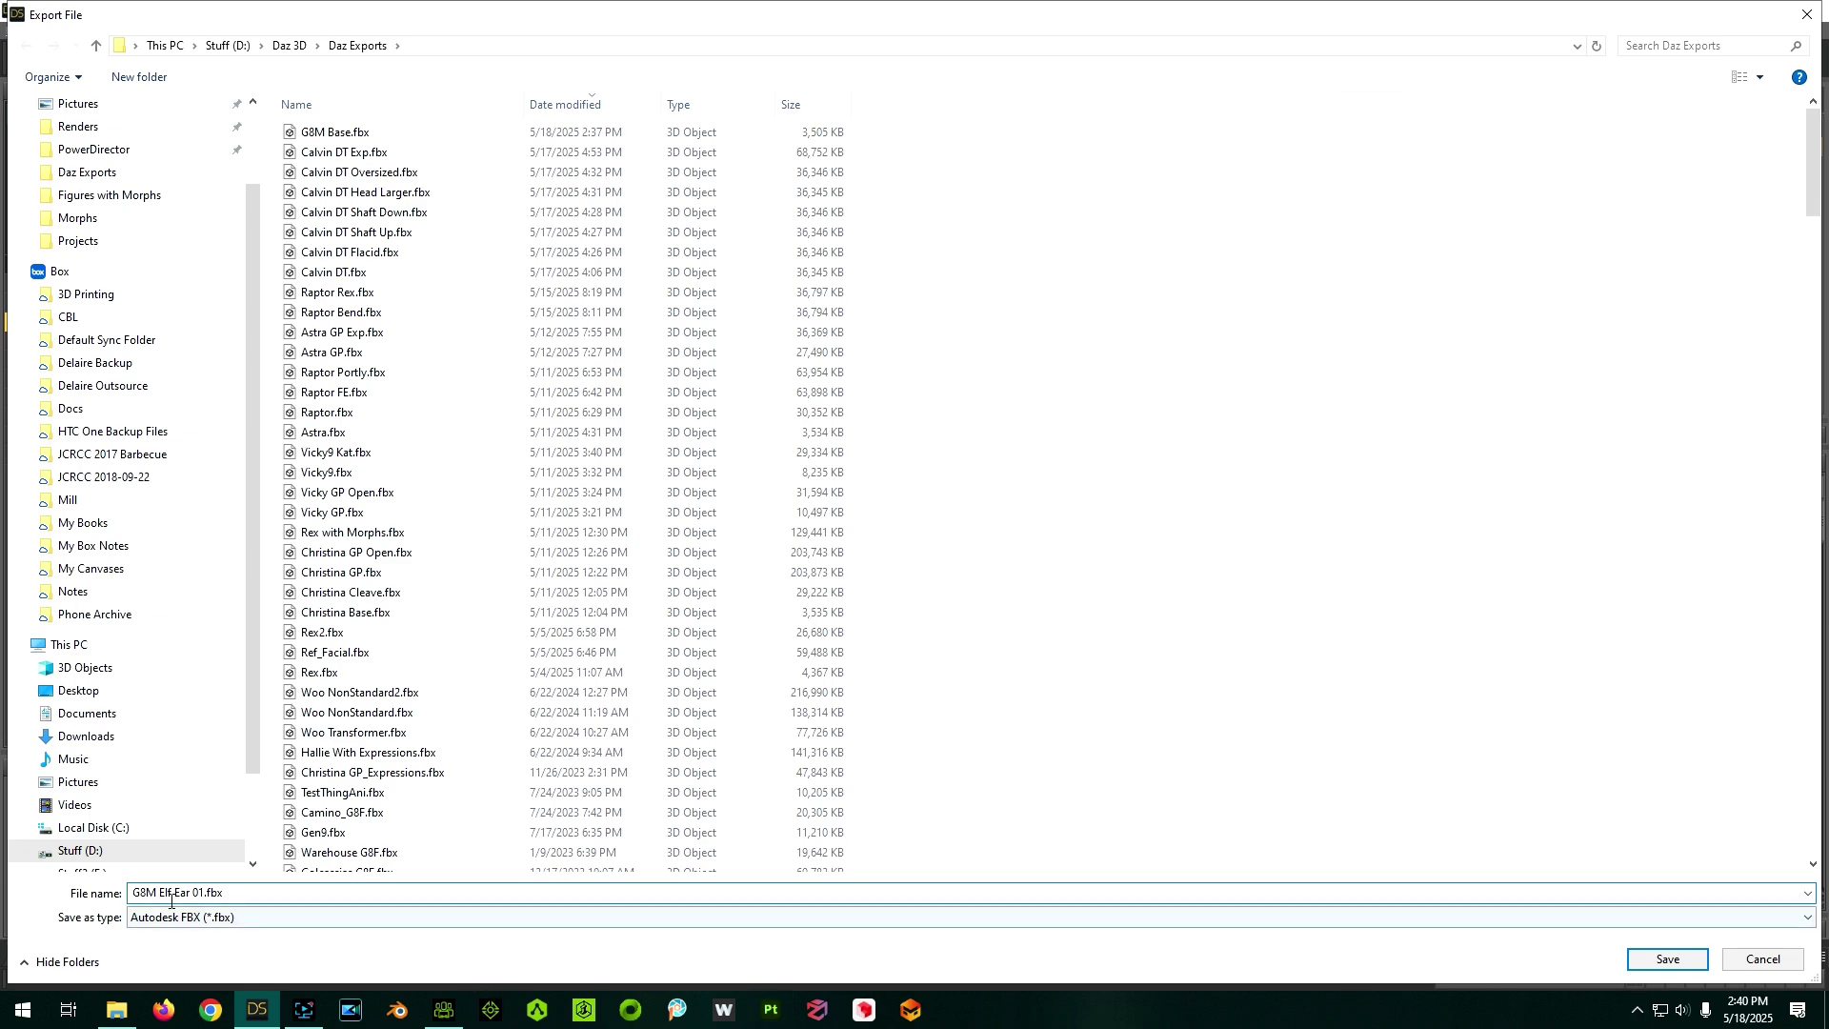
pyautogui.click(1701, 965)
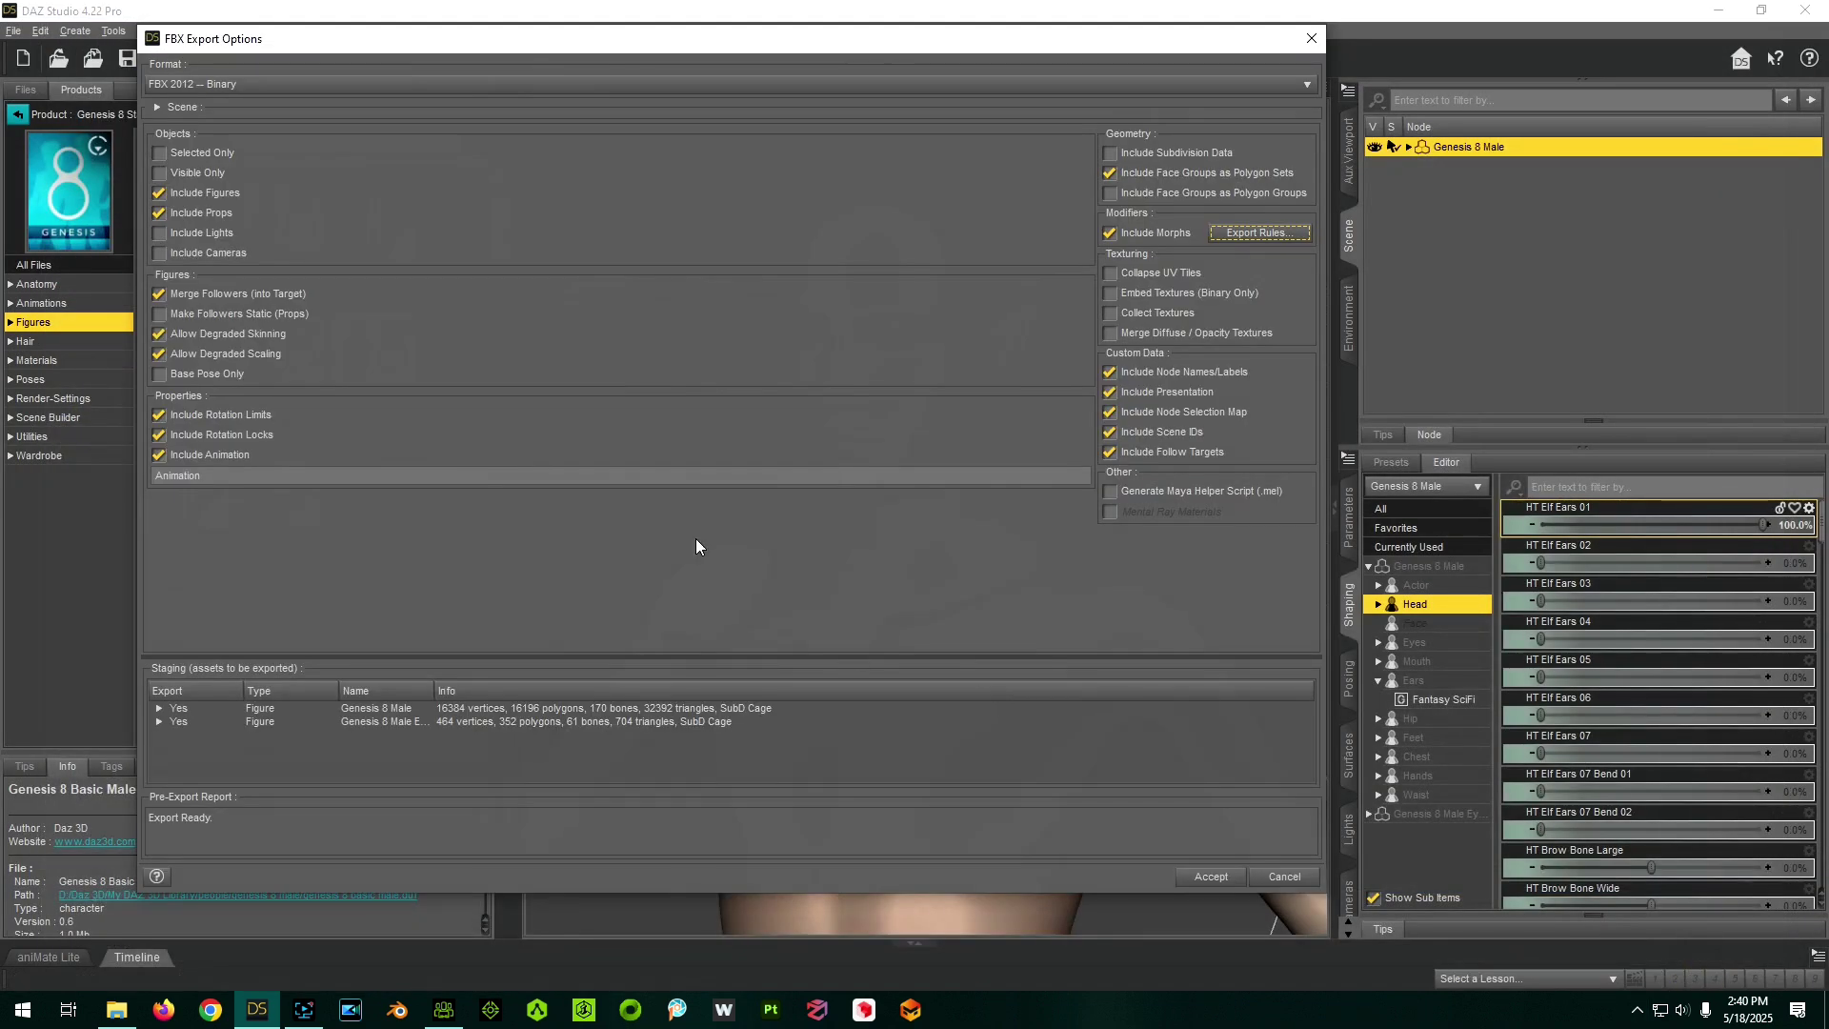
pyautogui.click(1211, 877)
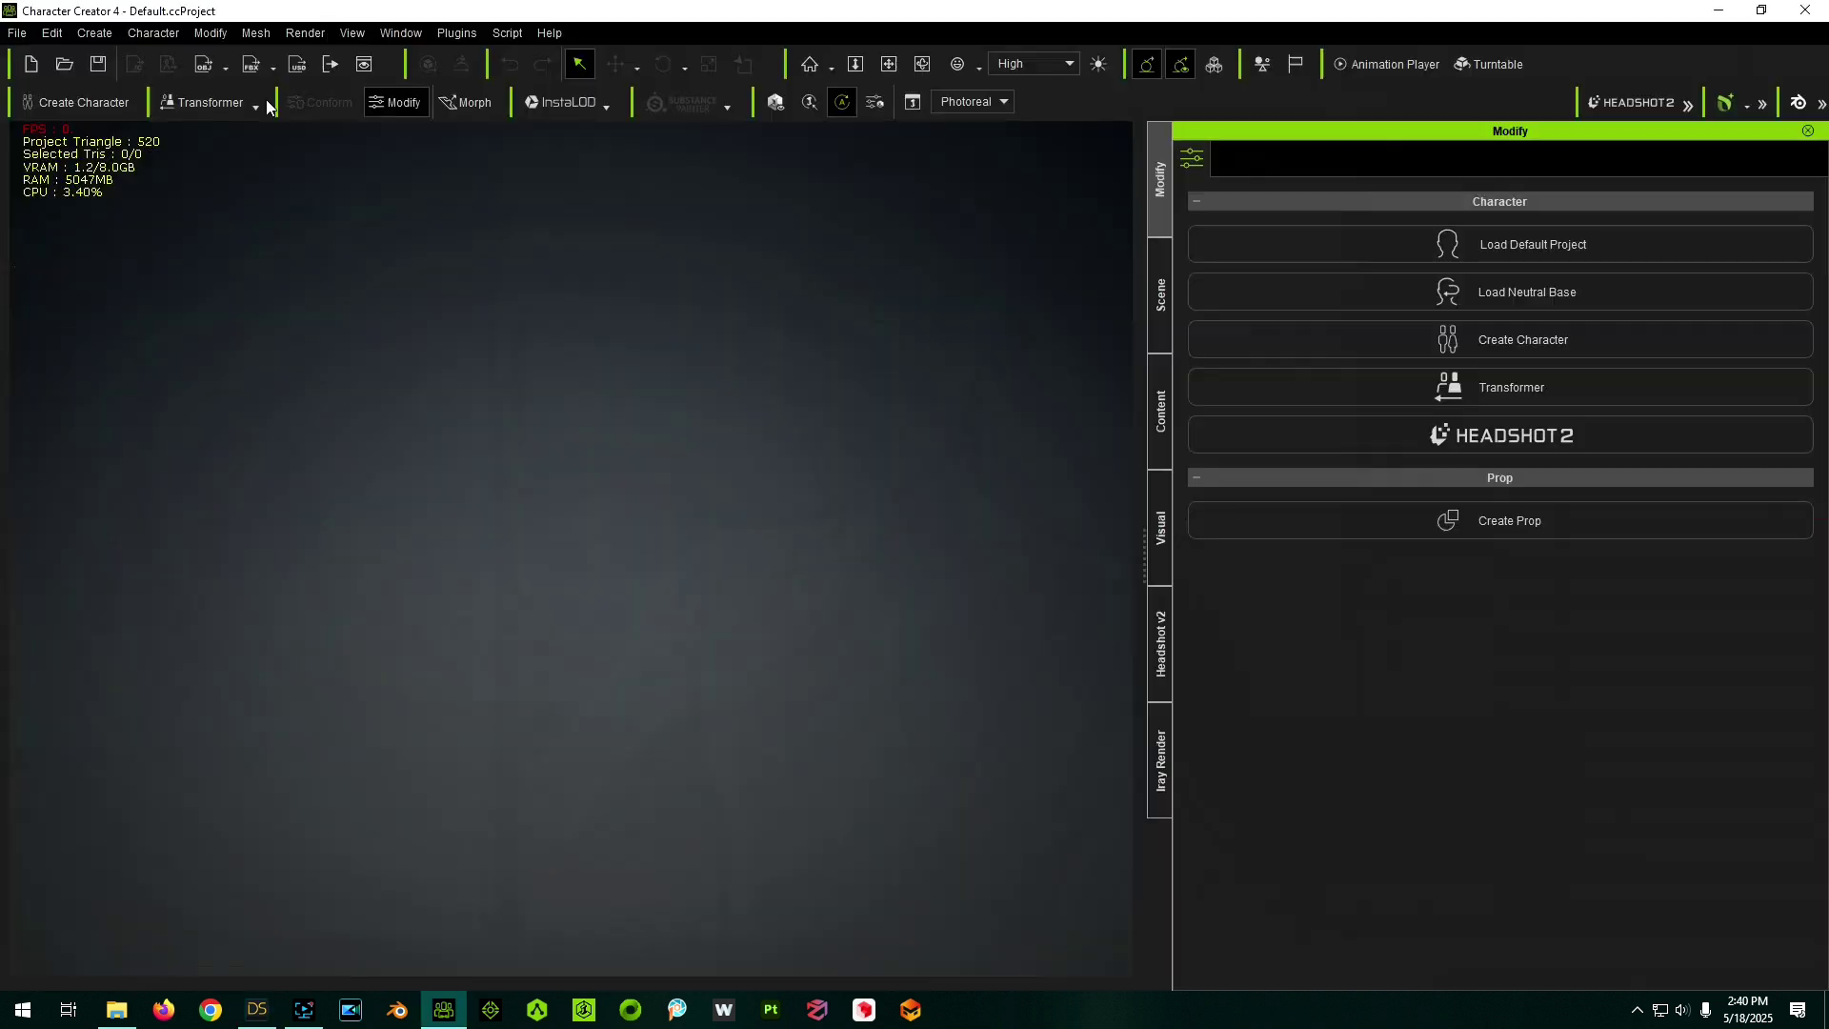
# - Load G8M Elf Ear 01.fbx into Character Creator through Transformer as CC3+
pyautogui.click(207, 103)
pyautogui.click(211, 162)
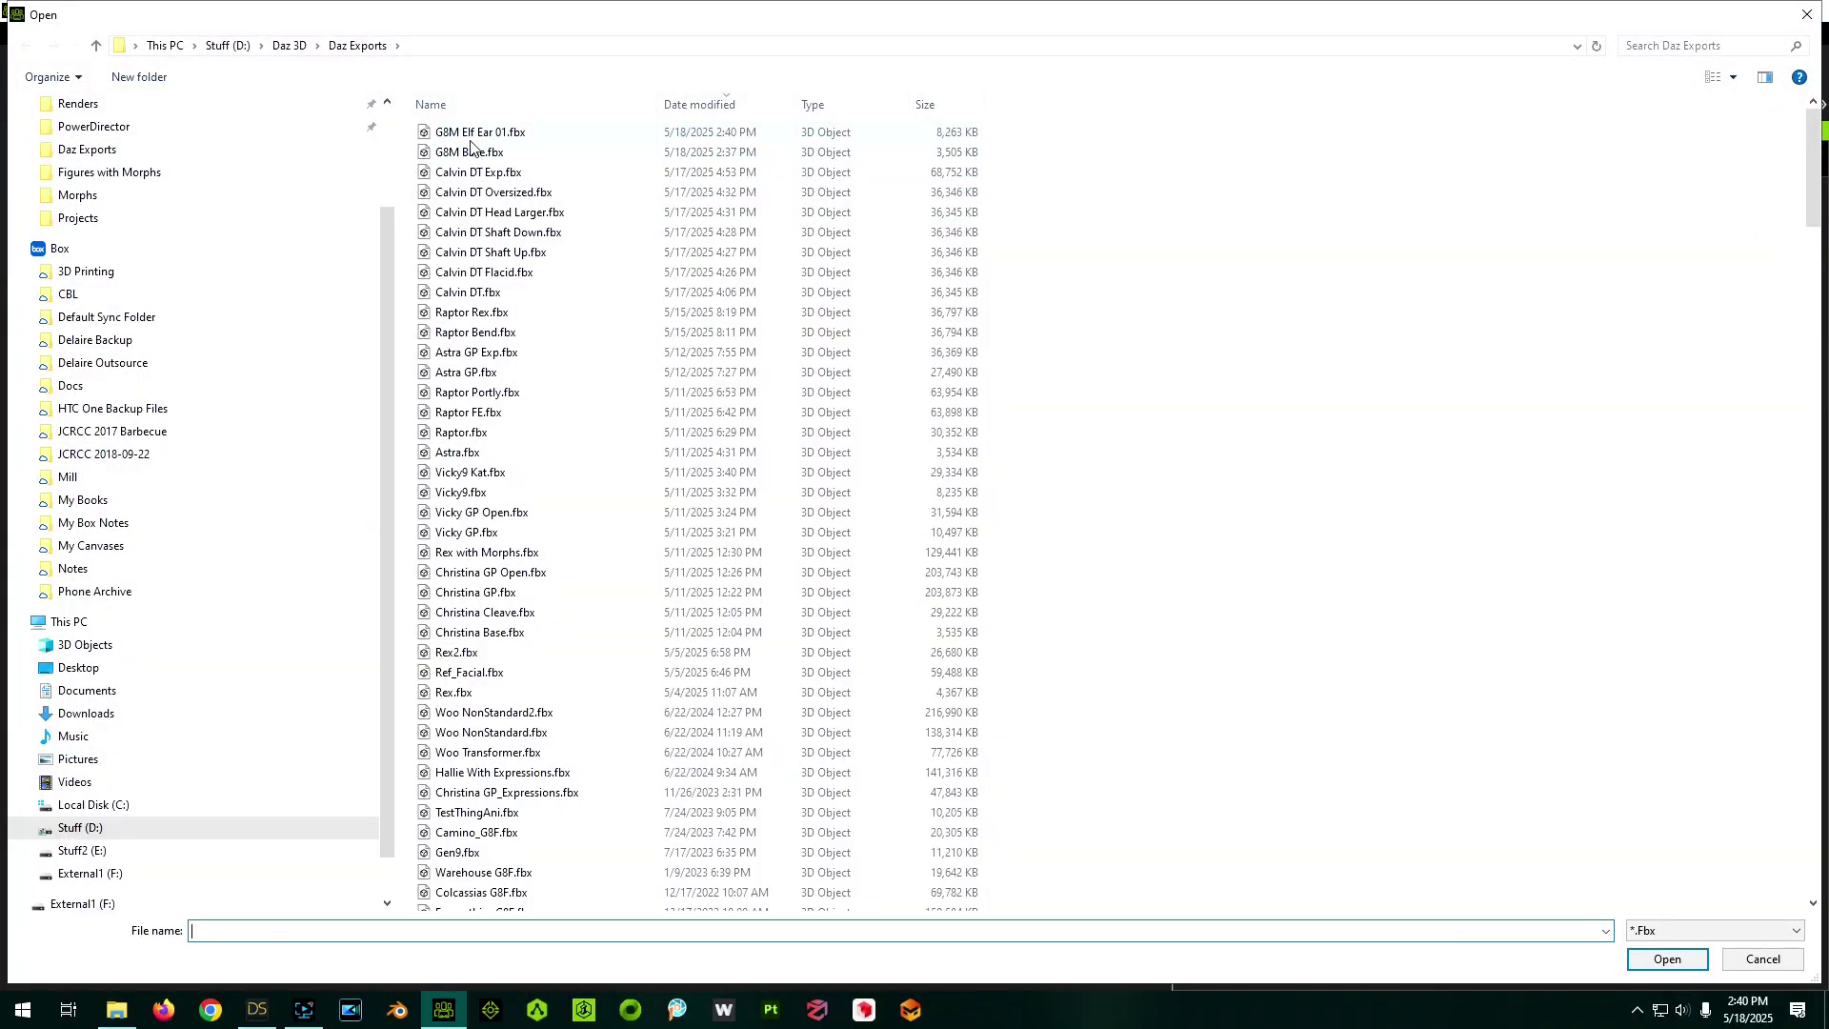
pyautogui.doubleClick(470, 143)
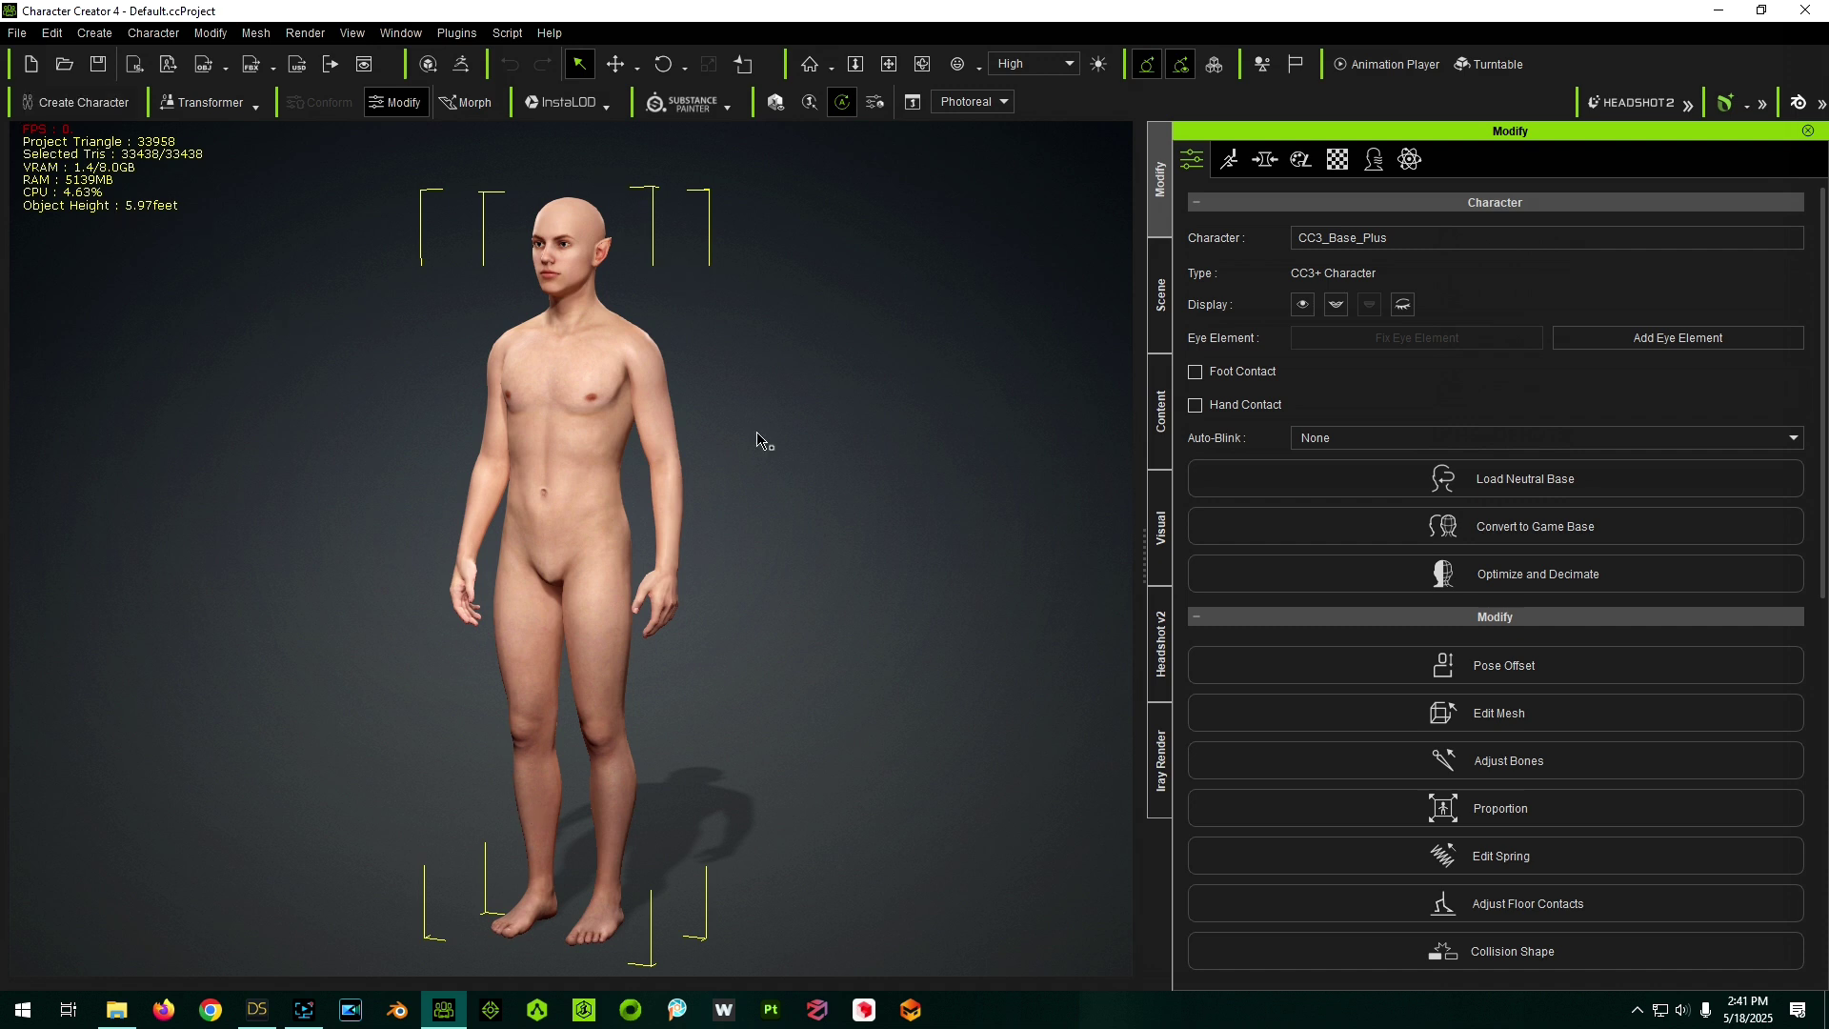
# - Export the elf-eared character as the iAvatar G8M Elf Ears 01 with Max Texture Size turned off, and start a new project without saving
pyautogui.click(18, 34)
pyautogui.moveTo(80, 215)
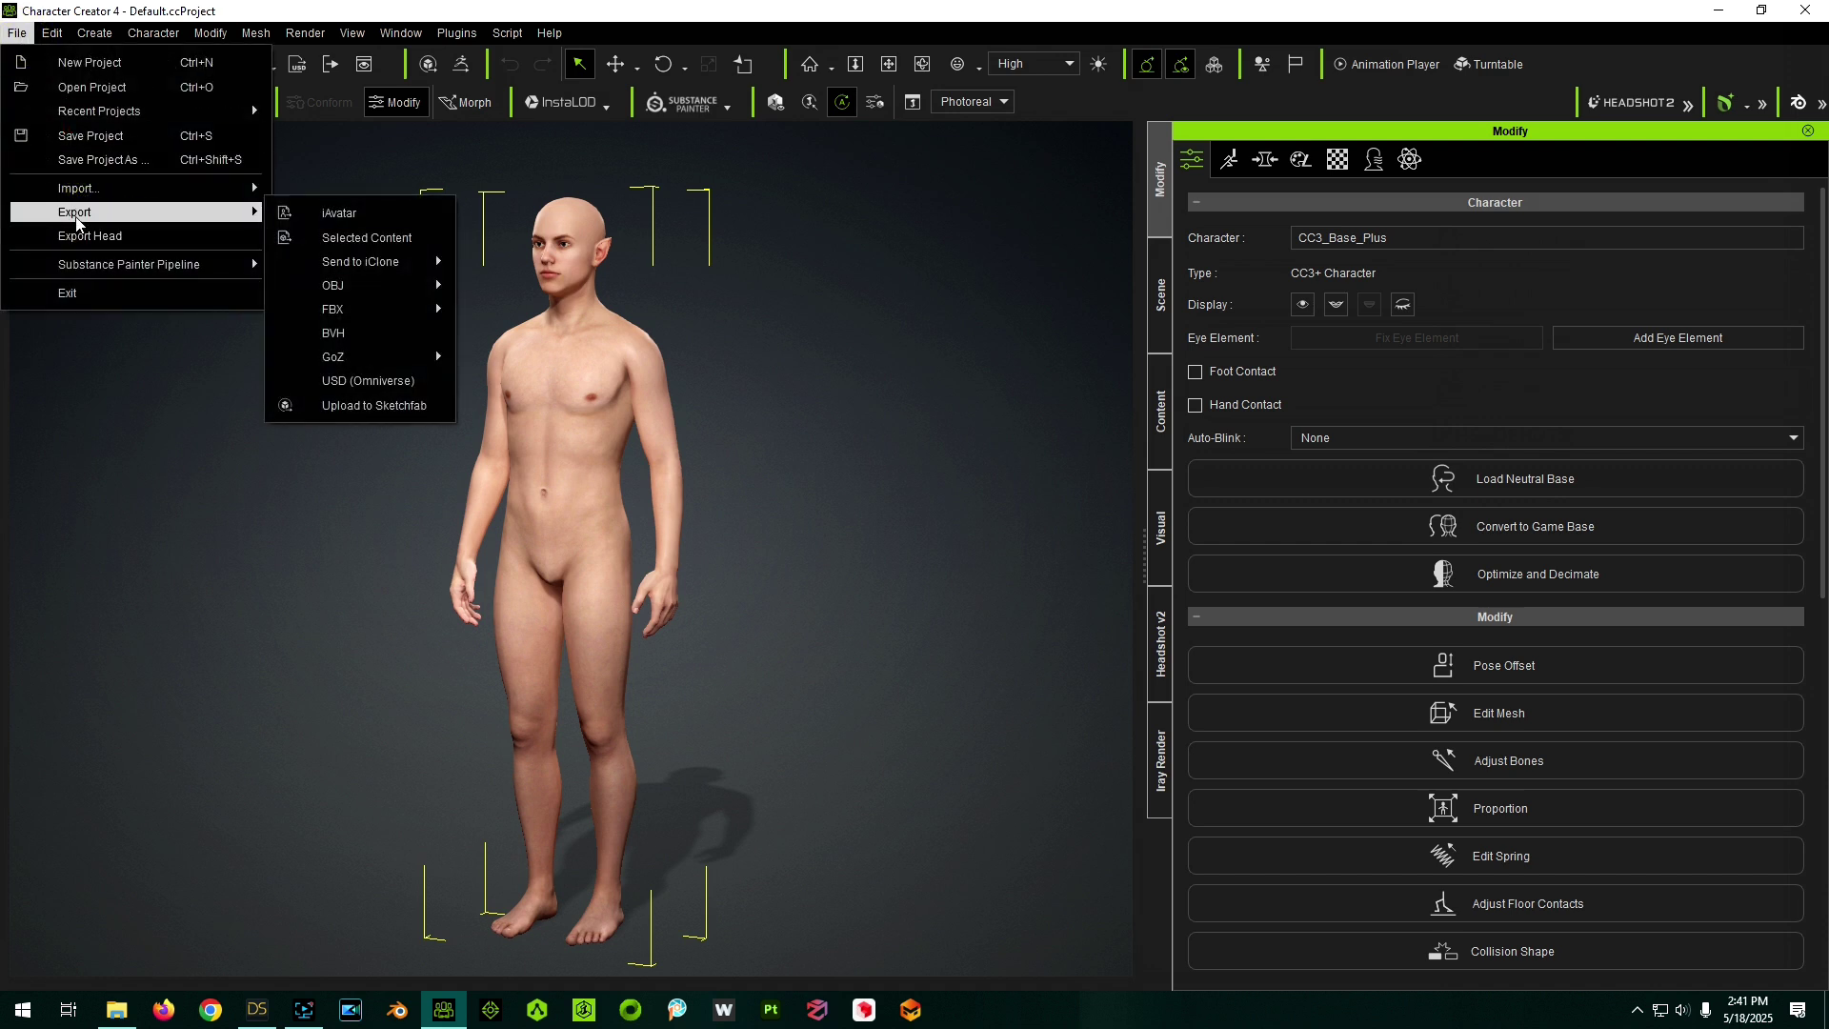
pyautogui.click(374, 221)
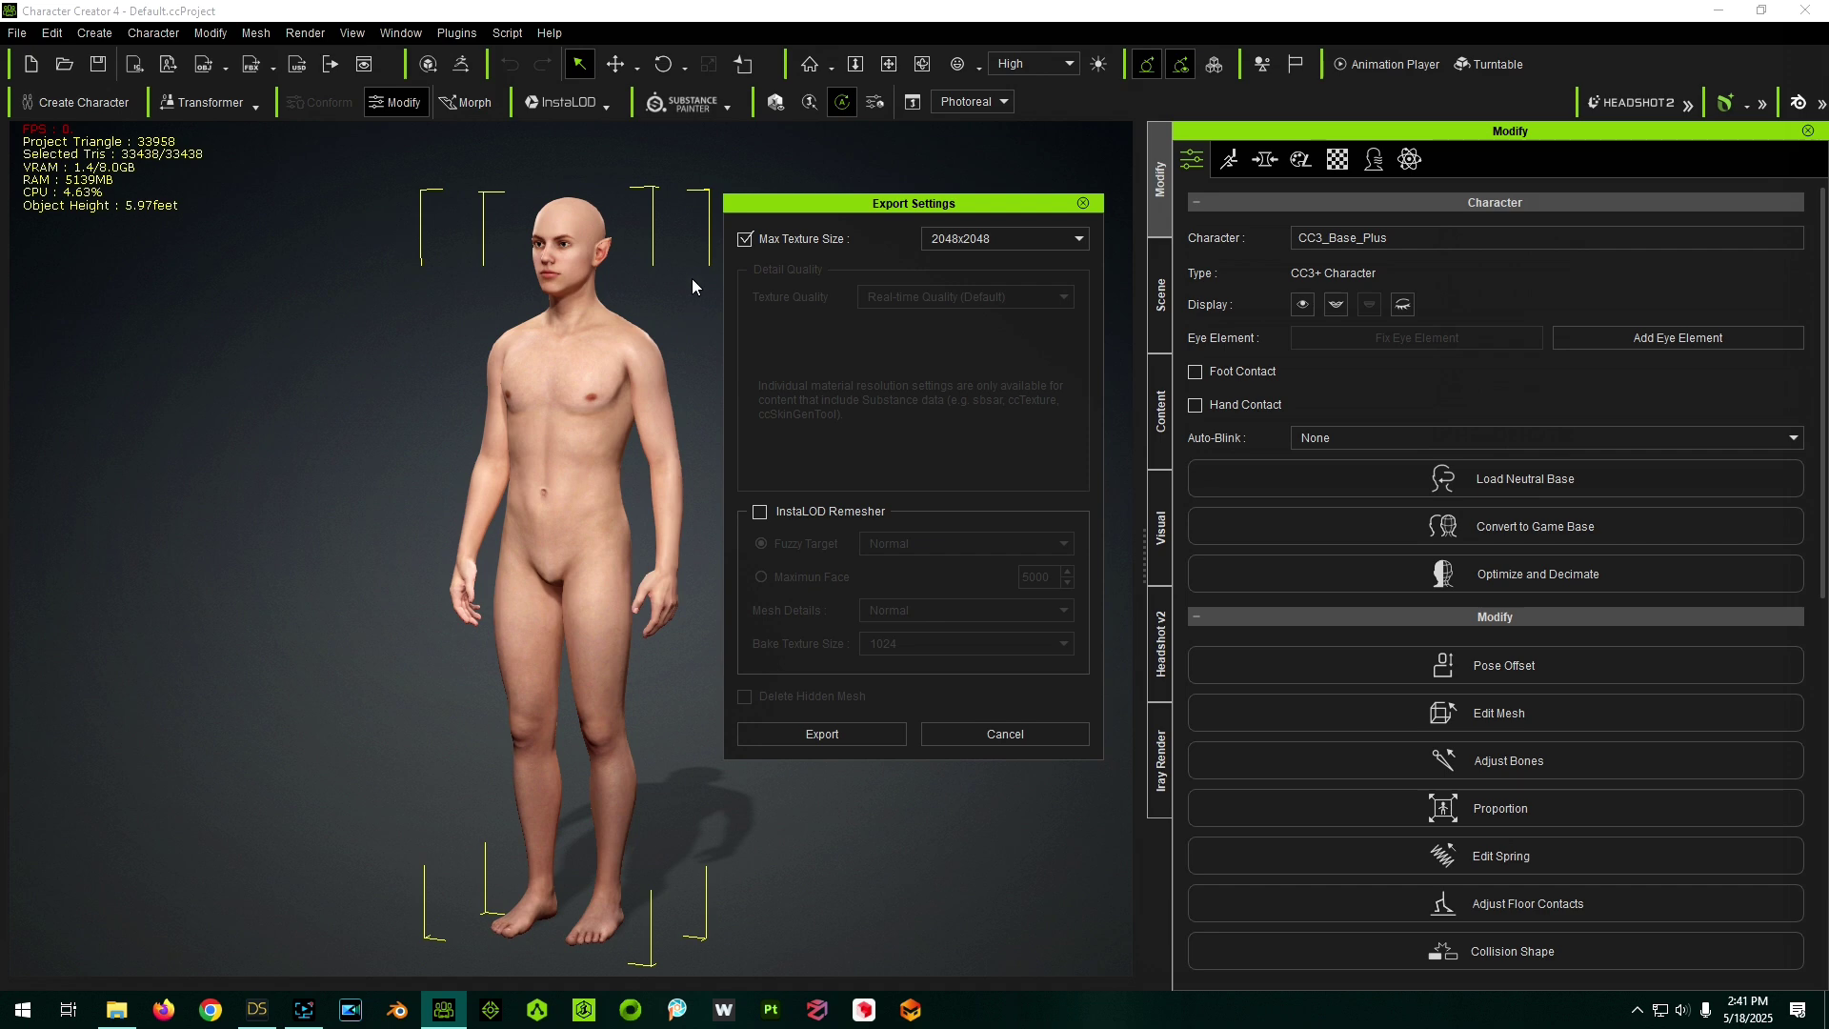
pyautogui.click(745, 239)
pyautogui.click(822, 734)
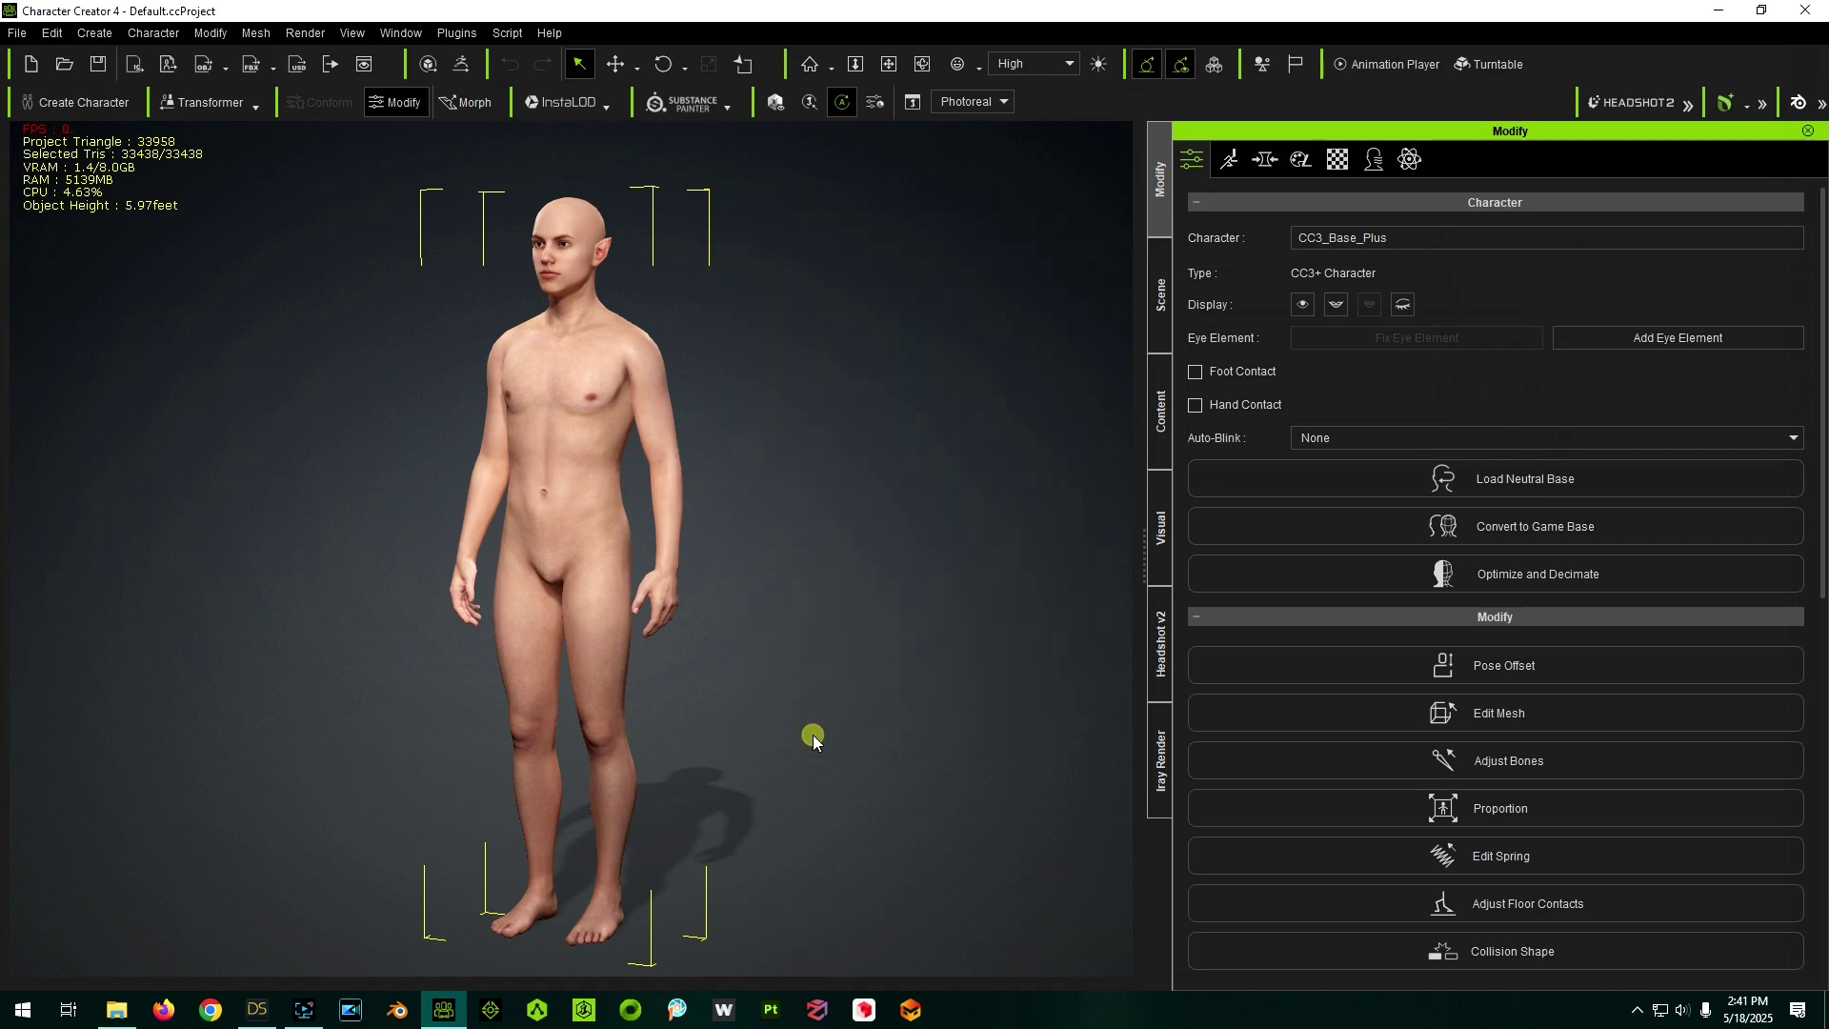
pyautogui.write('G8M Elf Ears 01')
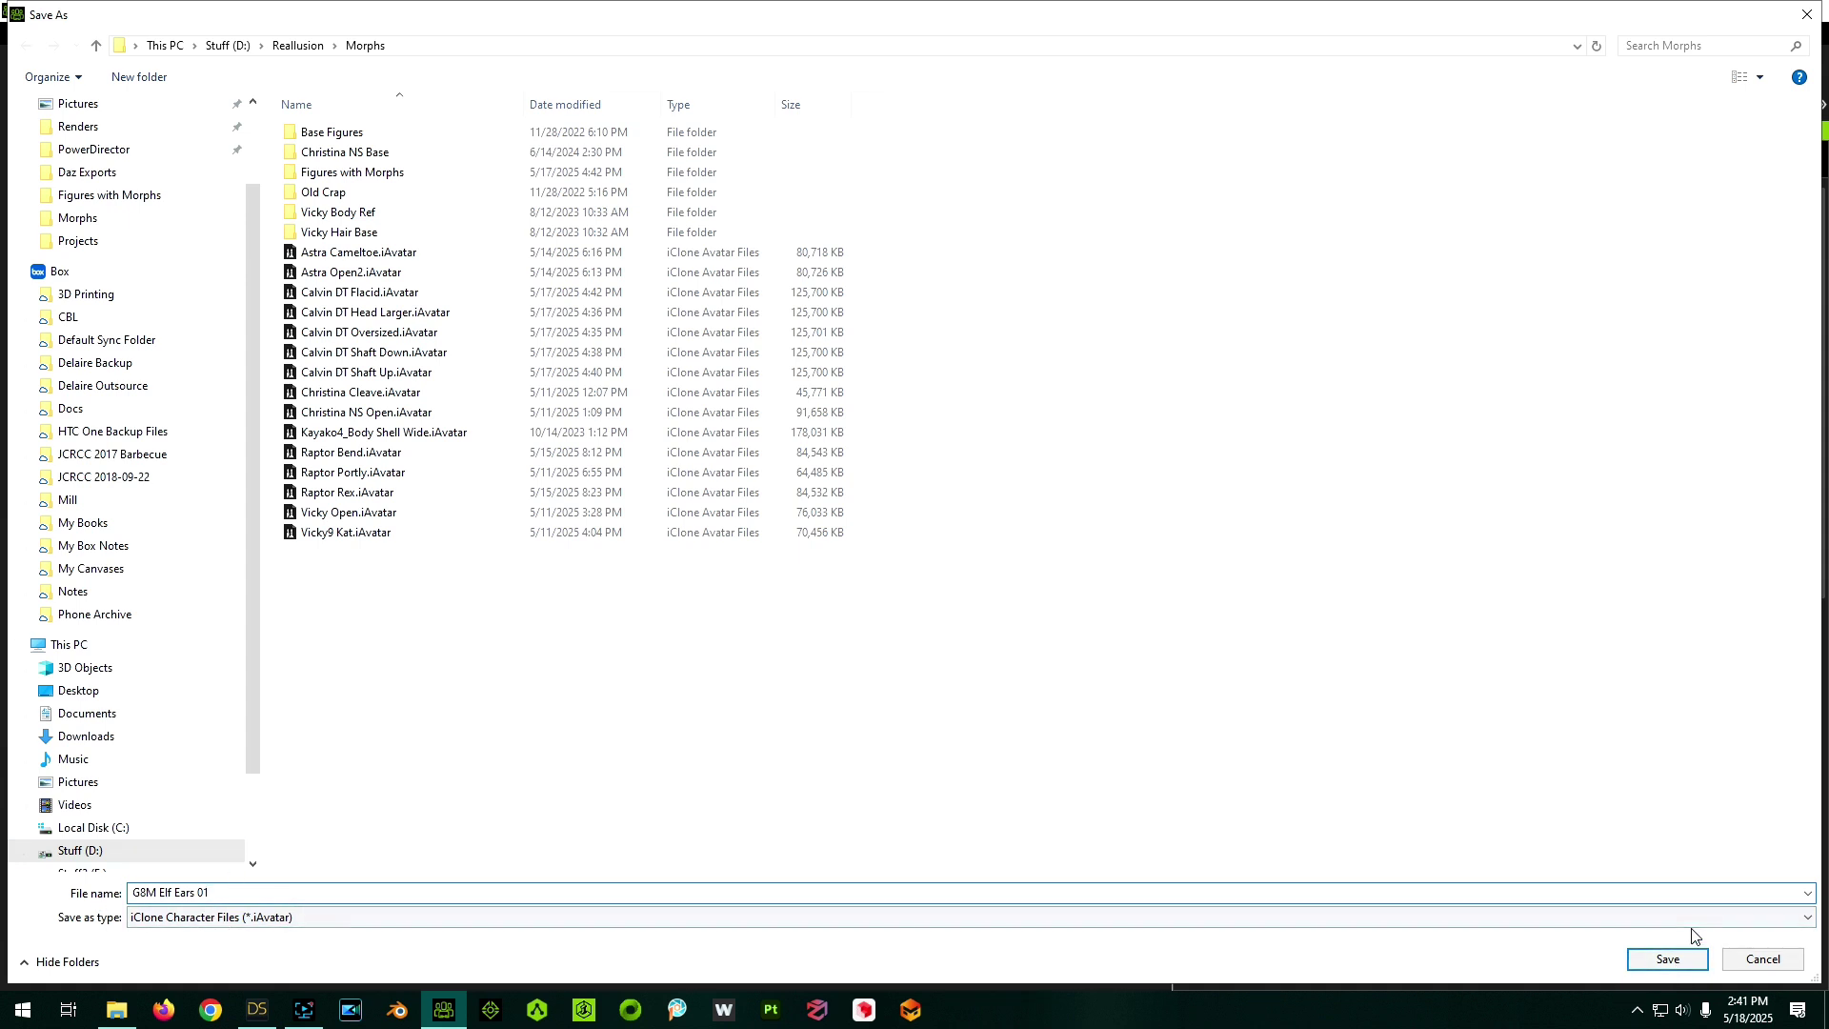
pyautogui.click(1668, 962)
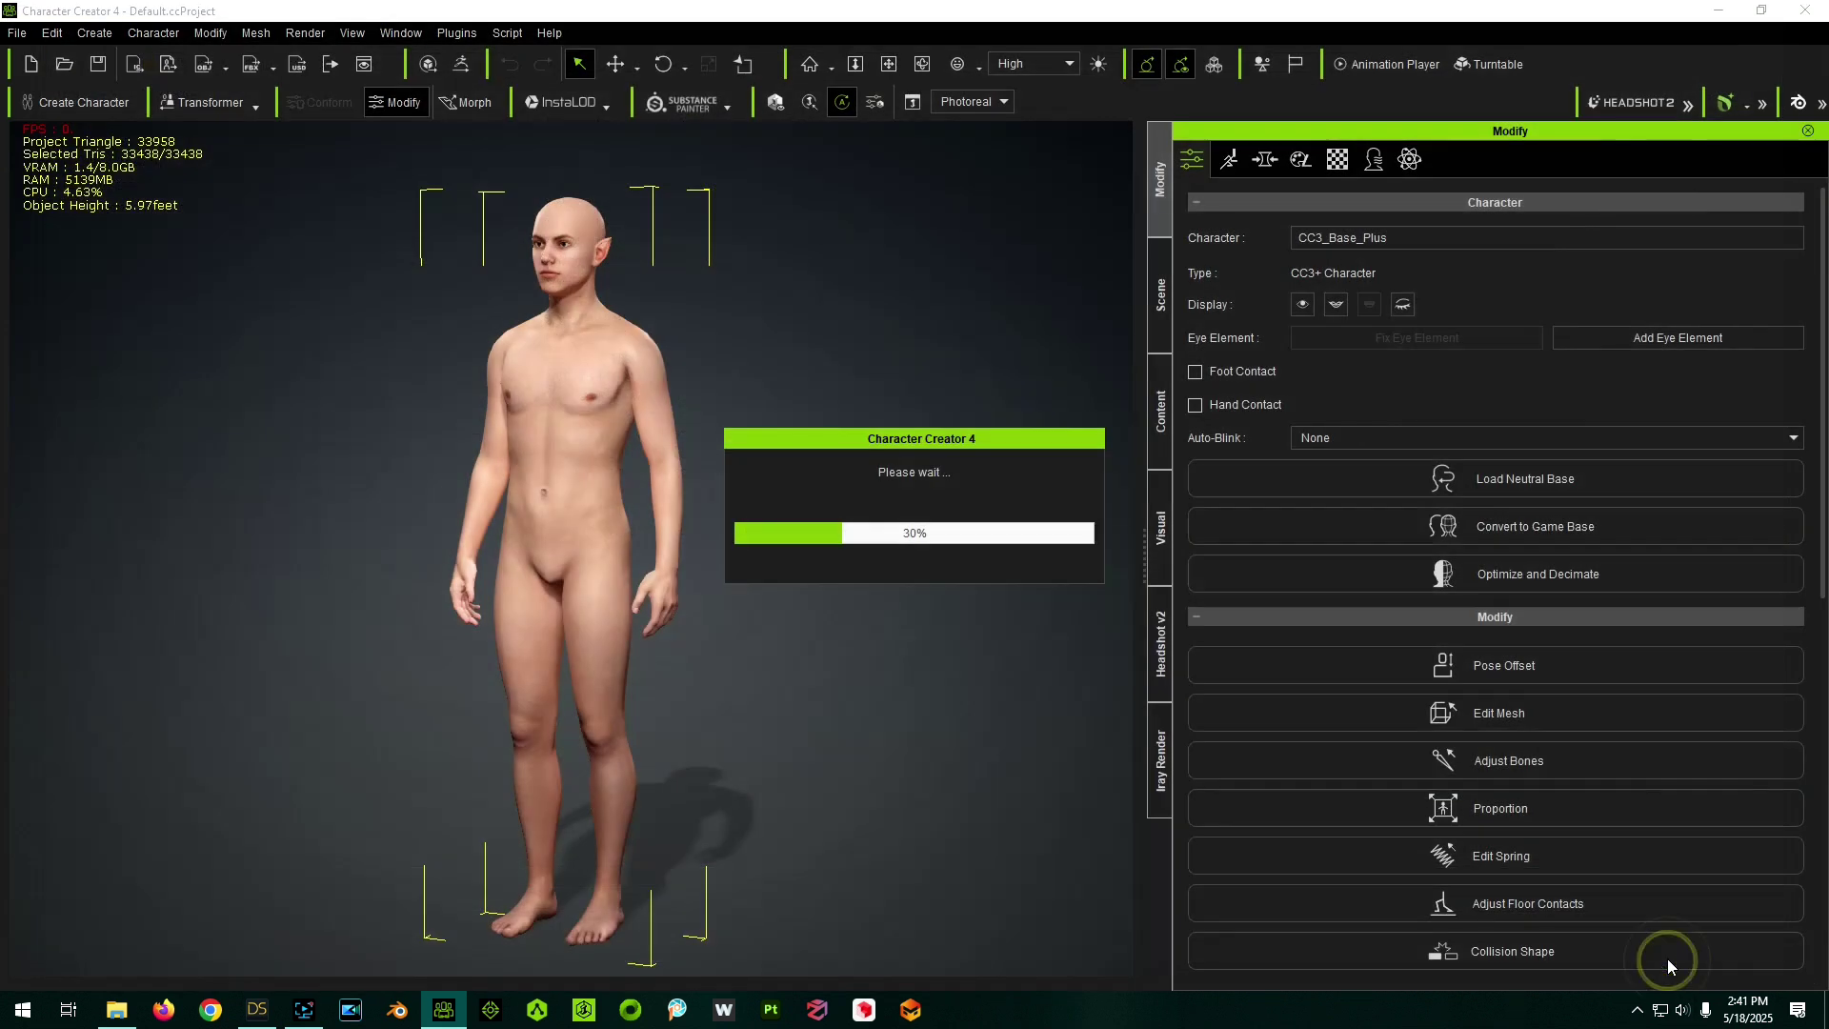
pyautogui.click(36, 66)
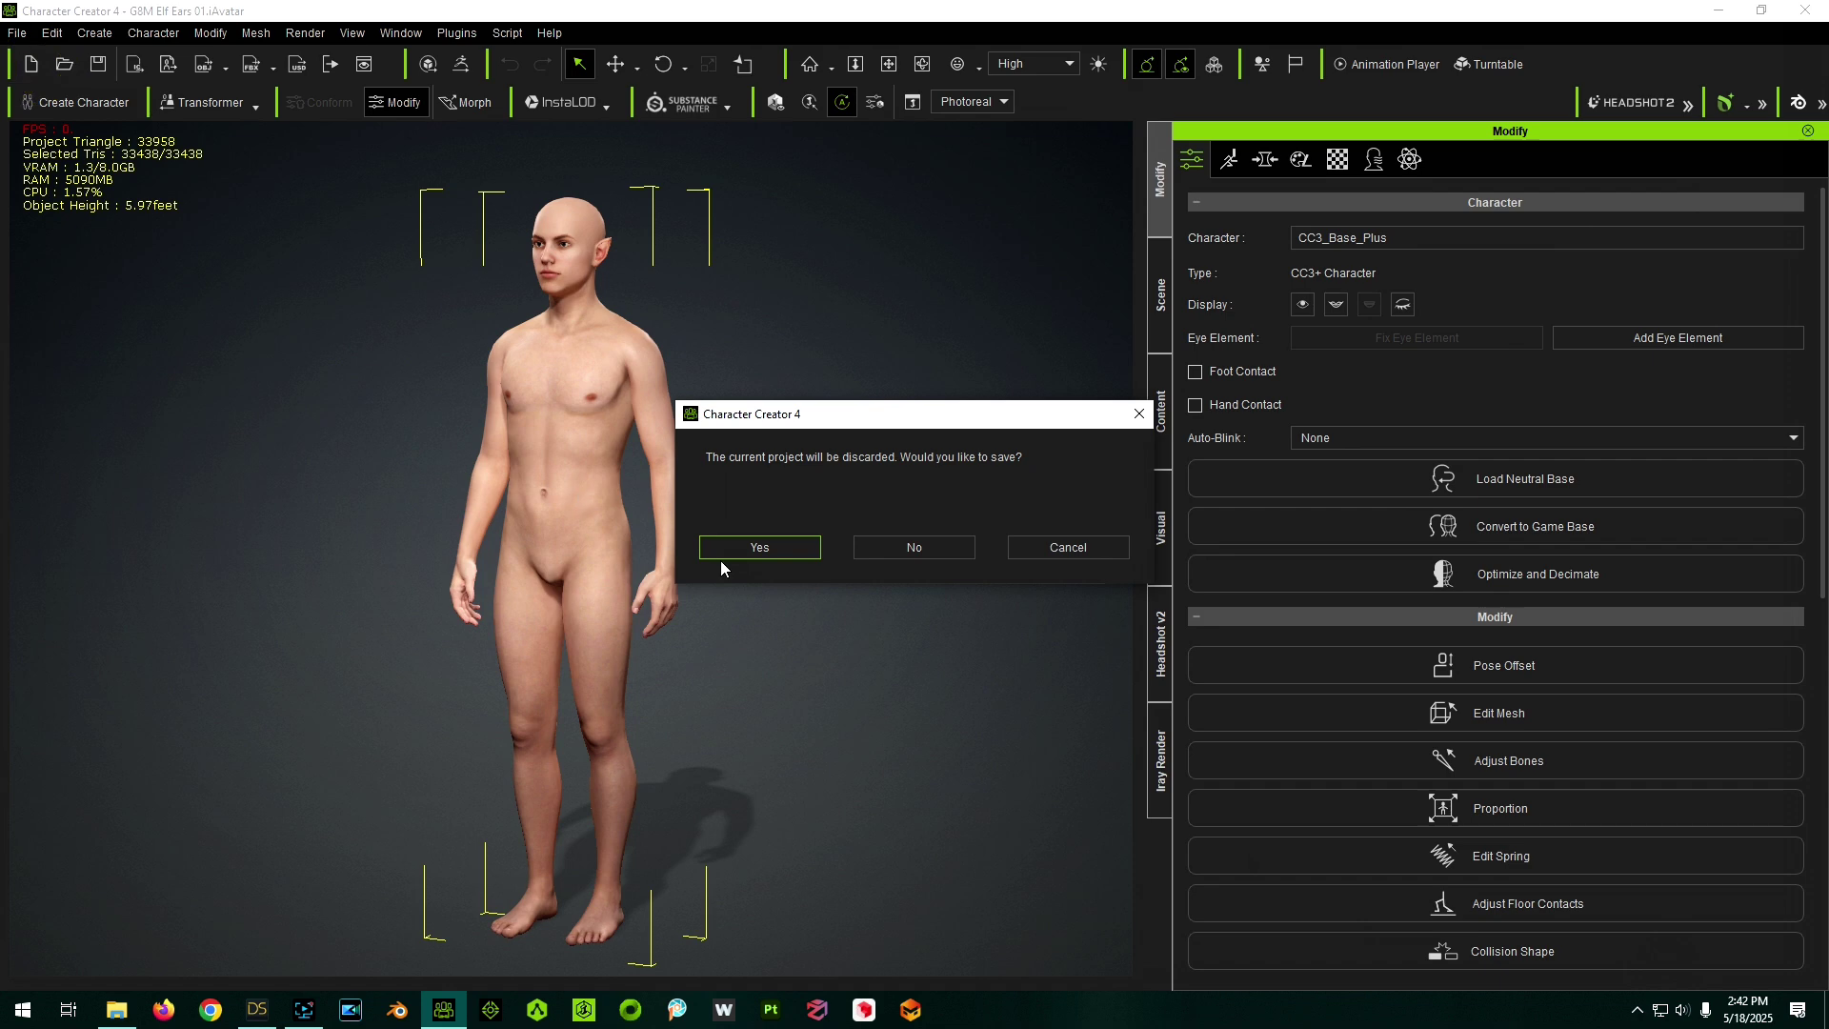
pyautogui.click(951, 551)
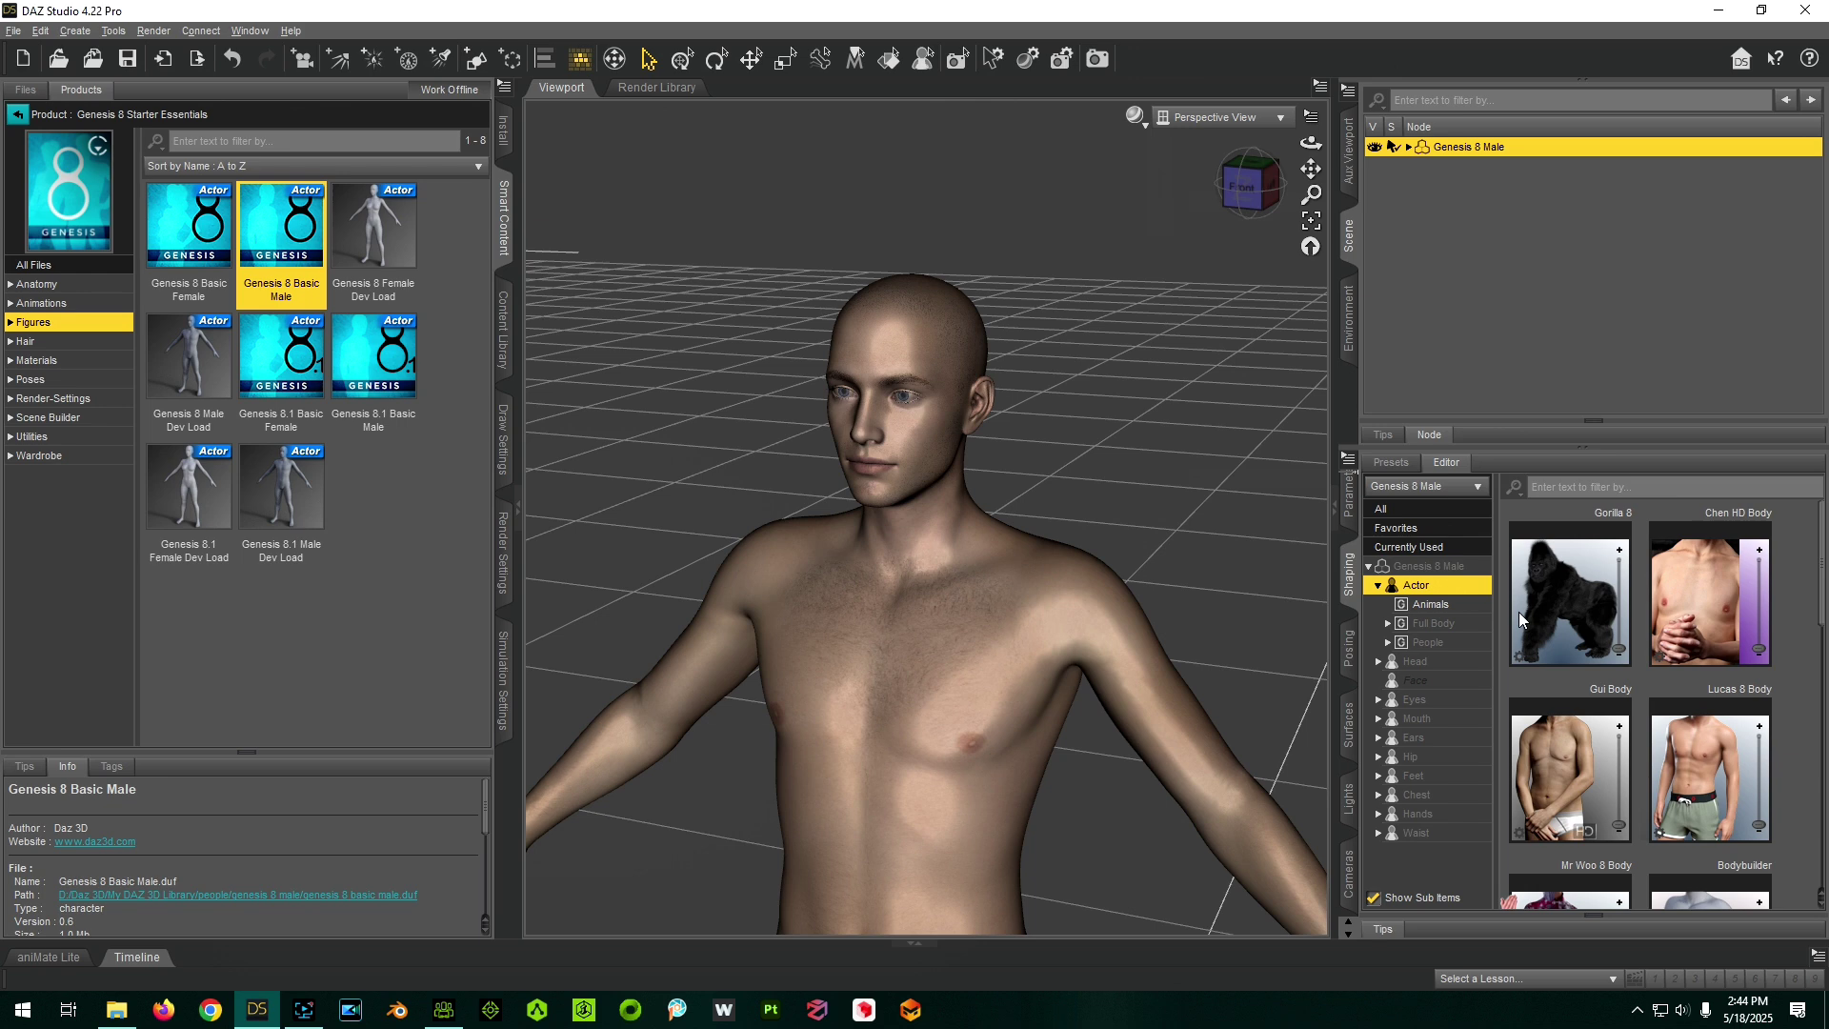
# - In DAZ Studio, set the Gorilla 8 morph on Genesis 8 Male to 100% and inspect the full figure
pyautogui.moveTo(1617, 650); pyautogui.dragTo(1623, 488)
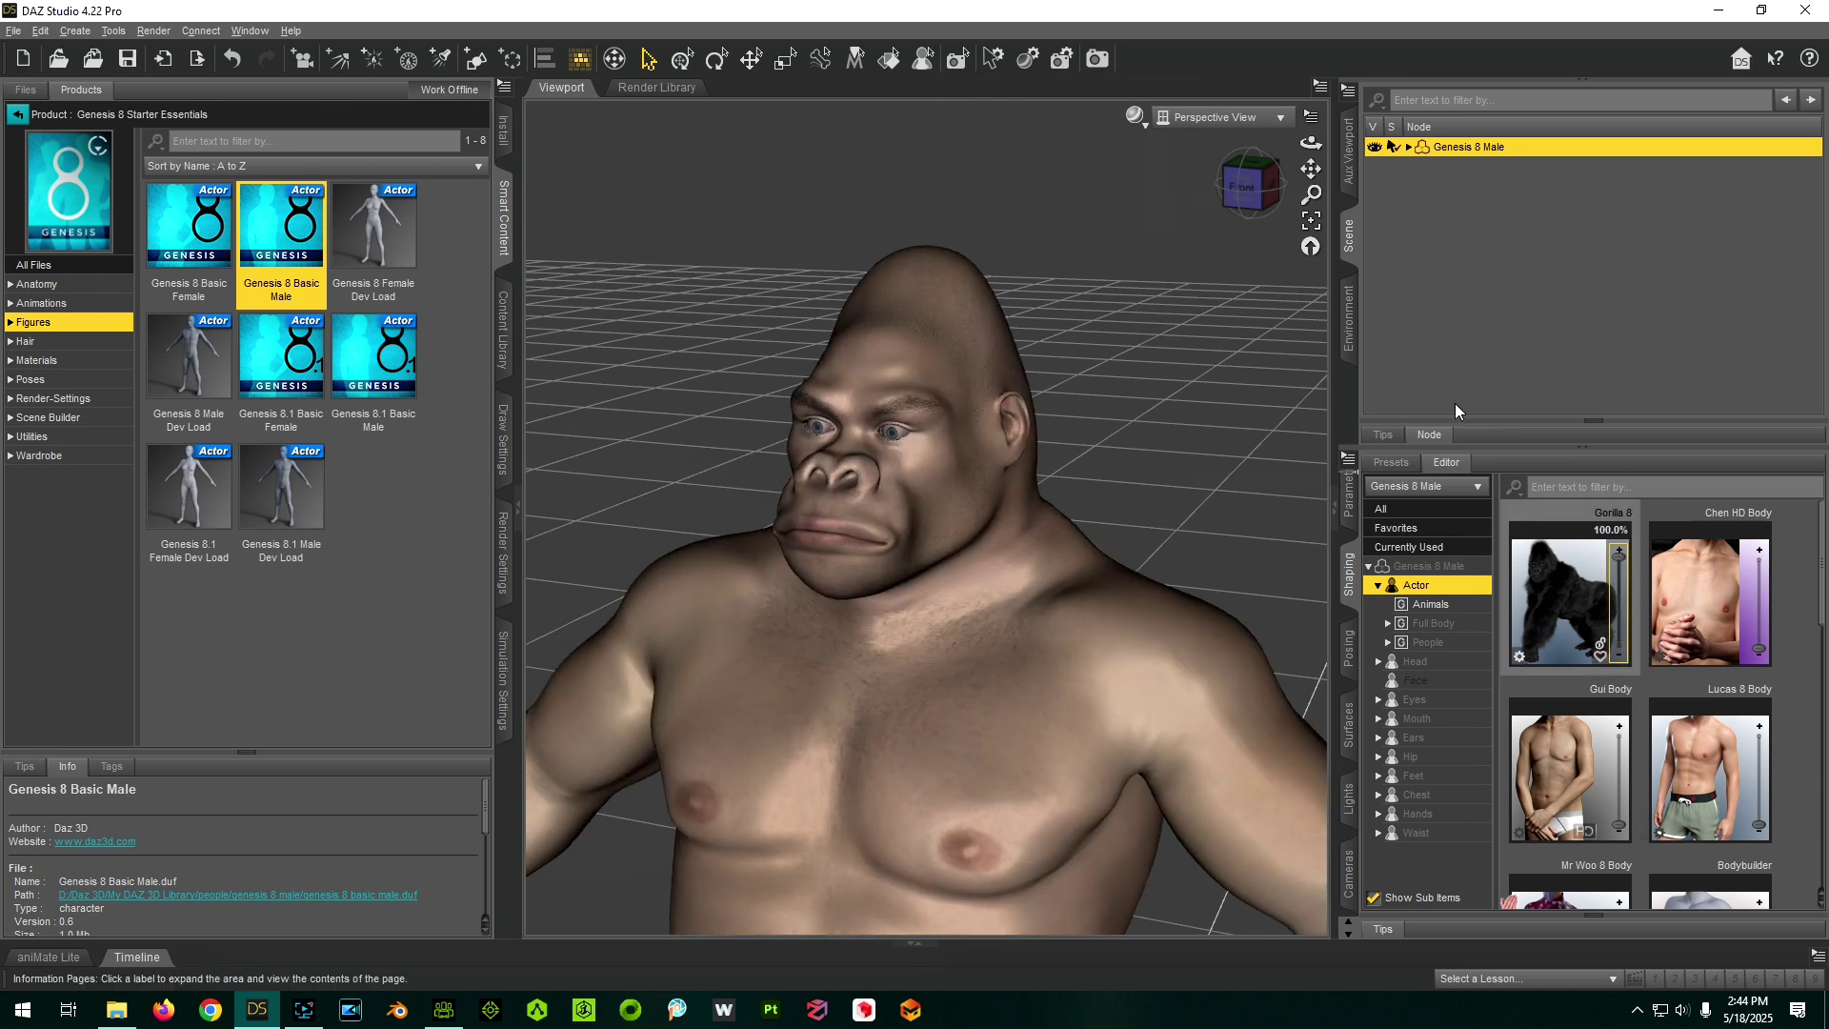
pyautogui.scroll(-8, 779, 181)
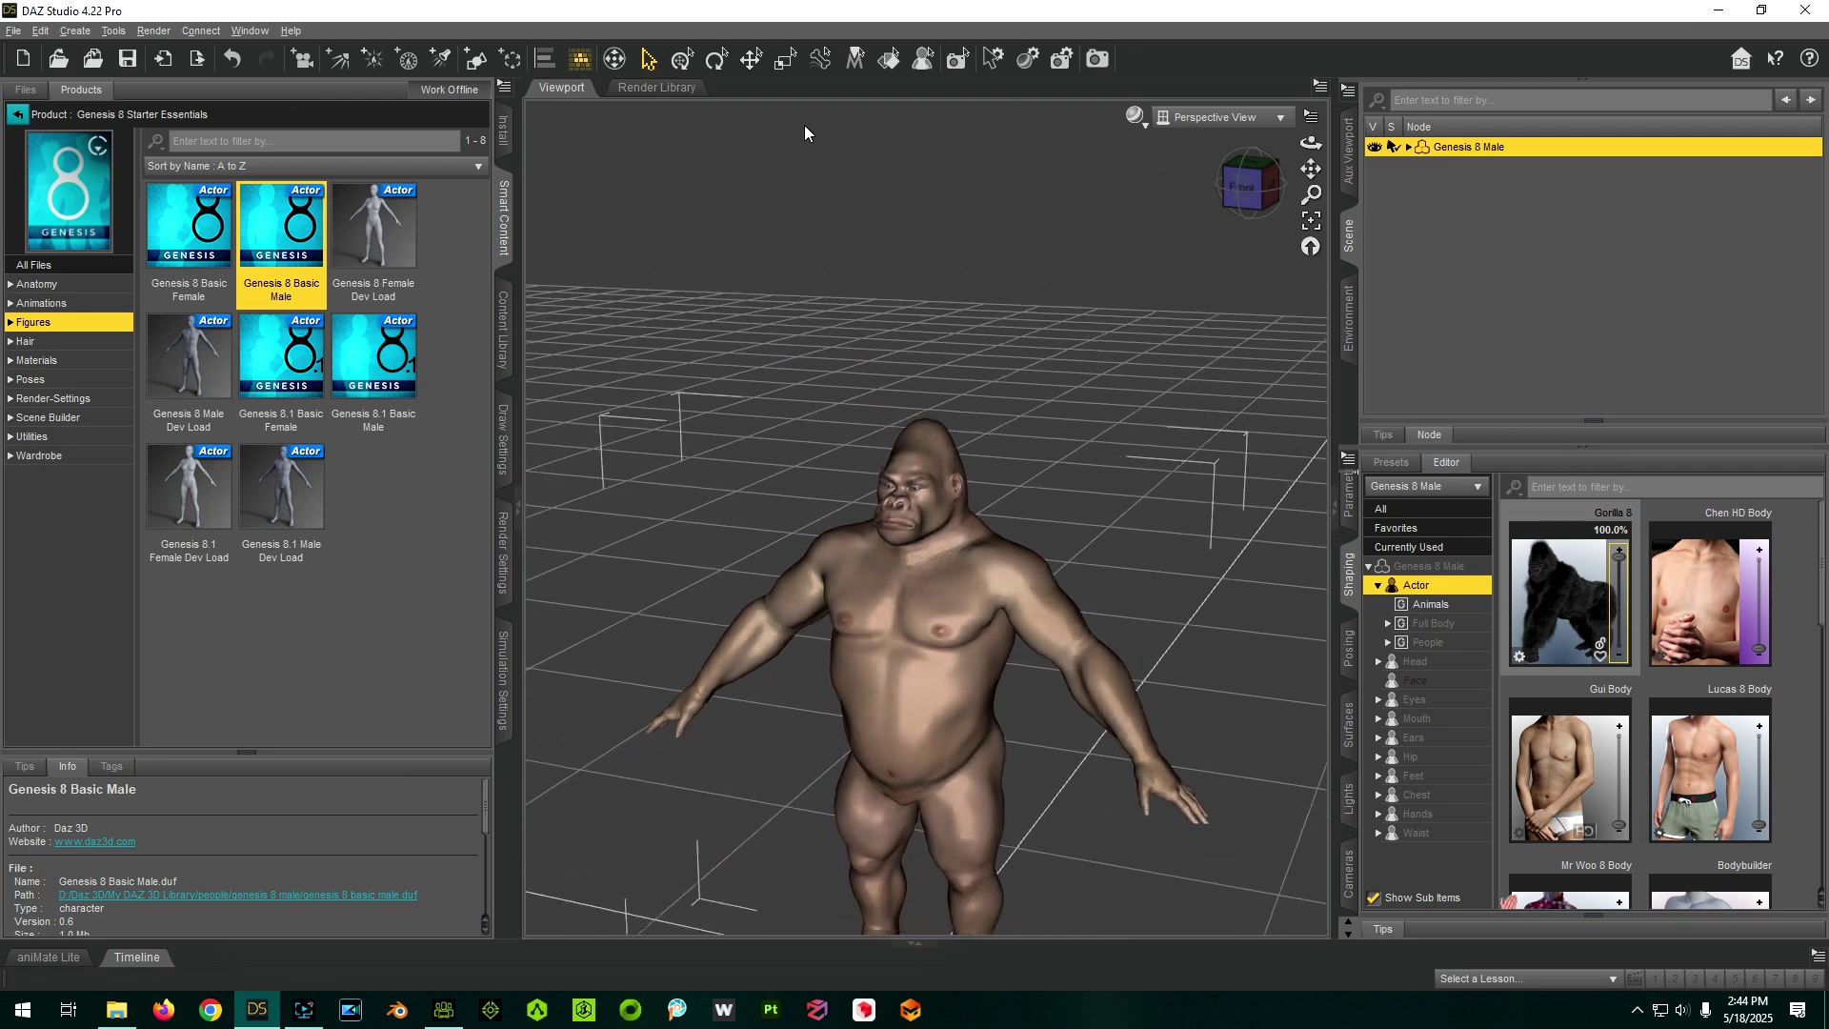
pyautogui.scroll(-3, 795, 152)
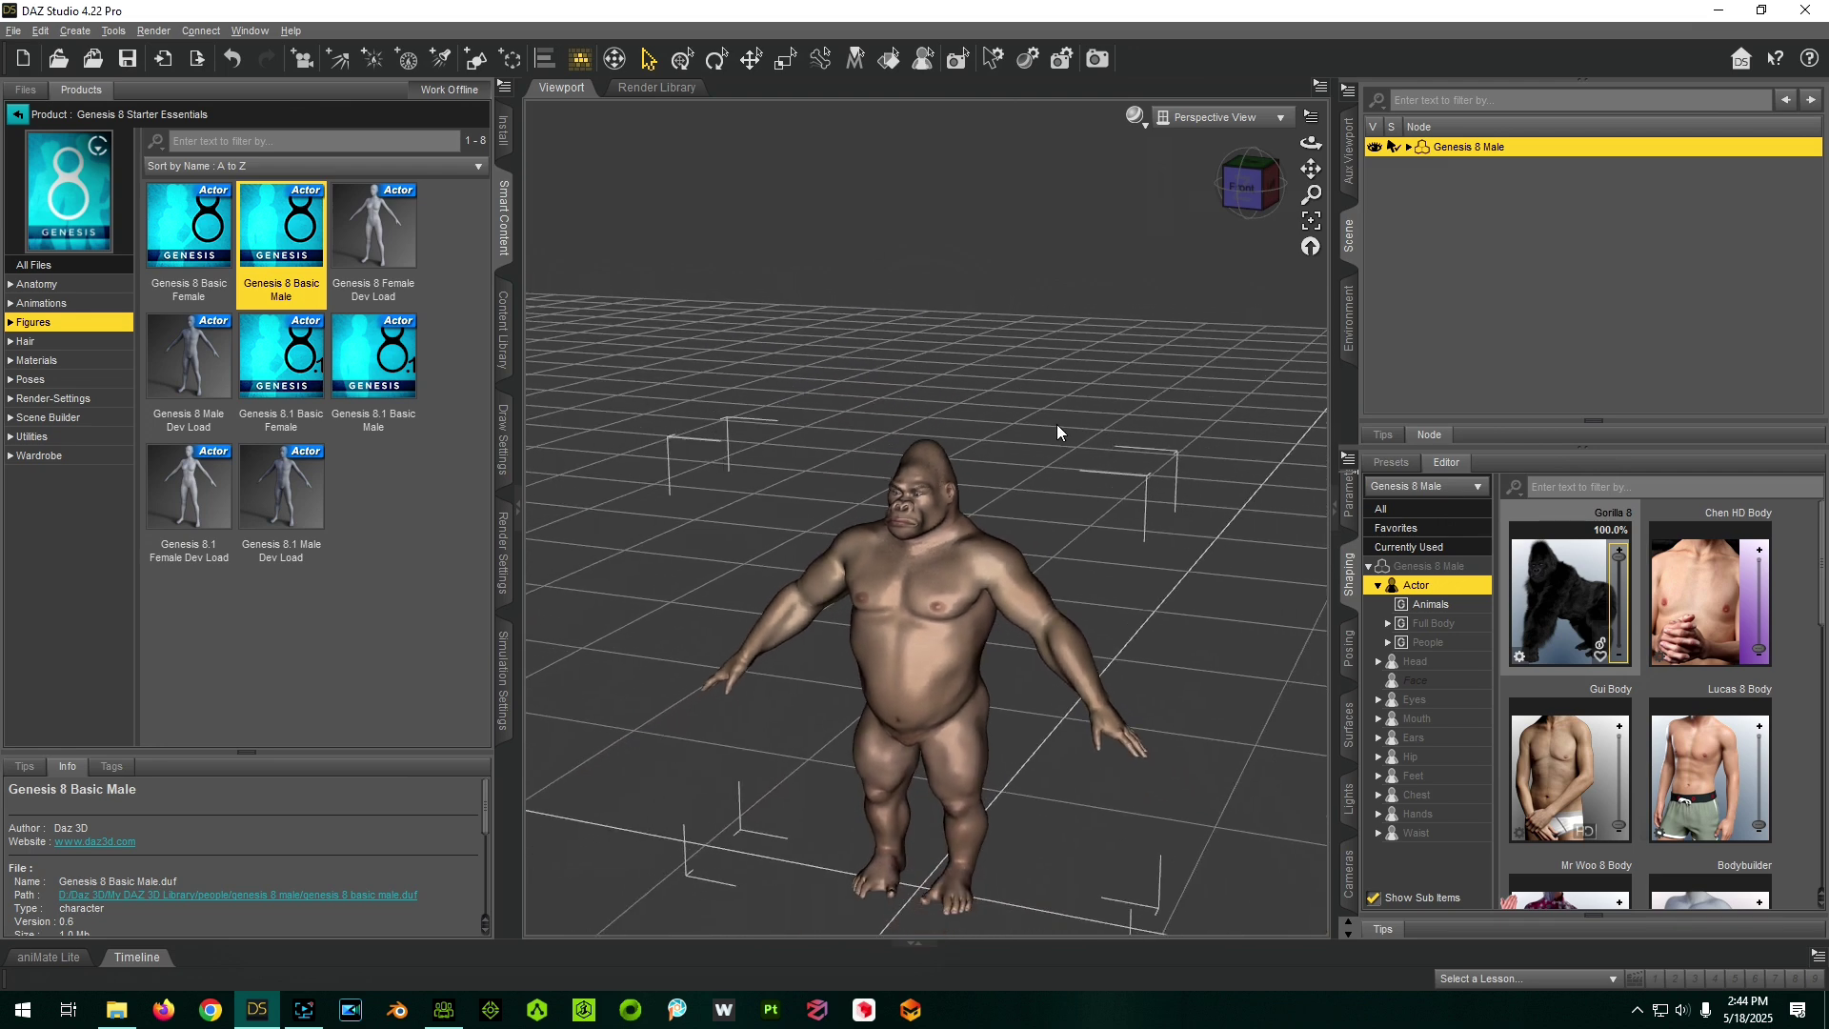
pyautogui.scroll(10, 1094, 433)
# - Export the gorilla figure as G8M Gorilla.fbx in Daz Exports, accepting the FBX options with Embed Textures turned on
pyautogui.click(15, 30)
pyautogui.click(23, 257)
pyautogui.write('G8M Gorill')
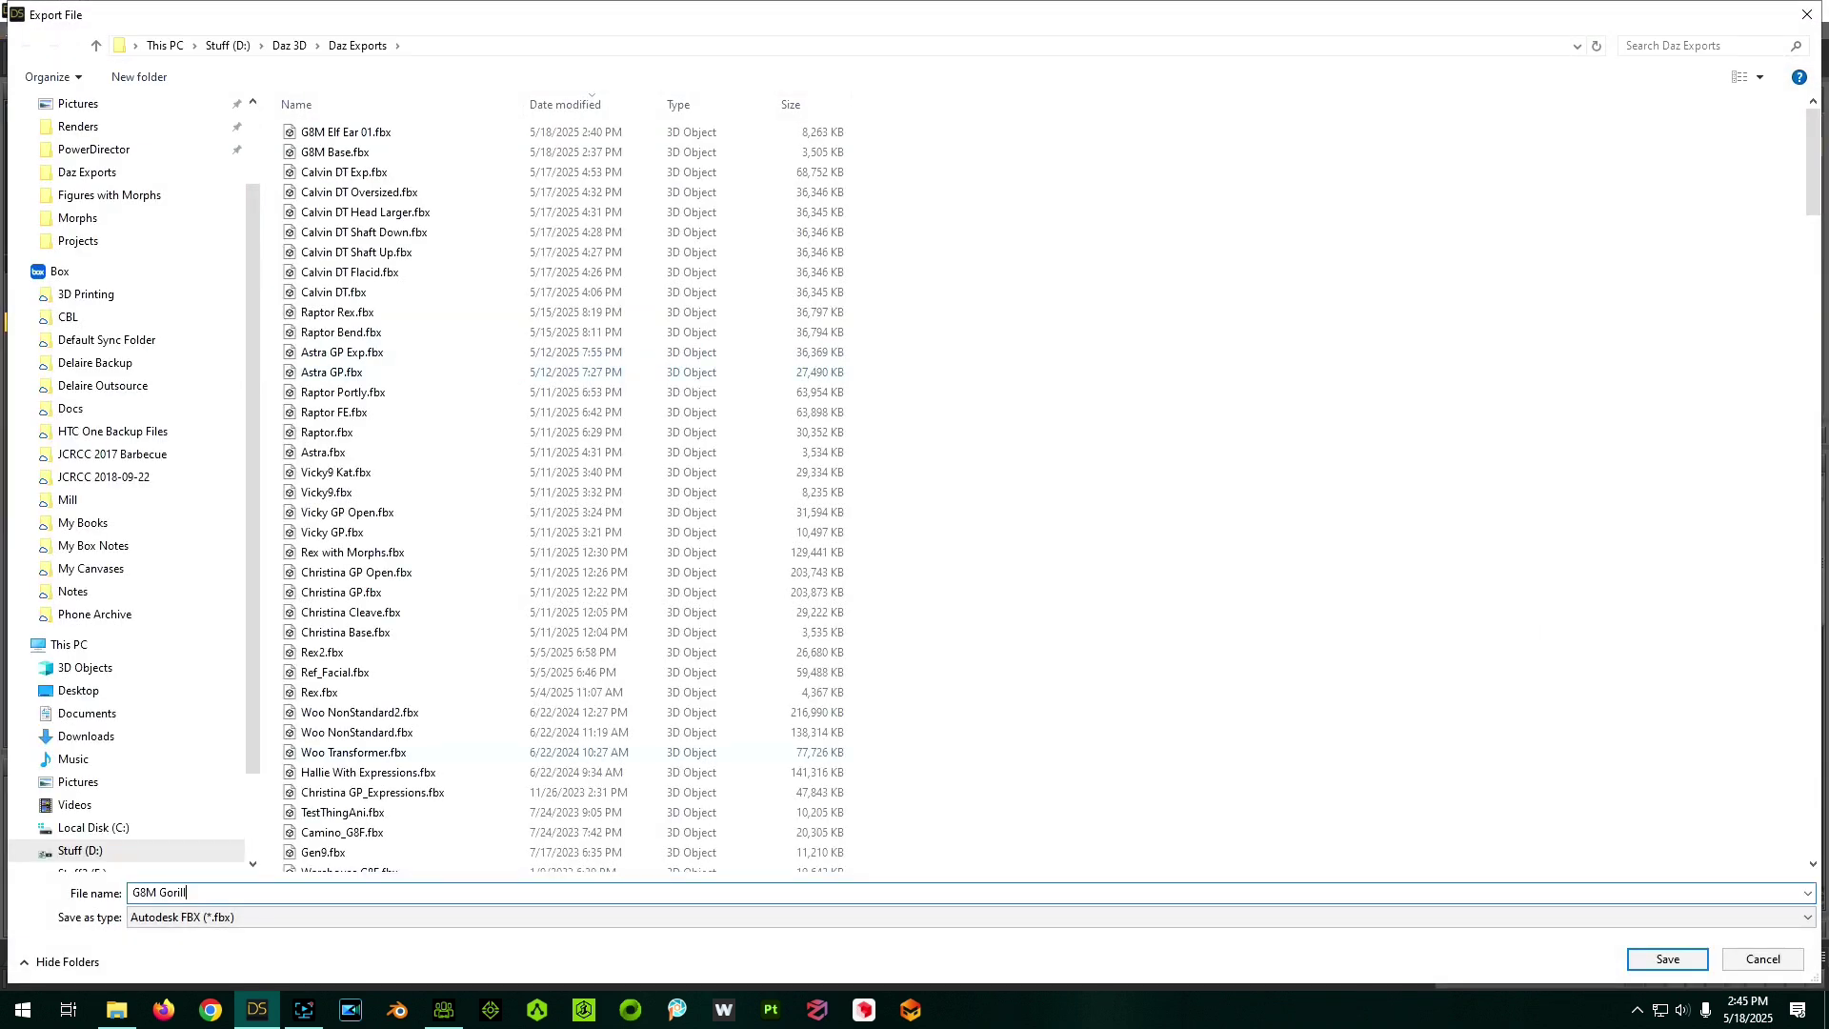
pyautogui.press('Return')
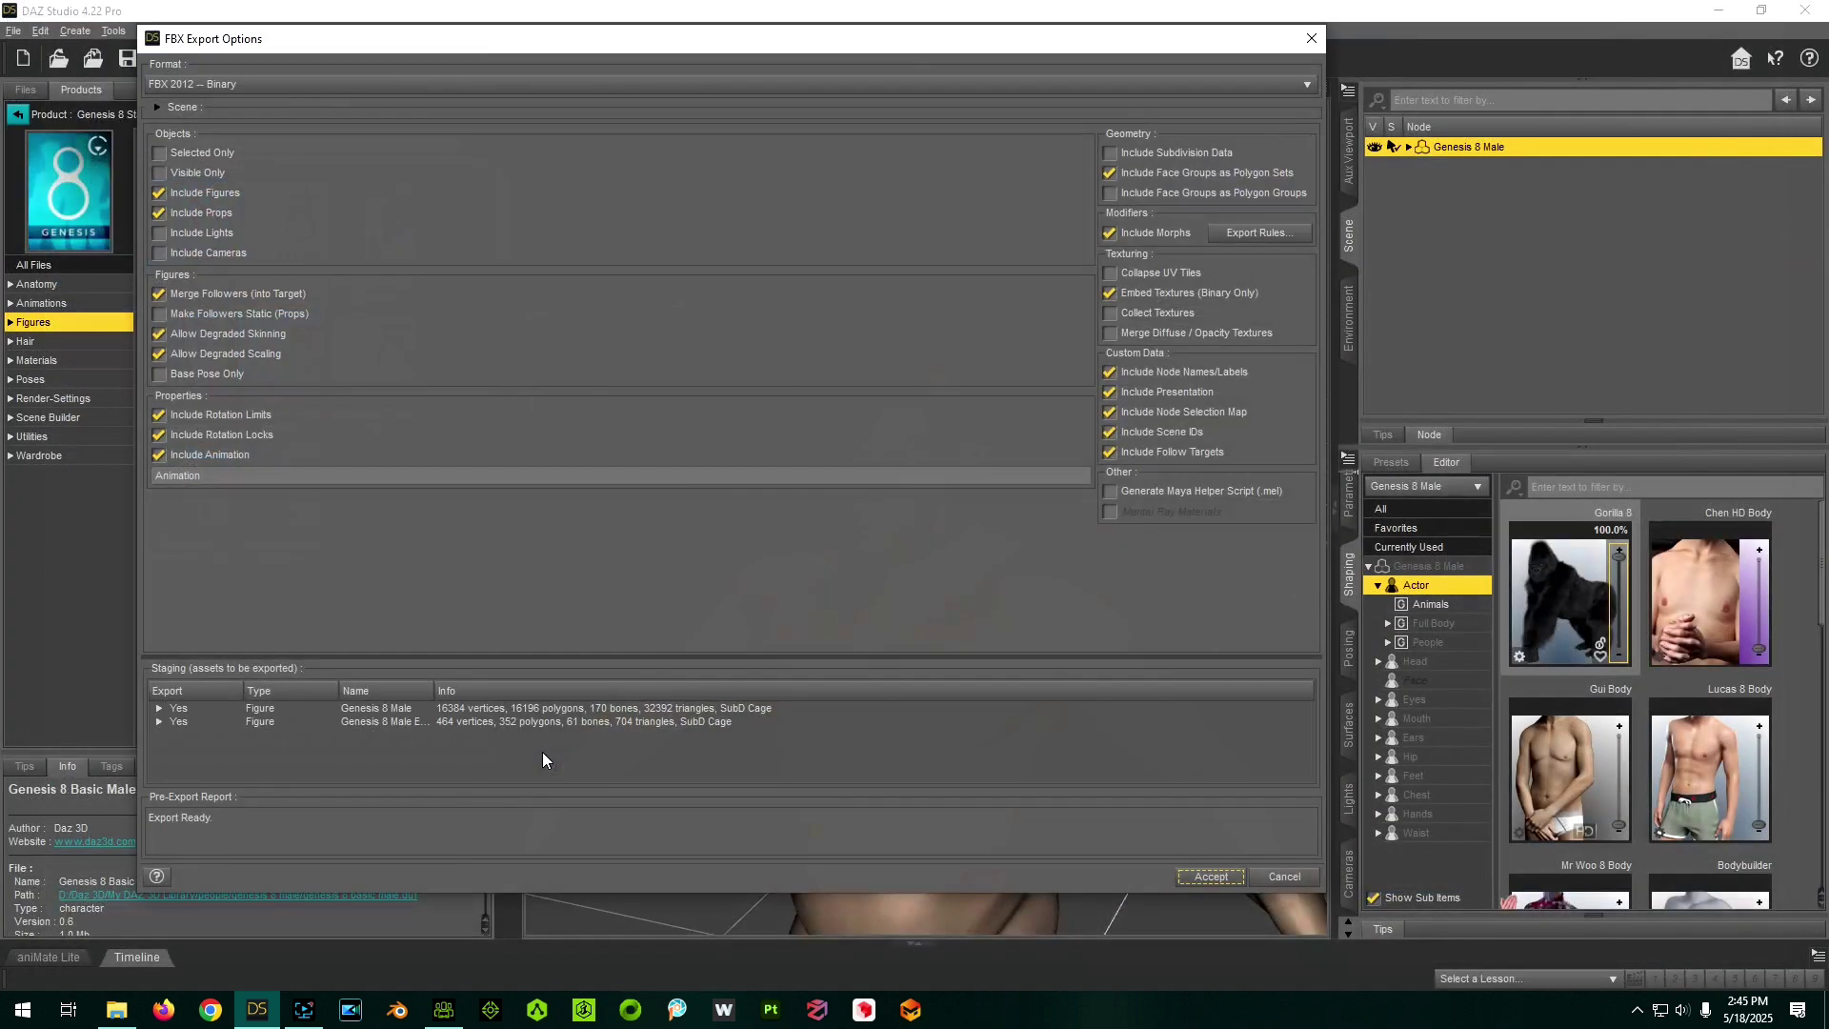
pyautogui.click(1211, 876)
# - Switch to Character Creator and load G8M Gorilla.fbx through Transformer as CC3+
pyautogui.hotkey('alt', 'Tab')
pyautogui.click(191, 106)
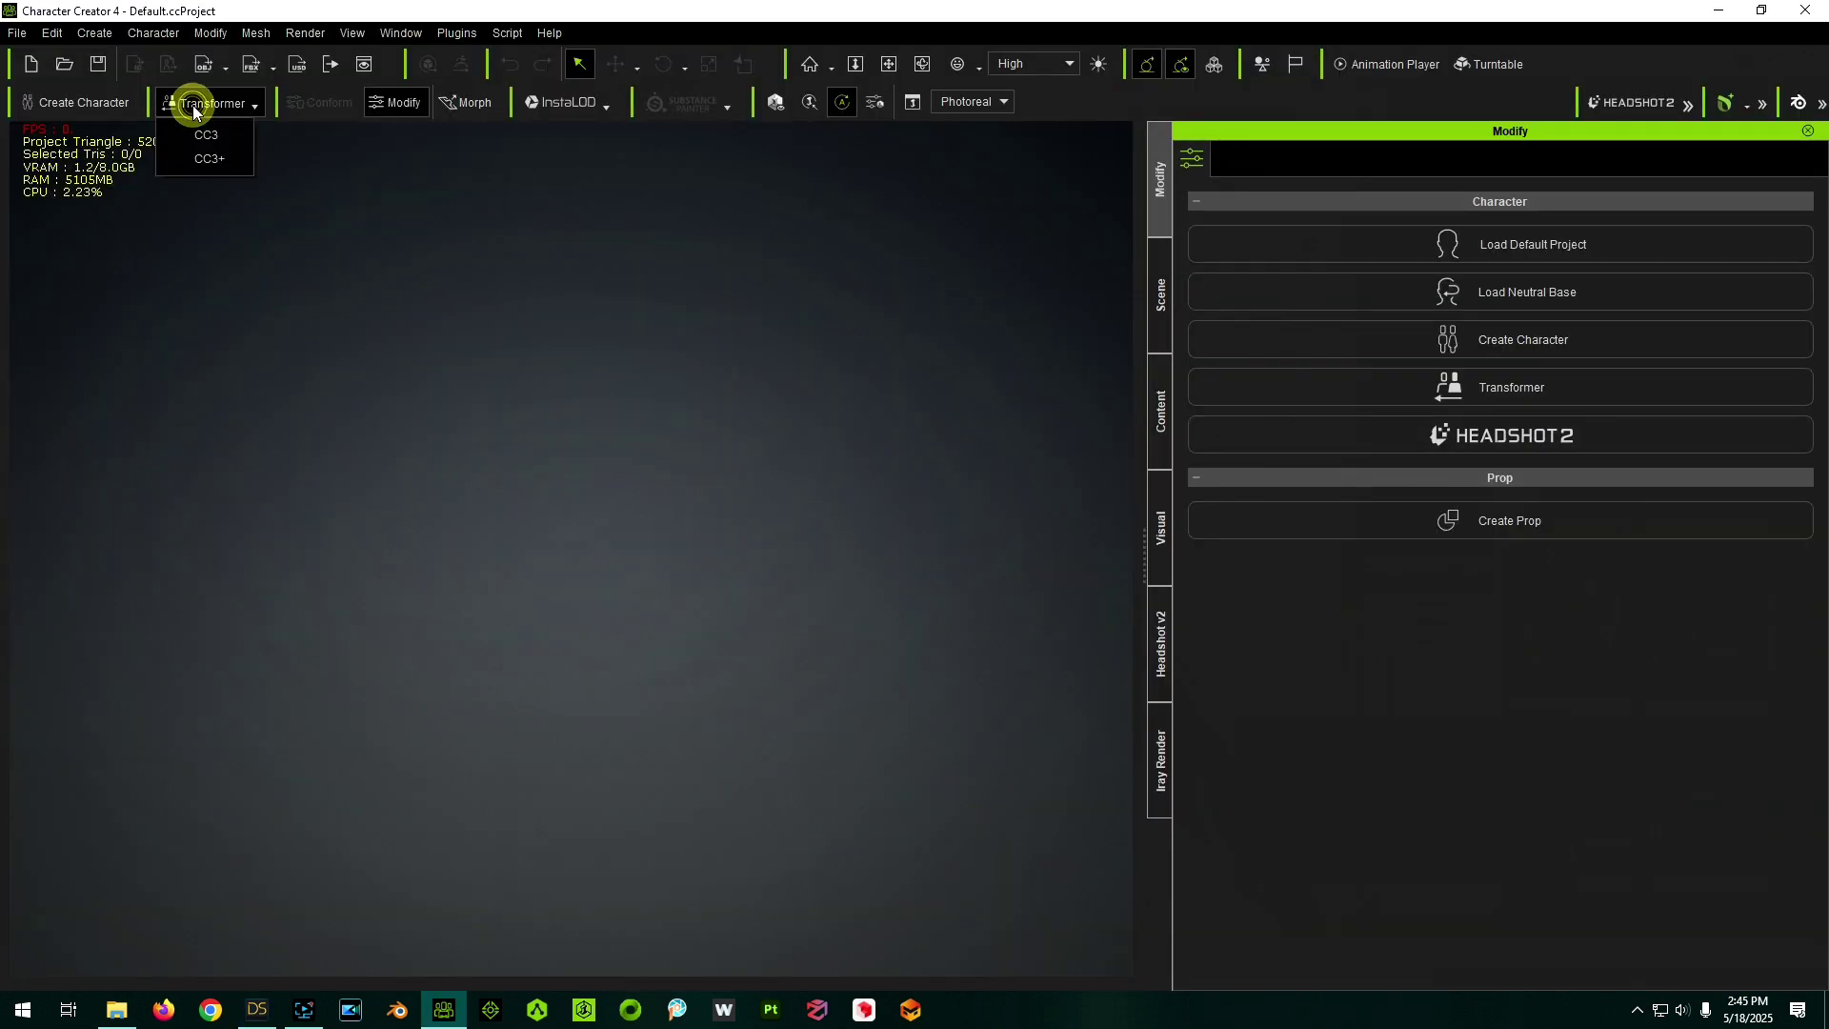
pyautogui.click(193, 158)
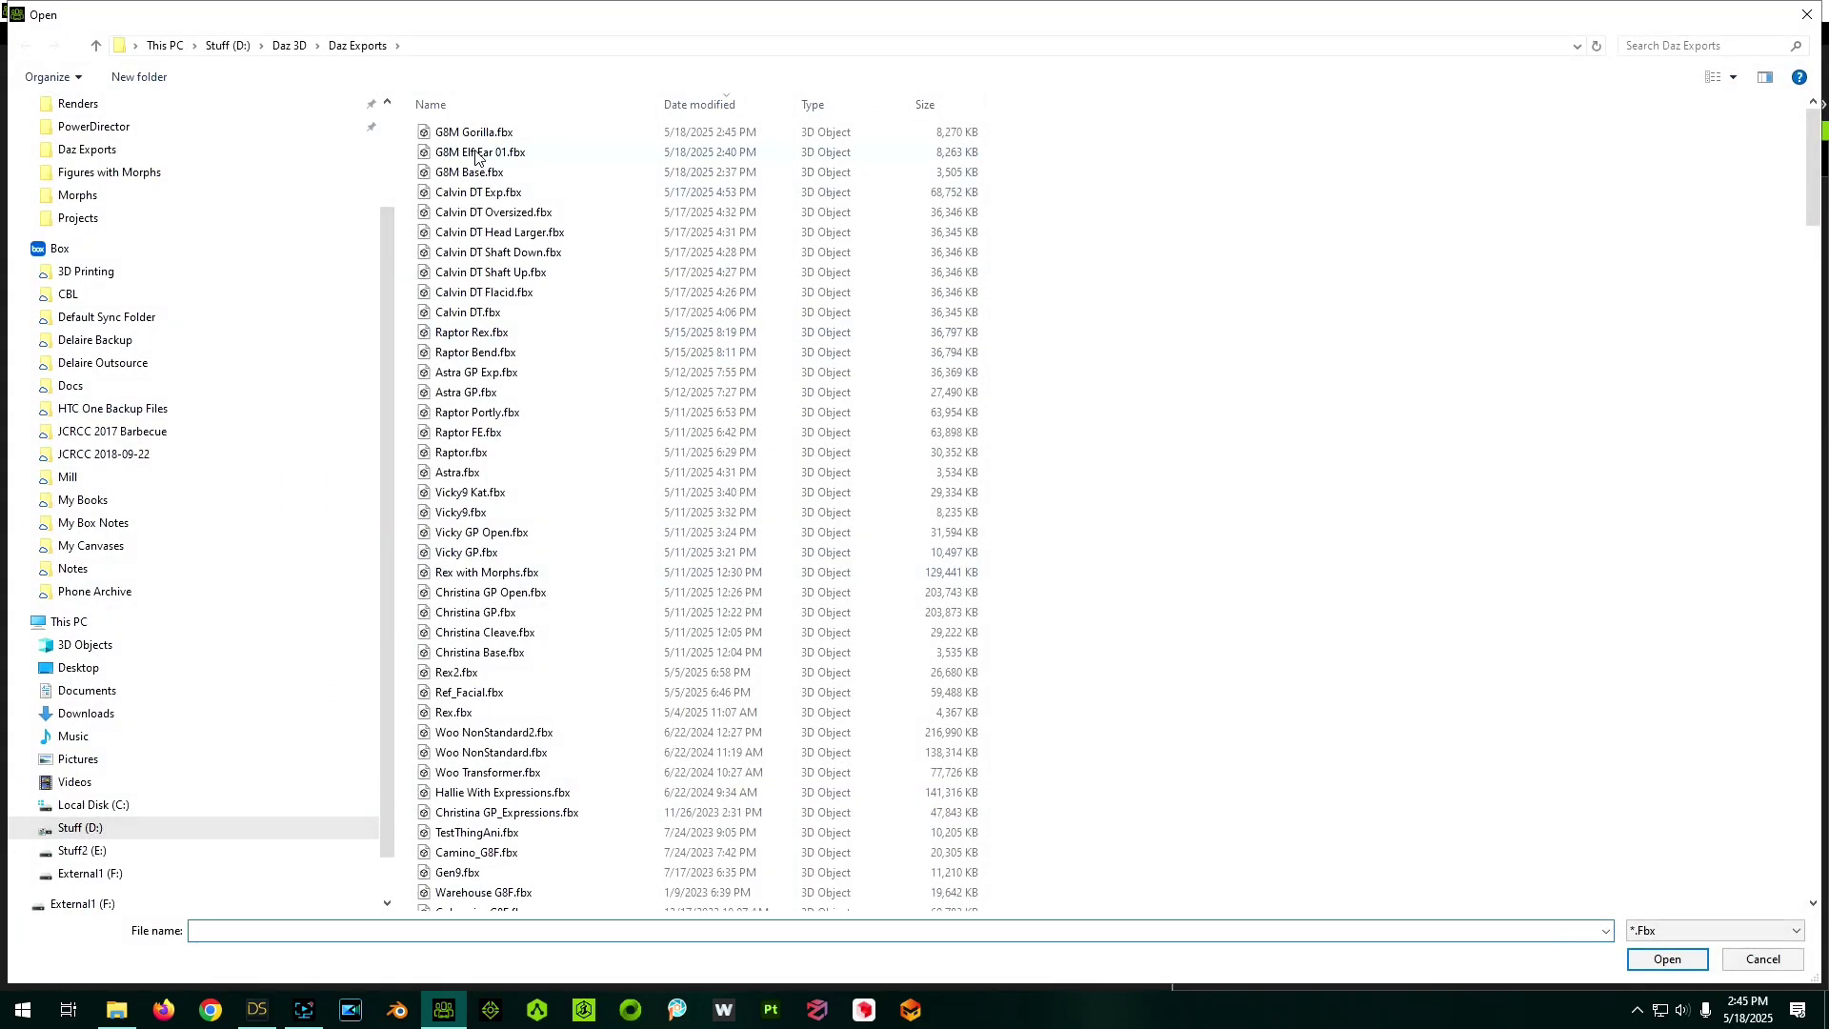
pyautogui.doubleClick(471, 136)
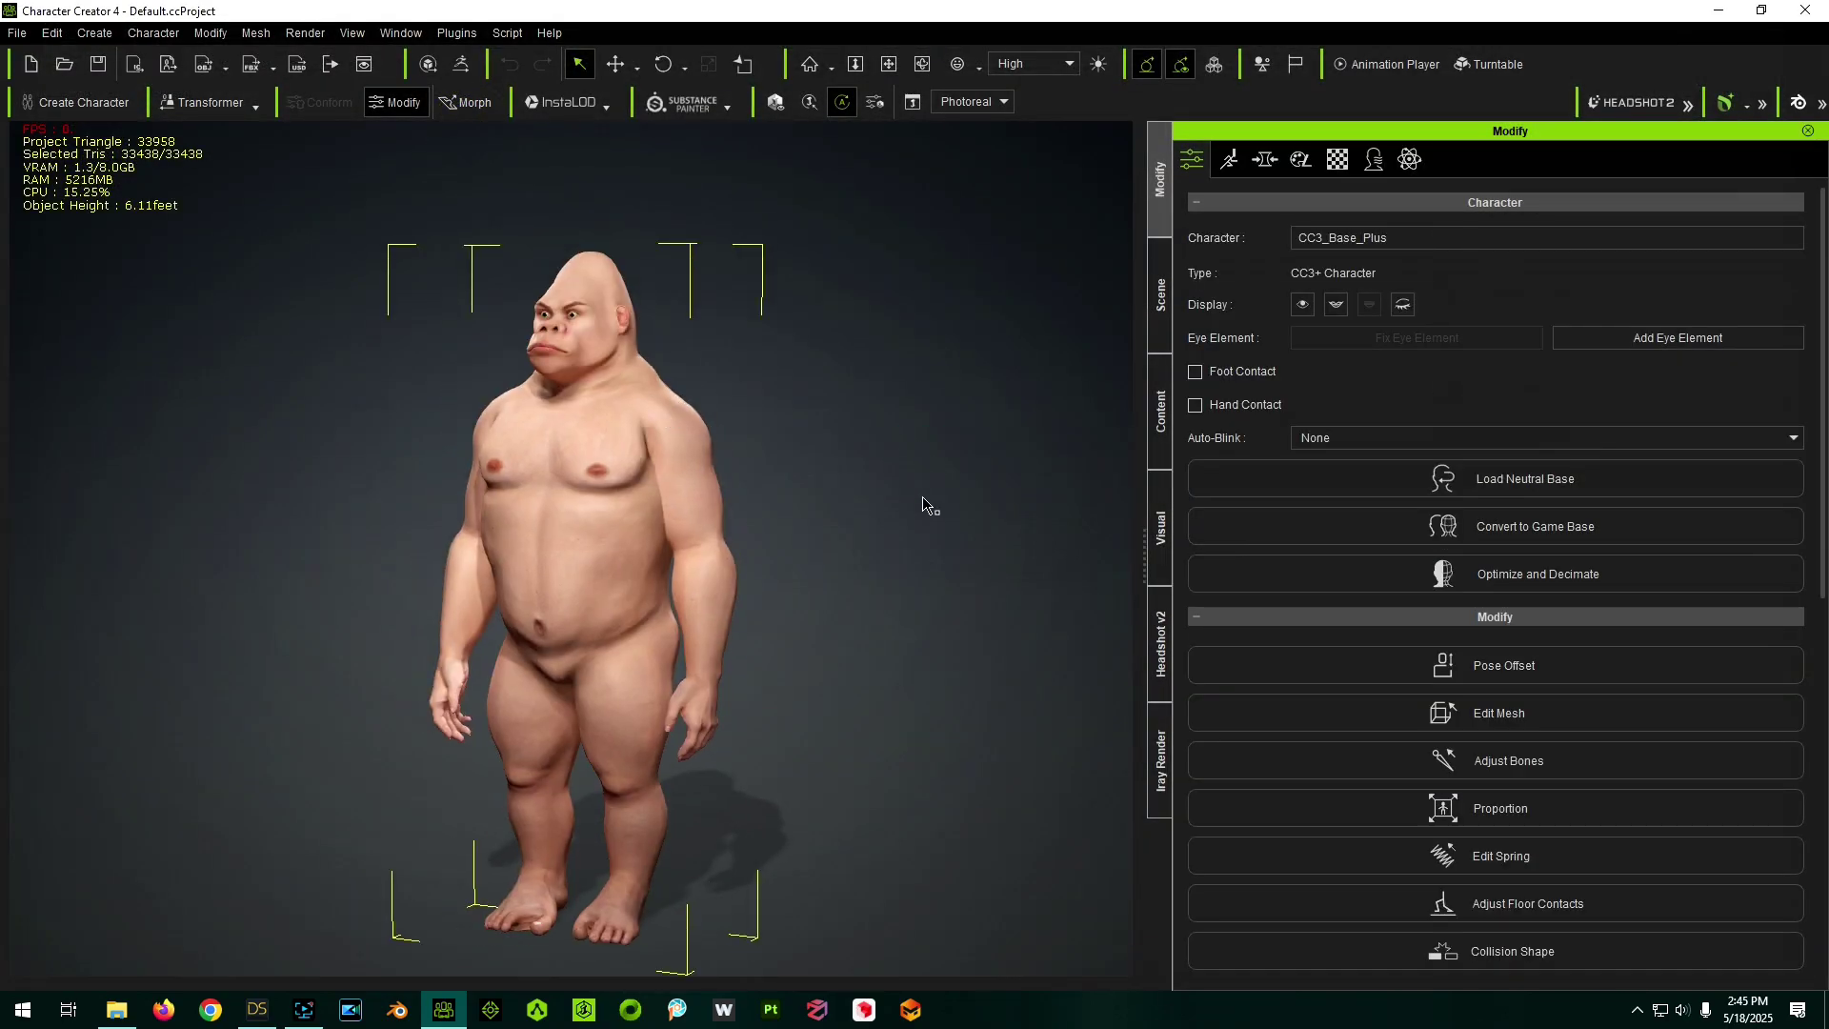
# - Export the gorilla character to the Morphs folder as the iAvatar G8M Gorilla with Max Texture Size turned off
pyautogui.click(14, 35)
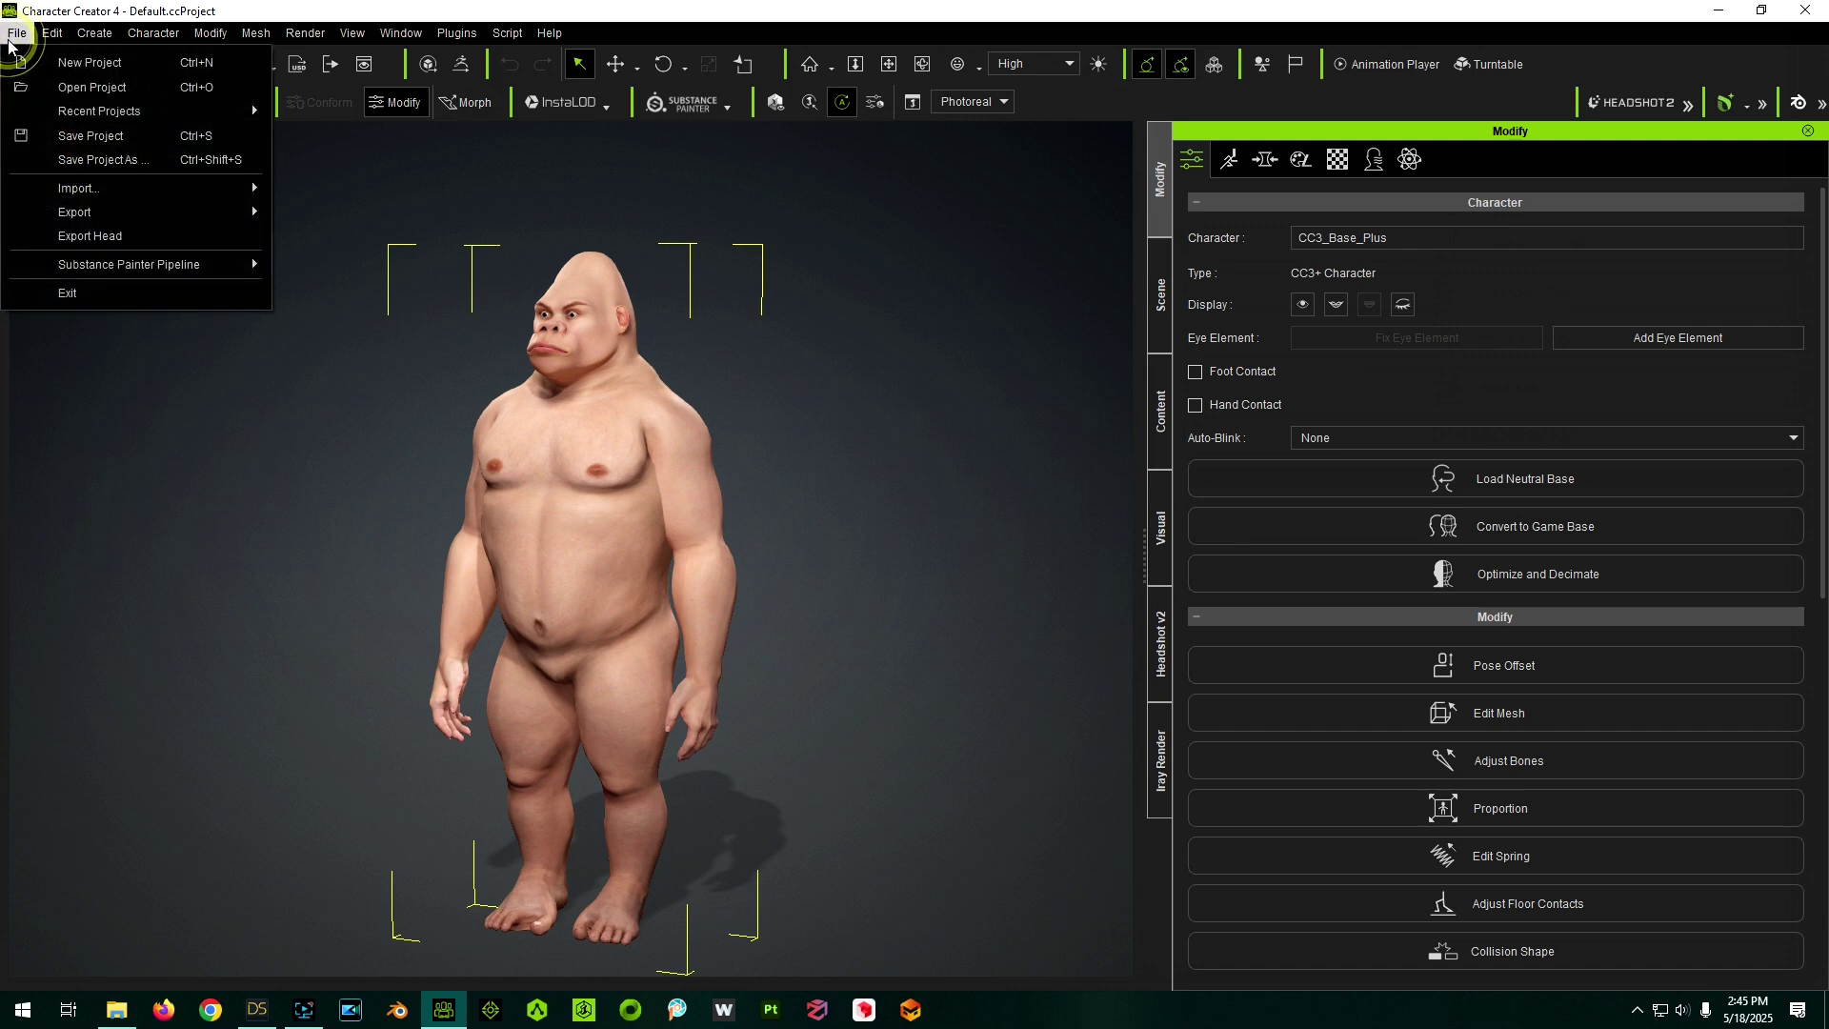
pyautogui.moveTo(78, 218)
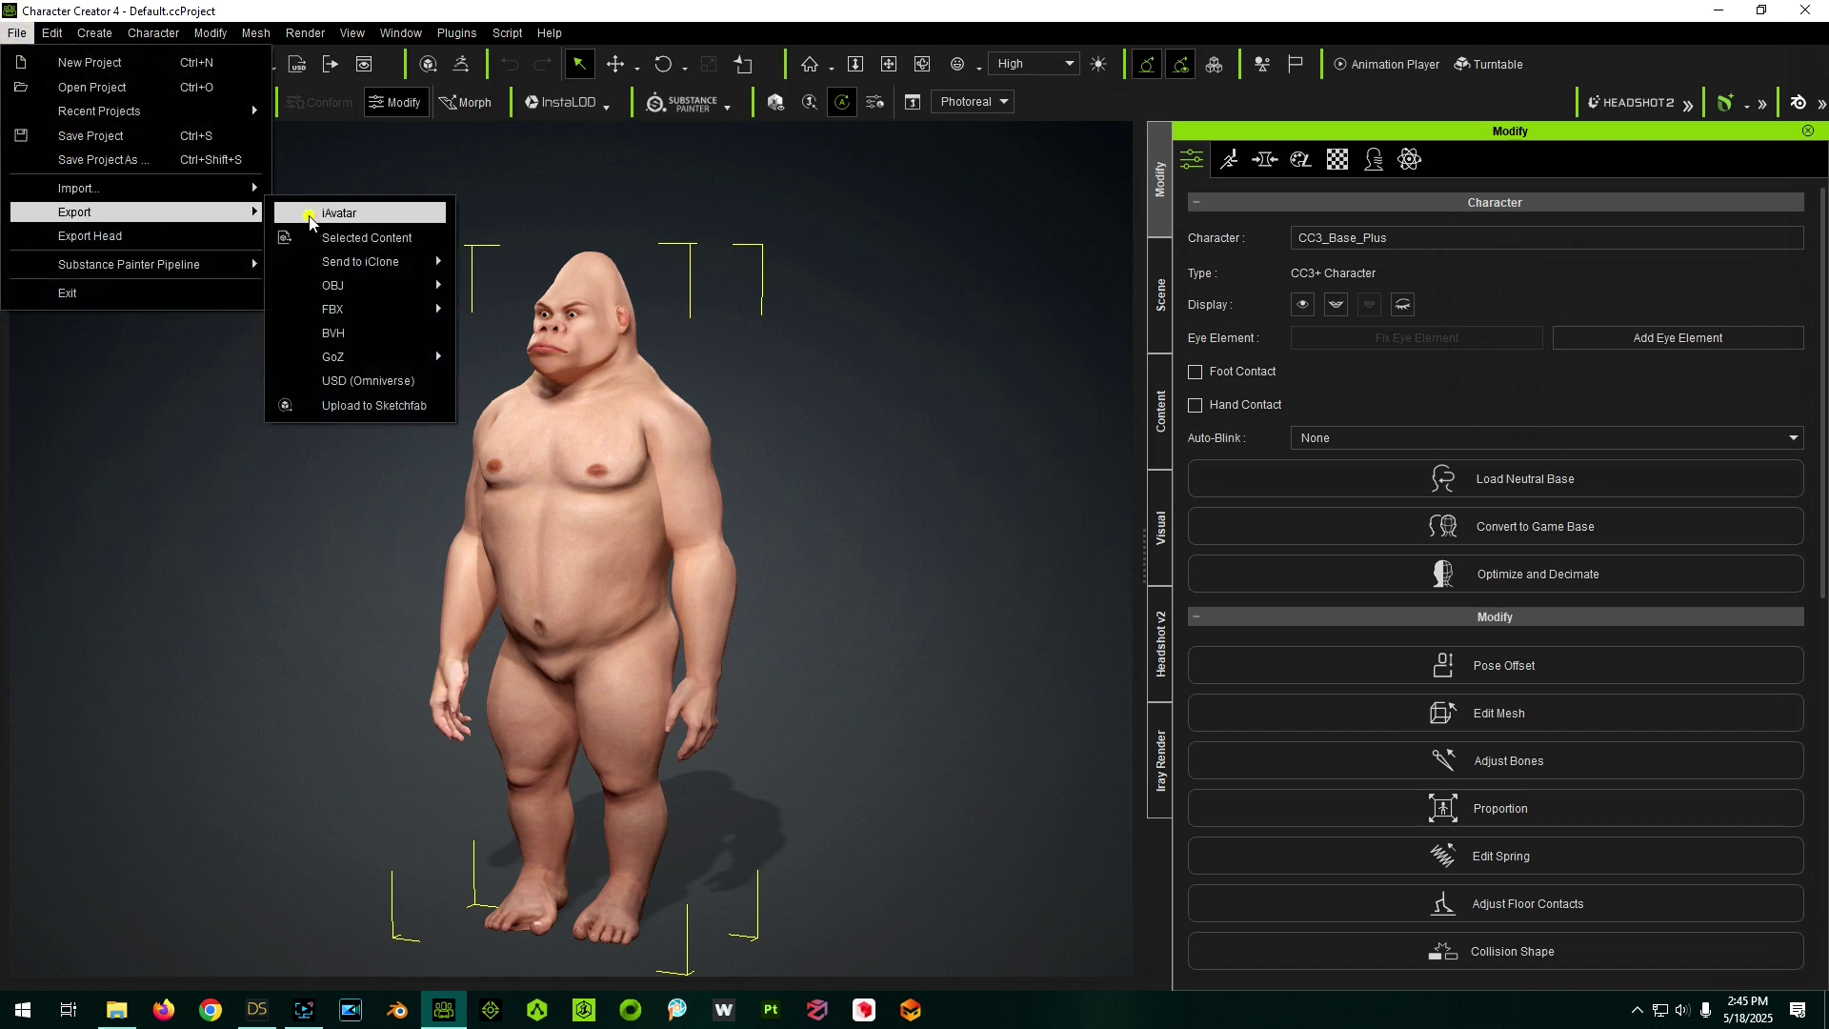
pyautogui.click(312, 219)
pyautogui.click(745, 239)
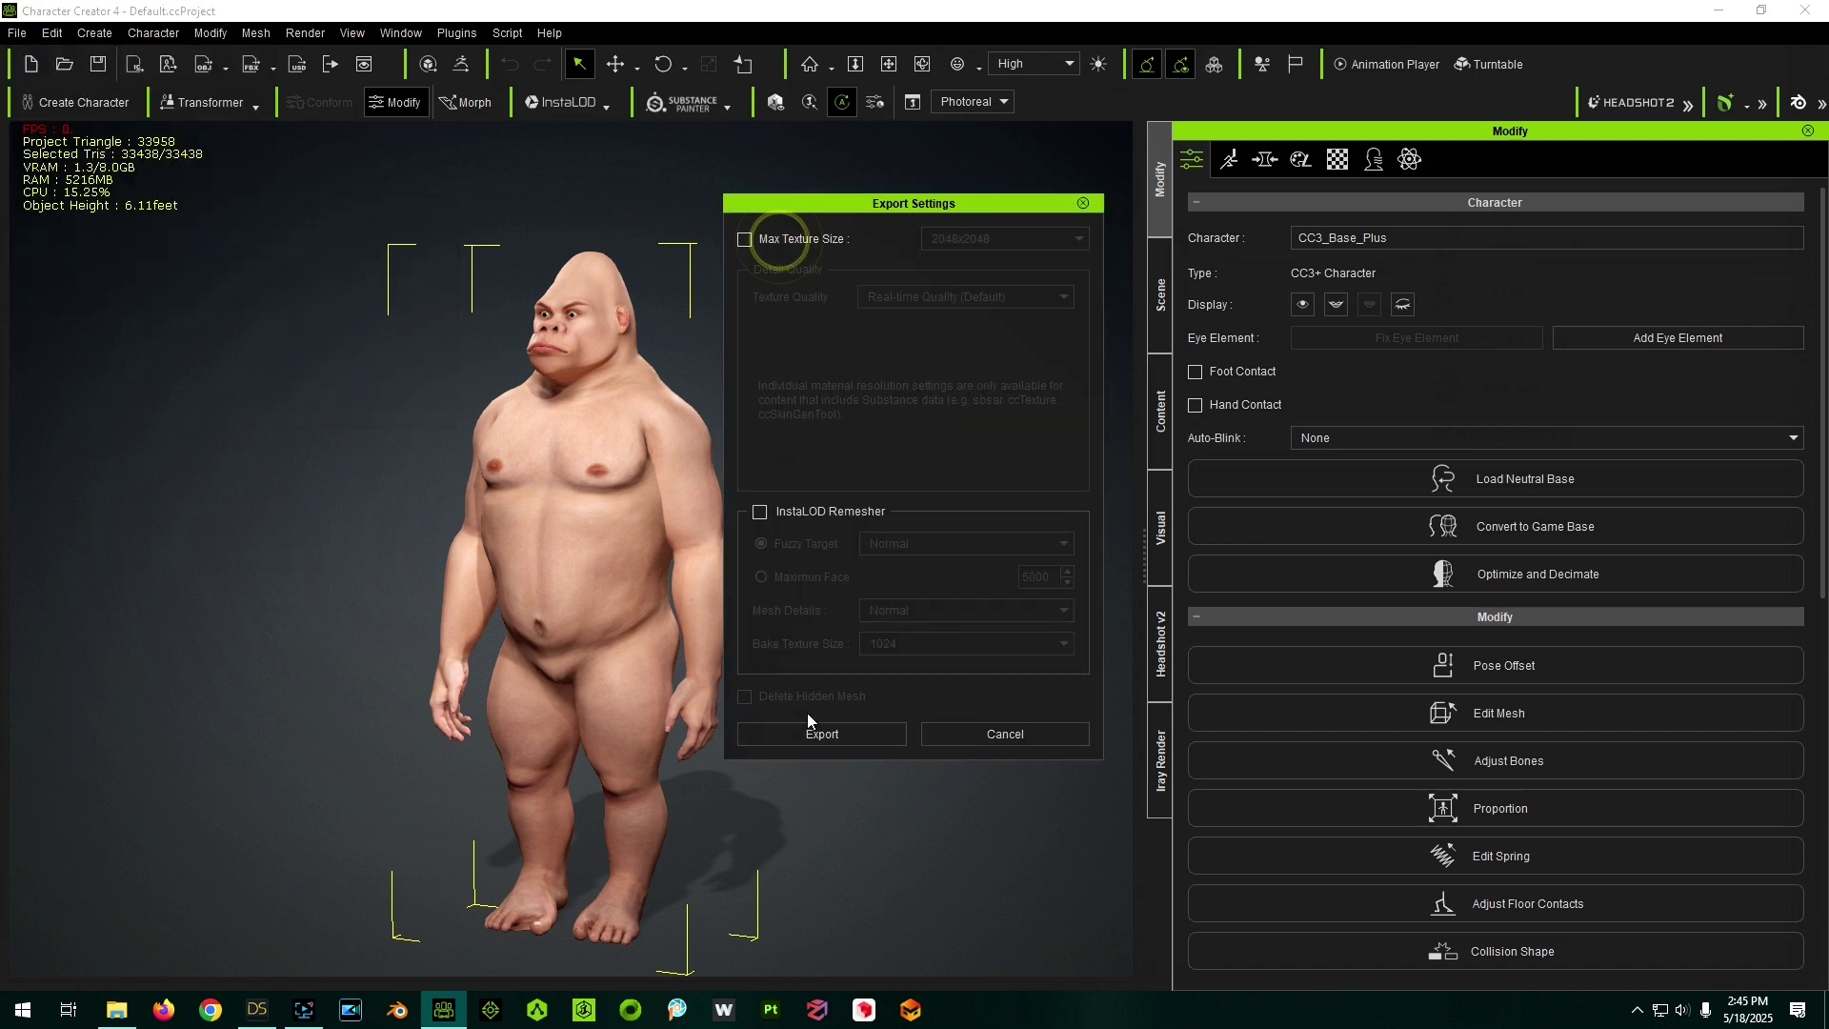
pyautogui.click(818, 741)
pyautogui.write('G8M Gorilla')
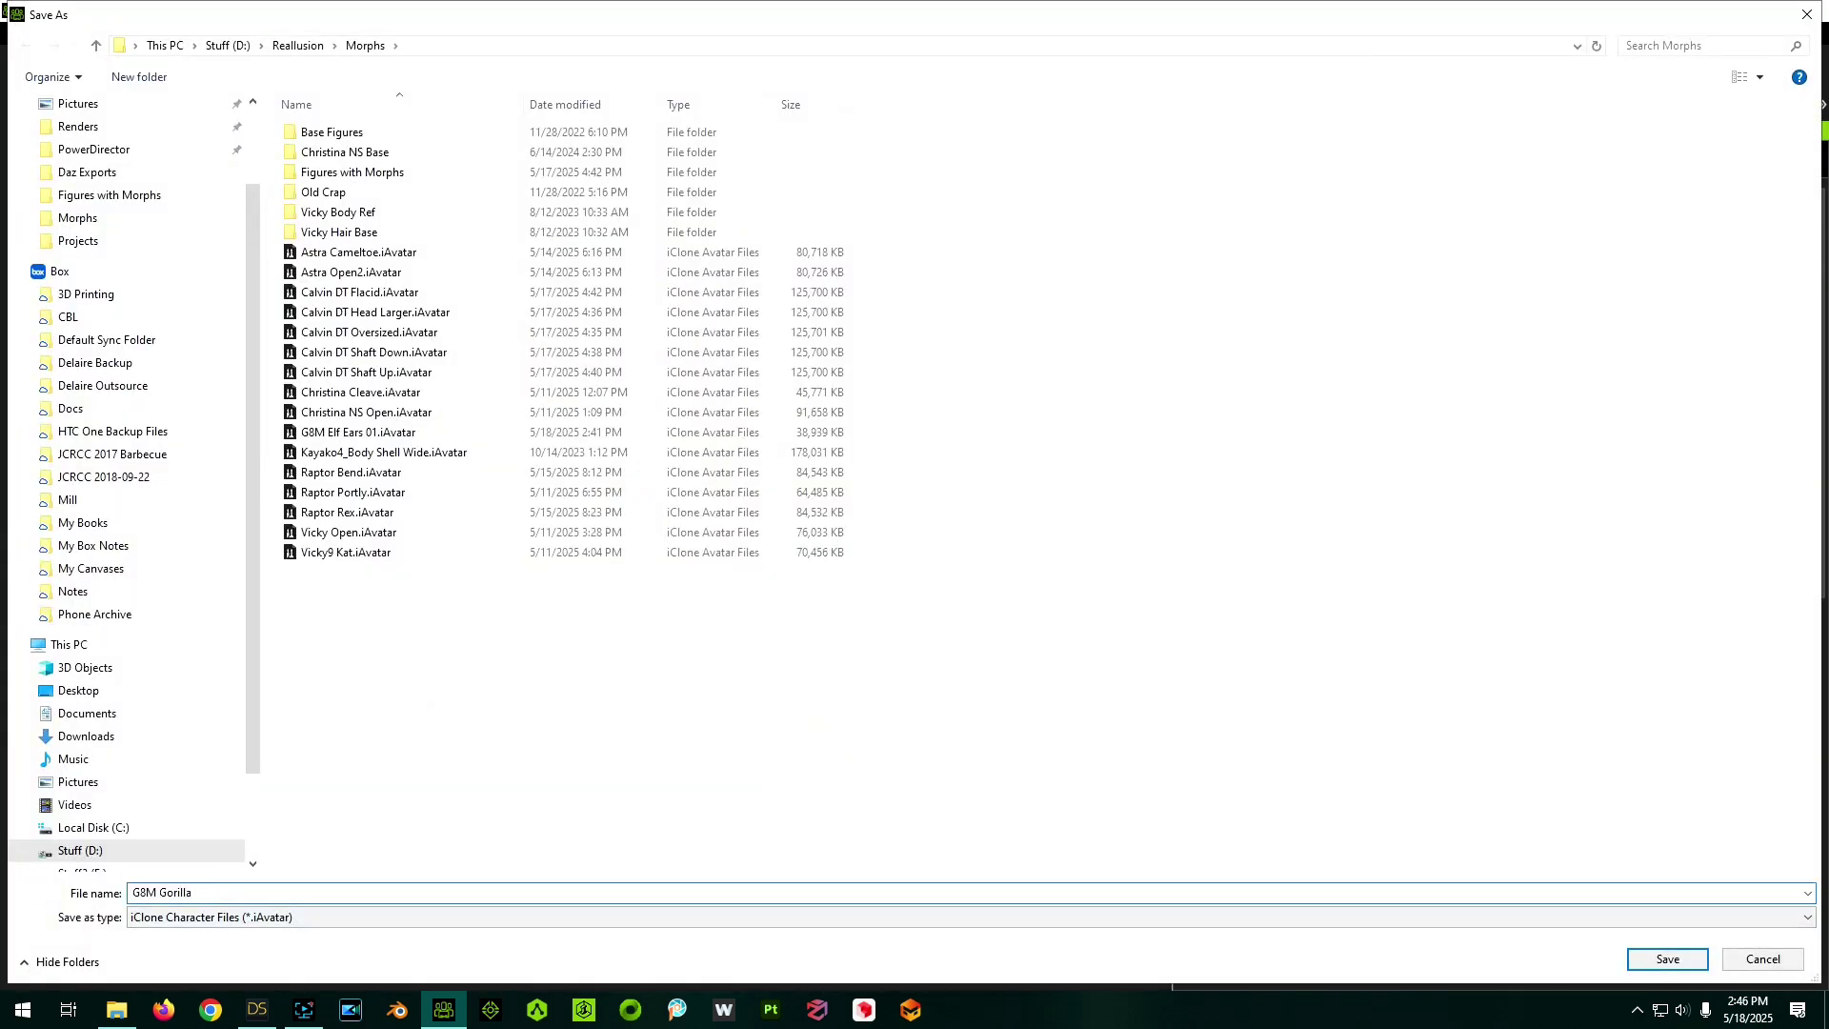
pyautogui.press('Return')
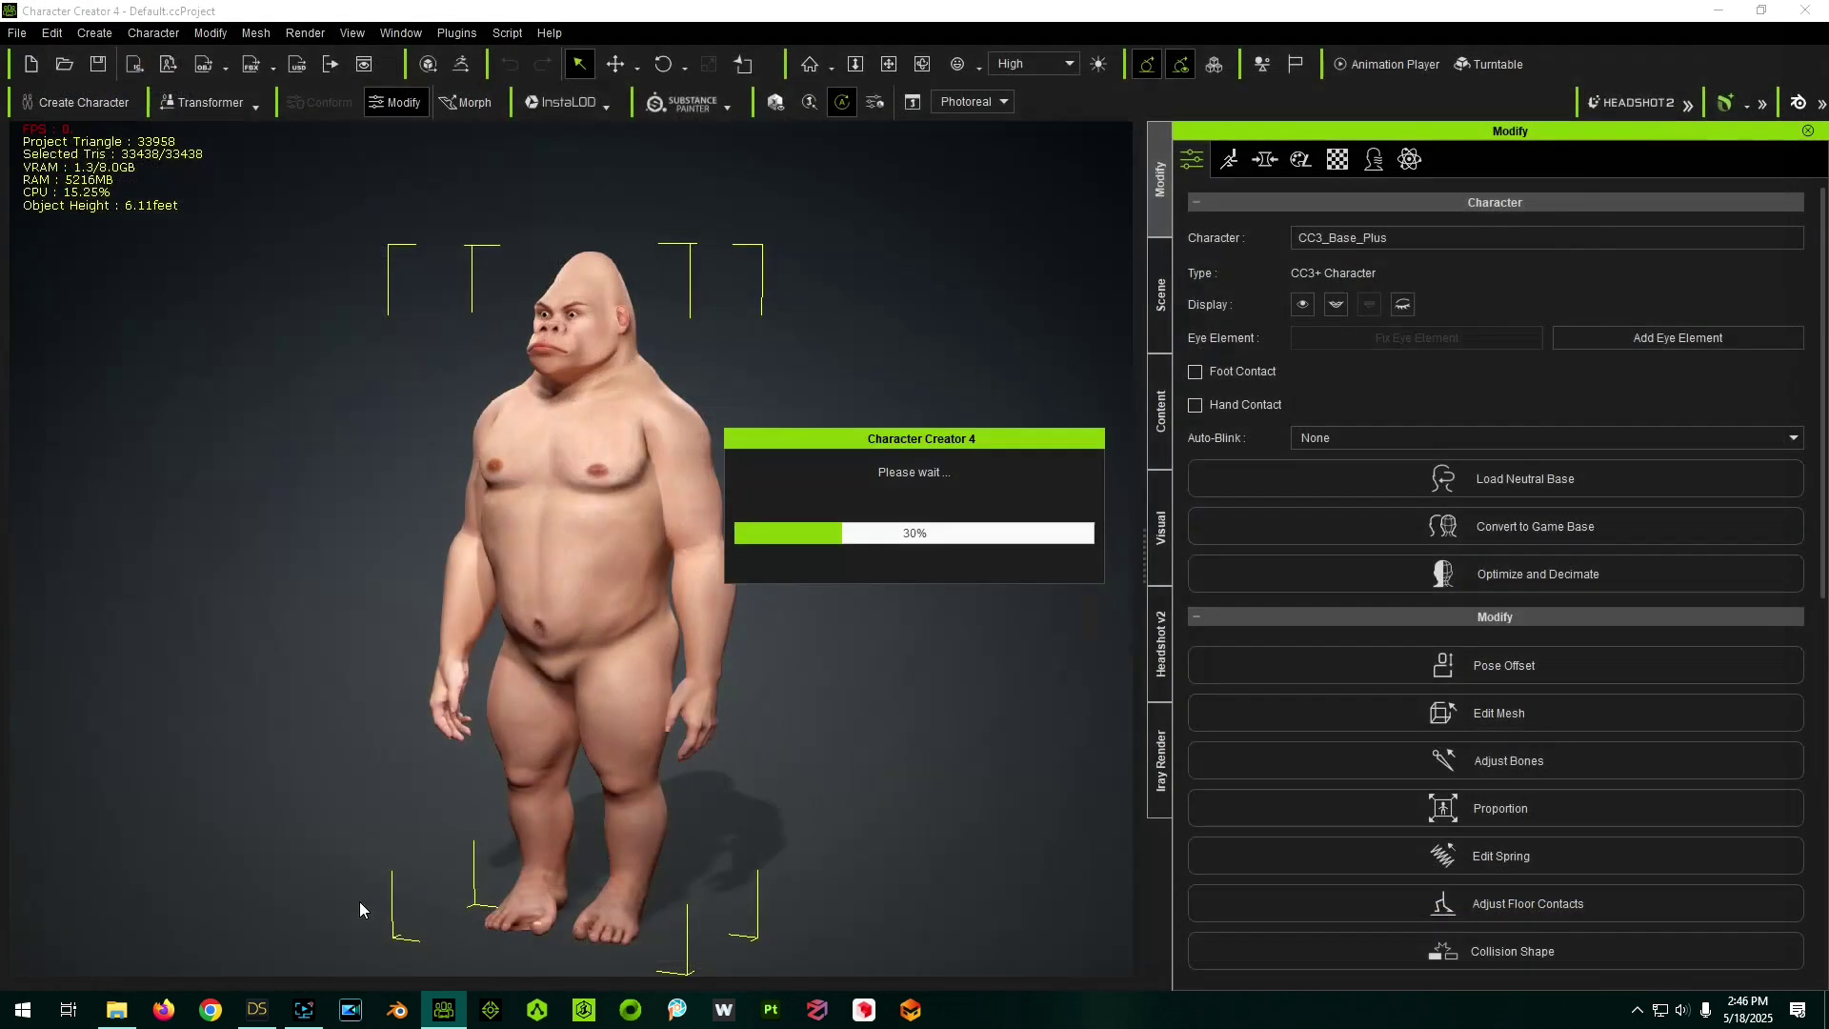
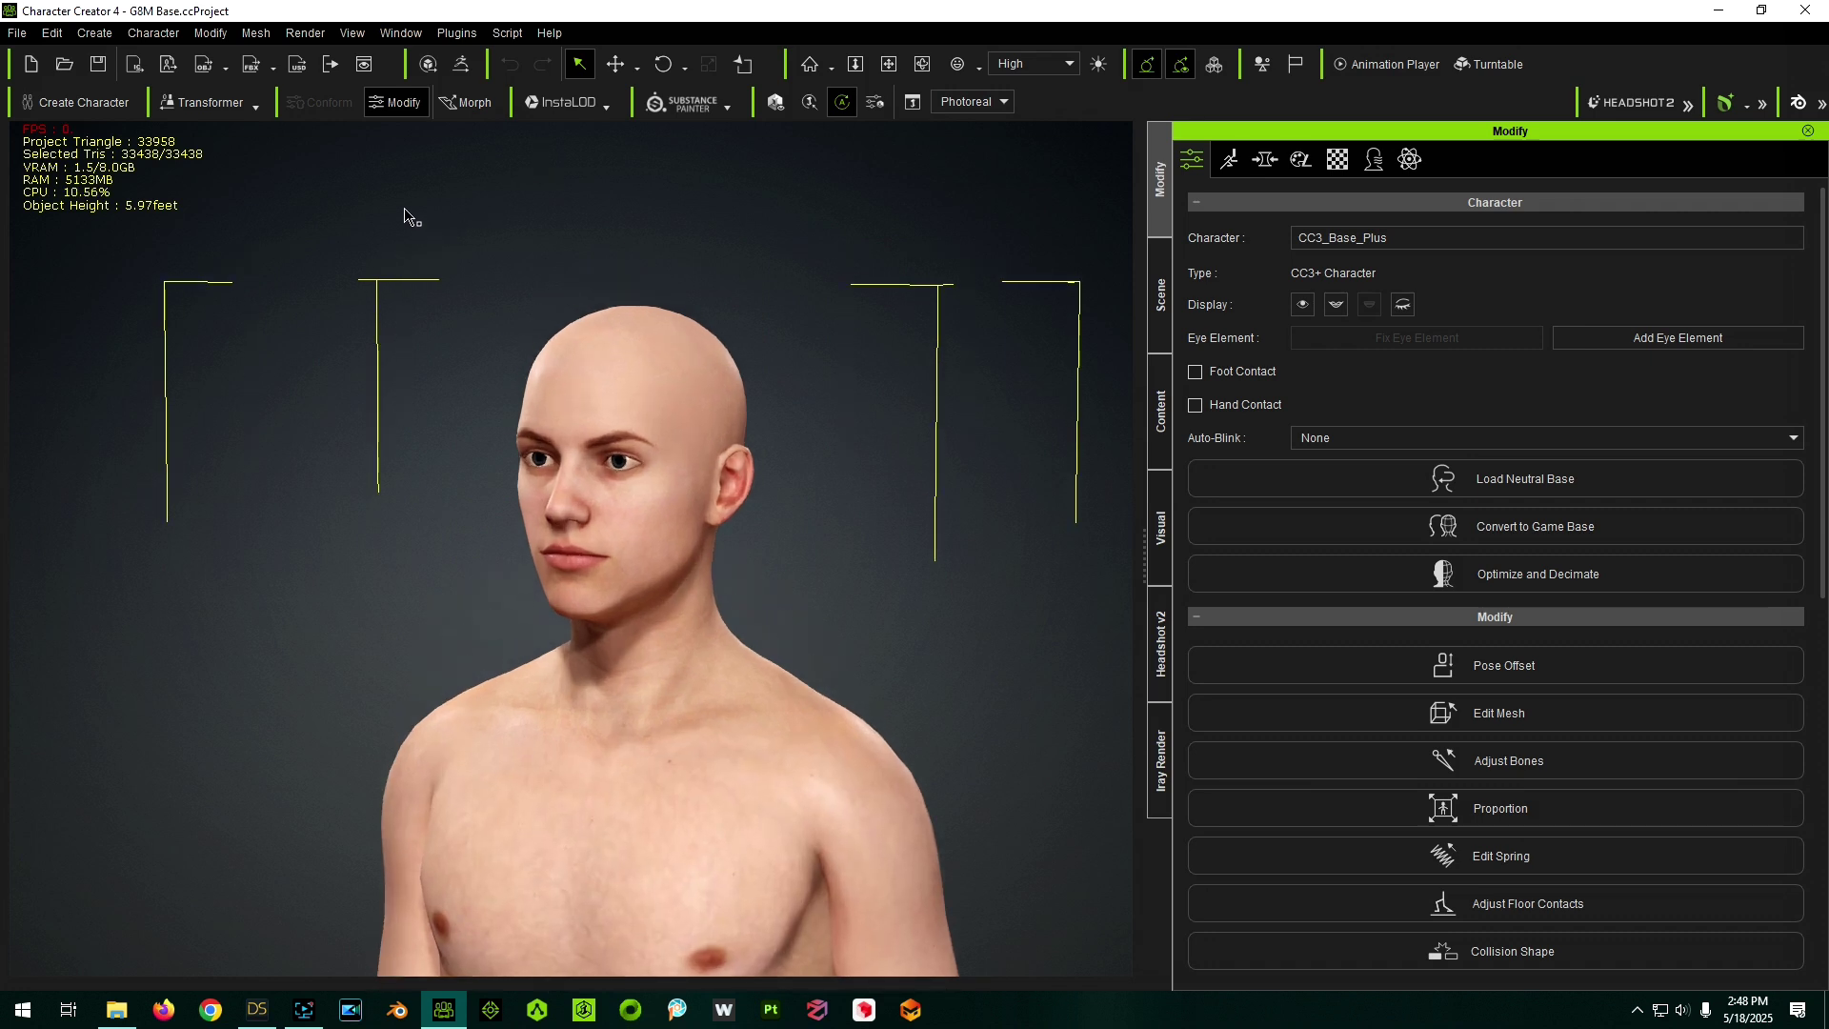
# - Deselect the base character in the G8M Base project
pyautogui.scroll(-2, 404, 217)
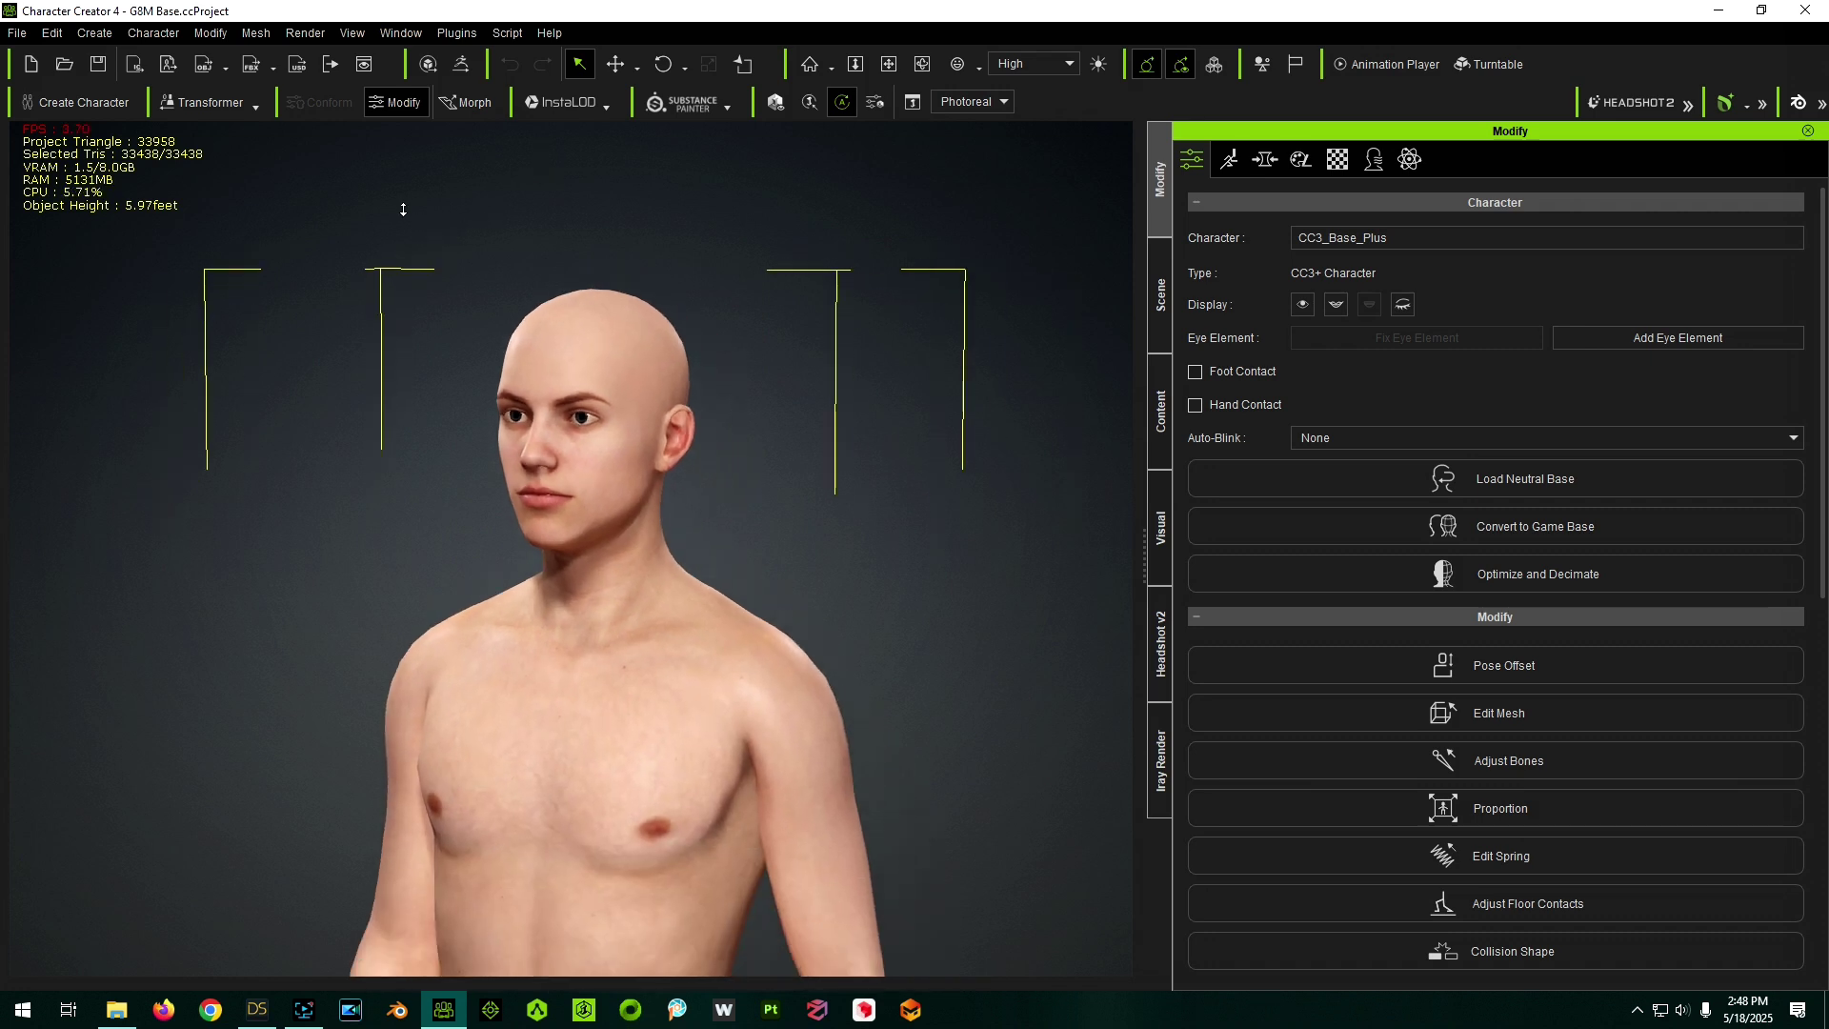
pyautogui.click(406, 215)
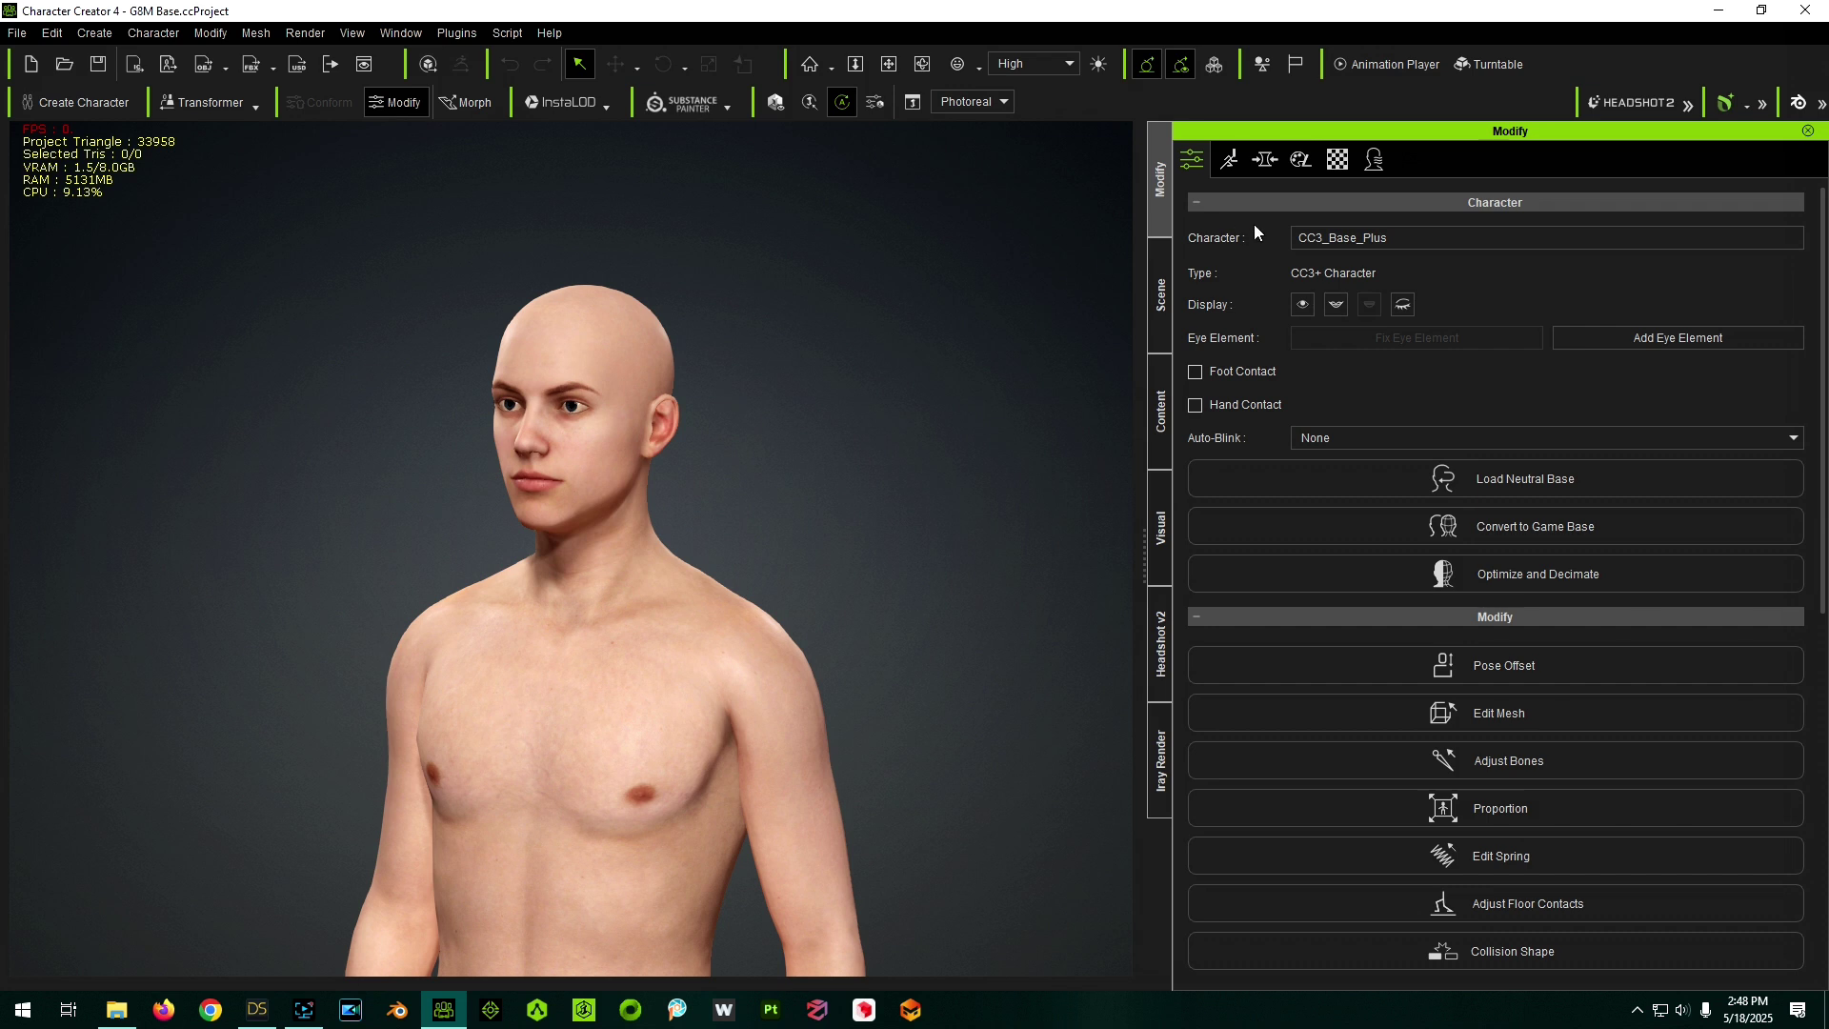
# - Display the base character's Ear morph sliders and look through the category down to its last entries
pyautogui.click(1263, 170)
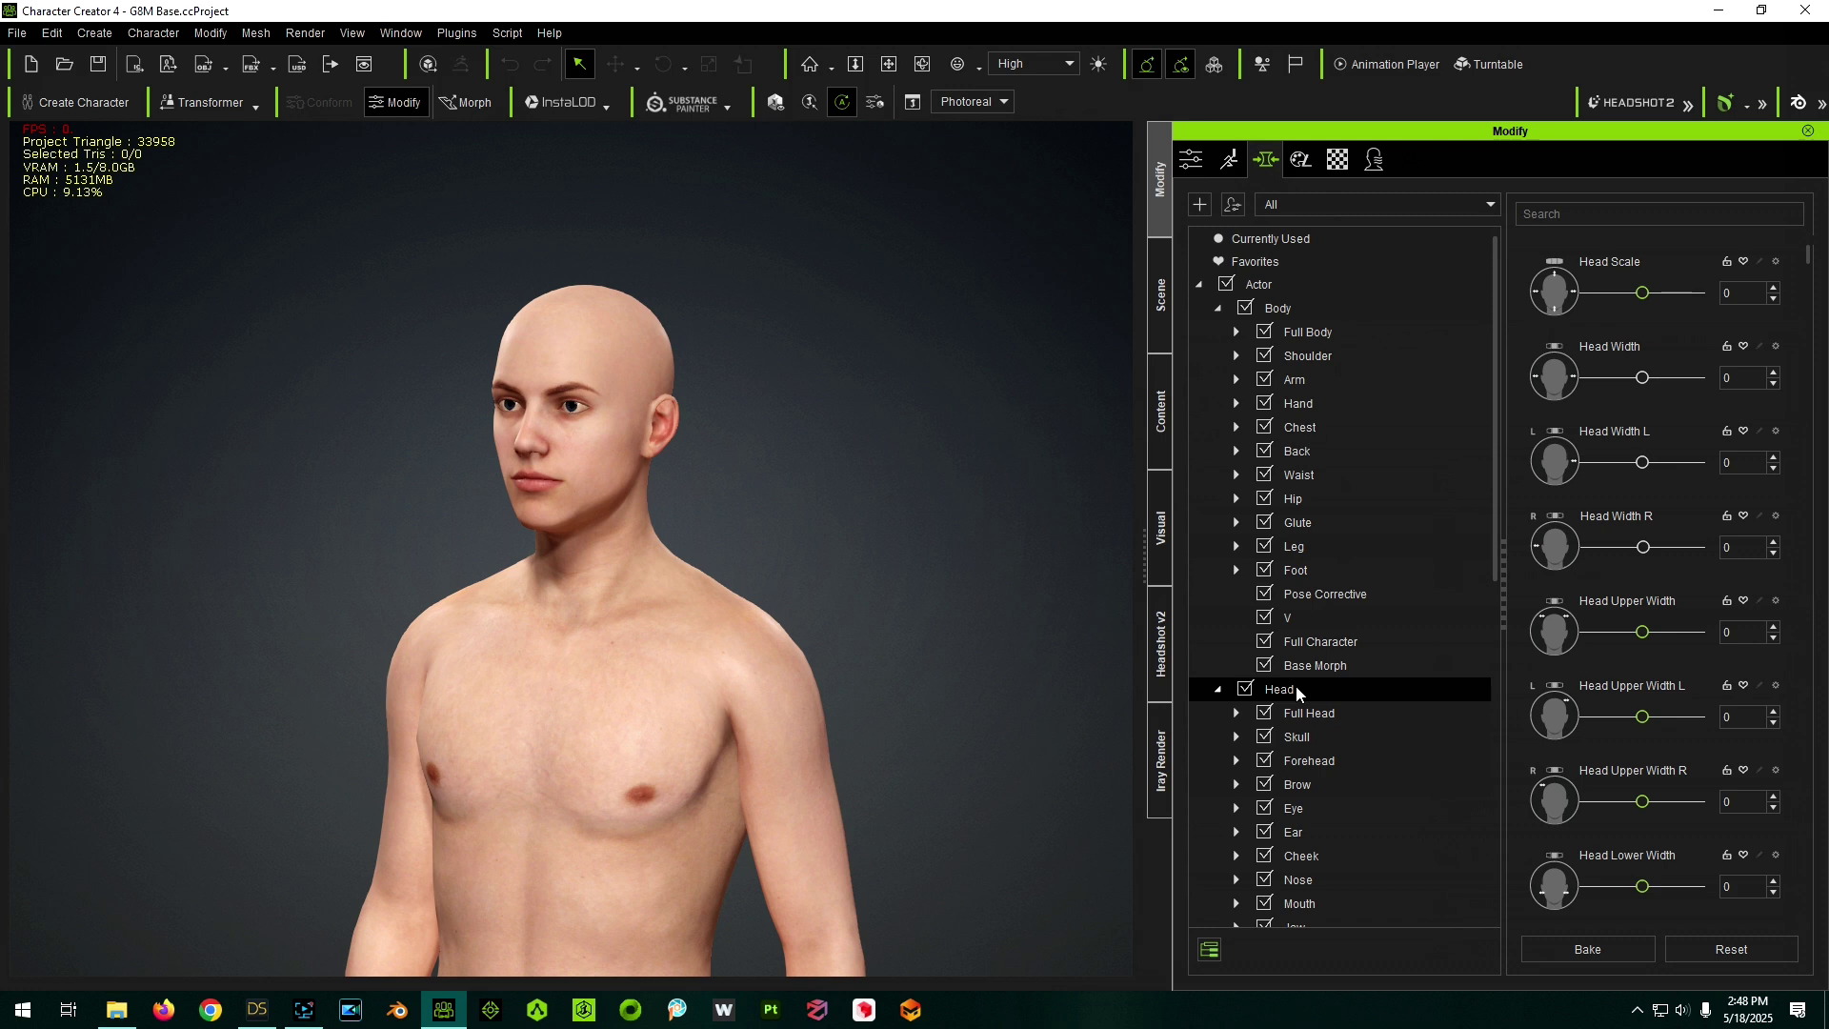
pyautogui.click(1310, 840)
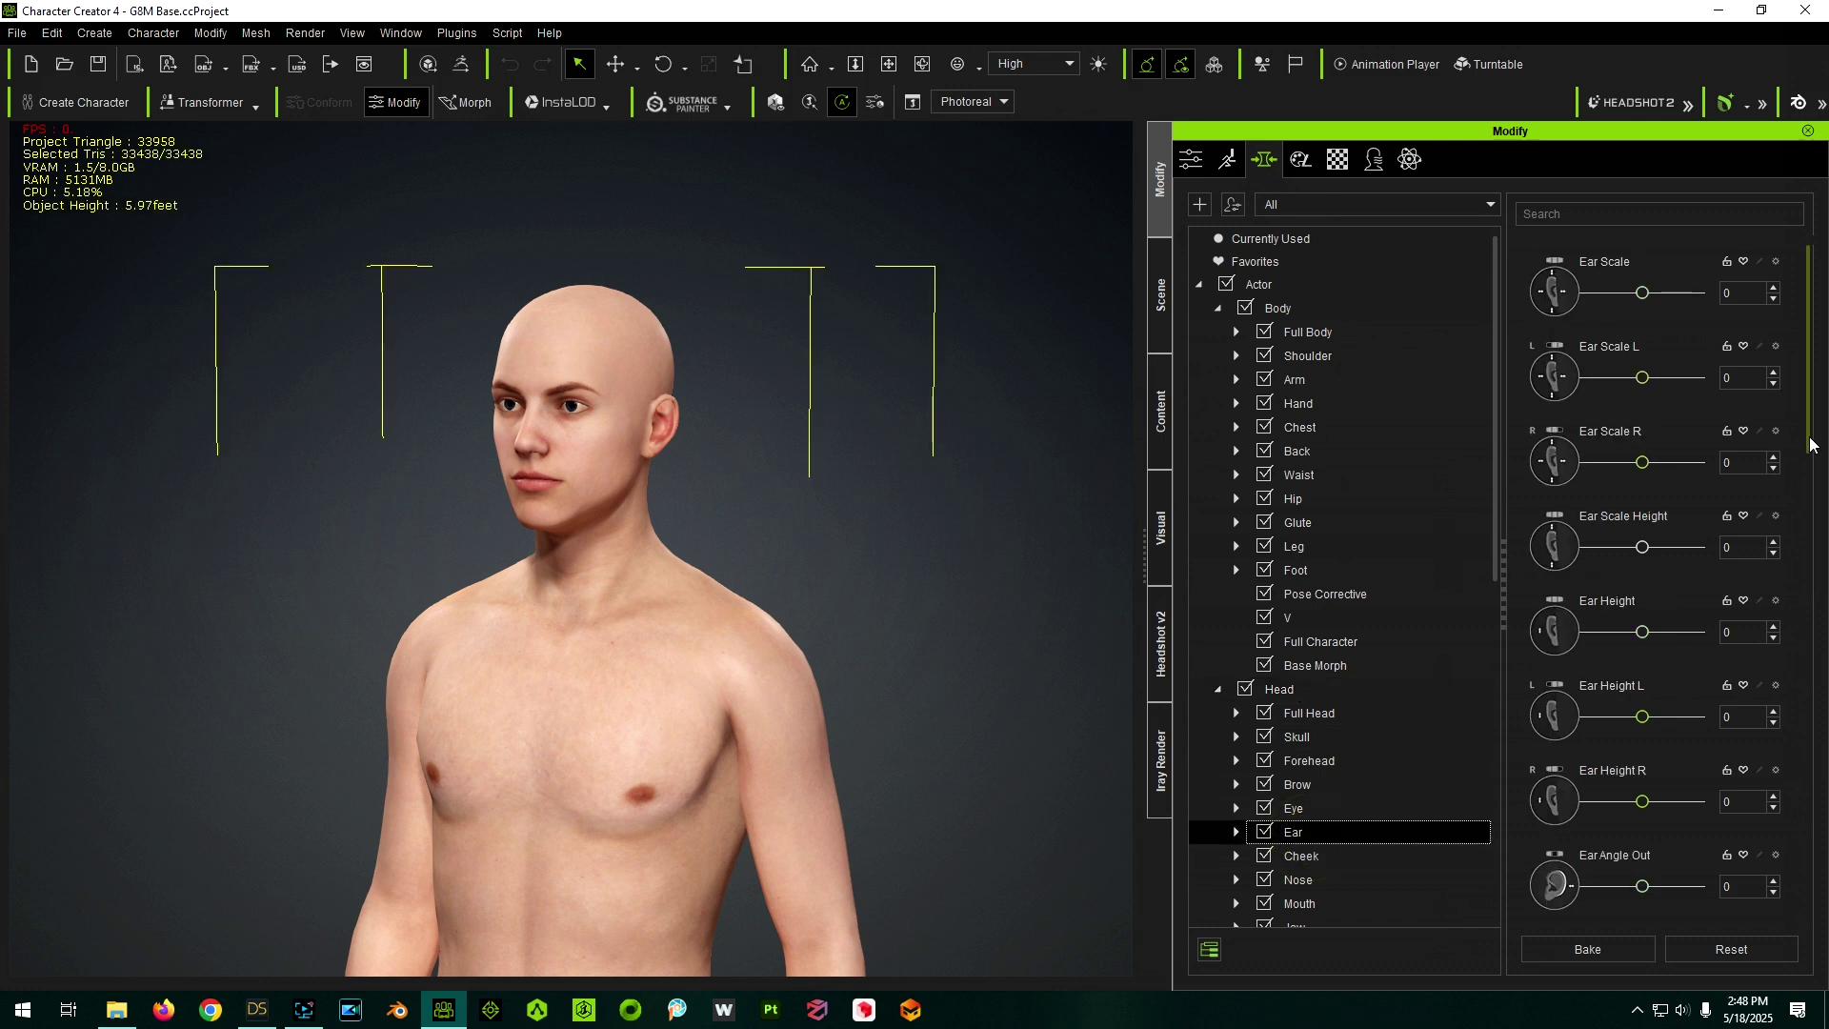
pyautogui.moveTo(1818, 426); pyautogui.dragTo(1818, 892)
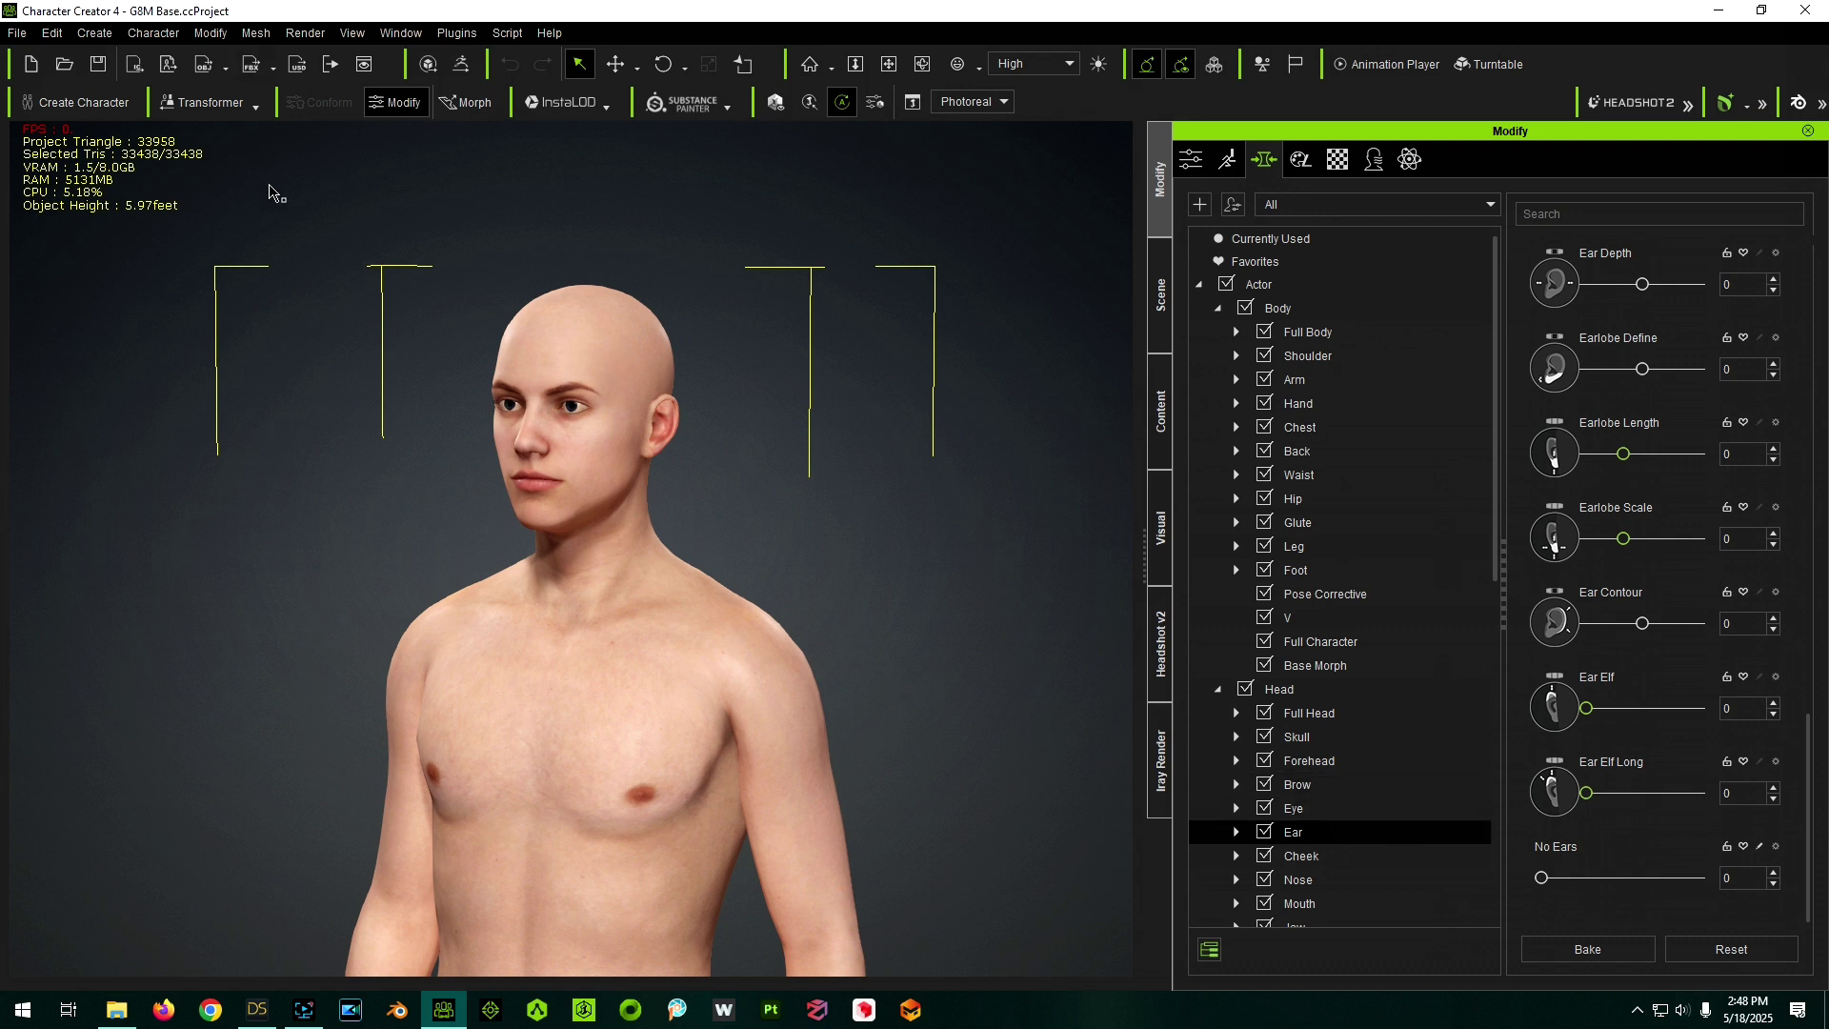
# - Start a new morph slider named Daz Elf Ears 01 in the Head category with the slider path Ear
pyautogui.click(87, 34)
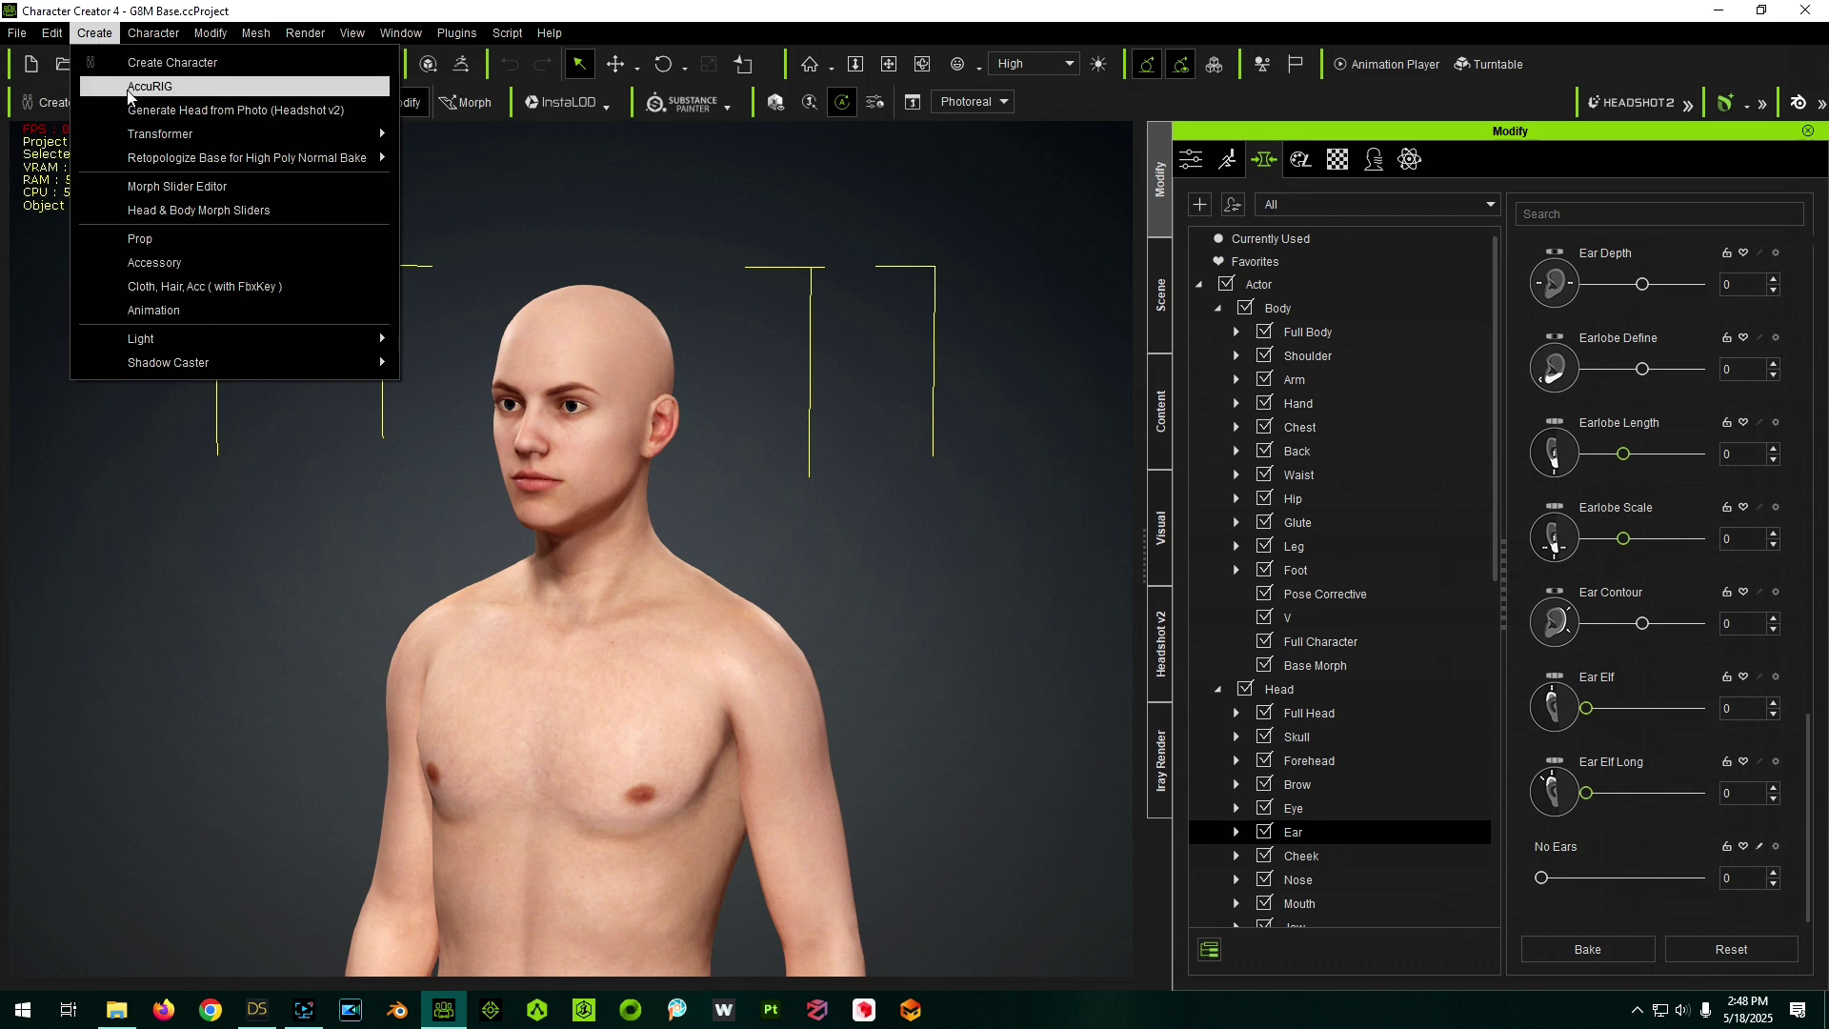
pyautogui.click(171, 194)
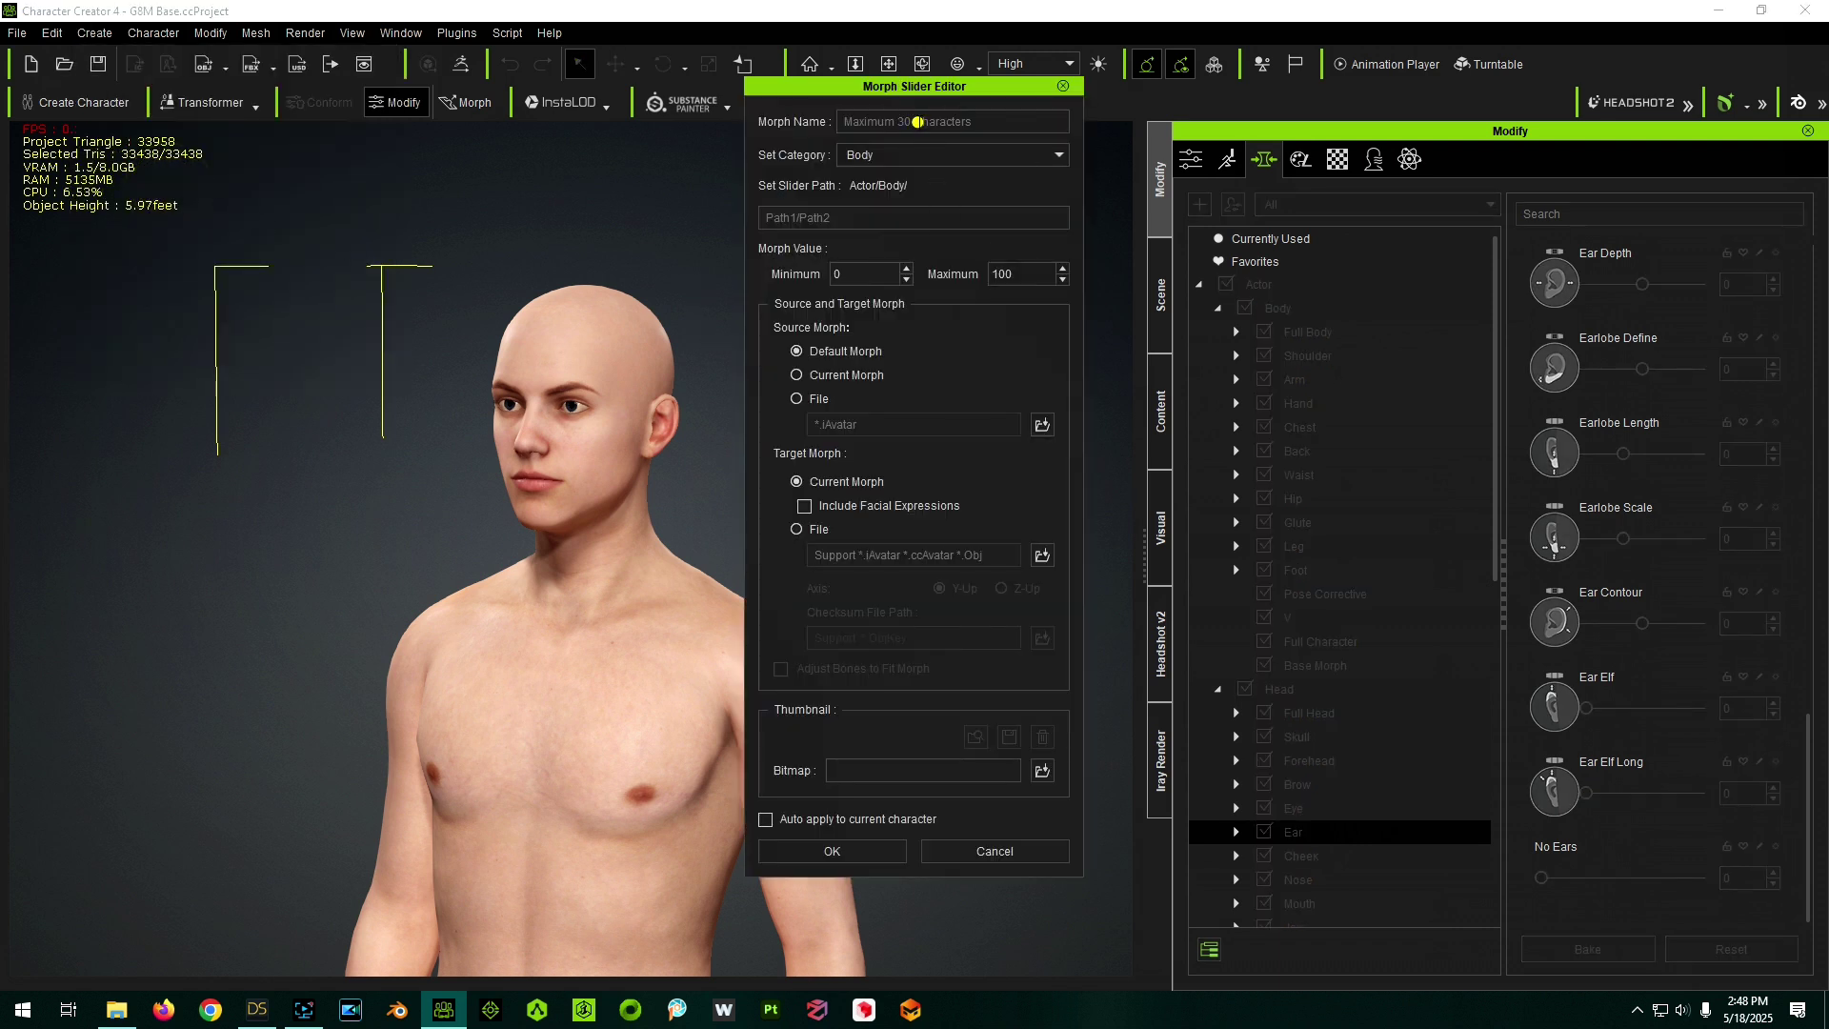
pyautogui.write('Daz Elf Ears 01')
pyautogui.click(903, 160)
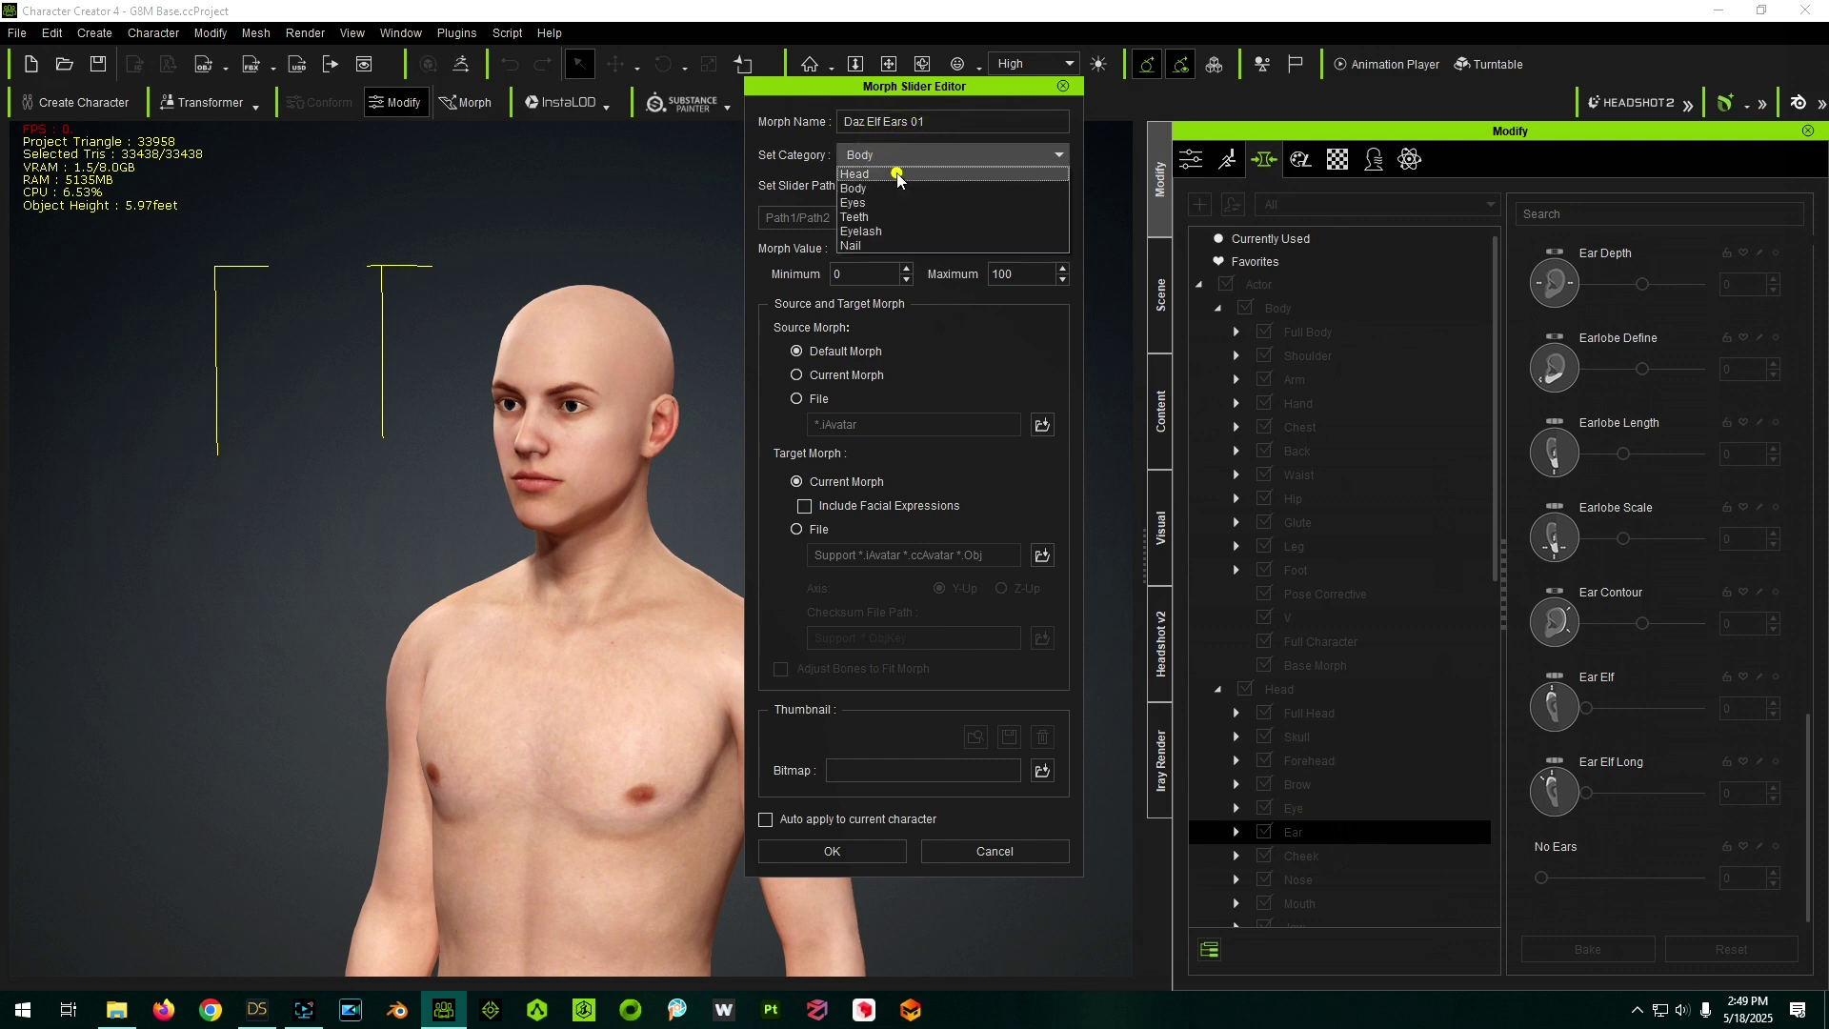
pyautogui.click(898, 175)
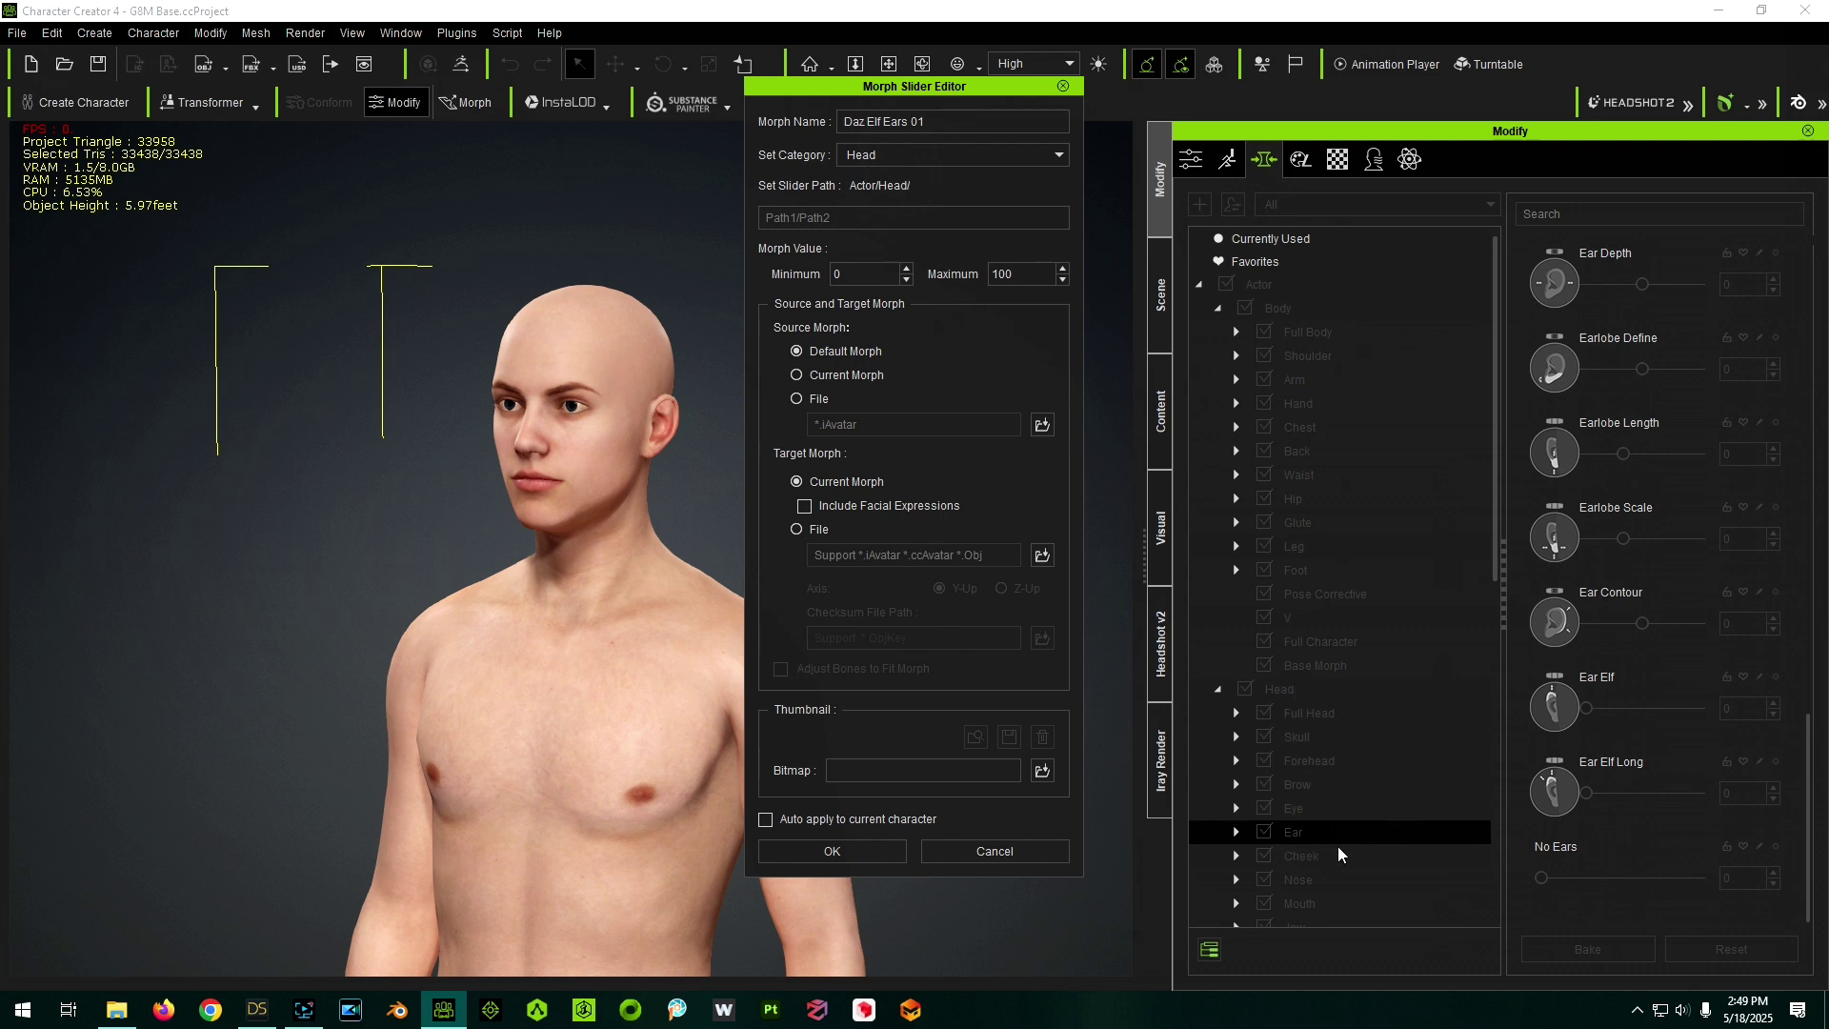
pyautogui.click(857, 217)
pyautogui.write('Ear')
# - Create the slider from the current morph to the target file G8M Elf Ears 01.iAvatar, applying it automatically to the current character
pyautogui.click(798, 375)
pyautogui.click(798, 529)
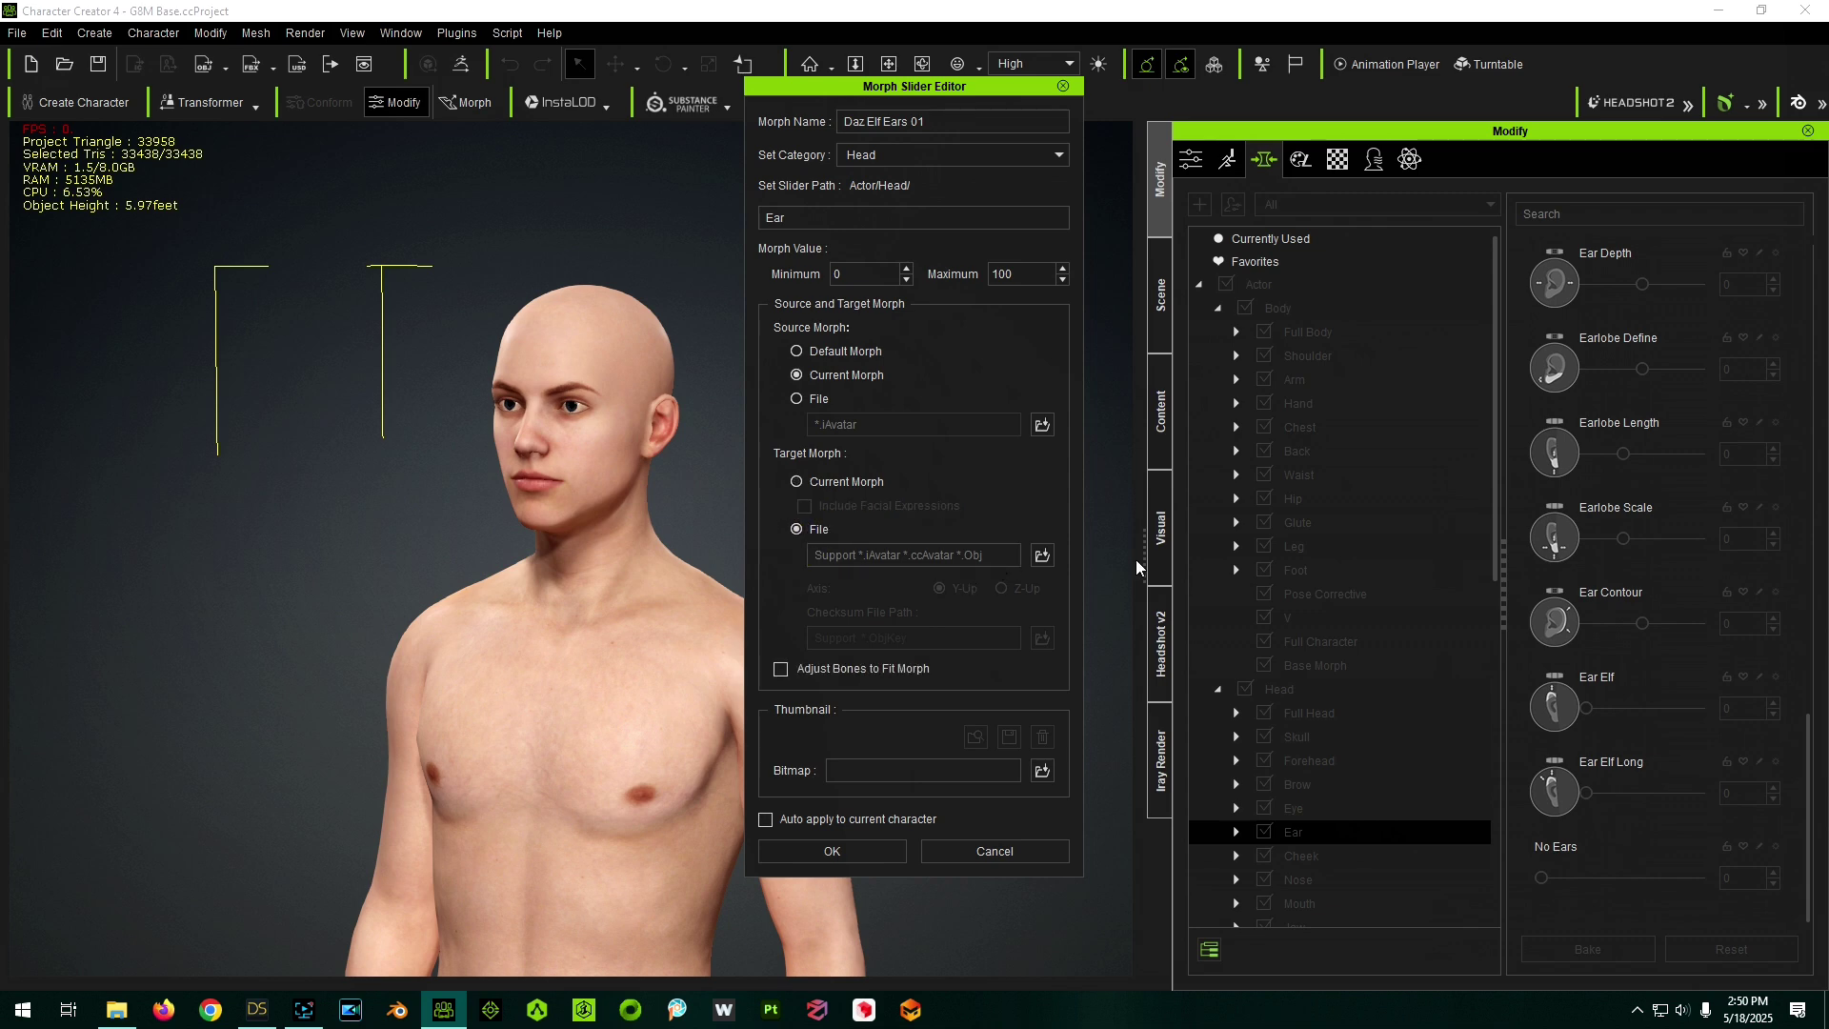
pyautogui.click(1042, 555)
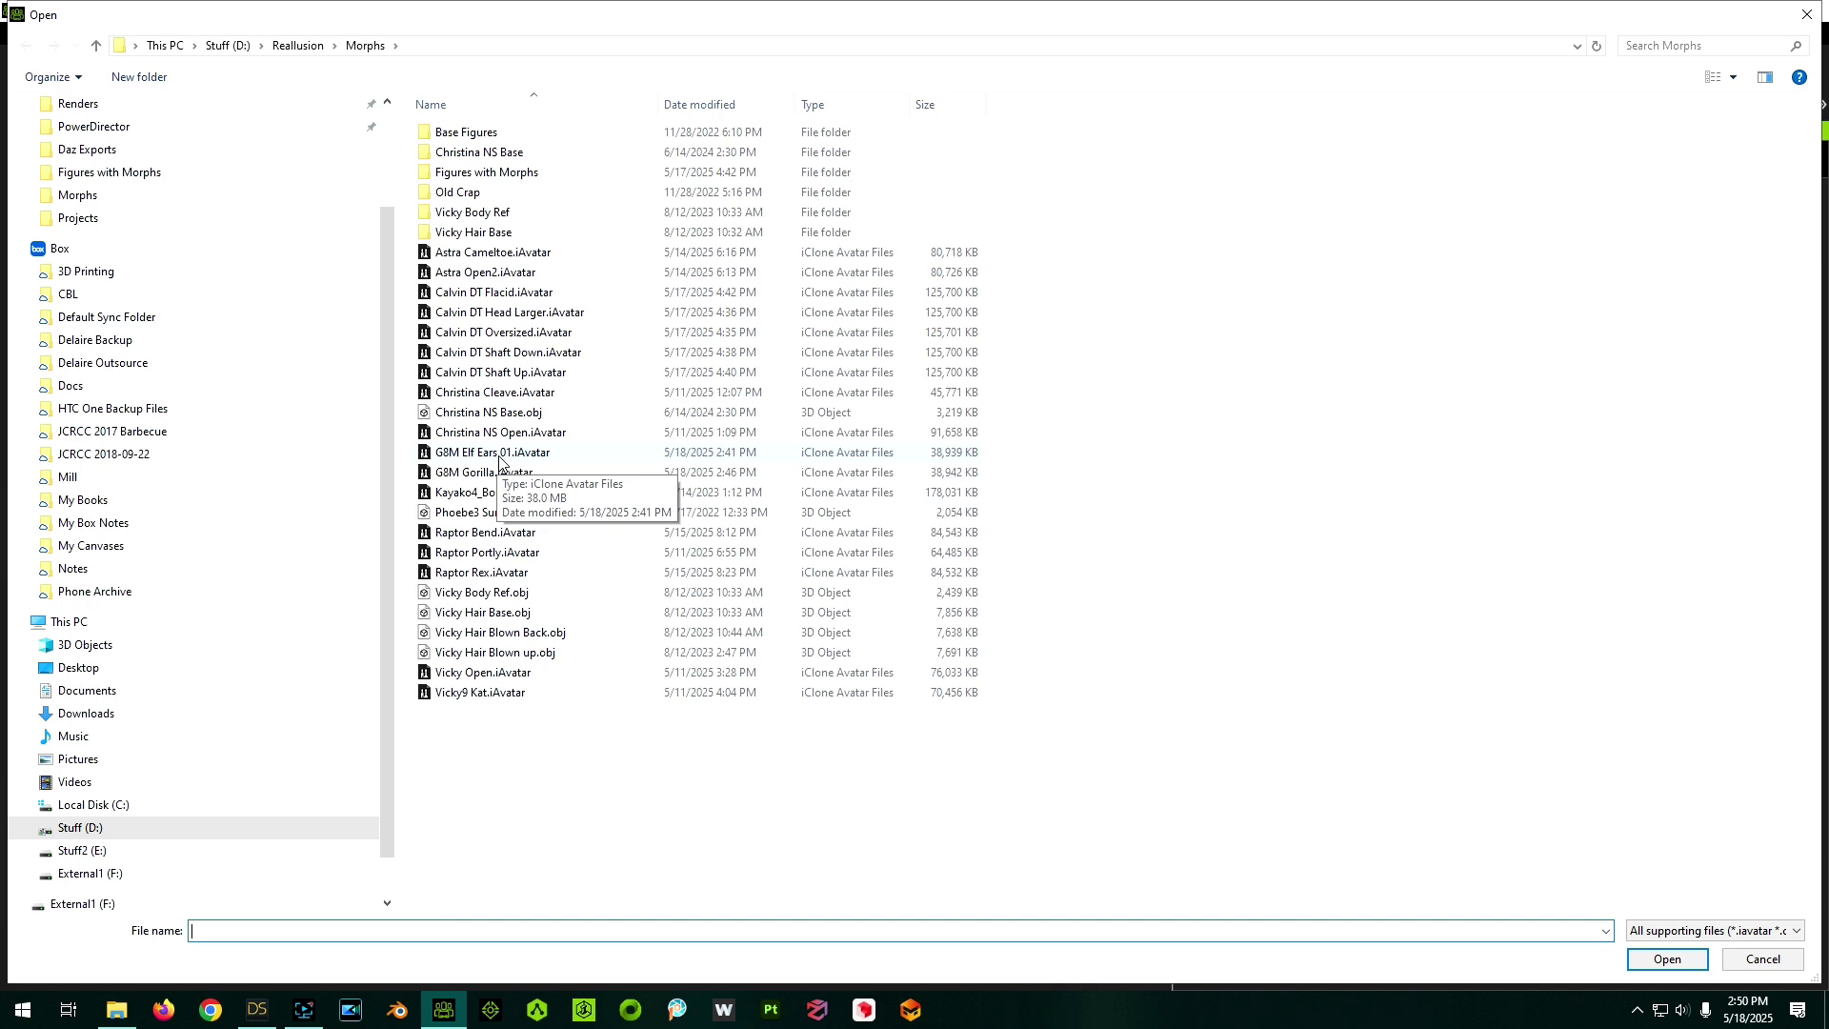
pyautogui.doubleClick(499, 454)
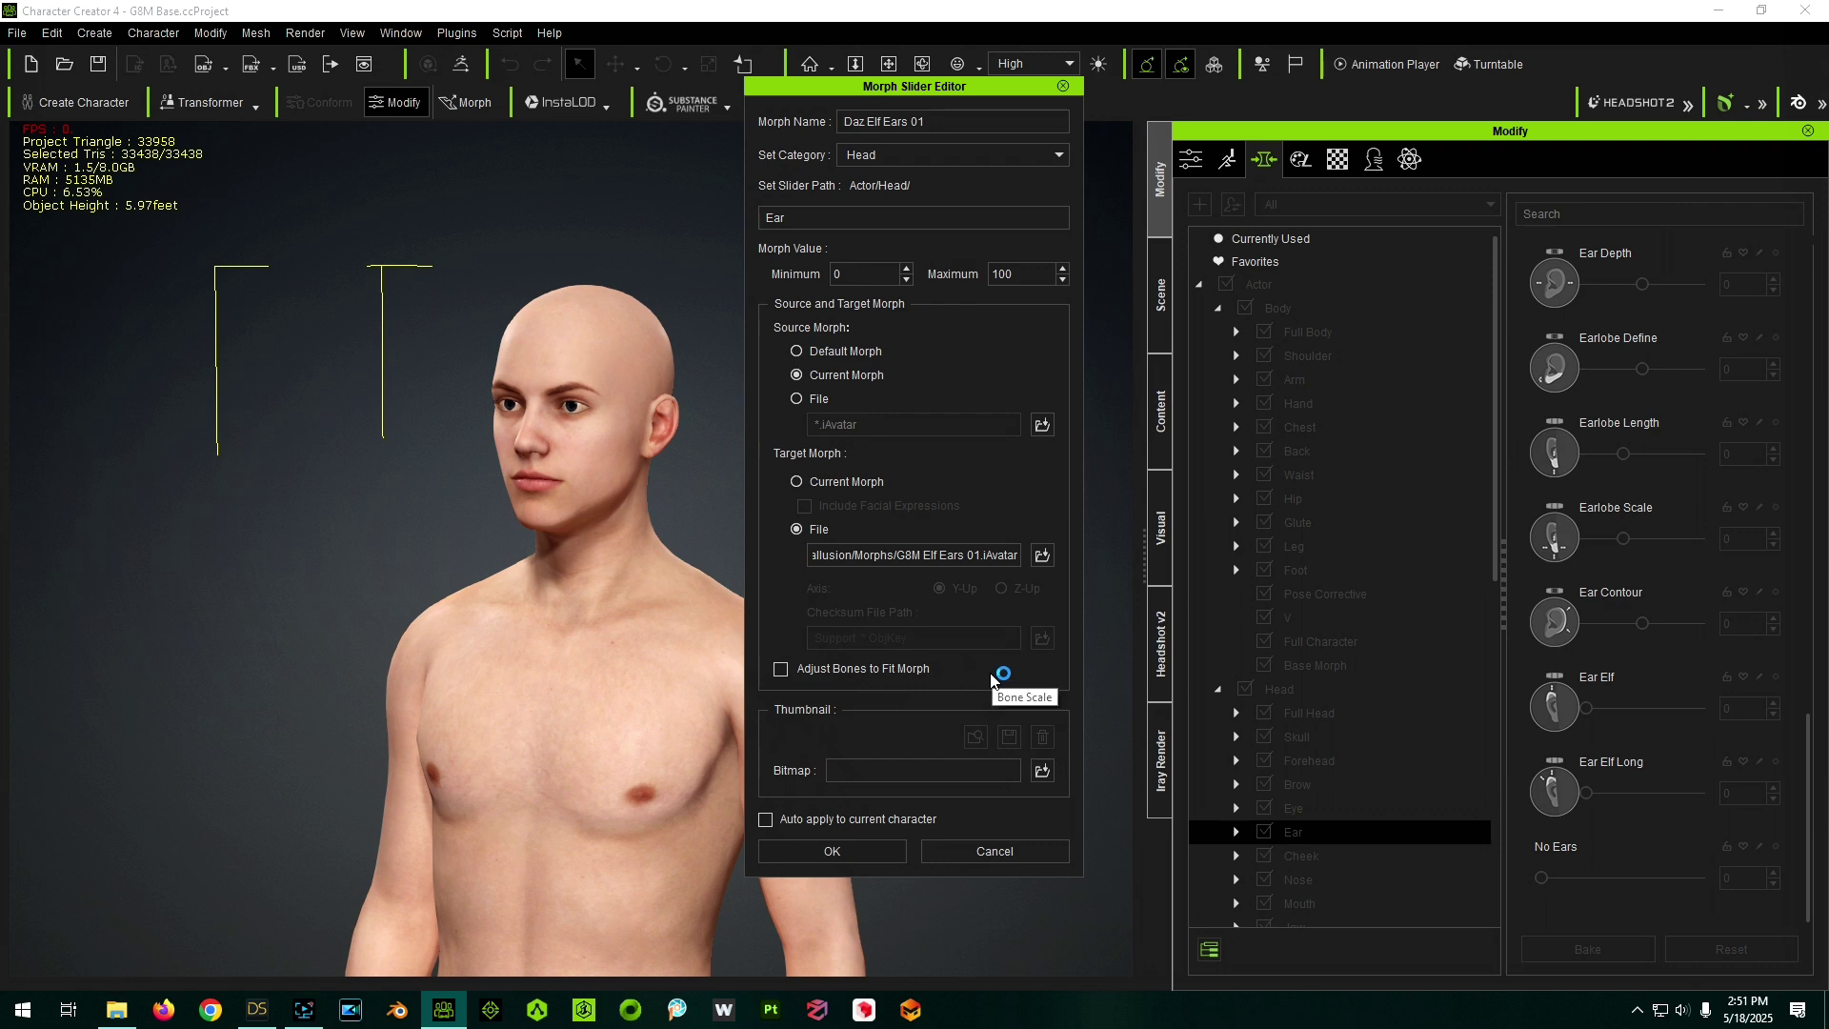
pyautogui.click(765, 821)
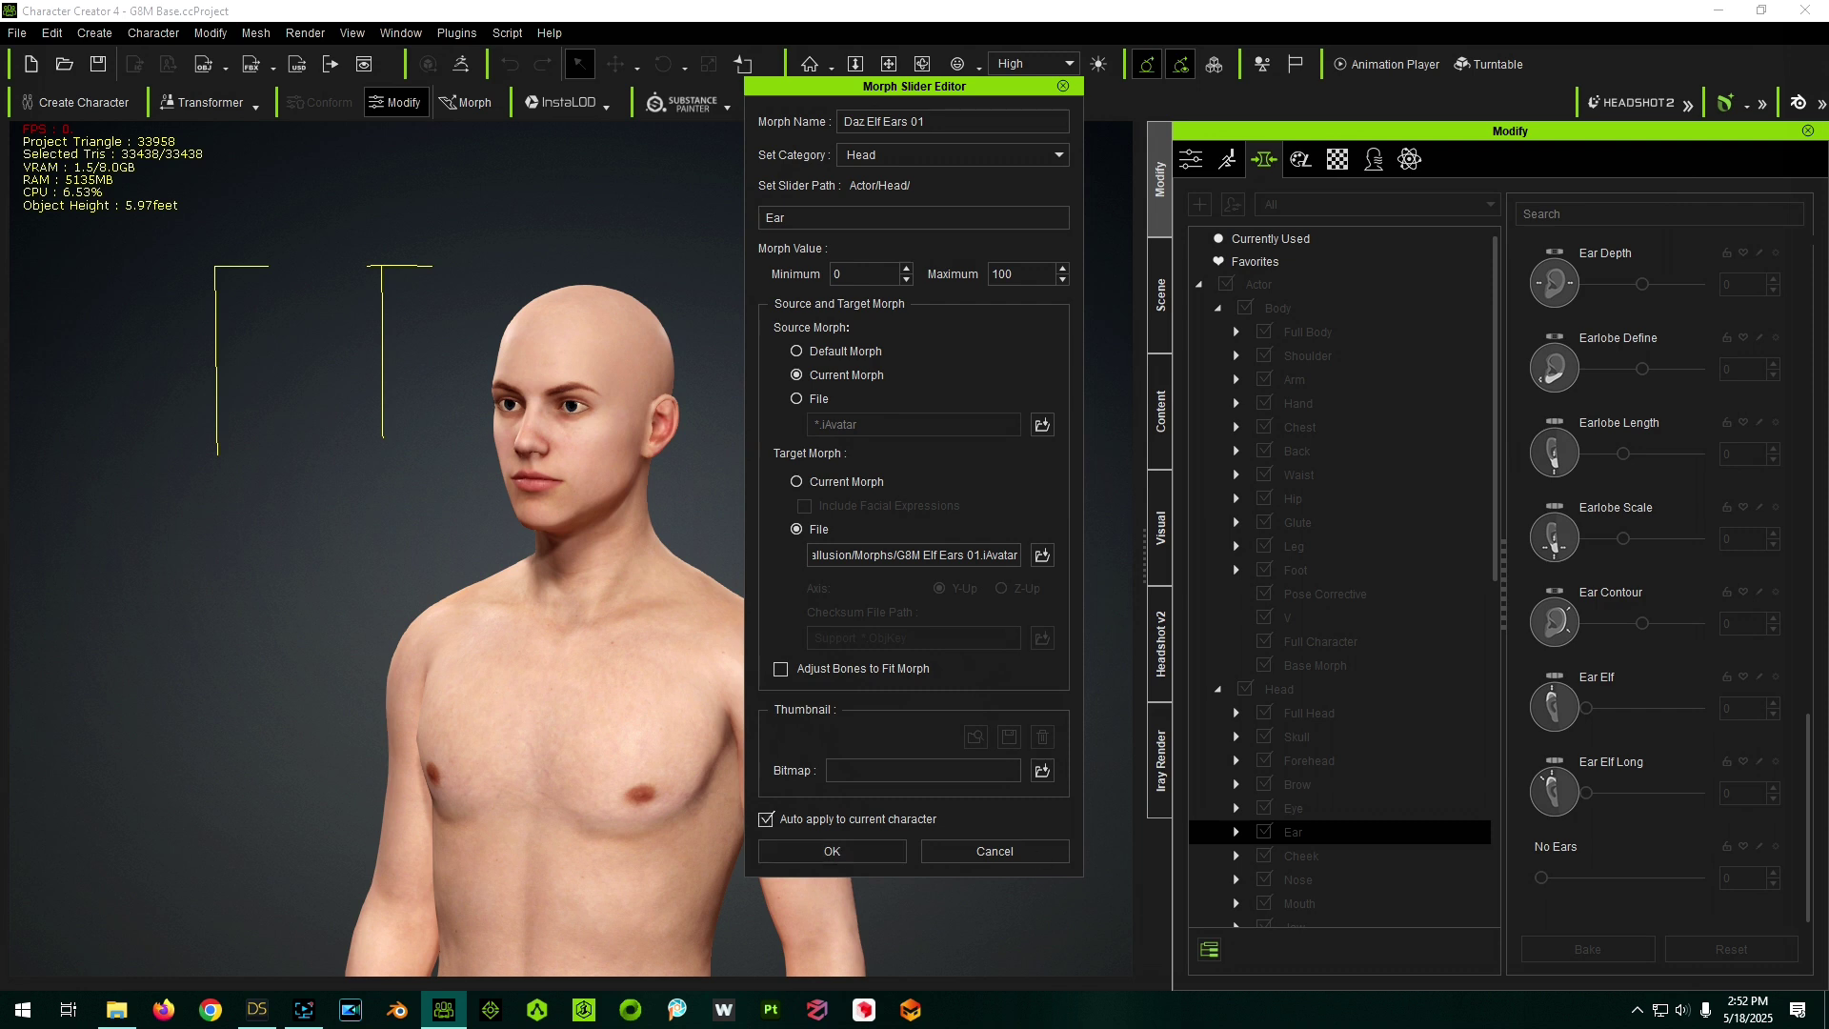
pyautogui.click(830, 850)
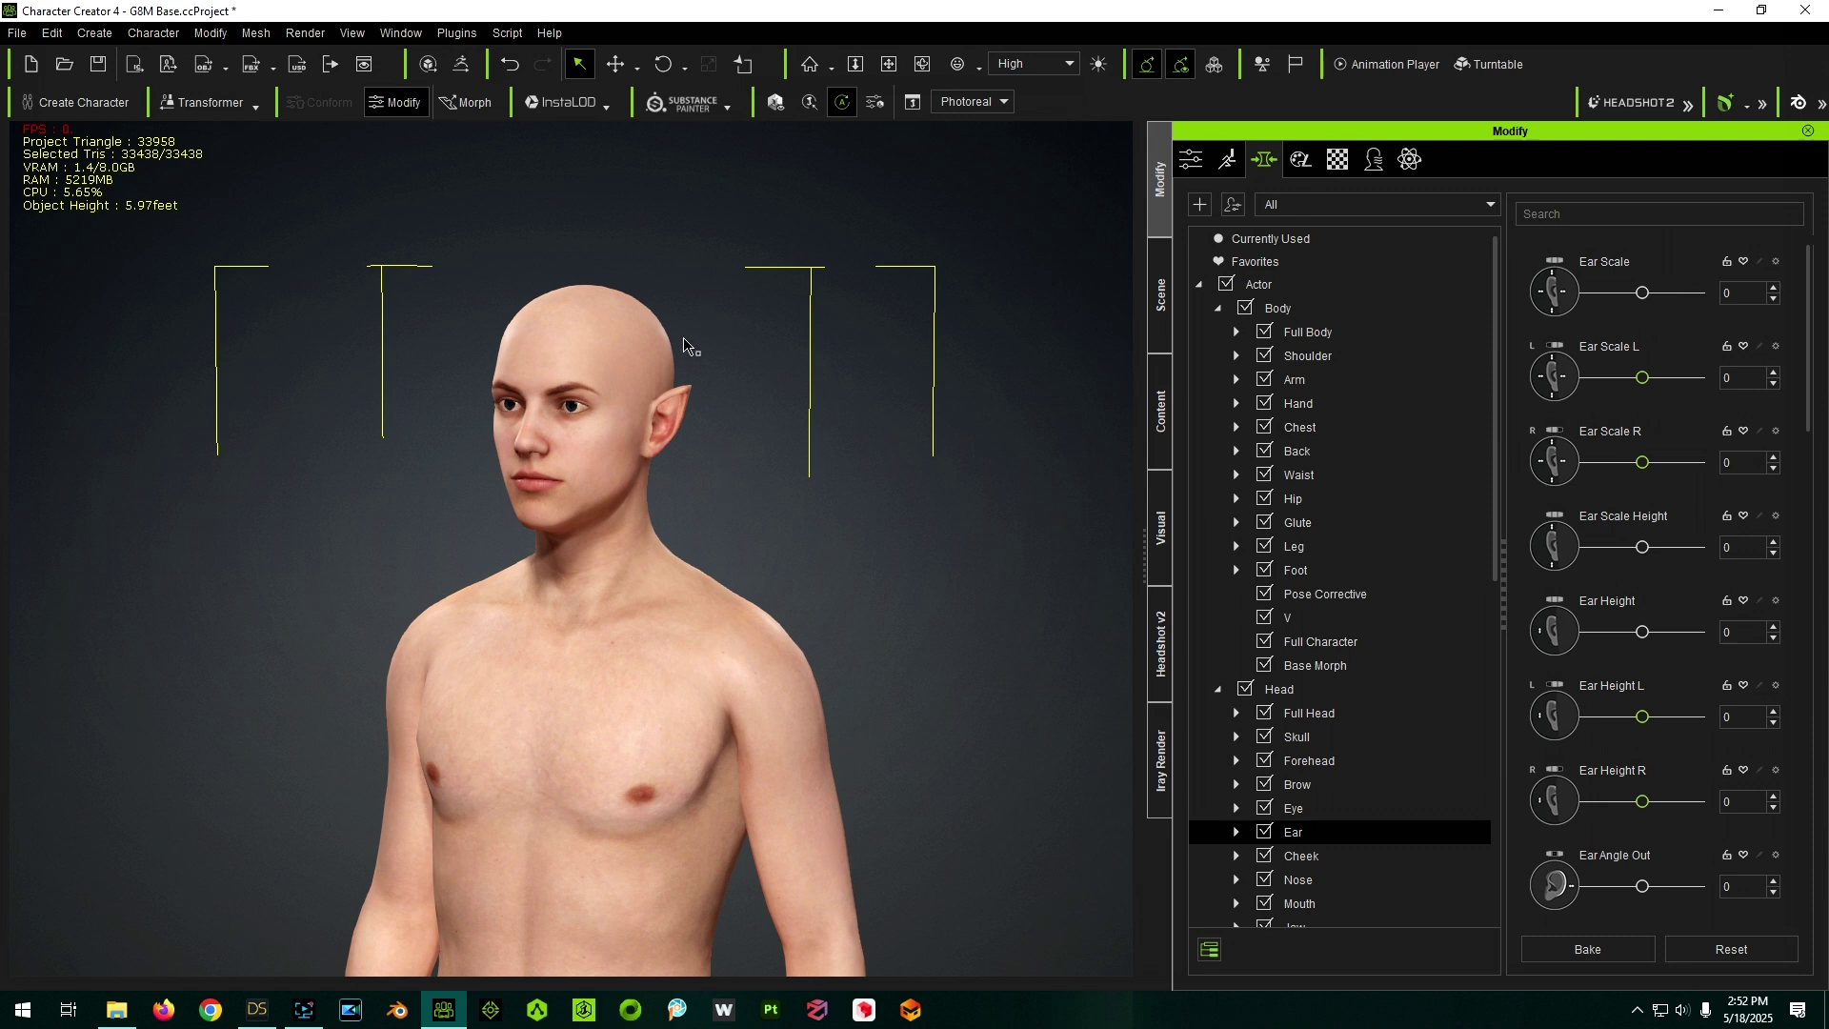
# - Turn on mesh subdivision for CC3_Base_Plus and inspect the elf ears up close
pyautogui.scroll(5, 681, 336)
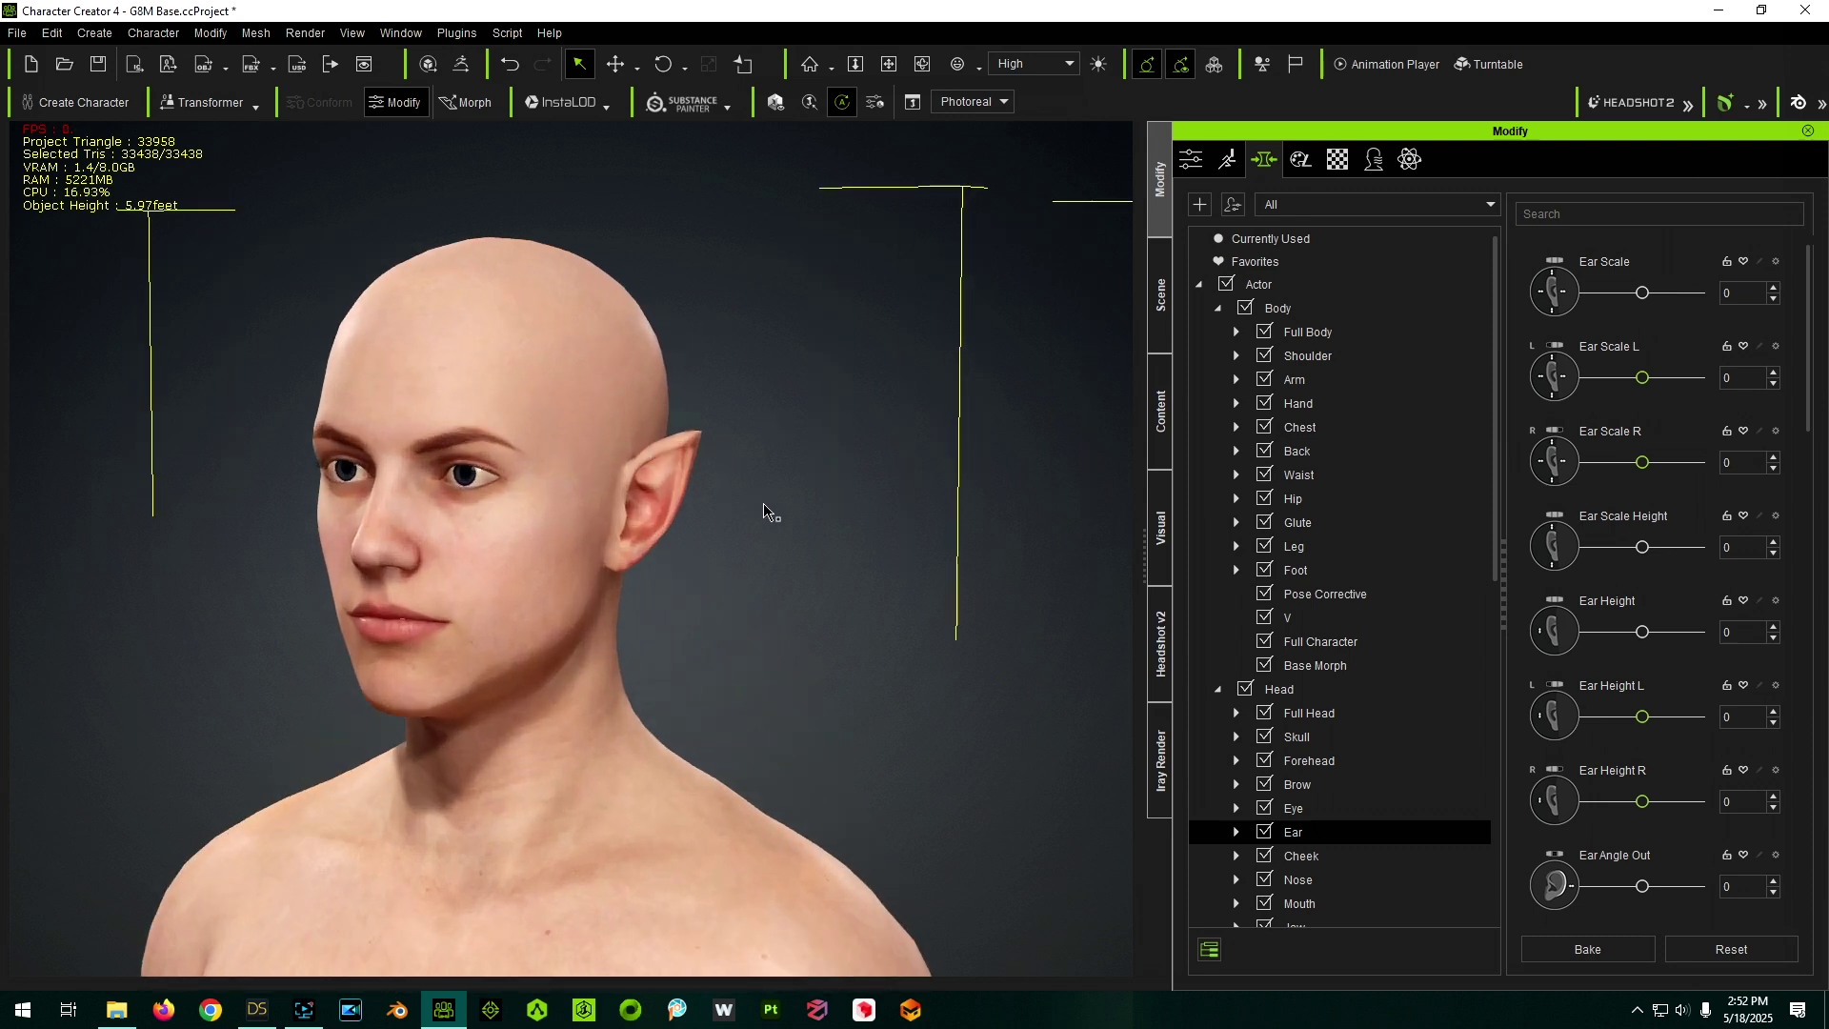
pyautogui.moveTo(906, 711); pyautogui.dragTo(743, 678, button='right')
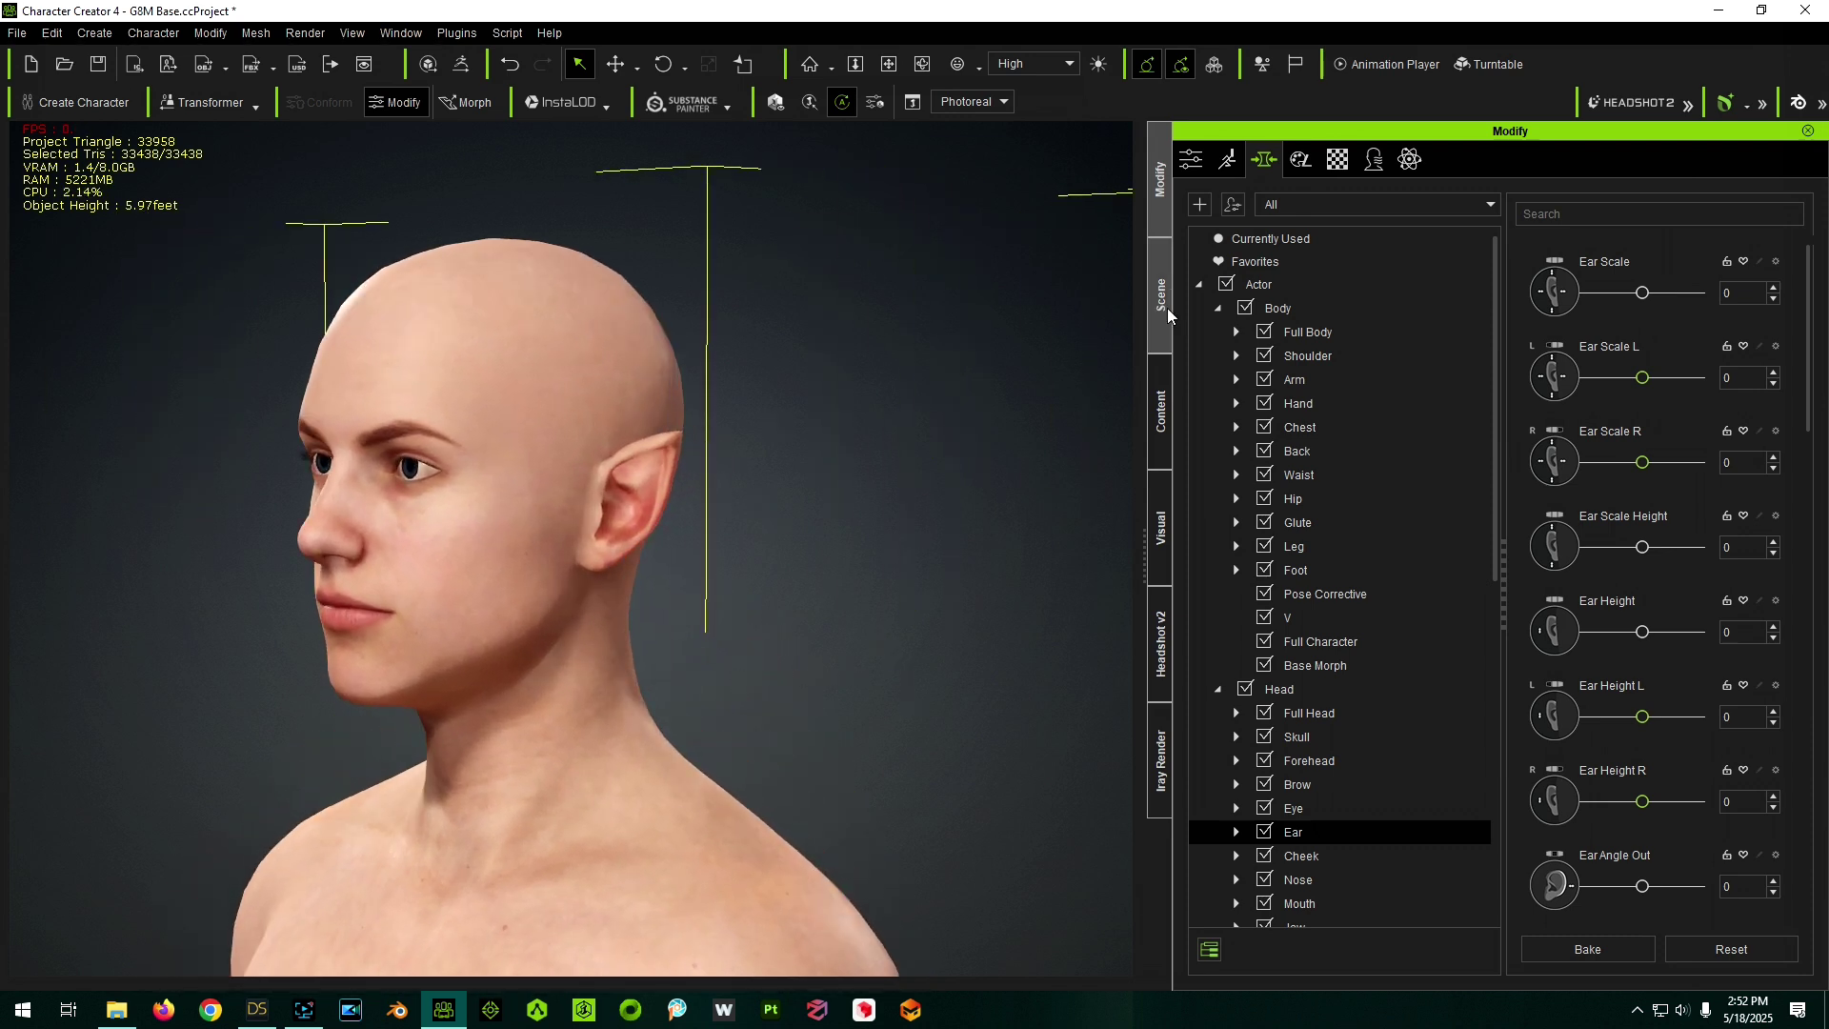
pyautogui.click(1168, 307)
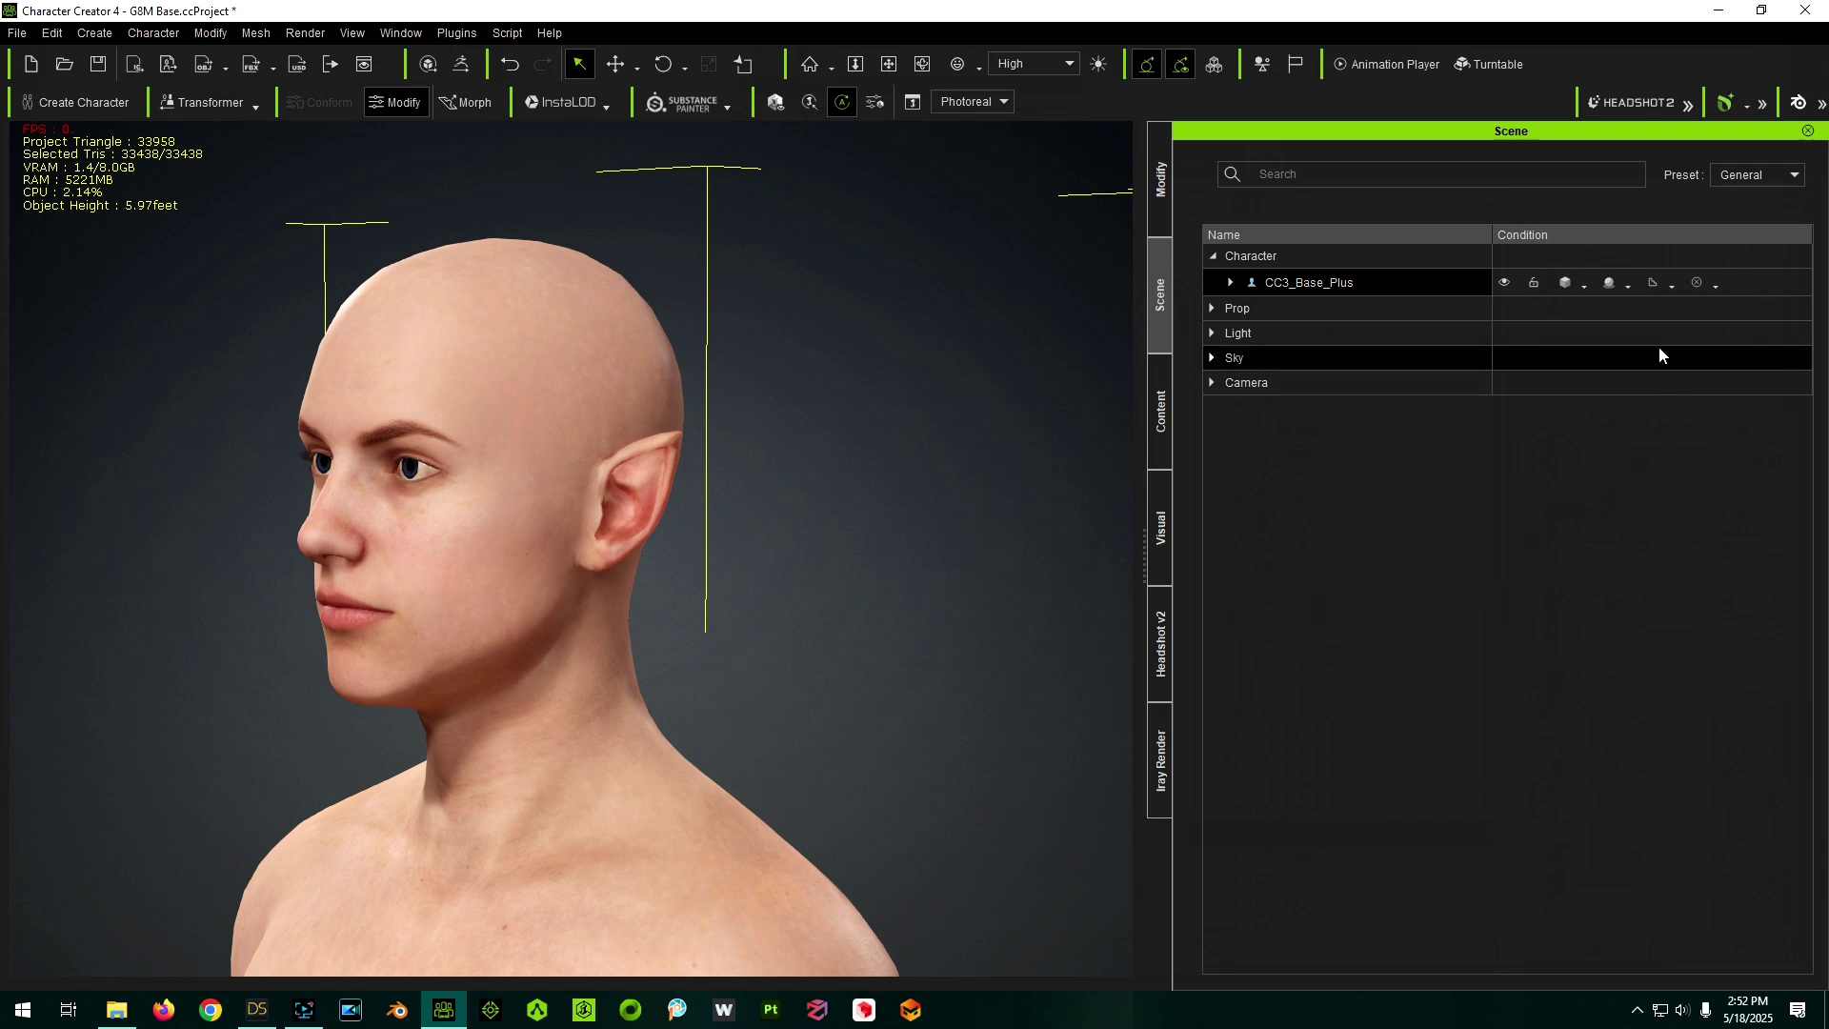
pyautogui.click(1673, 286)
pyautogui.click(1705, 340)
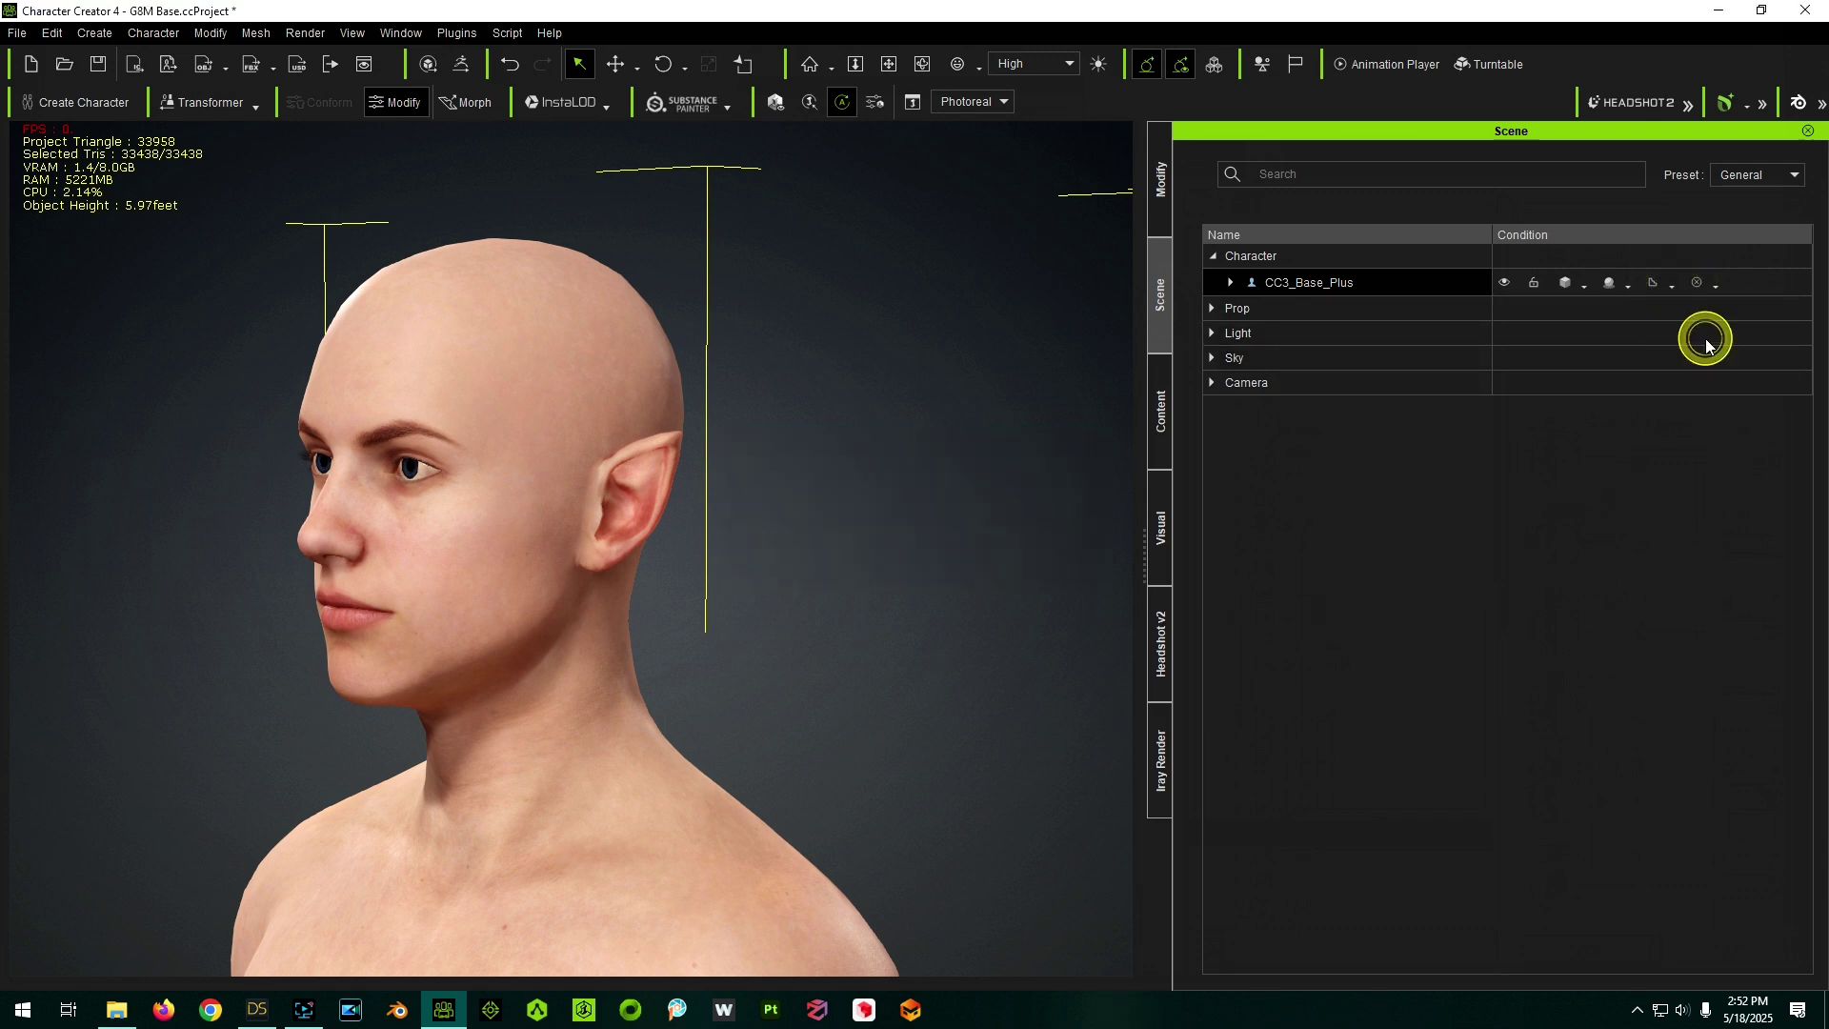
pyautogui.scroll(2, 596, 410)
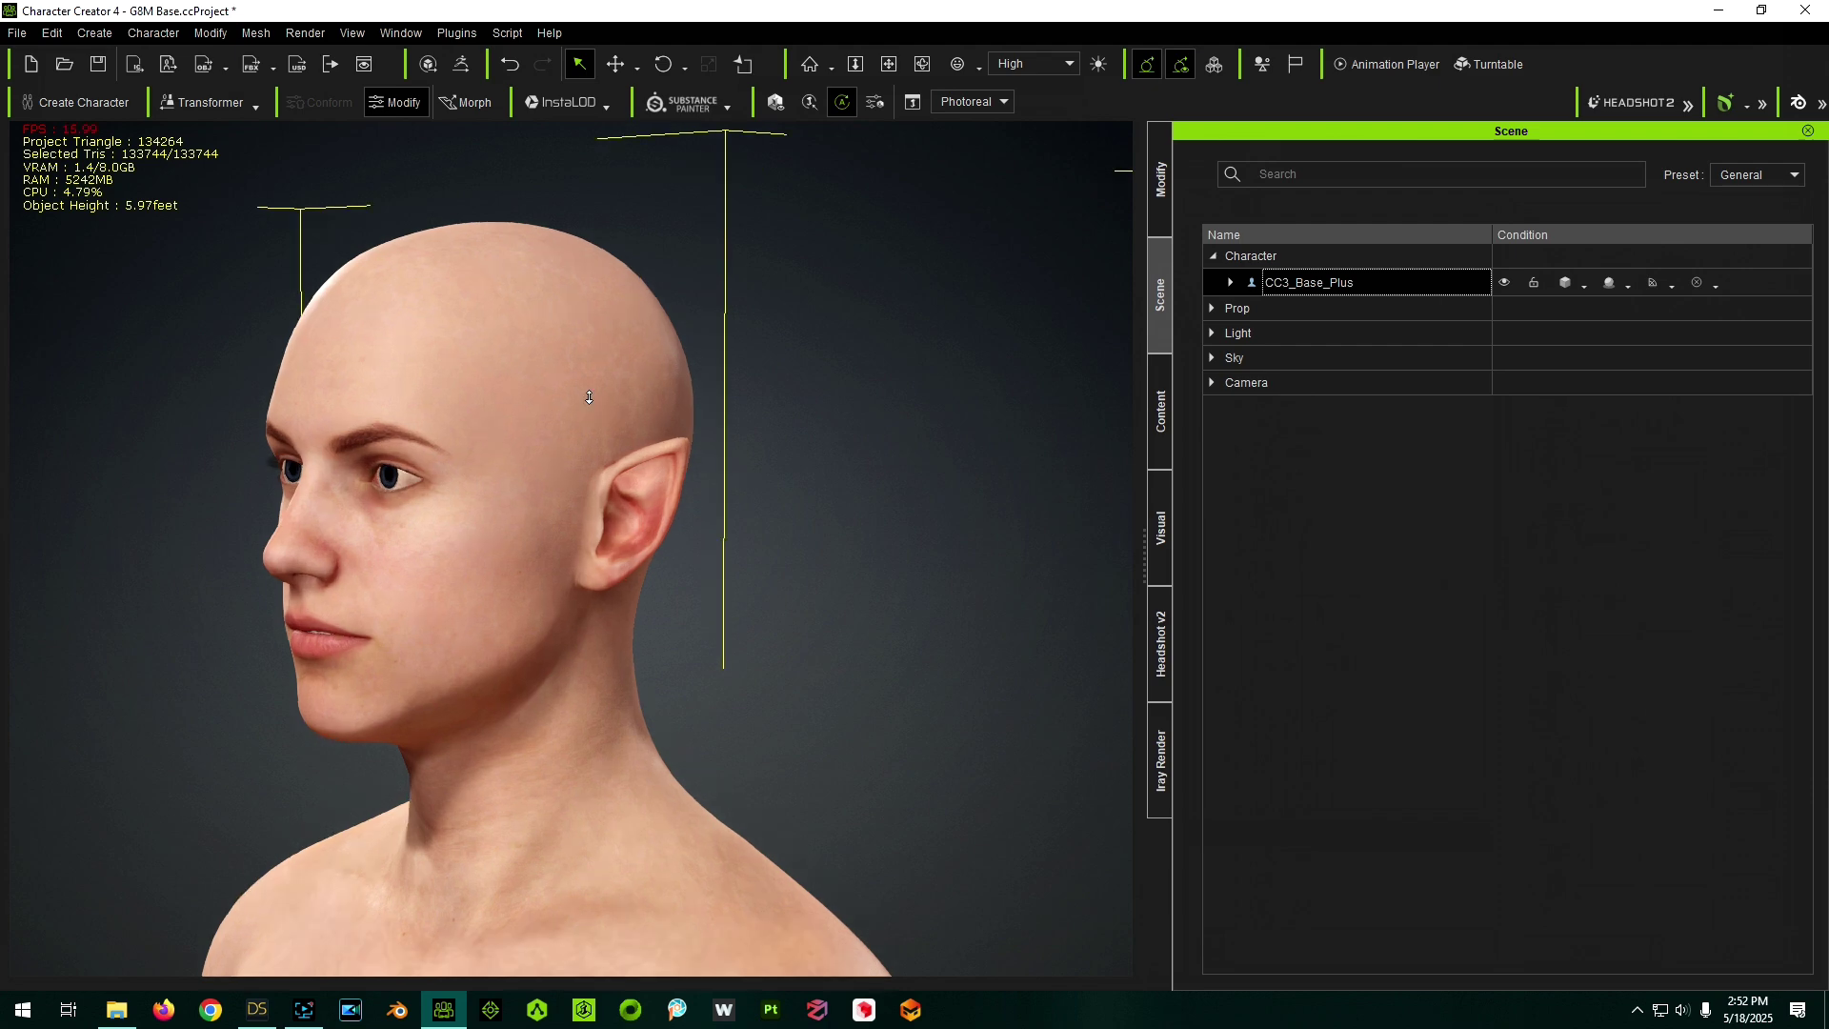
# - Compare the ears with the DAZ Studio figure, test the Daz Elf Ears 01 slider over its full range, leave it at 0 and check the currently used morphs
pyautogui.click(255, 1010)
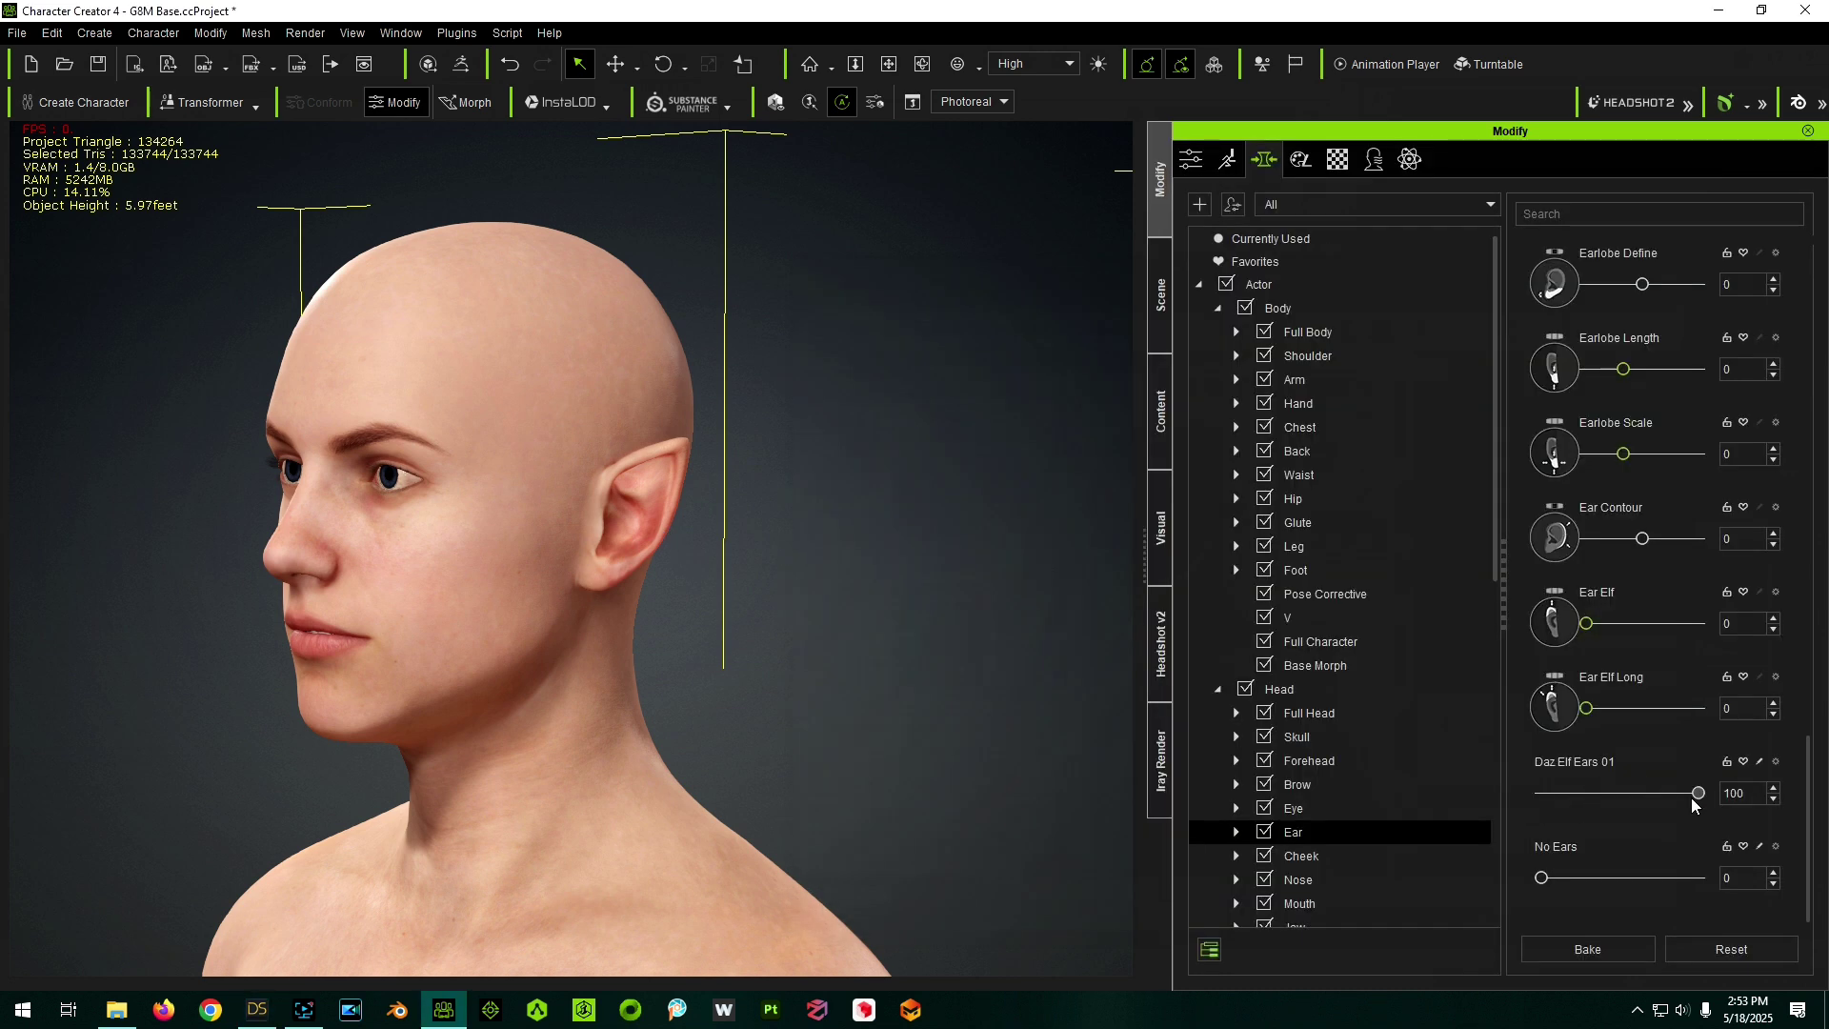
pyautogui.moveTo(1699, 794); pyautogui.dragTo(1443, 815)
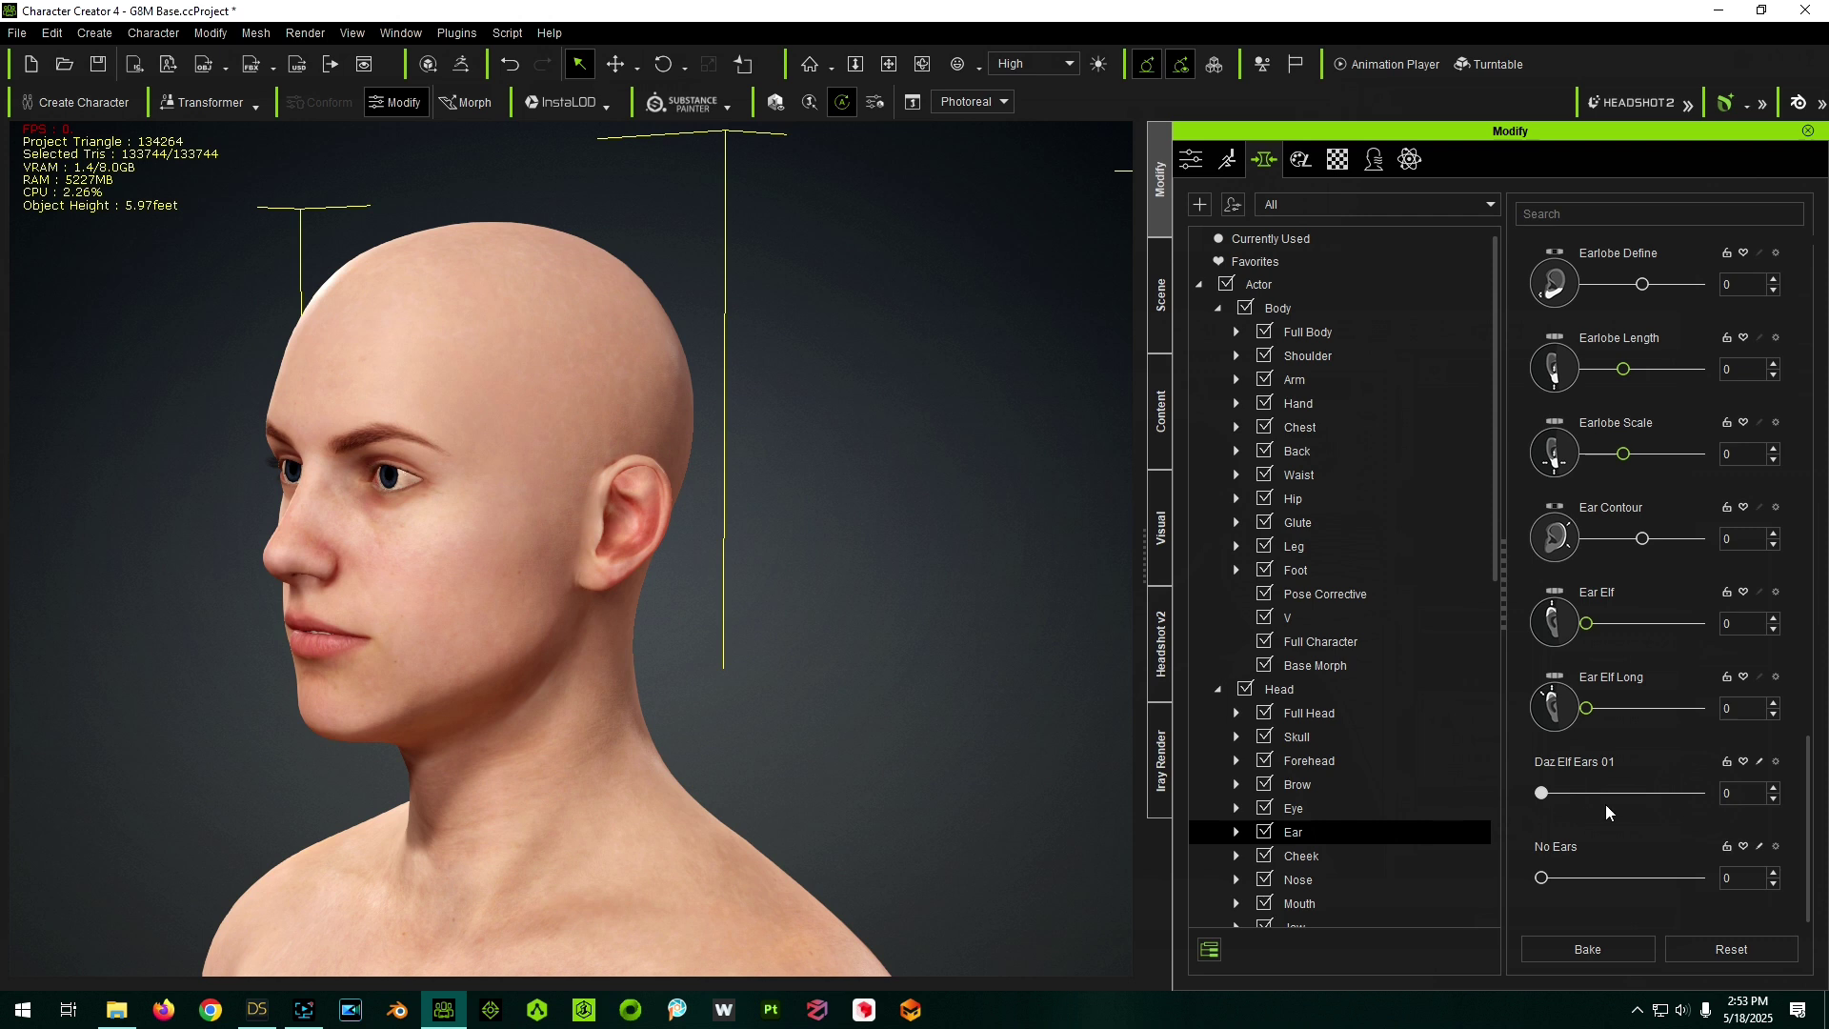
pyautogui.moveTo(1605, 811); pyautogui.dragTo(1776, 799)
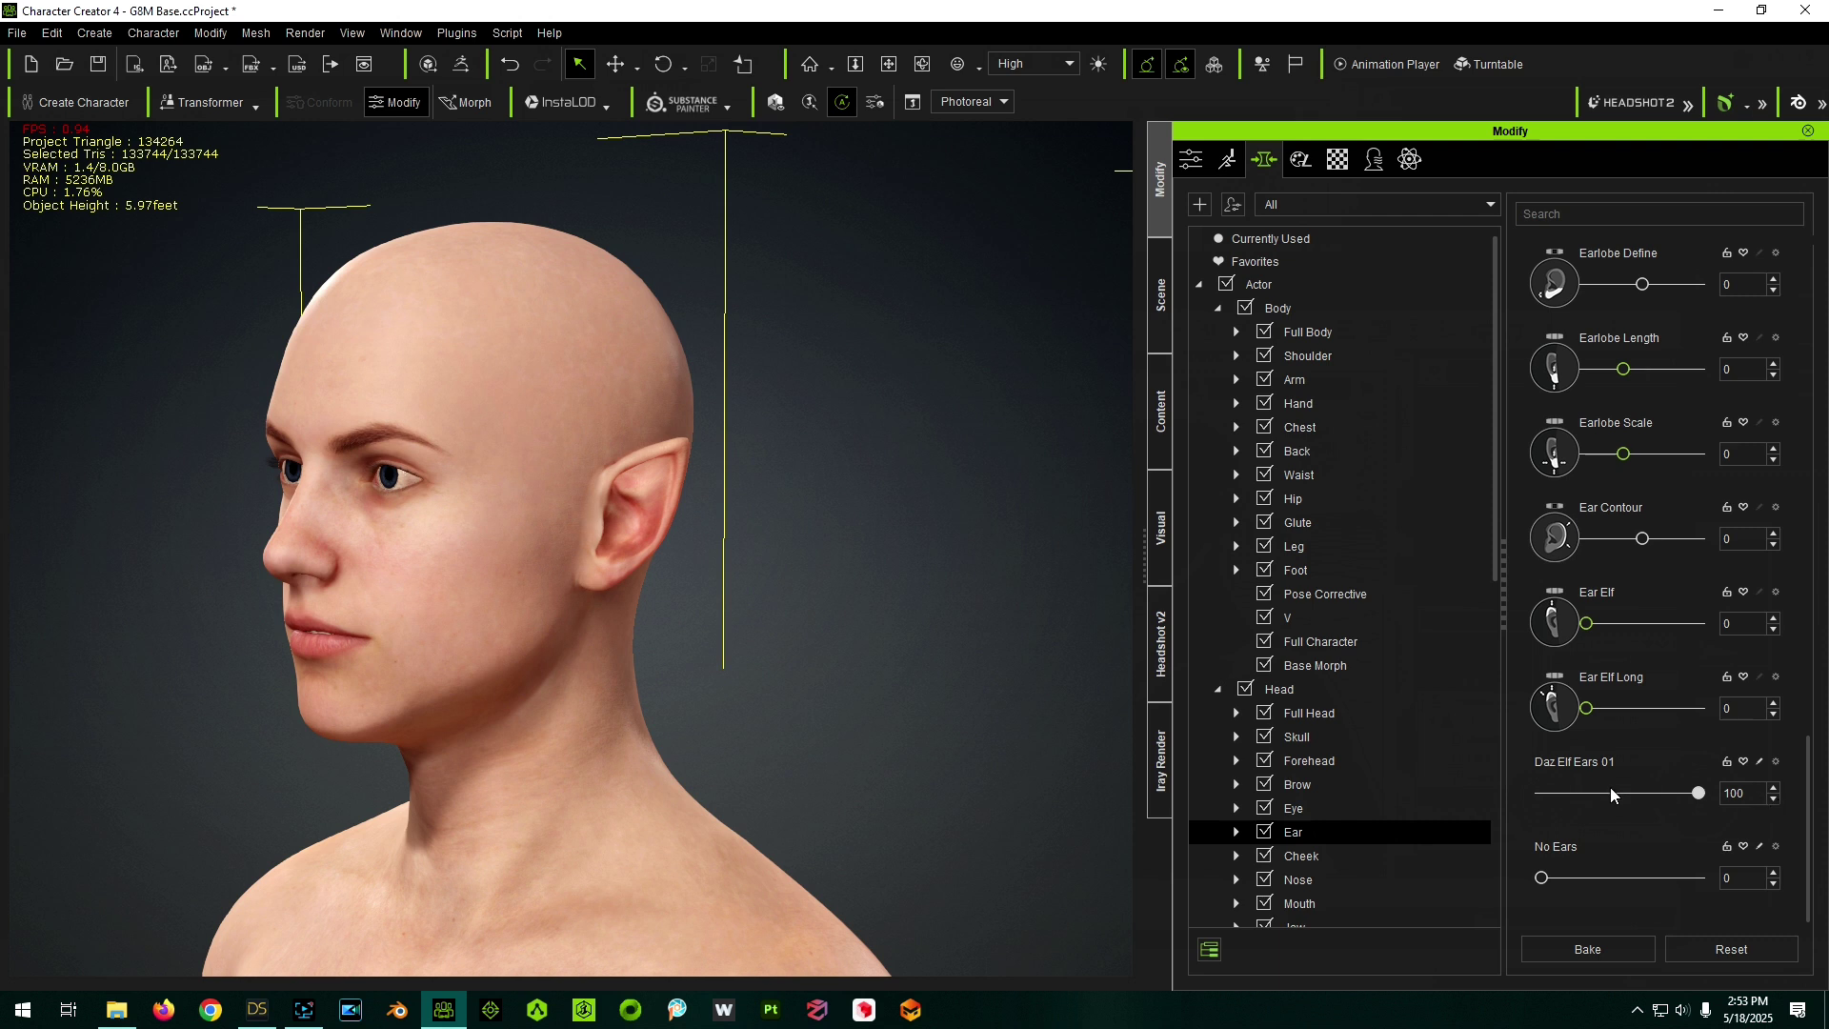
pyautogui.moveTo(1611, 788); pyautogui.dragTo(1485, 790)
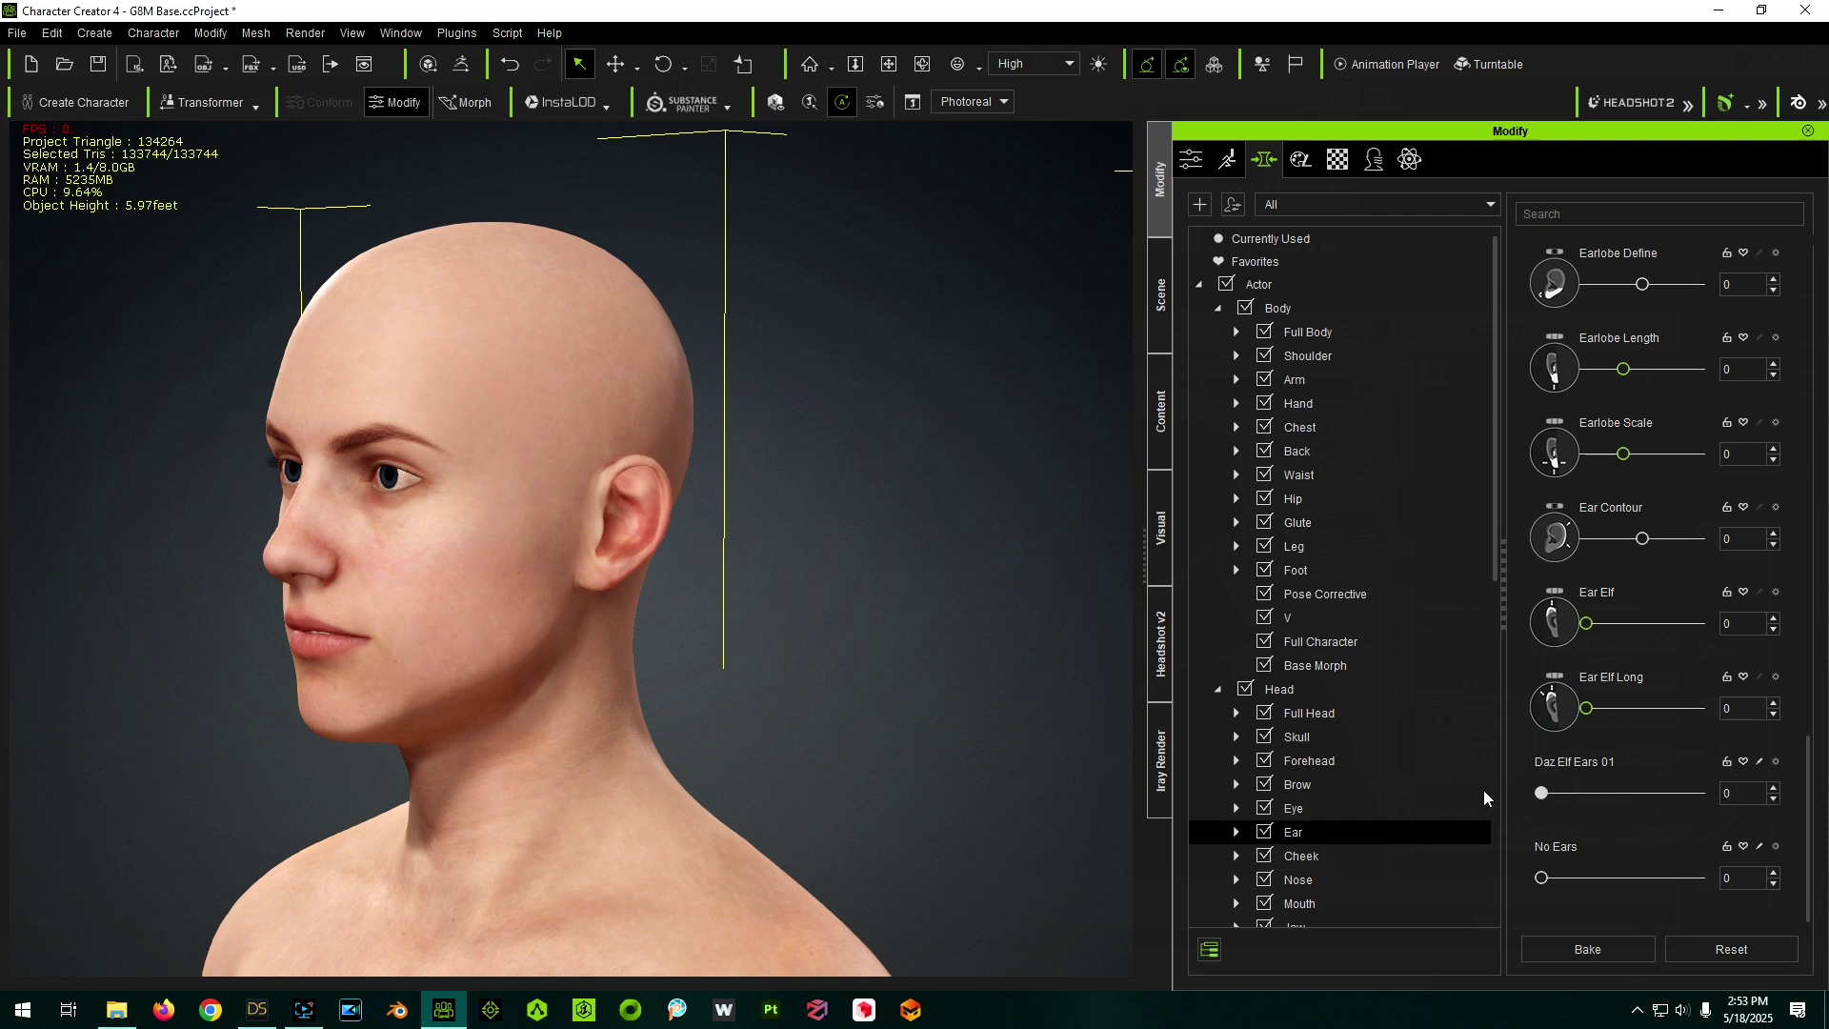
pyautogui.click(1321, 241)
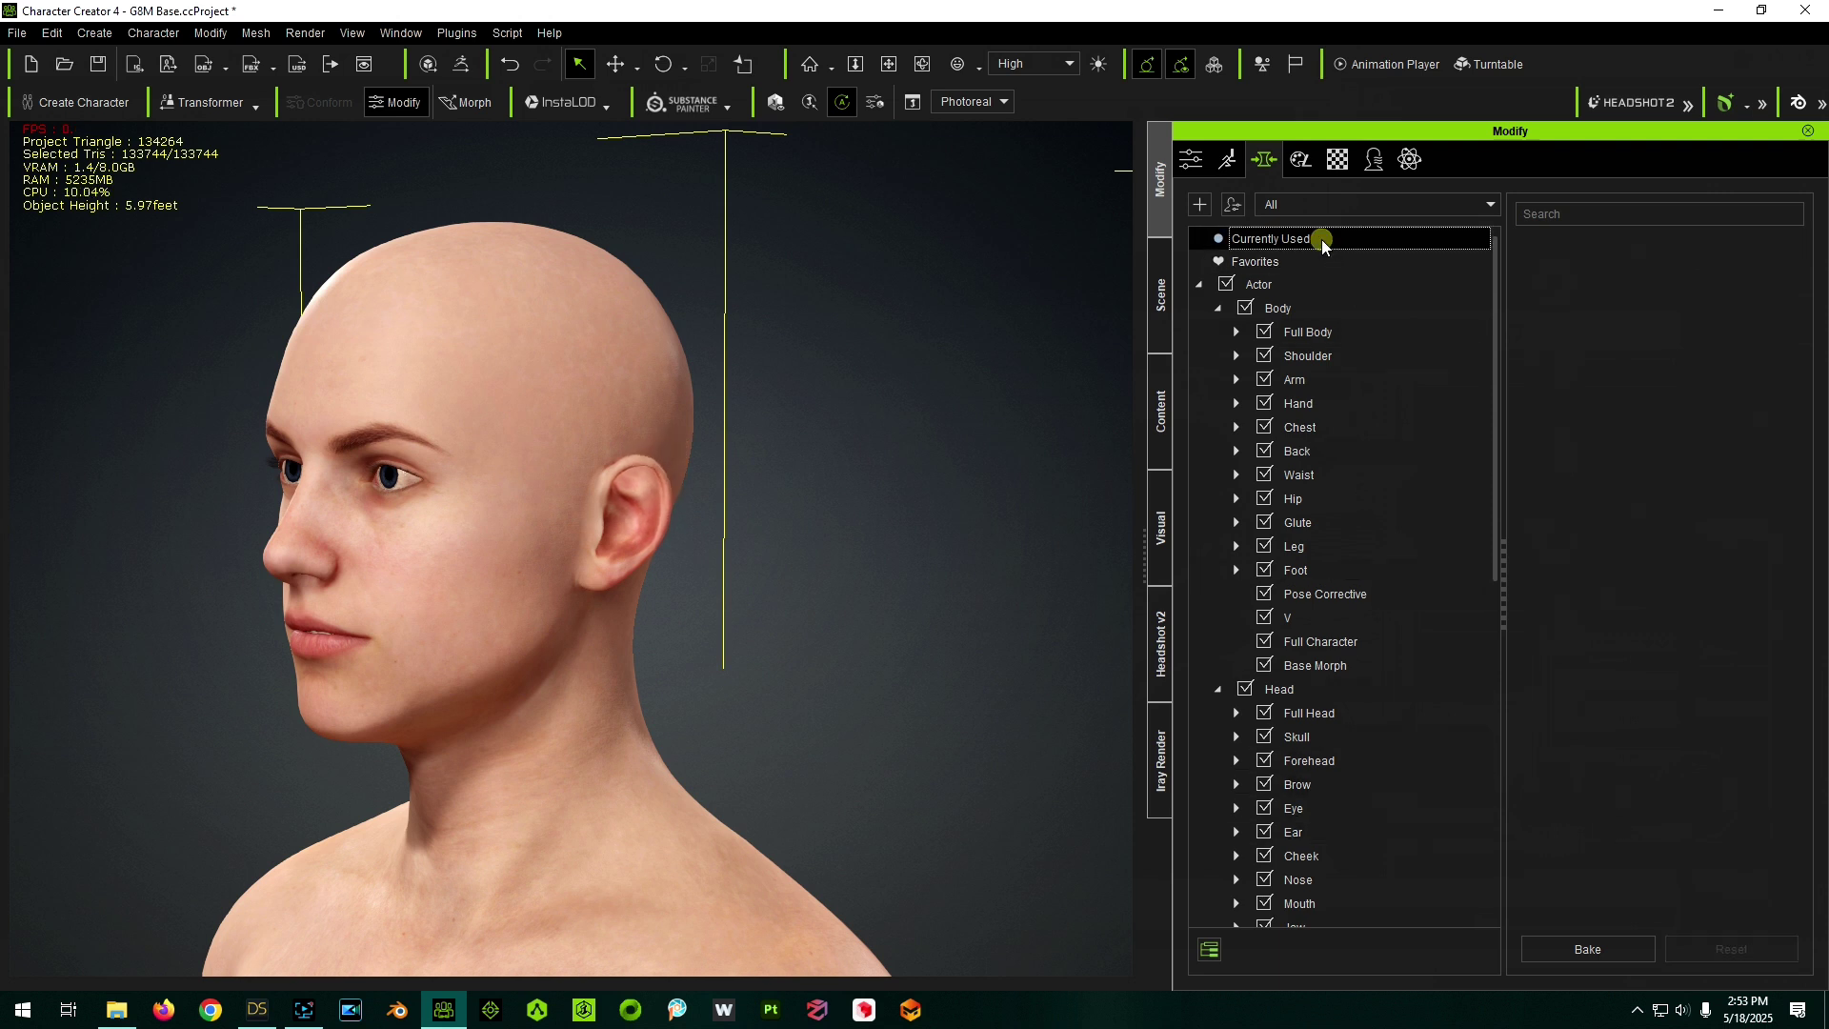
pyautogui.moveTo(641, 347); pyautogui.dragTo(651, 296, button='right')
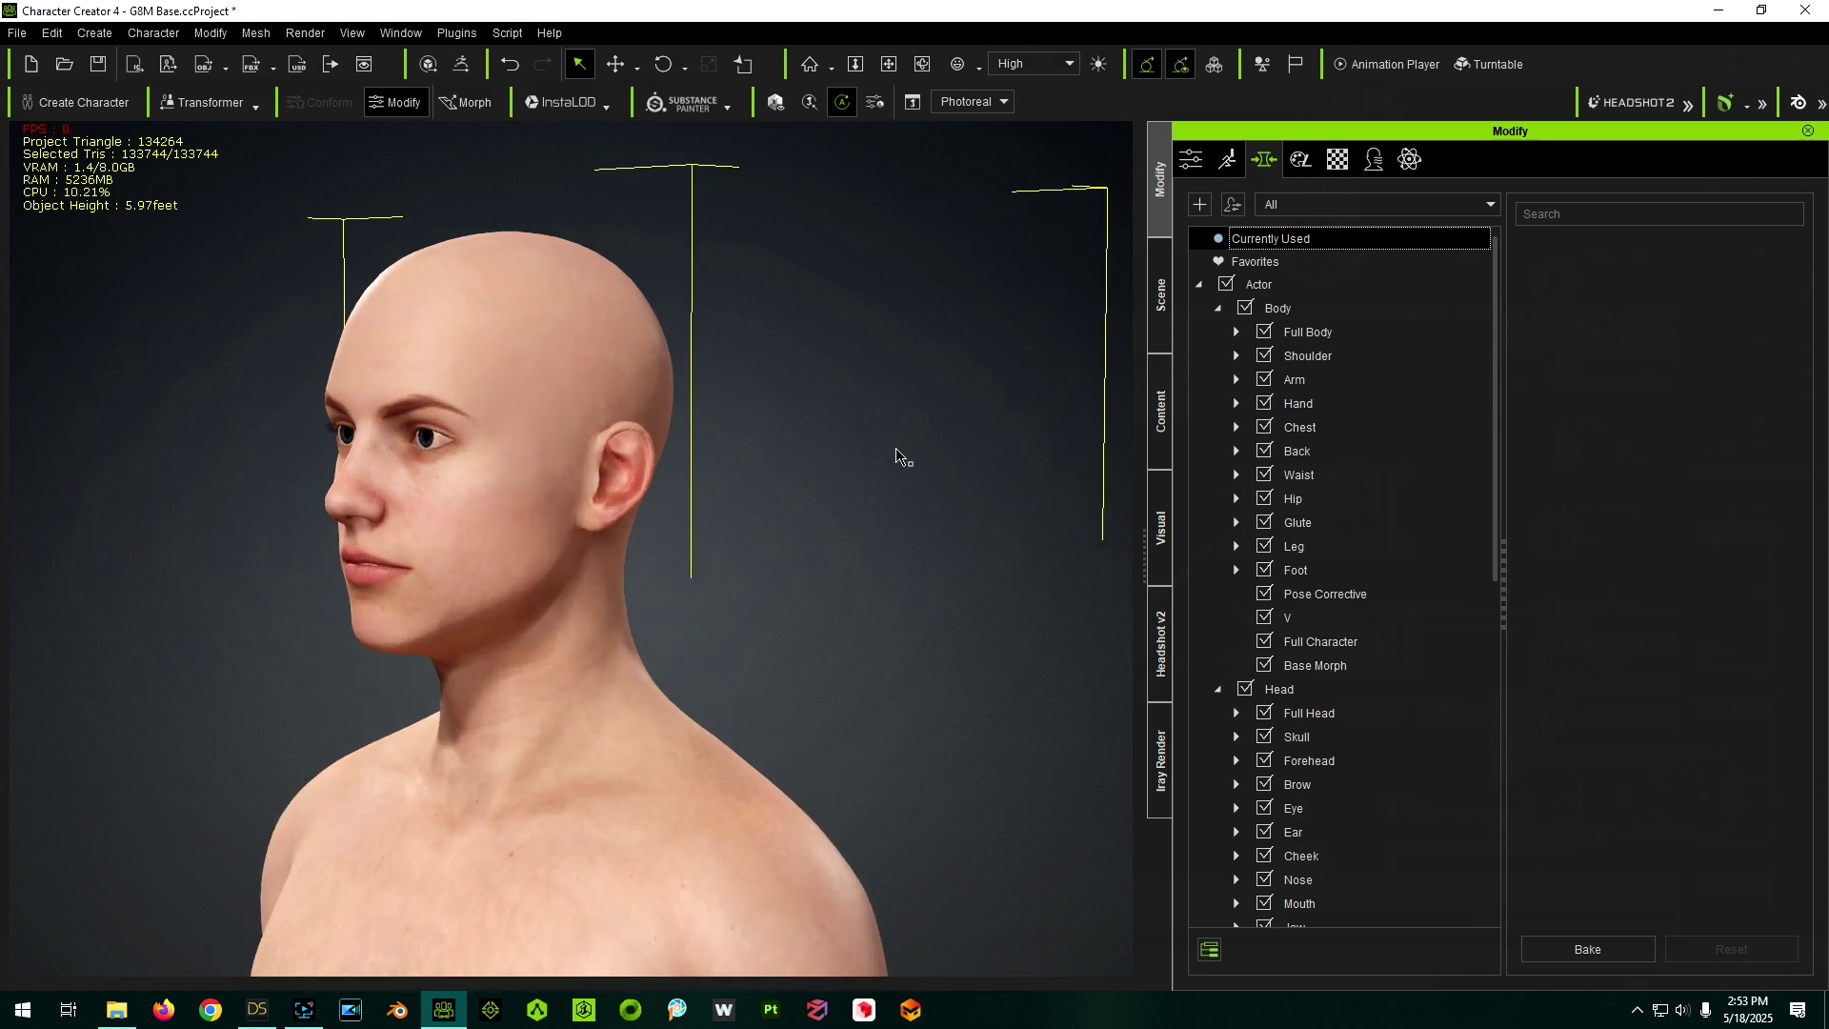
pyautogui.moveTo(900, 481); pyautogui.dragTo(1012, 481, button='right')
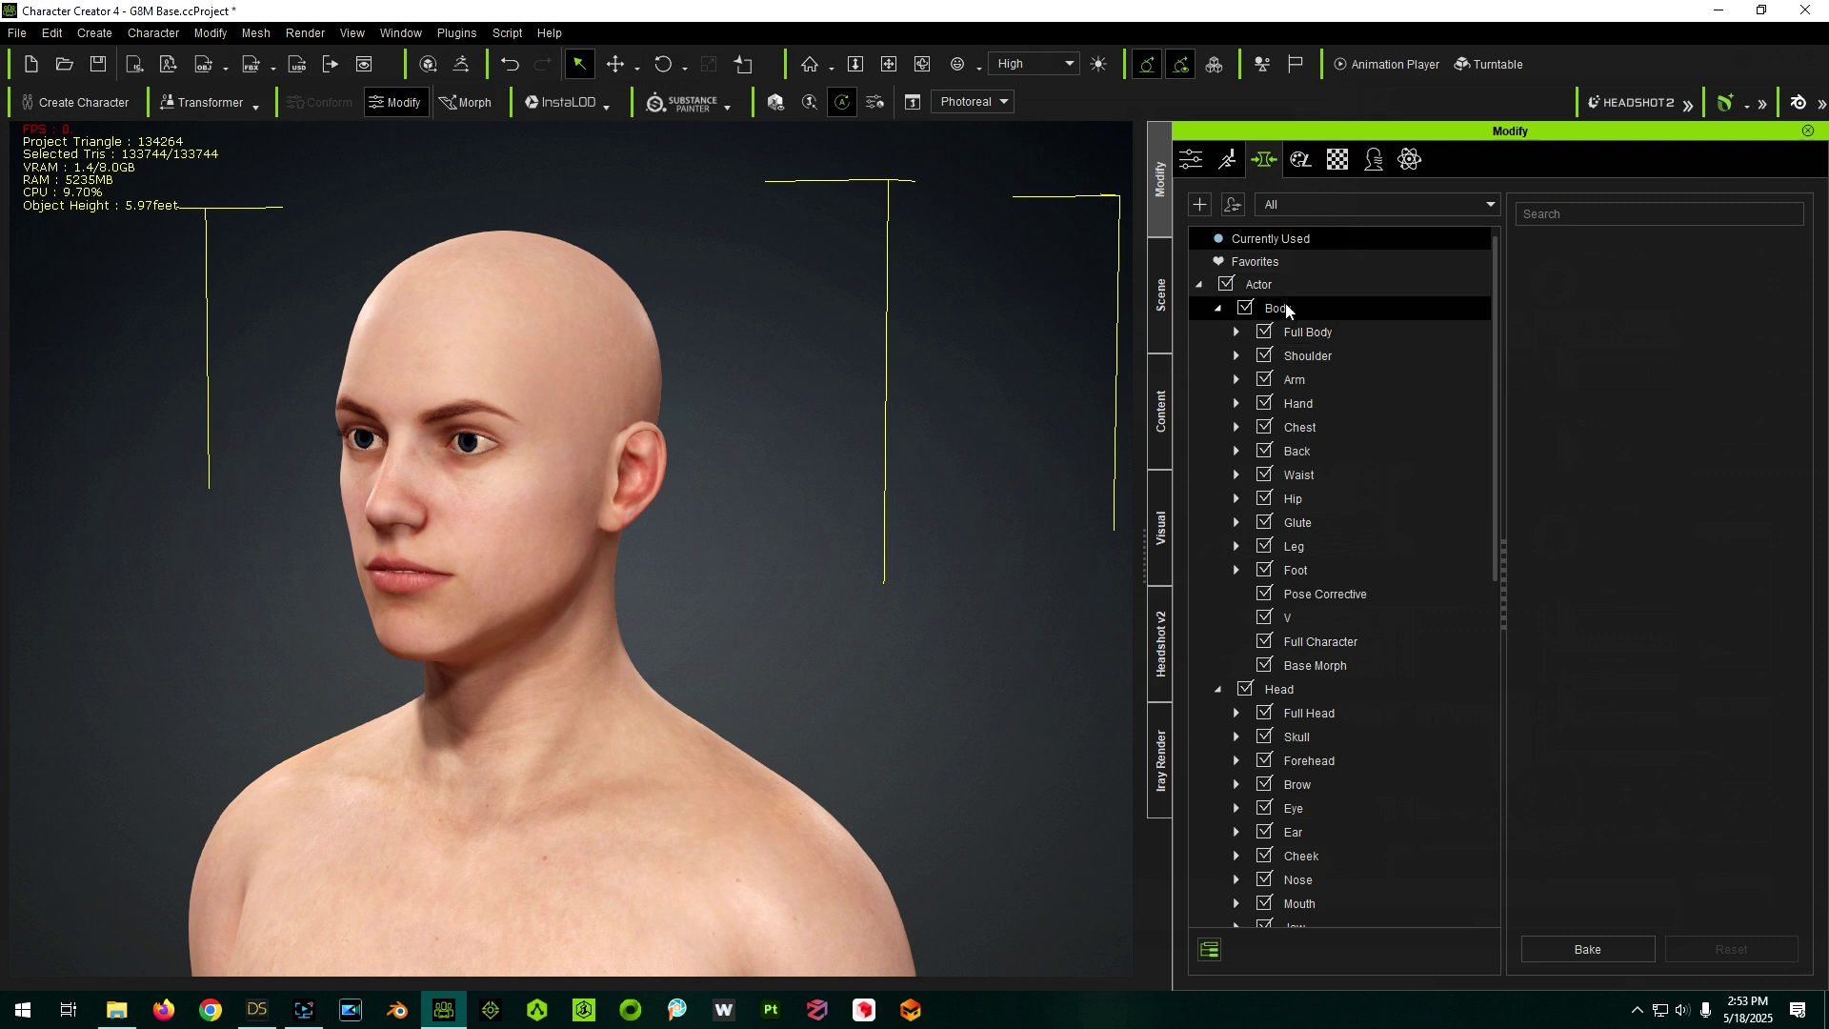
# - Start another morph slider in the Morph Slider Editor, named Daz G8M Gorilla, in the Body category
pyautogui.click(1298, 332)
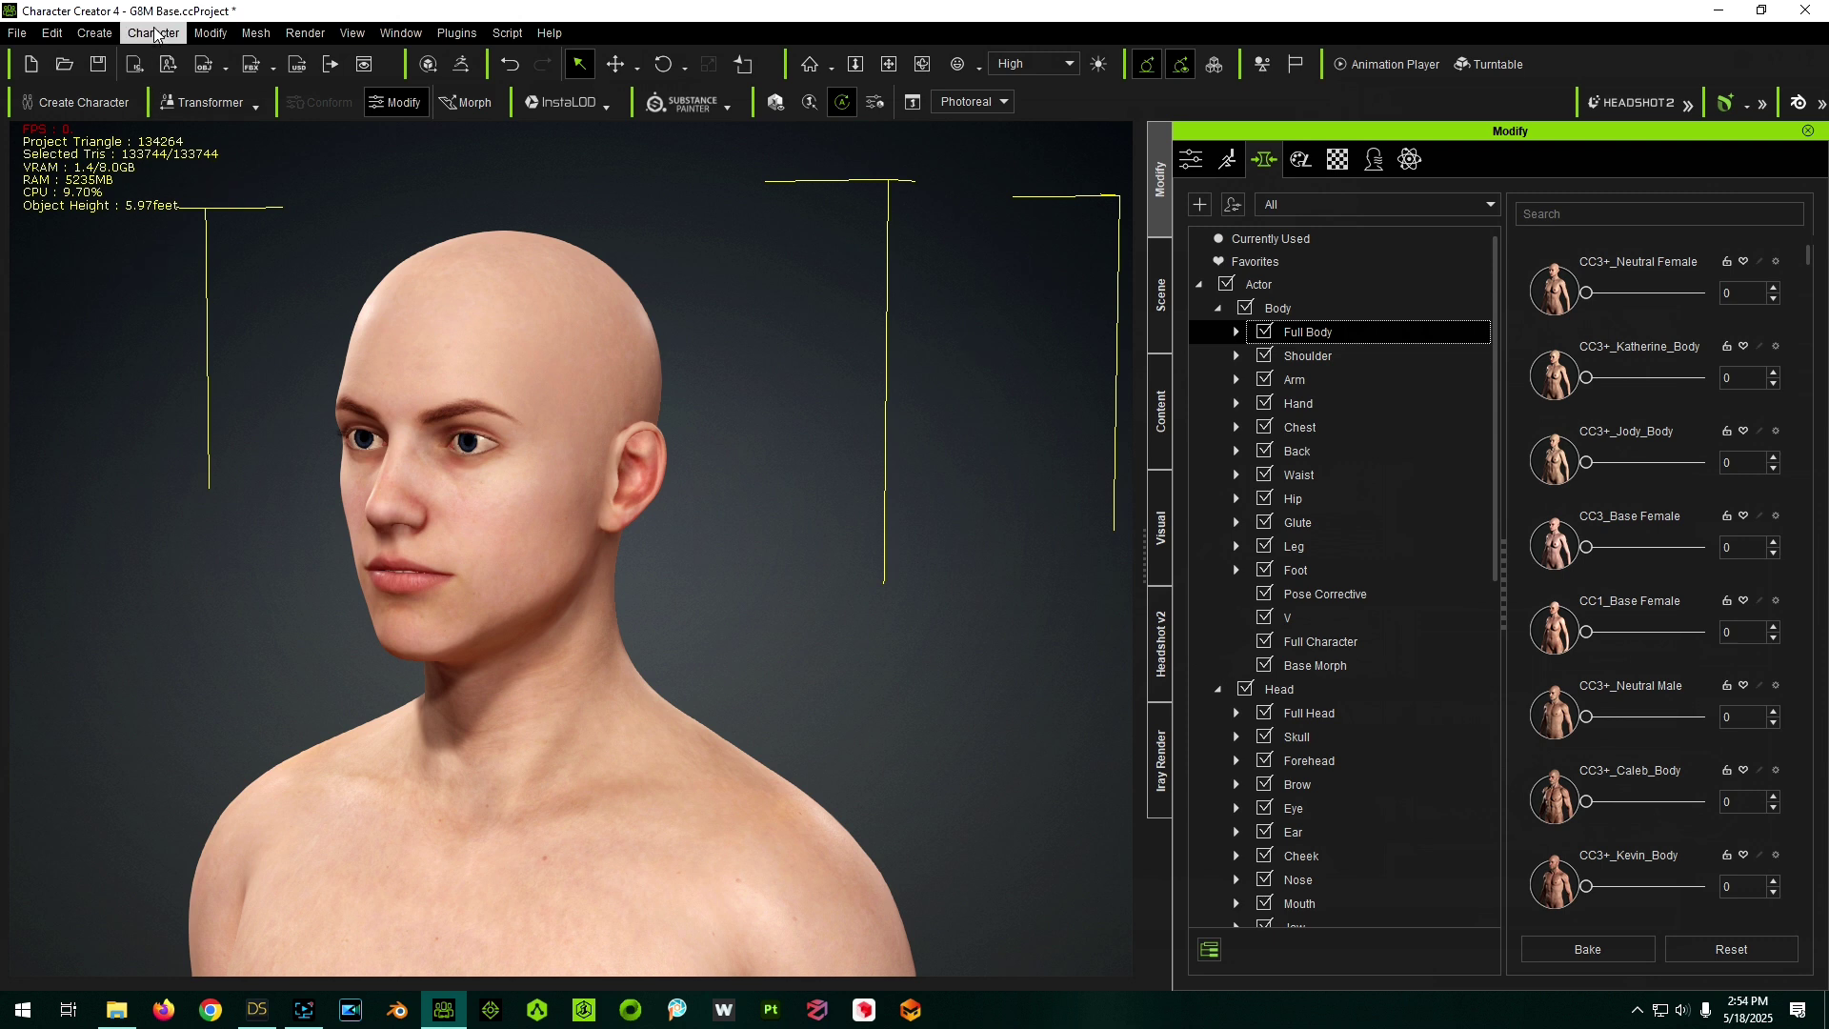
pyautogui.click(94, 32)
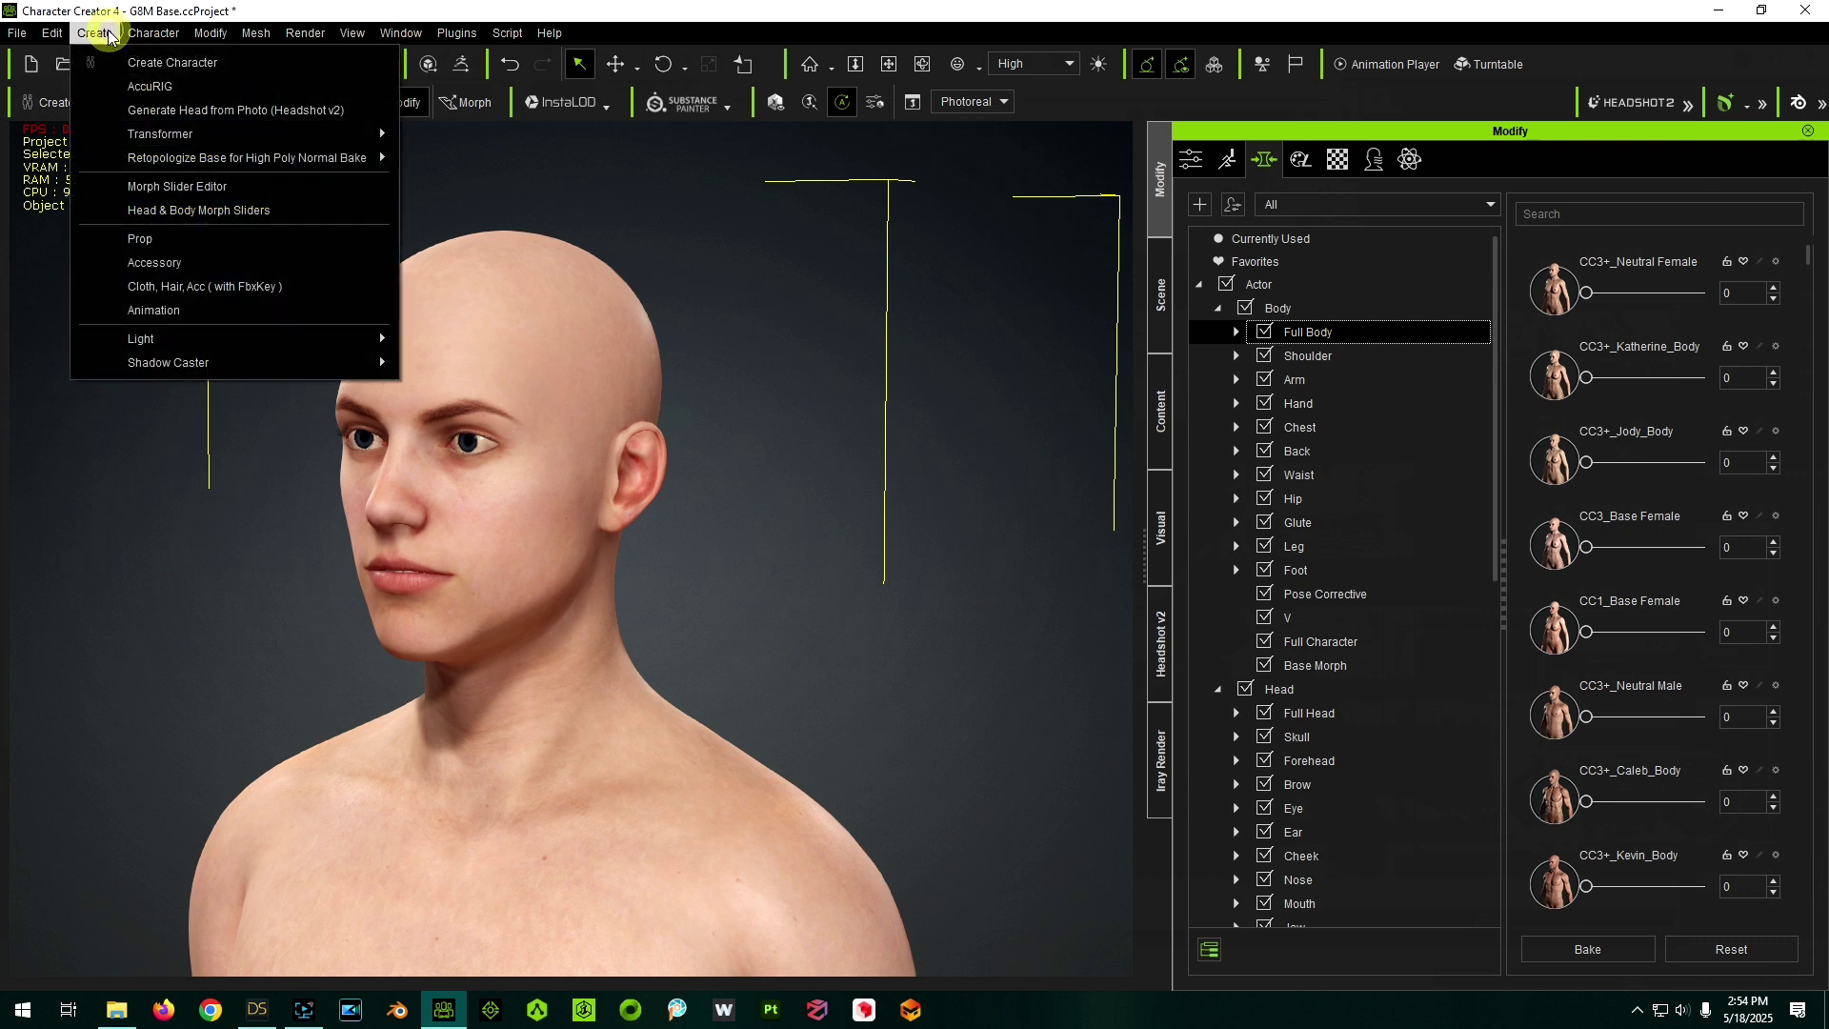
pyautogui.click(153, 185)
pyautogui.click(893, 120)
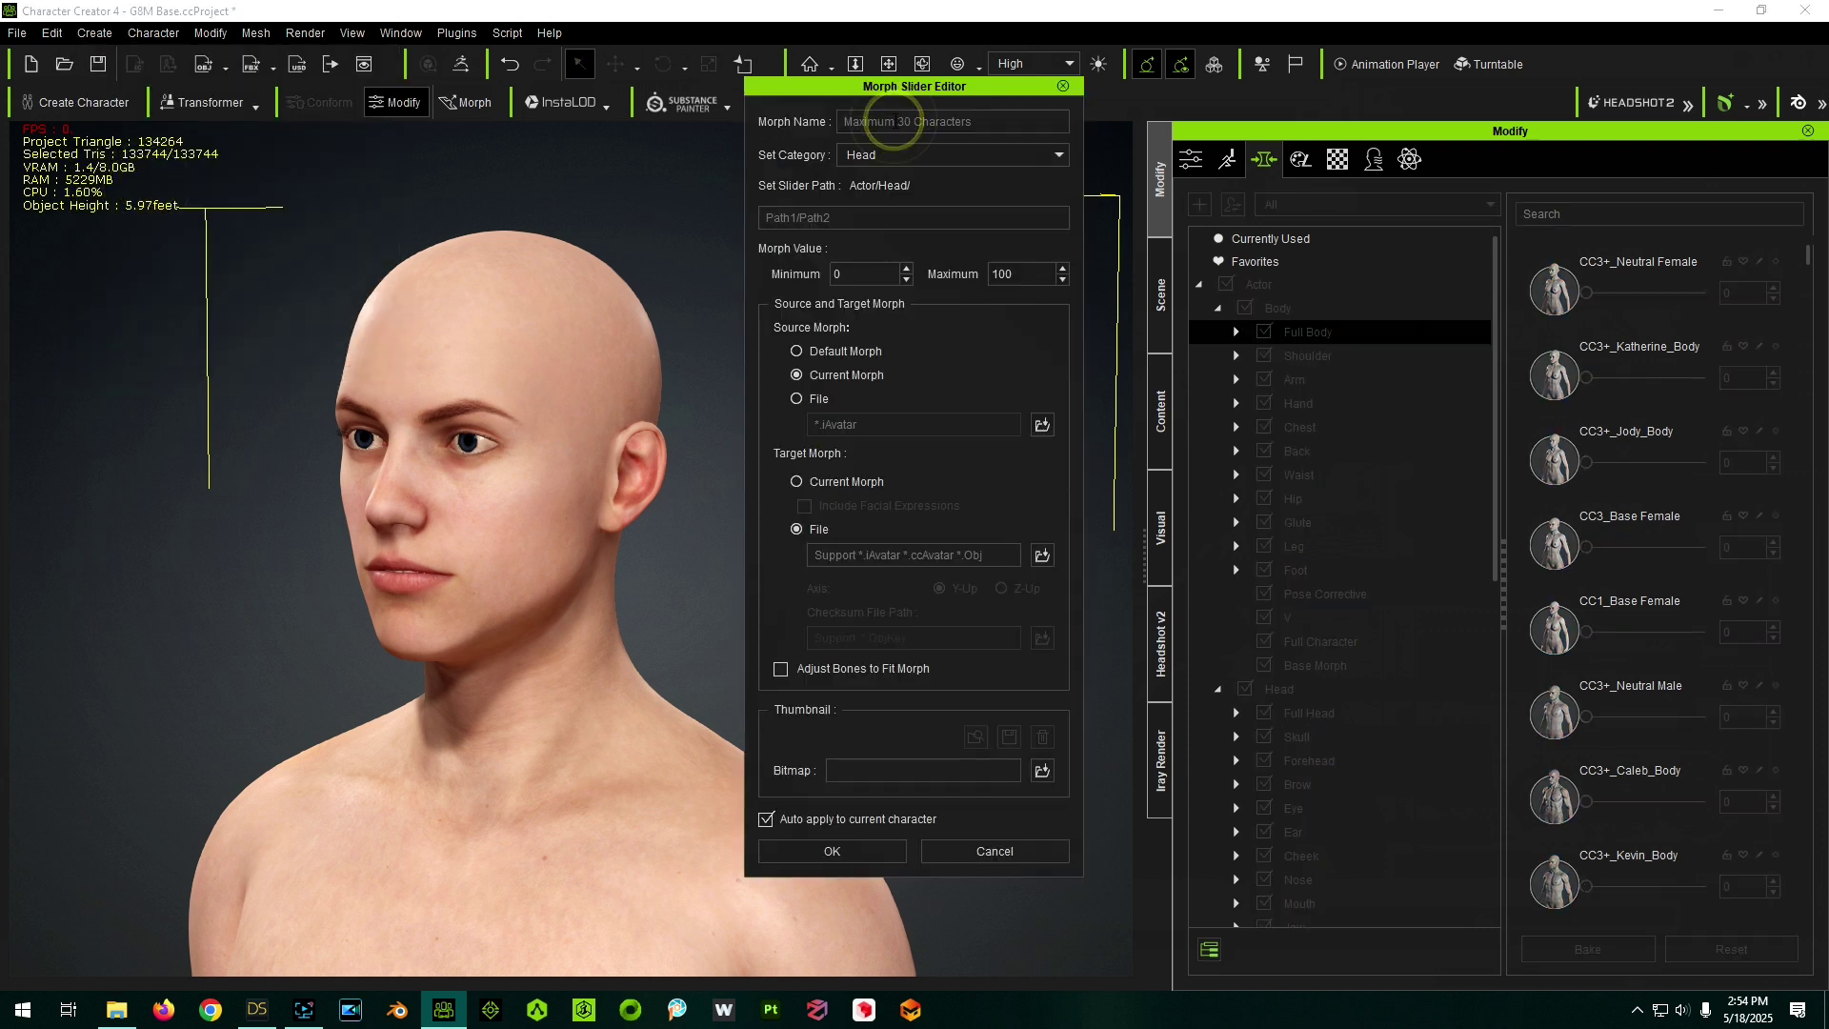
pyautogui.write('Daz')
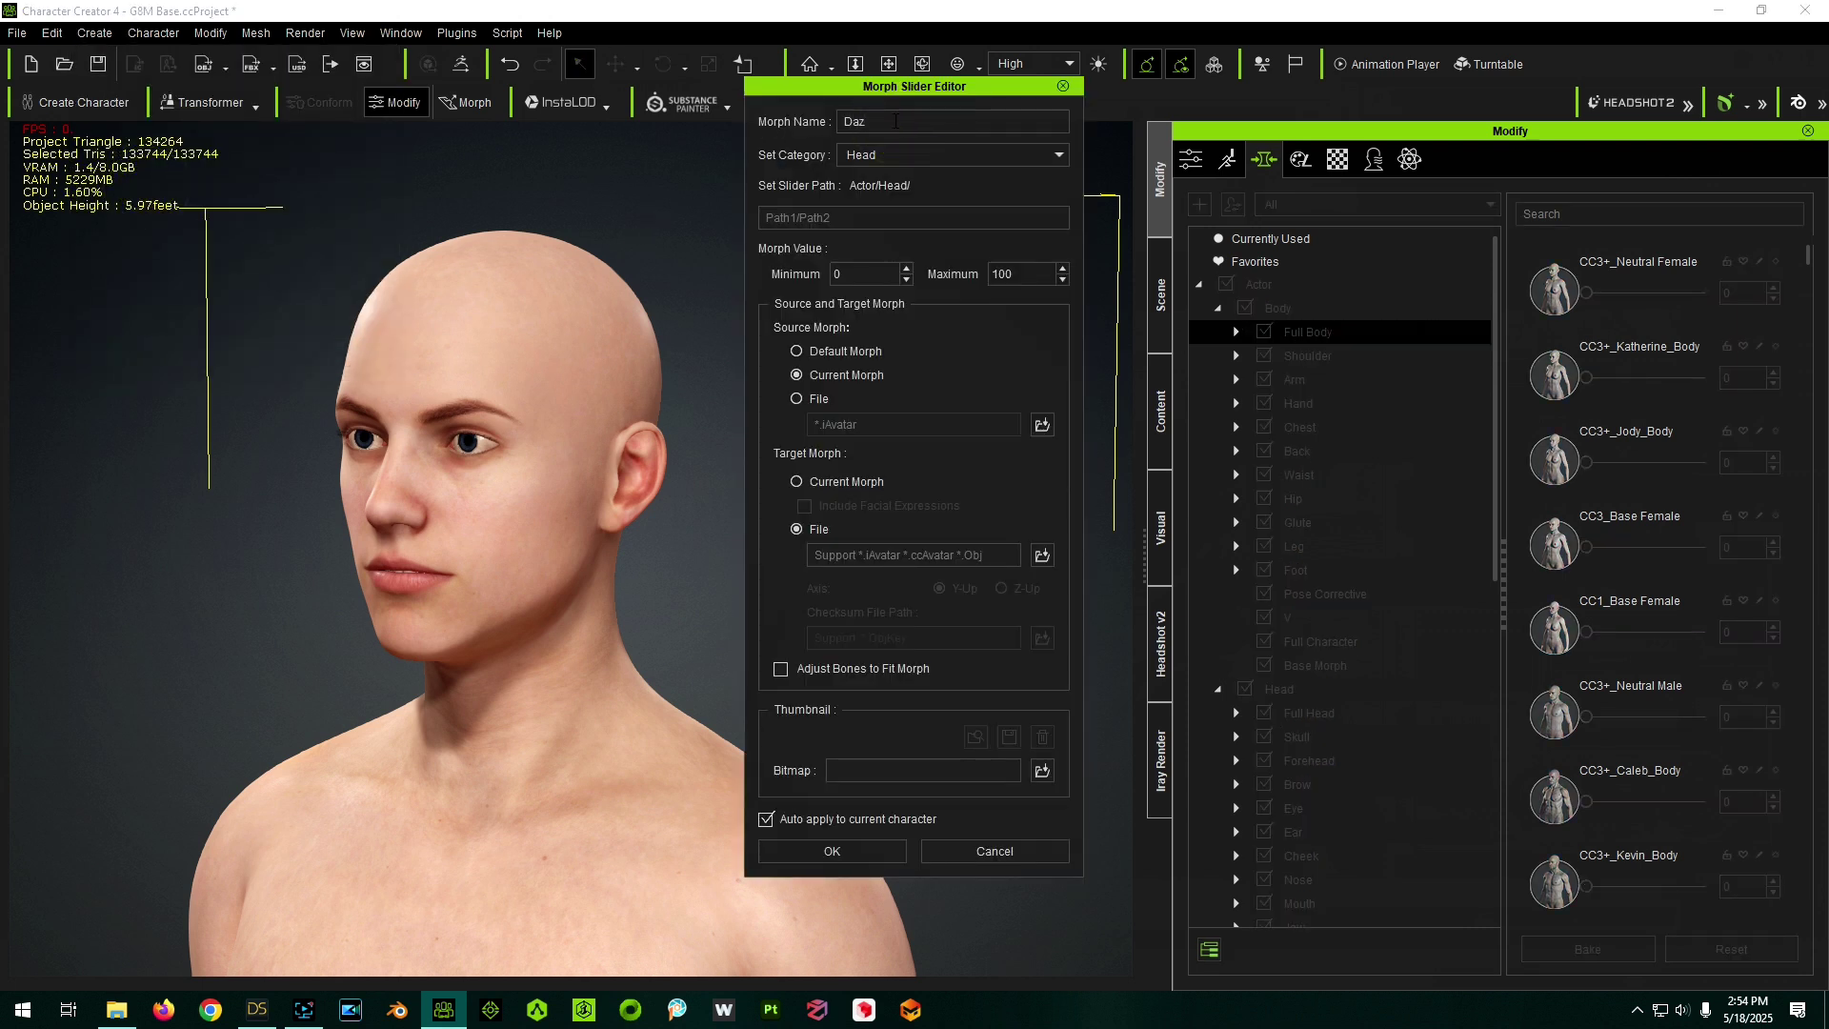
pyautogui.write(' G8M Gorilla')
pyautogui.click(867, 154)
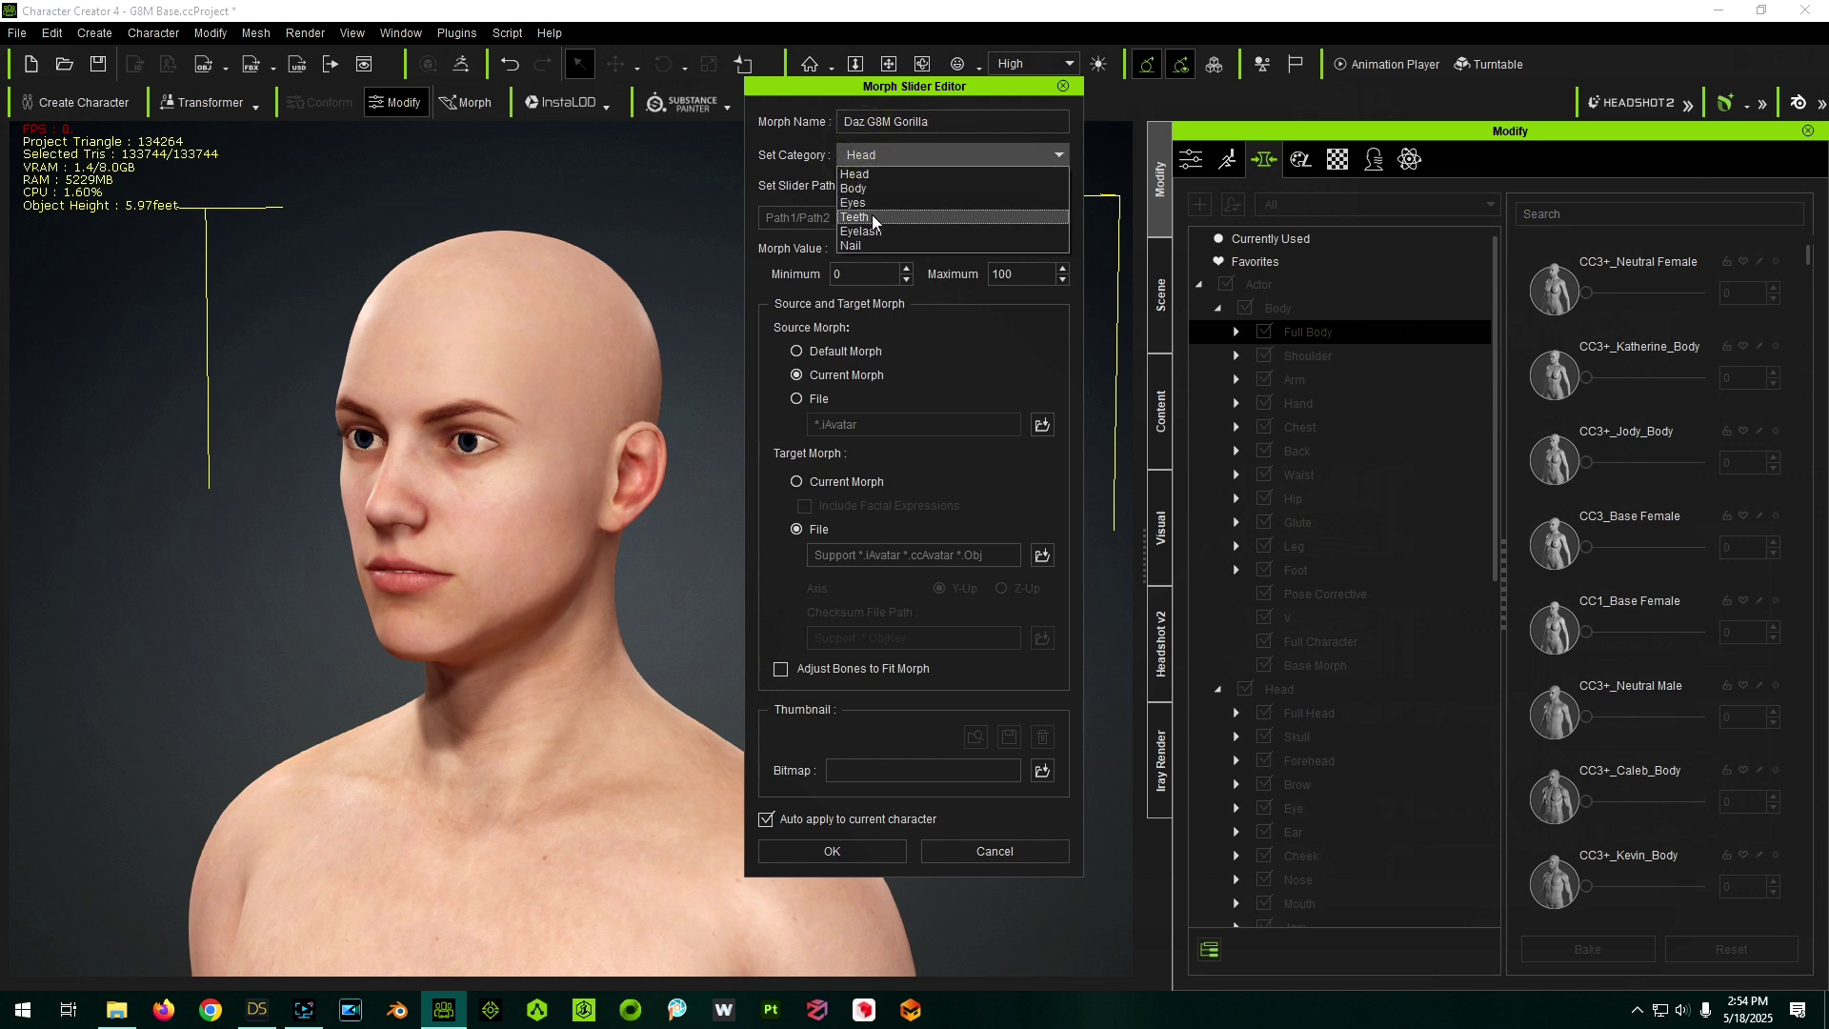
pyautogui.click(870, 190)
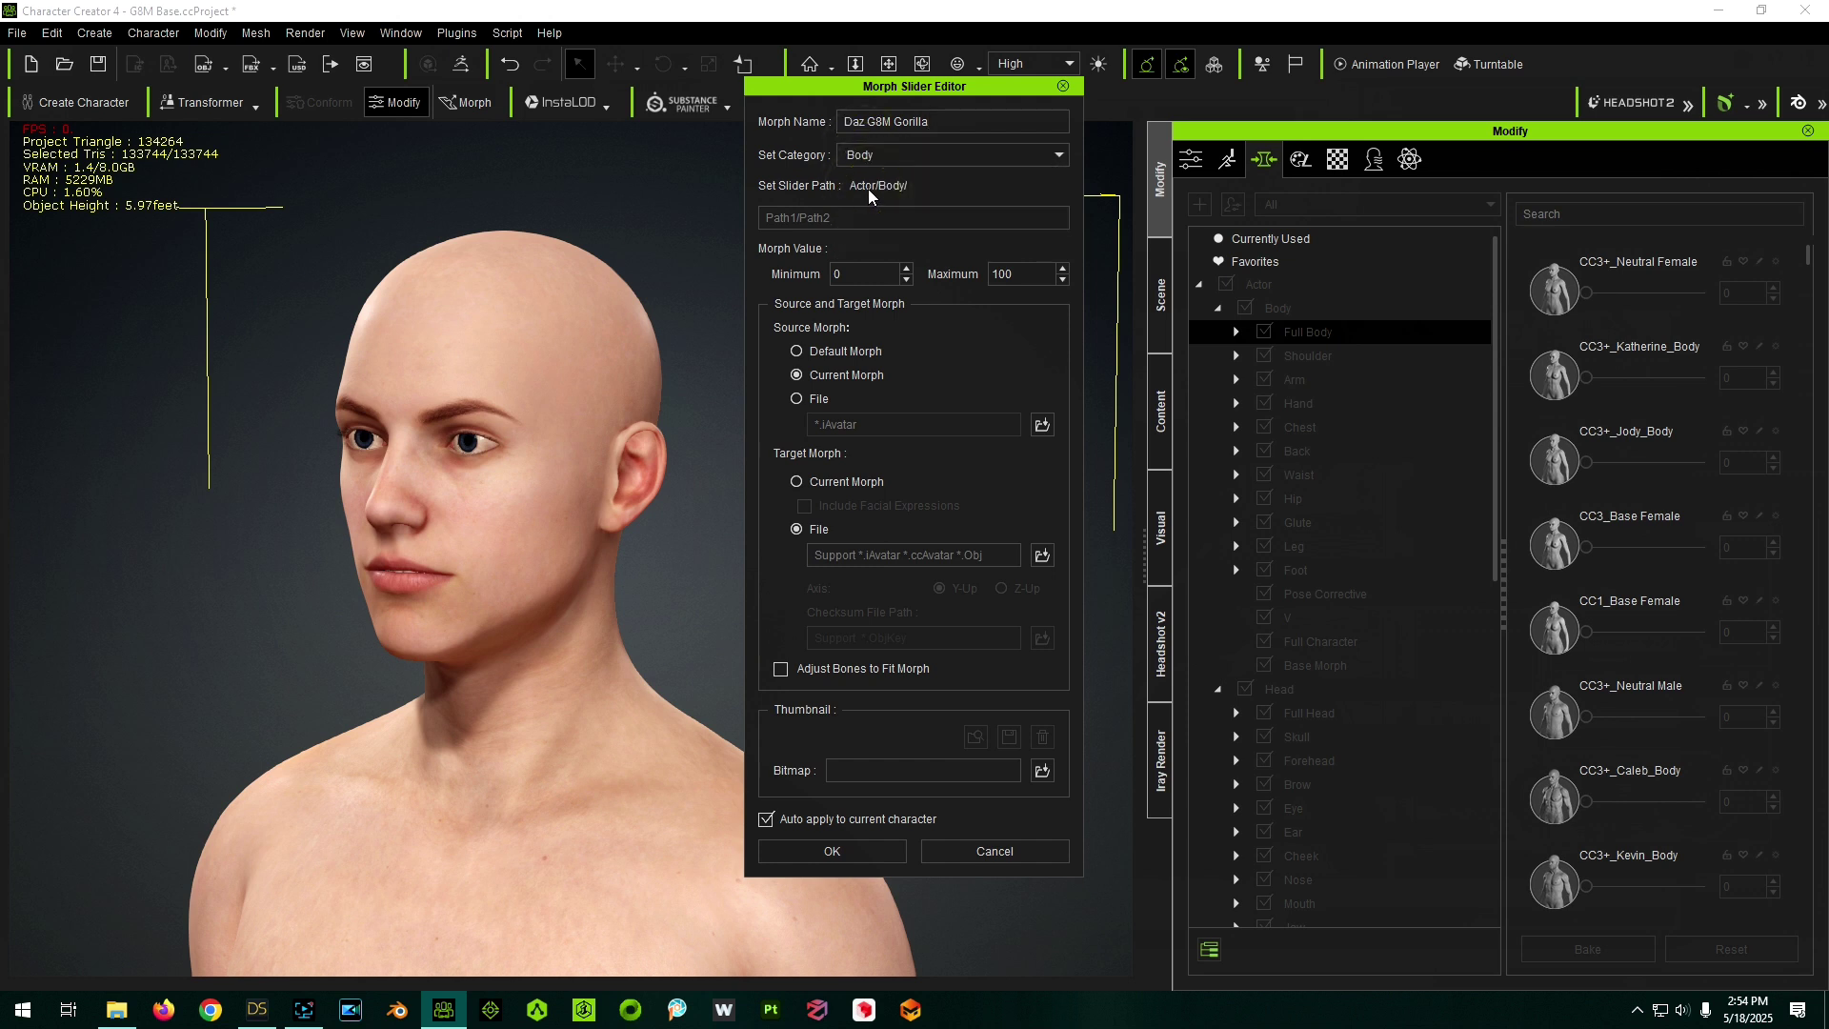
pyautogui.click(857, 218)
pyautogui.write('Full Body')
pyautogui.moveTo(820, 219); pyautogui.dragTo(674, 225)
pyautogui.write('Daz')
pyautogui.write('/Ful')
pyautogui.write('l Body')
pyautogui.press('BackSpace')
pyautogui.press('BackSpace')
pyautogui.press('BackSpace')
pyautogui.press('BackSpace')
pyautogui.press('BackSpace')
pyautogui.press('BackSpace')
pyautogui.press('BackSpace')
pyautogui.press('BackSpace')
pyautogui.press('BackSpace')
pyautogui.press('BackSpace')
pyautogui.press('BackSpace')
pyautogui.press('BackSpace')
pyautogui.press('BackSpace')
# - Set the slider path to Full Body/Daz, load G8M Gorilla.iAvatar as target with Adjust Bones to Fit Morph enabled, and create the slider
pyautogui.write('Full Body/Daz')
pyautogui.click(1043, 555)
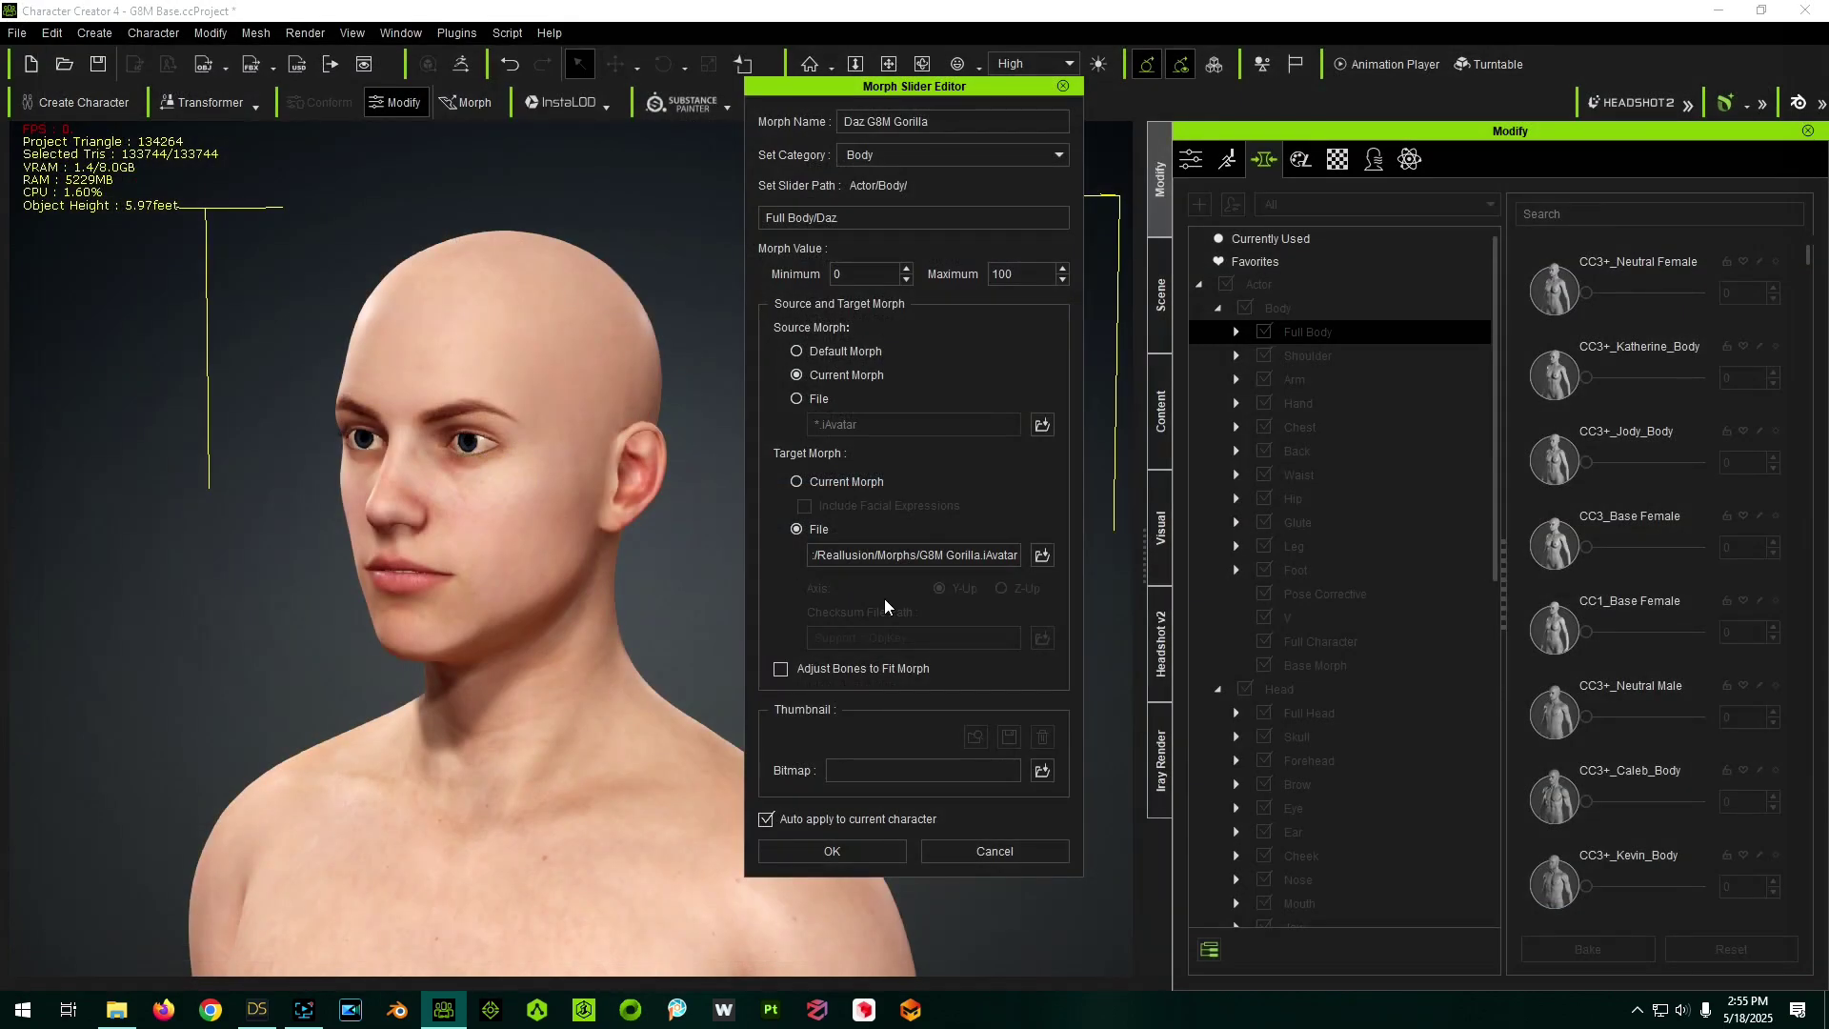
pyautogui.click(781, 670)
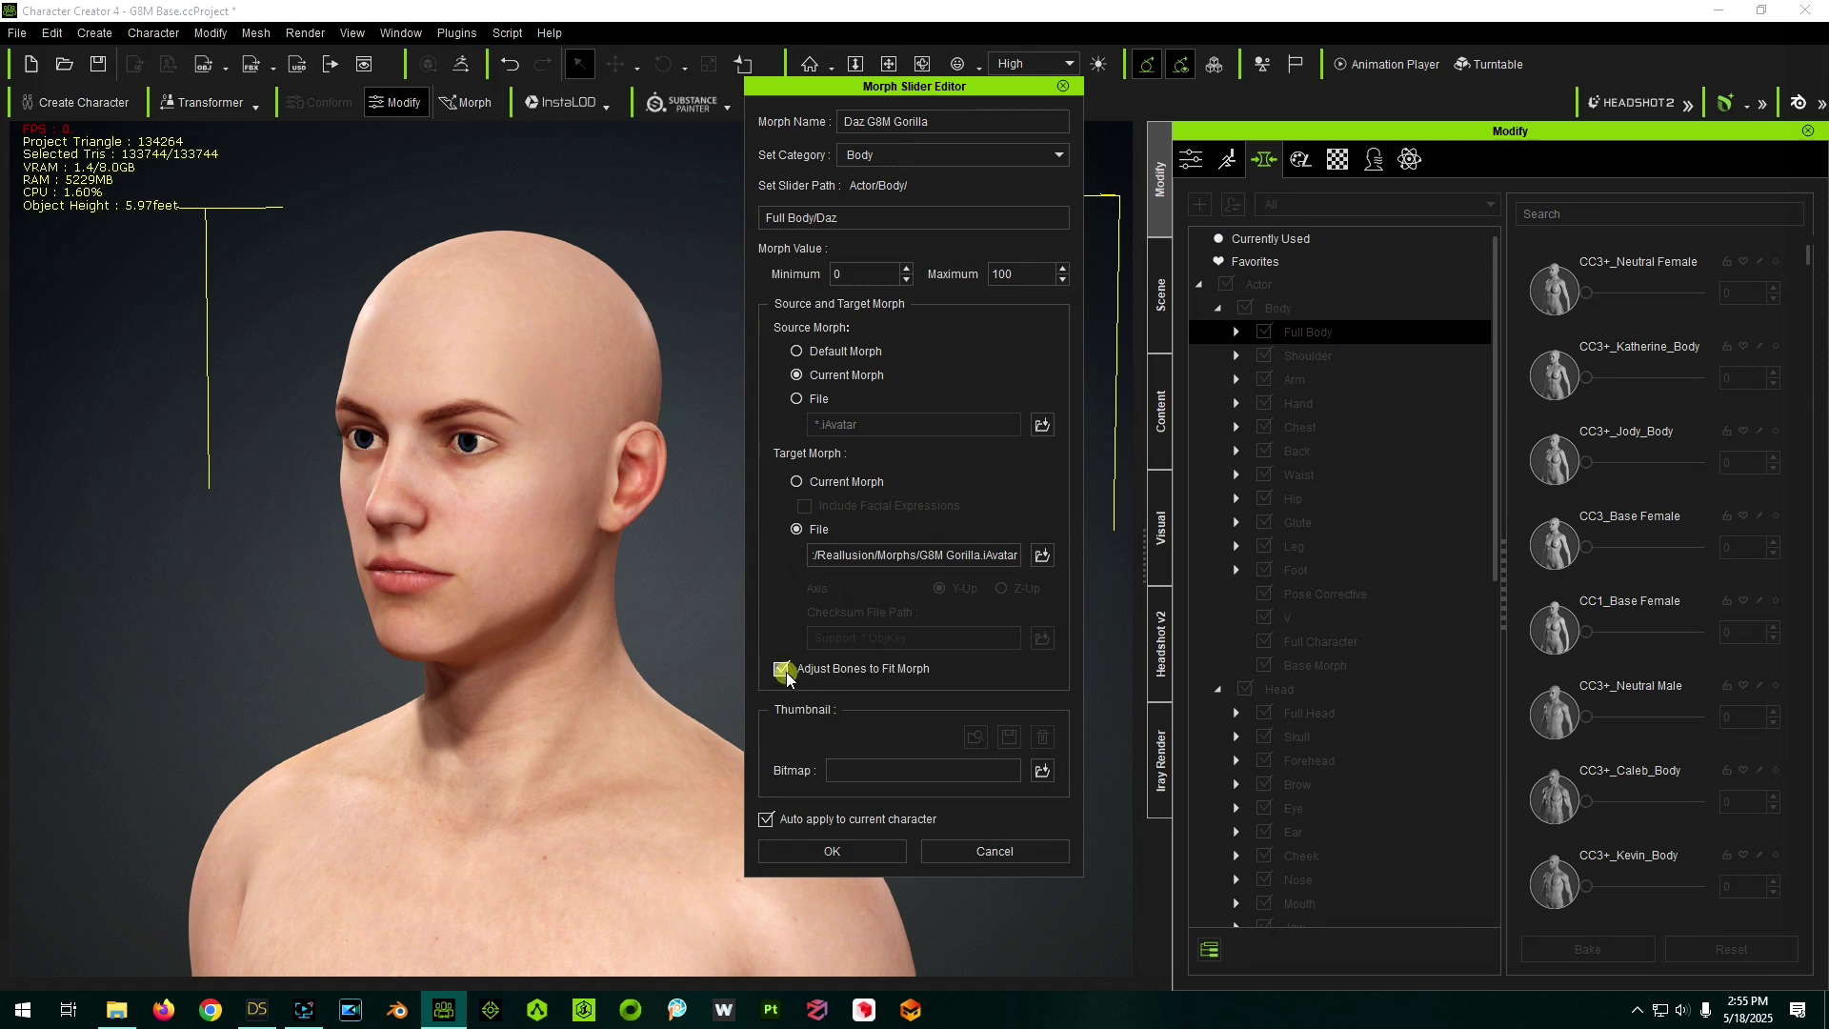
pyautogui.click(831, 853)
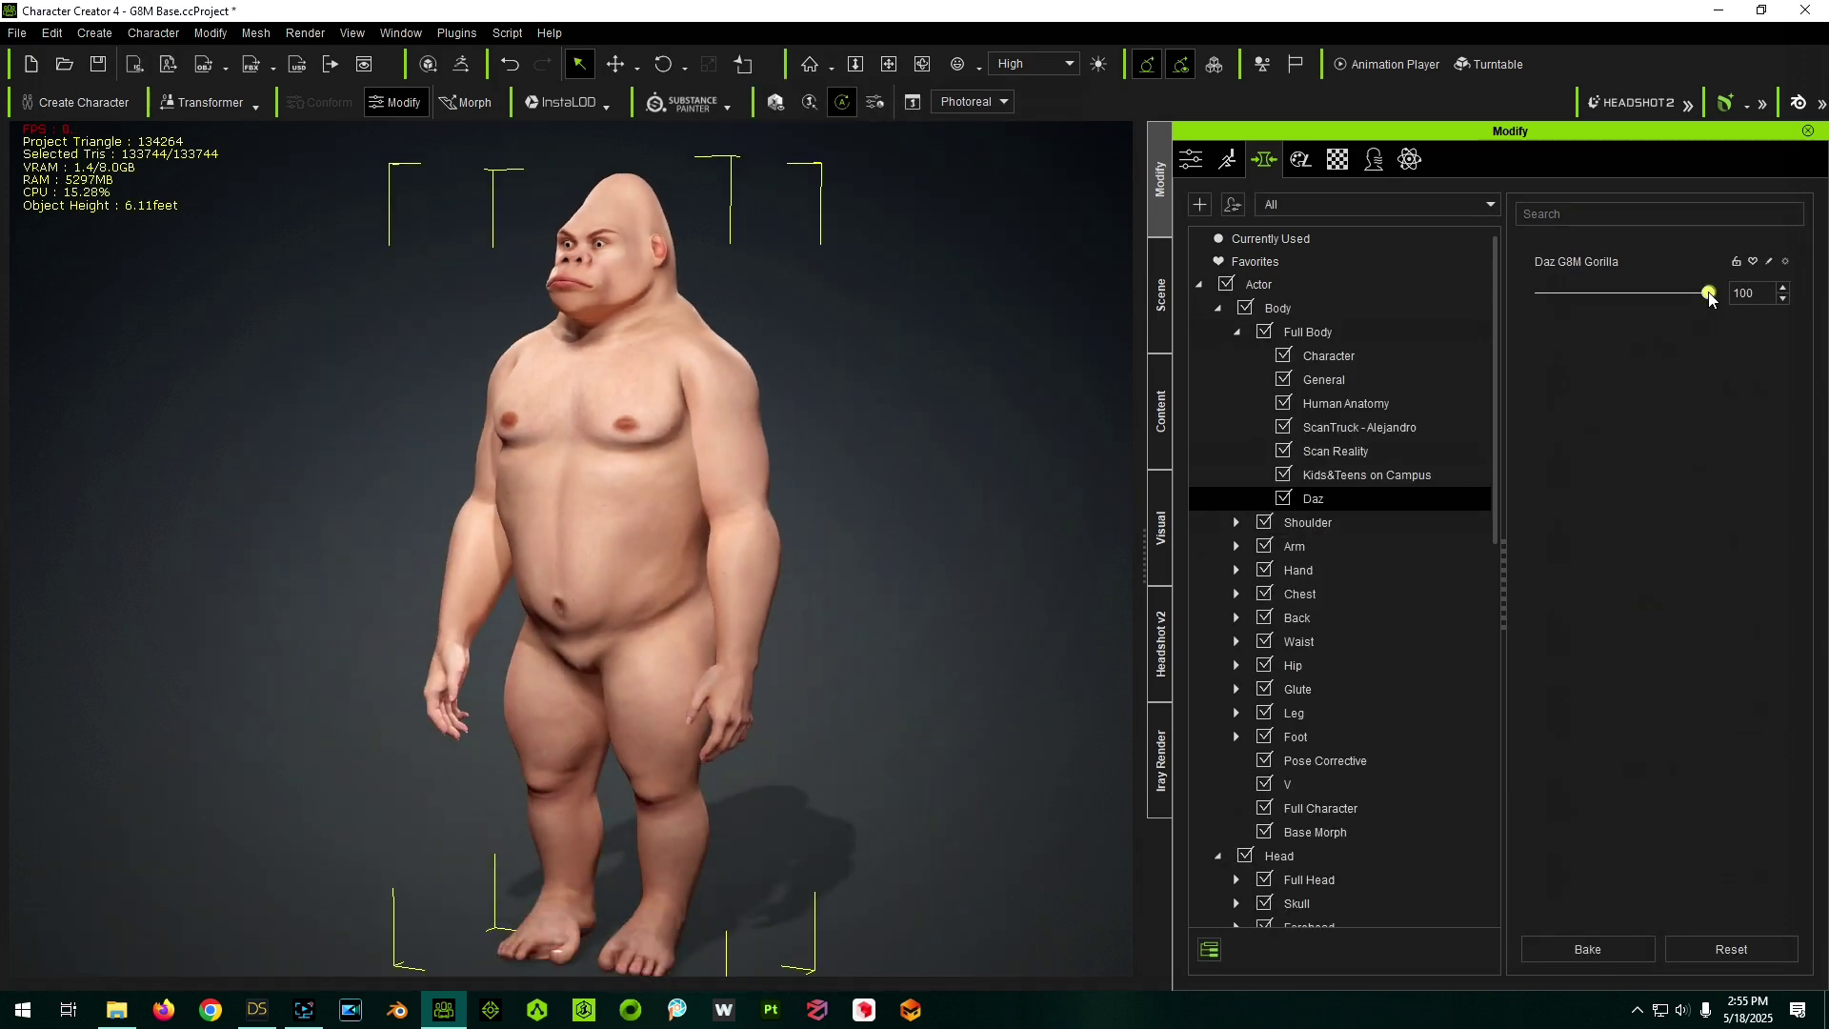
# - Test the Daz G8M Gorilla slider up to 100, then review its edit settings and extra slider options without changing anything
pyautogui.moveTo(1707, 294); pyautogui.dragTo(1781, 330)
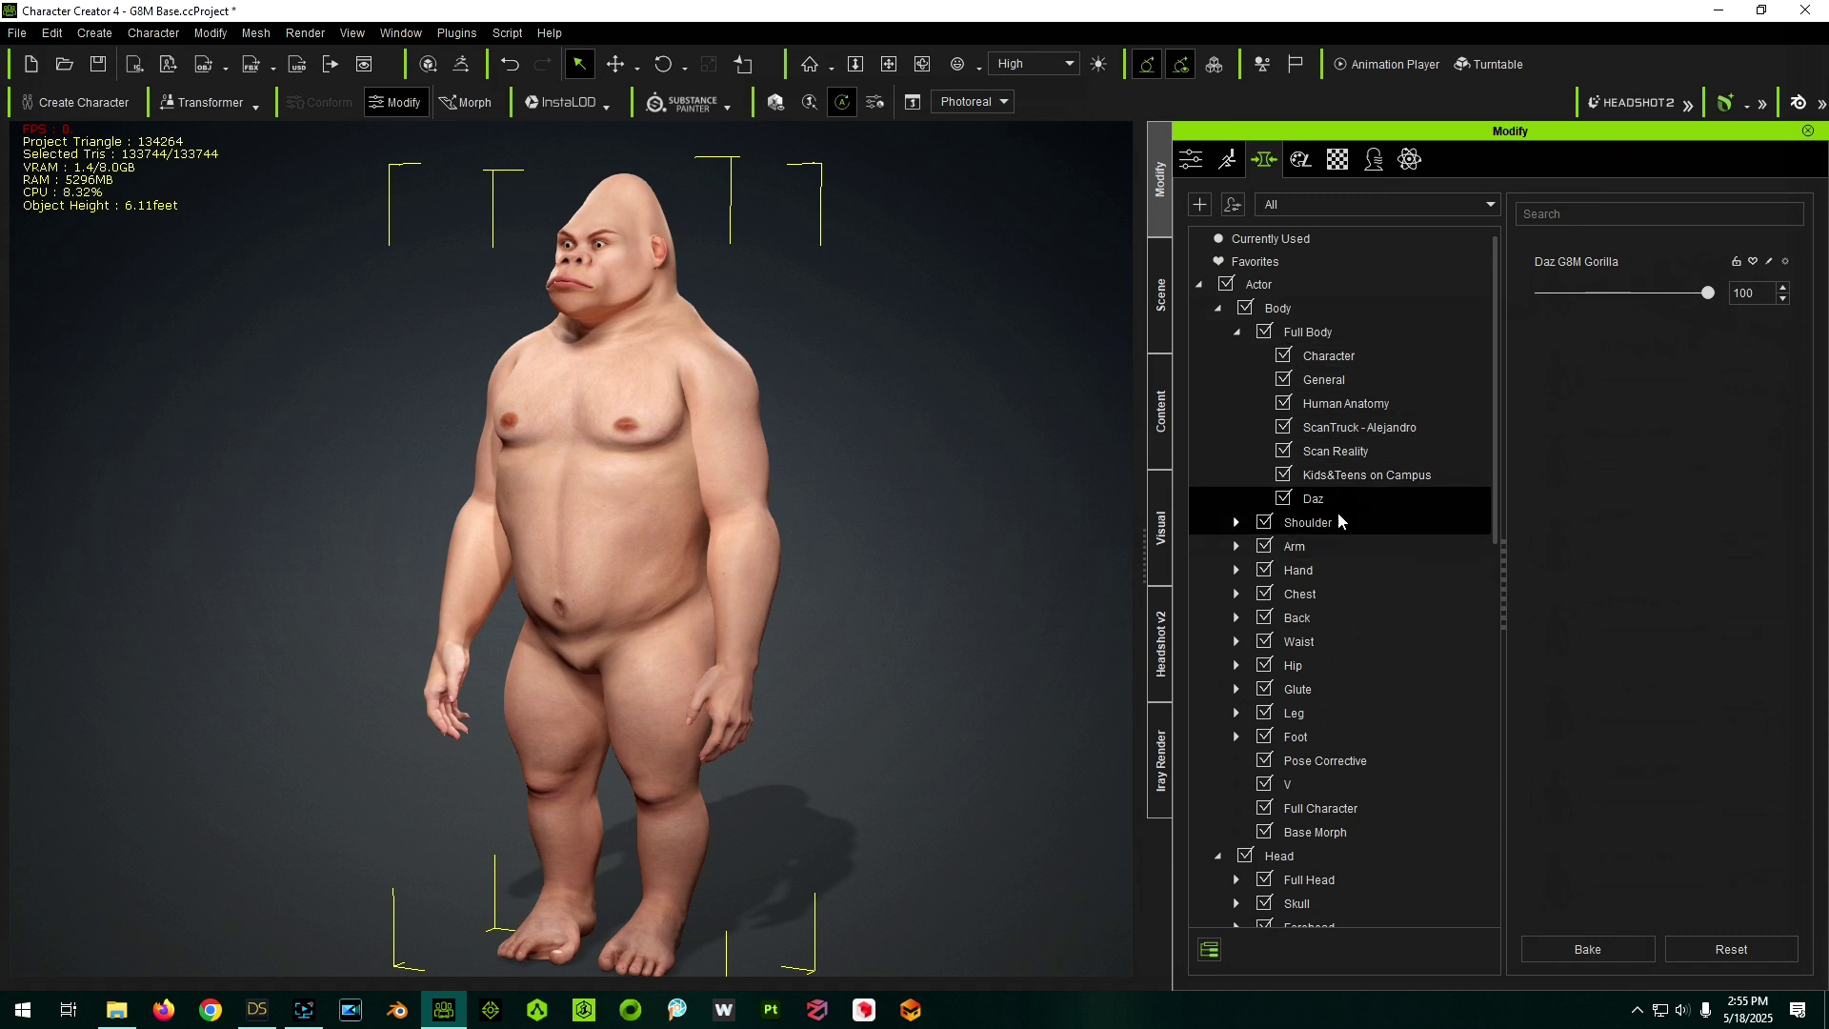
pyautogui.click(1769, 260)
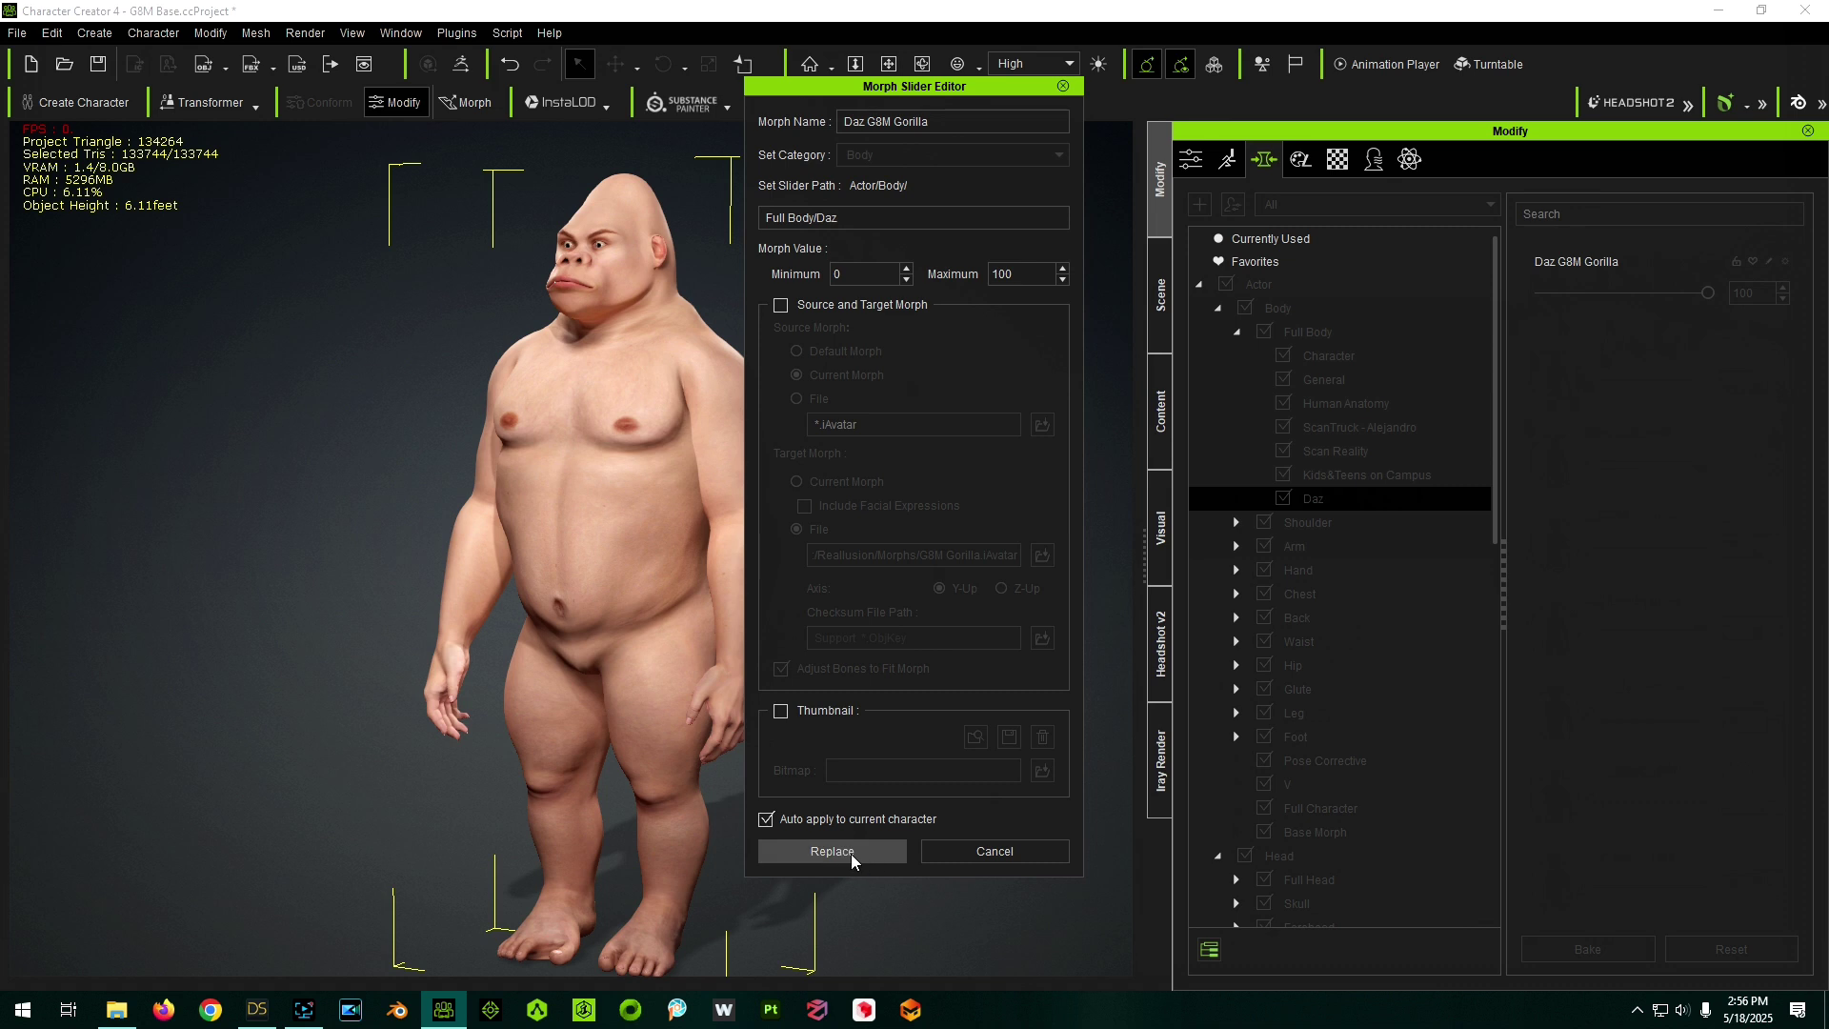
pyautogui.click(996, 852)
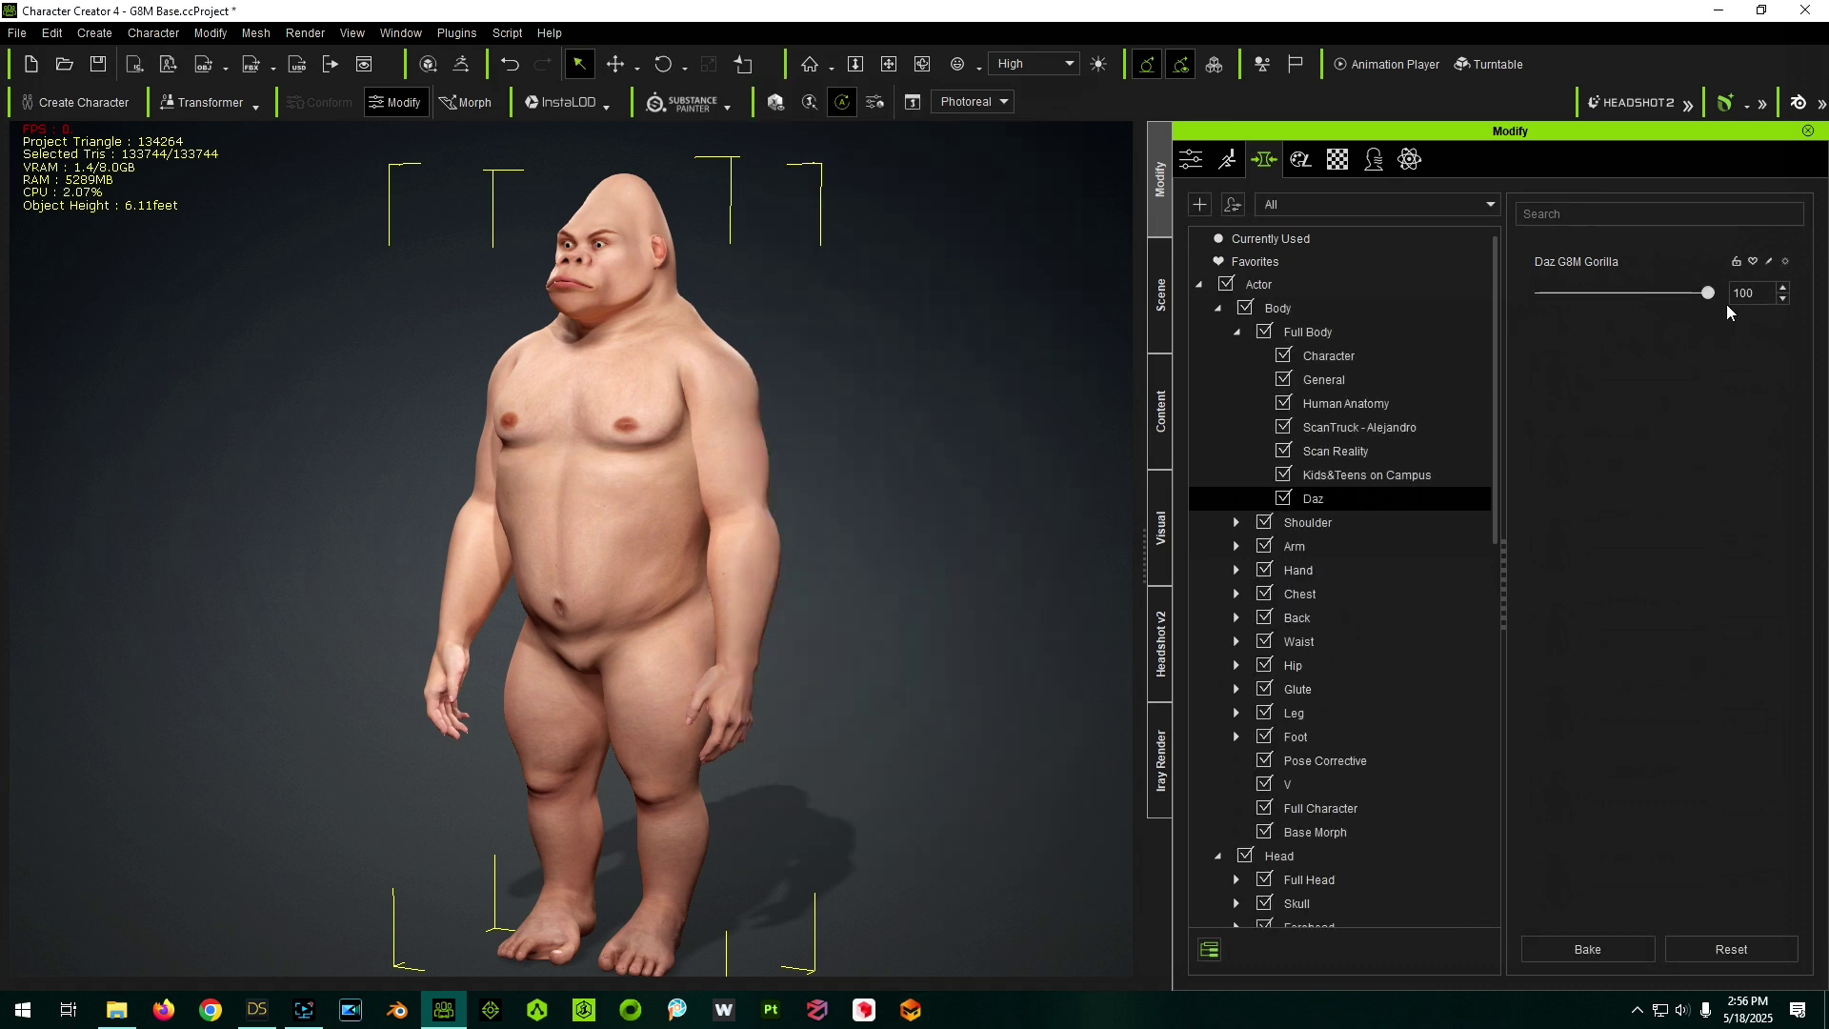
pyautogui.click(1785, 262)
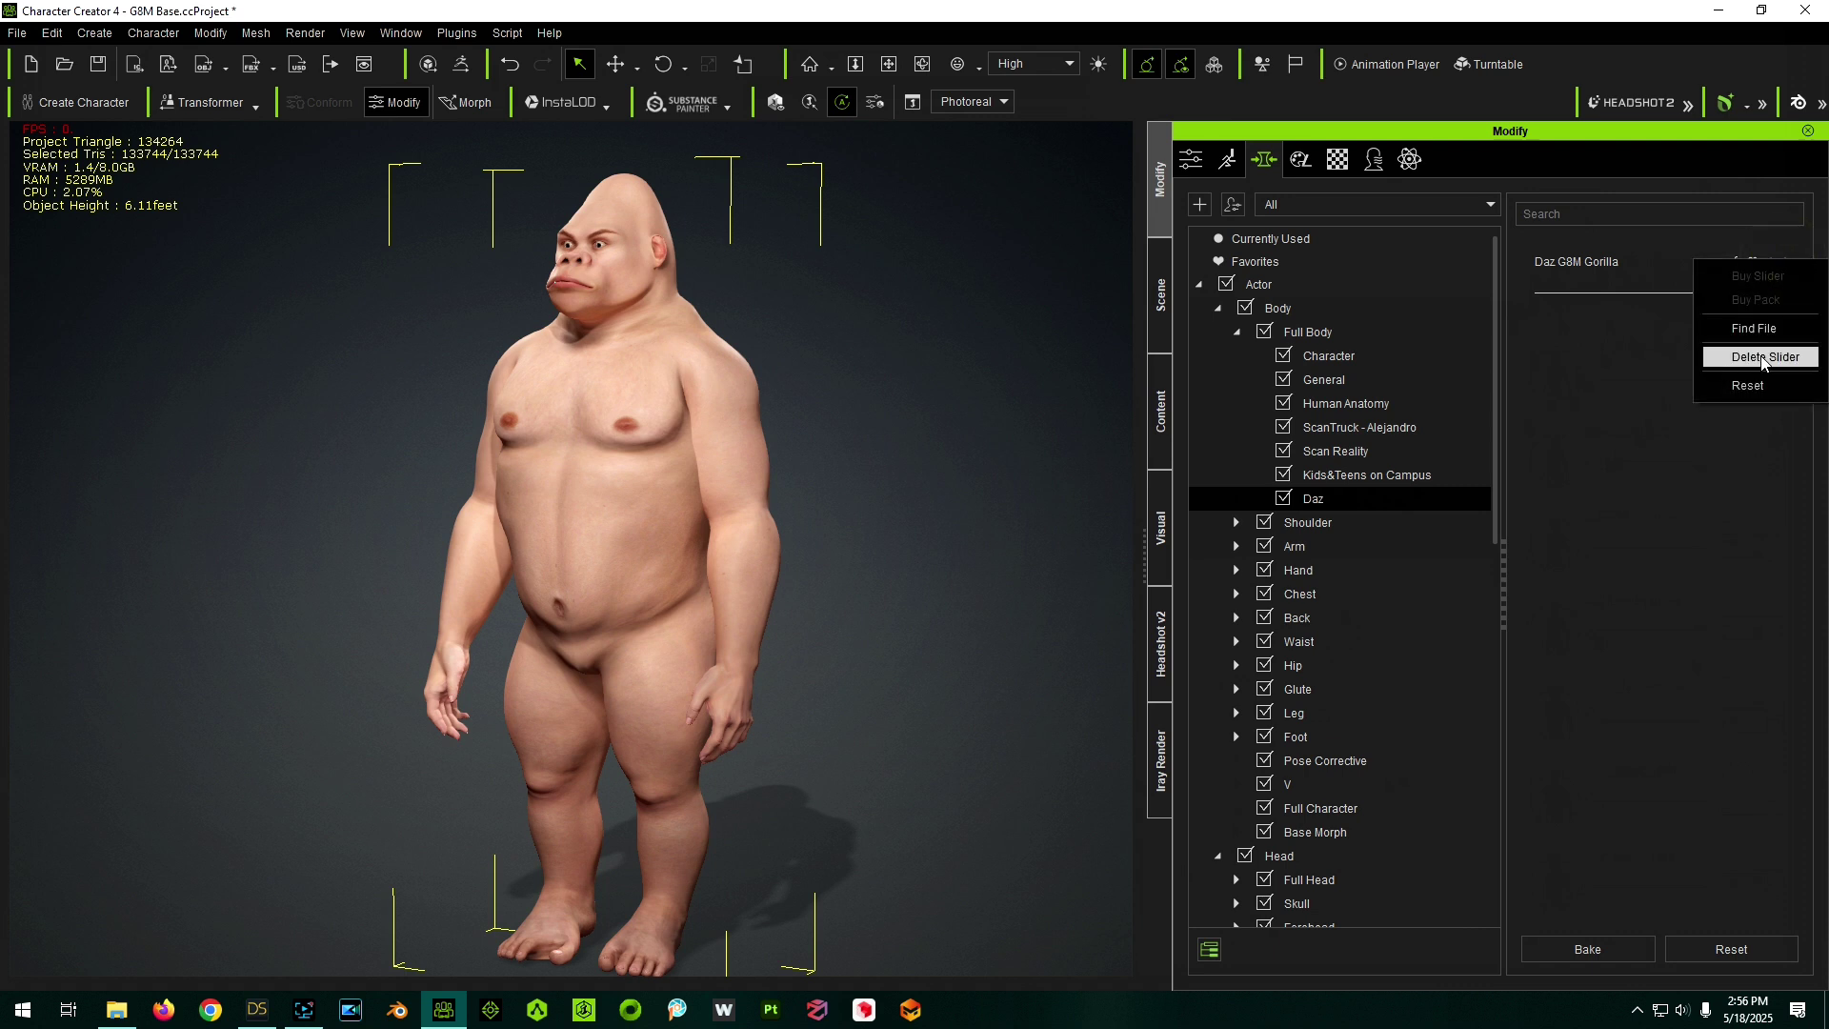
pyautogui.click(1769, 267)
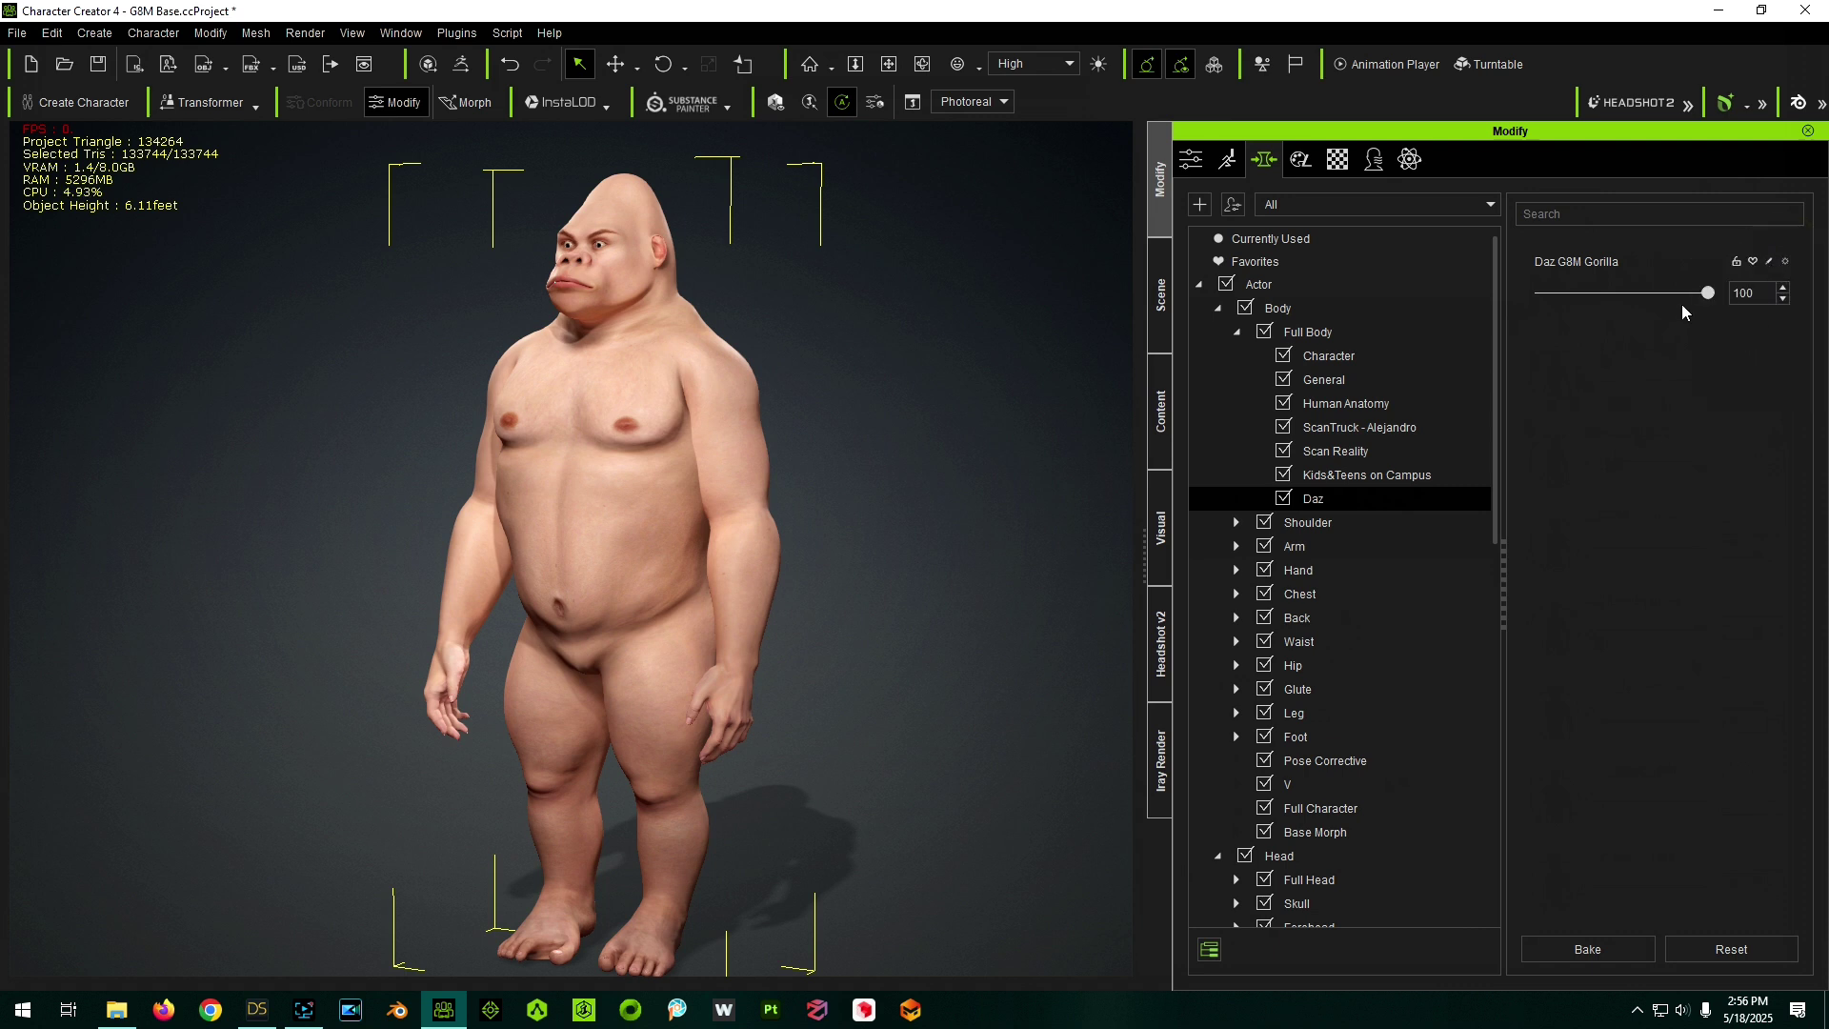
pyautogui.click(1768, 263)
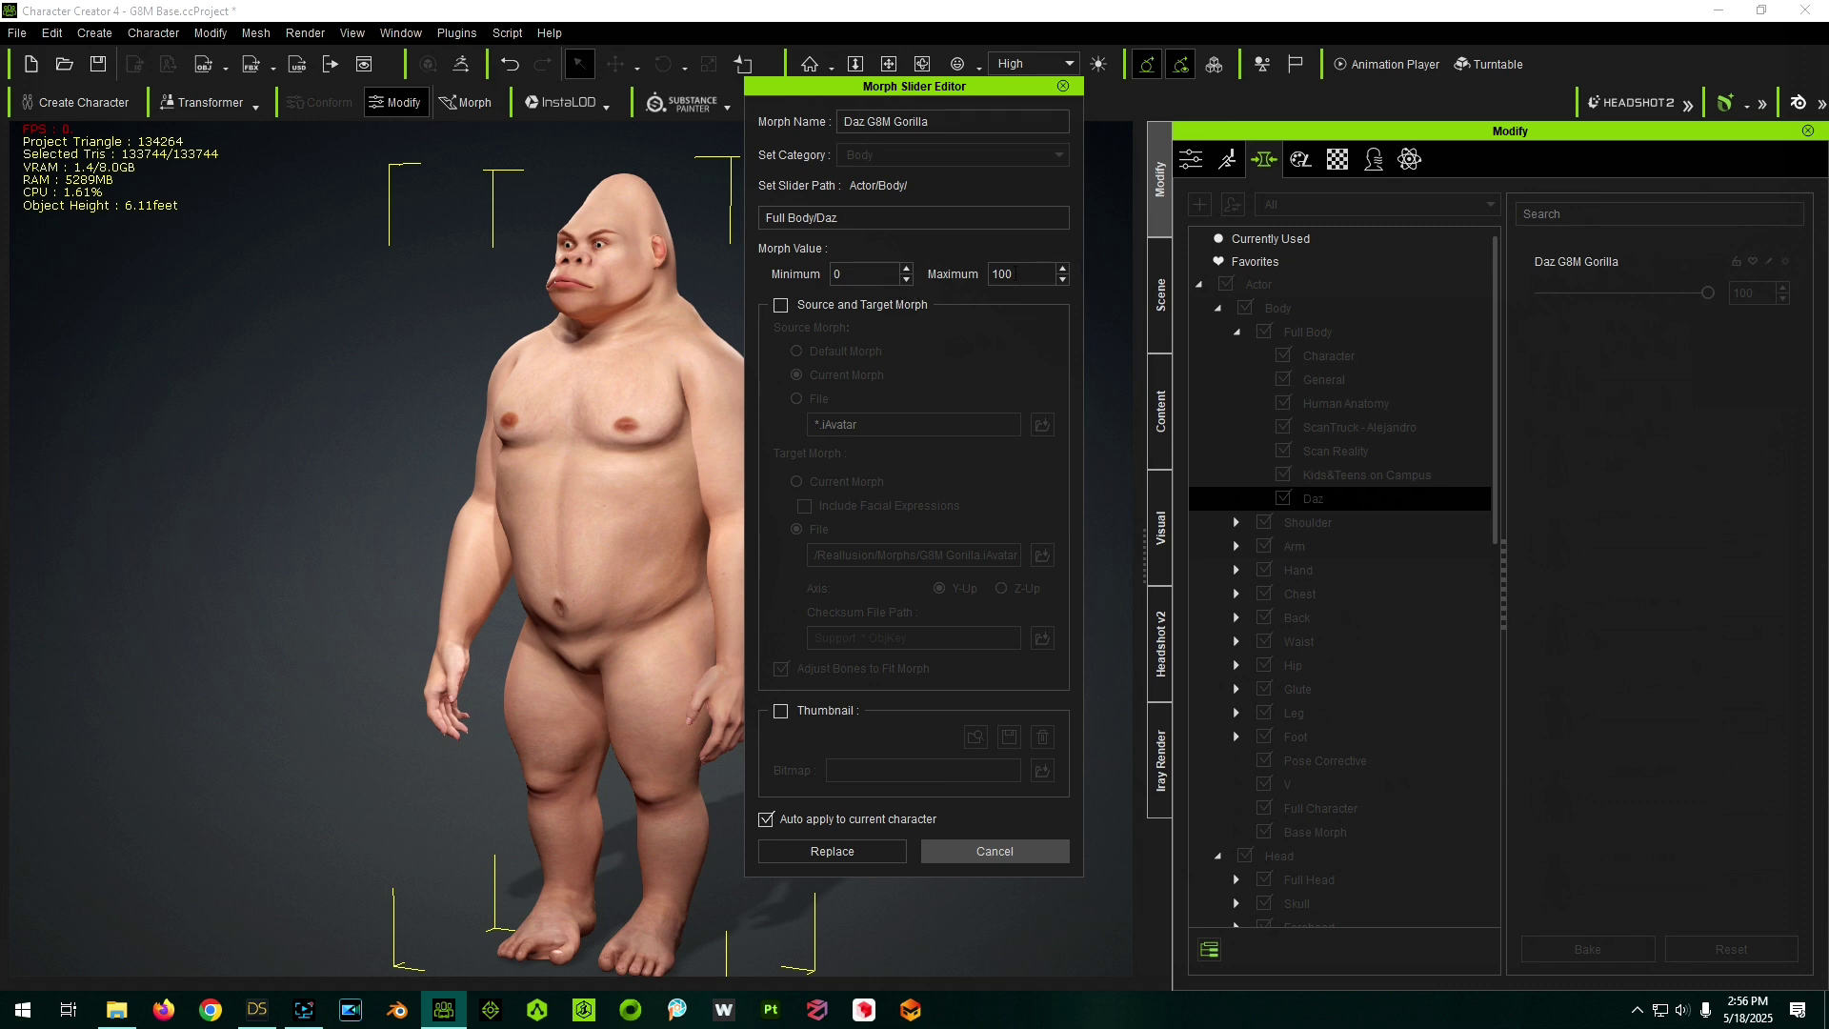
pyautogui.click(970, 850)
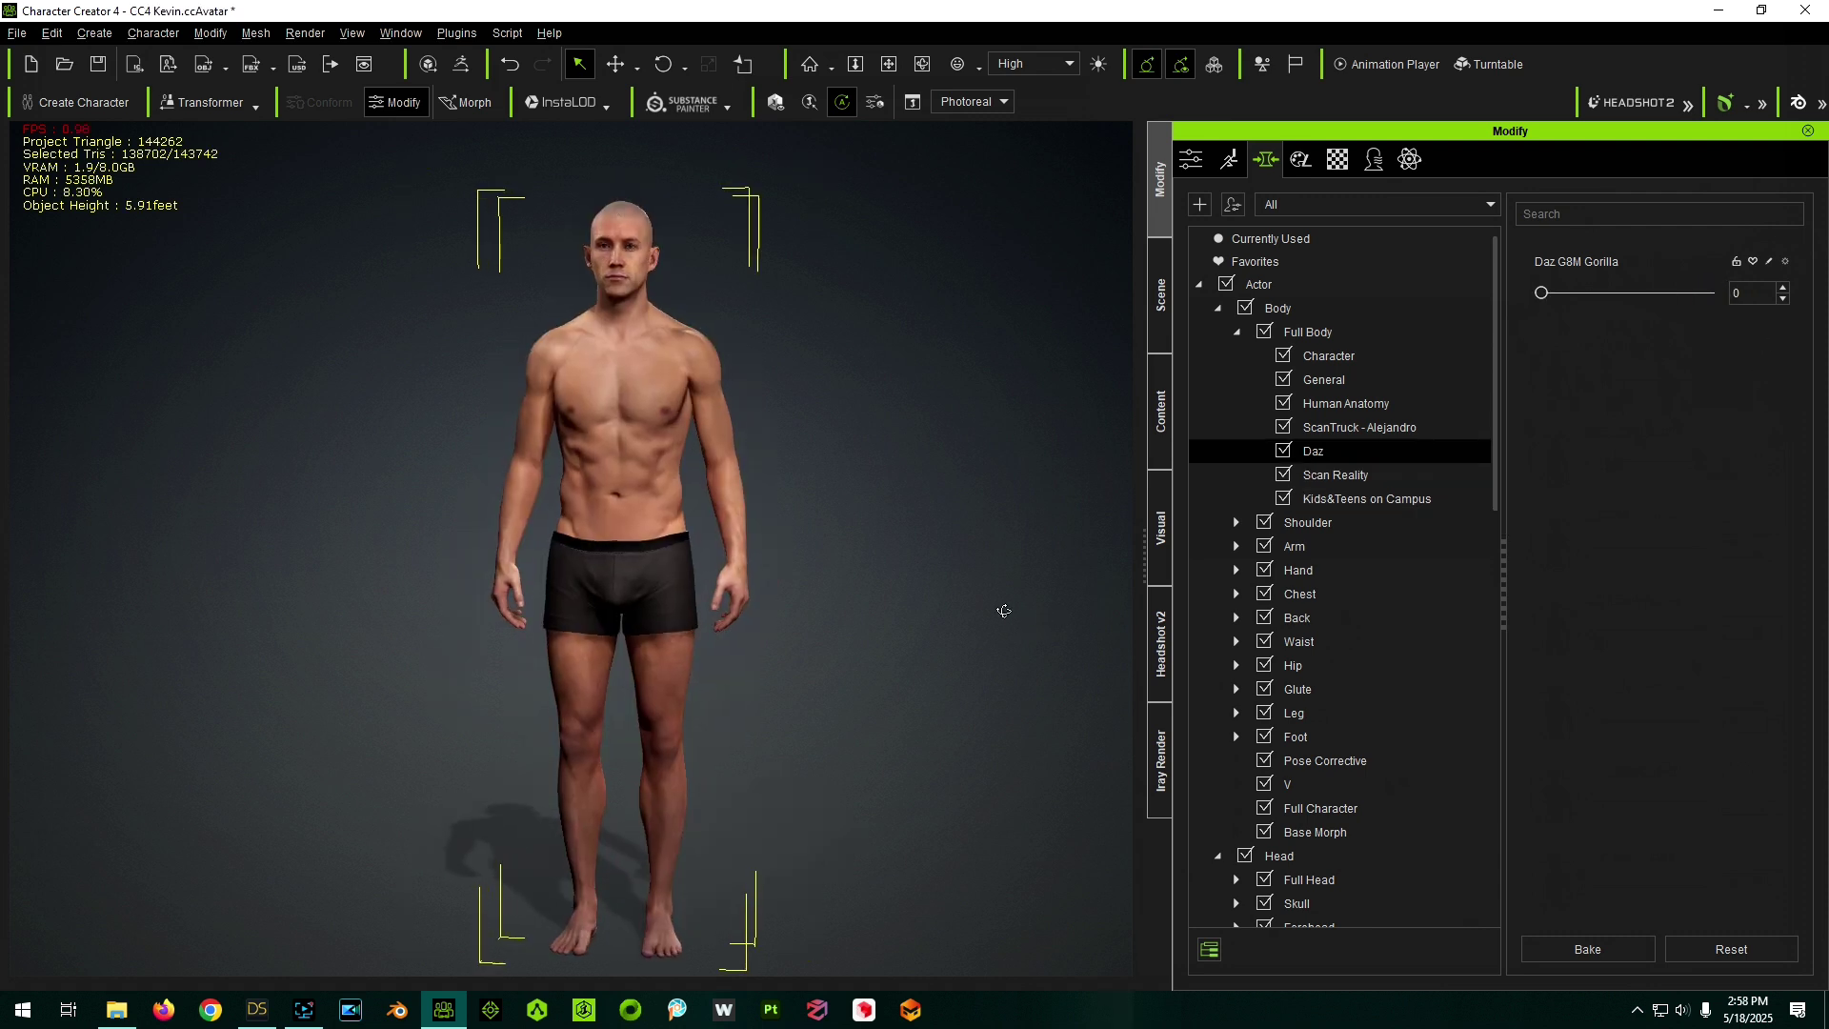
# - On the CC4 Kevin character, raise the Daz G8M Gorilla slider to 100, inspect the figure up close, and lower it to about 66
pyautogui.moveTo(1000, 612); pyautogui.dragTo(838, 632, button='right')
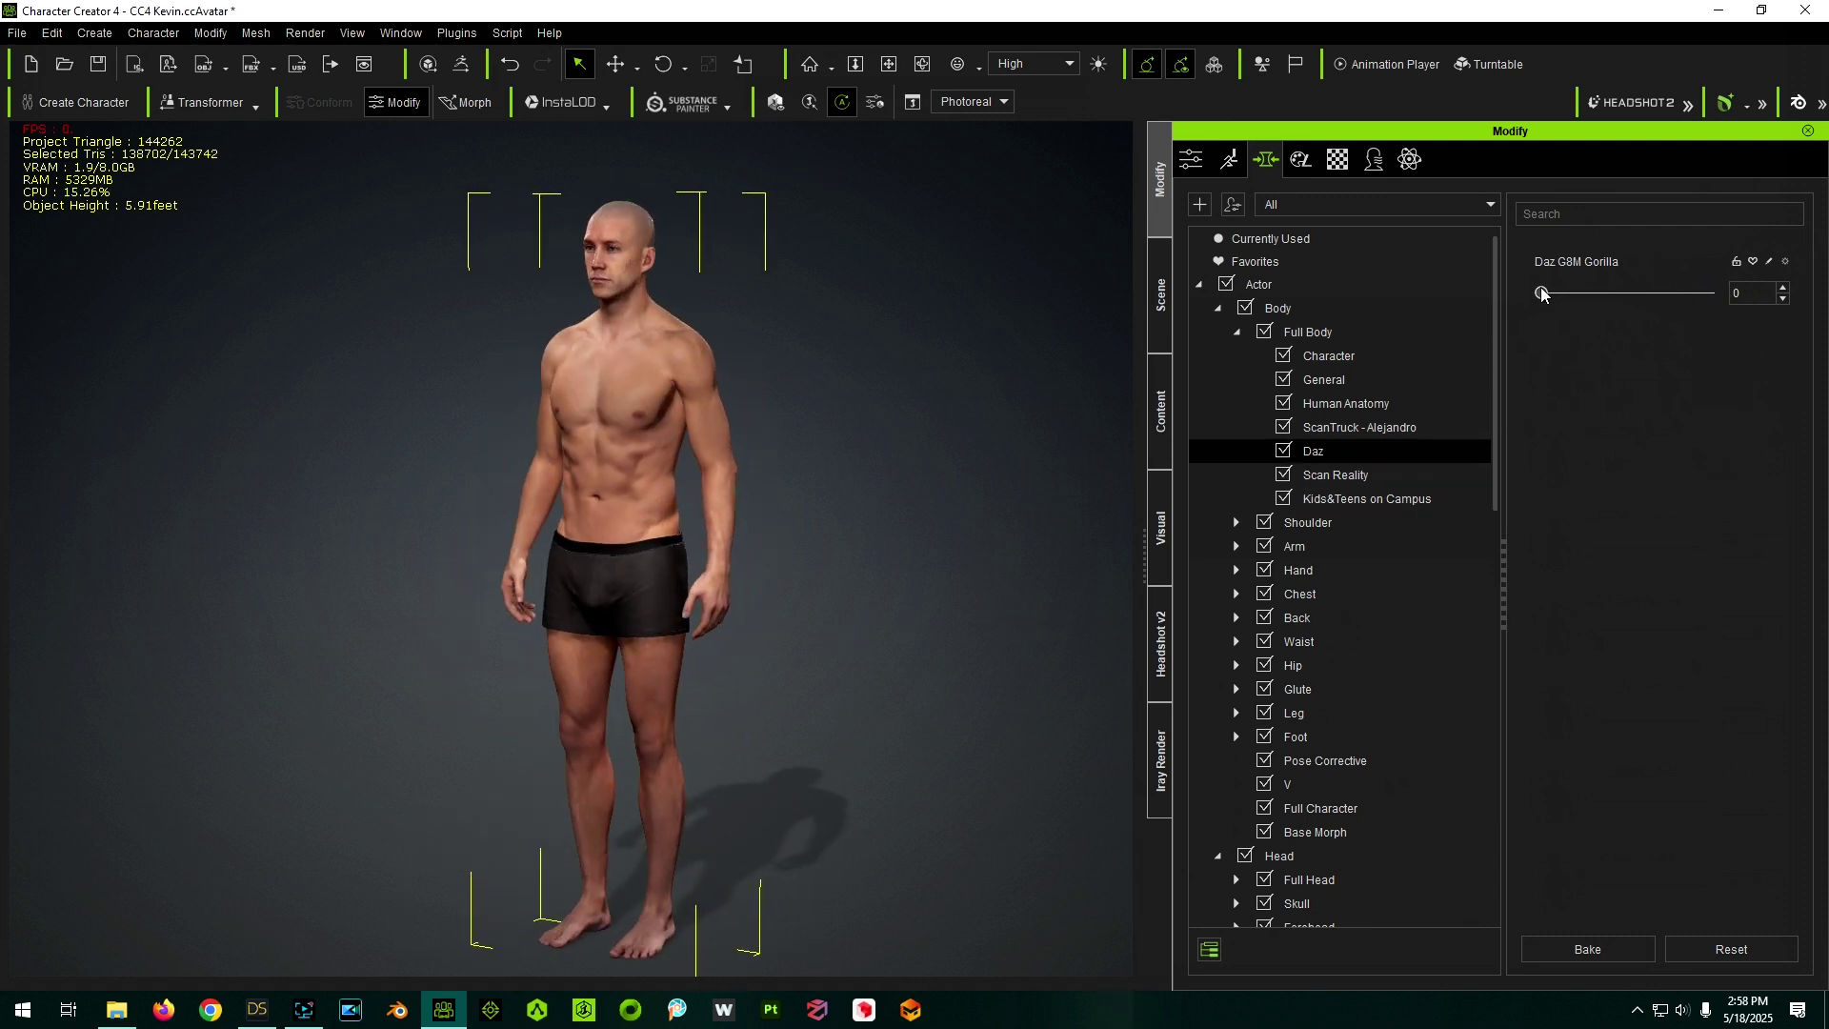
pyautogui.moveTo(1559, 295); pyautogui.dragTo(1758, 294)
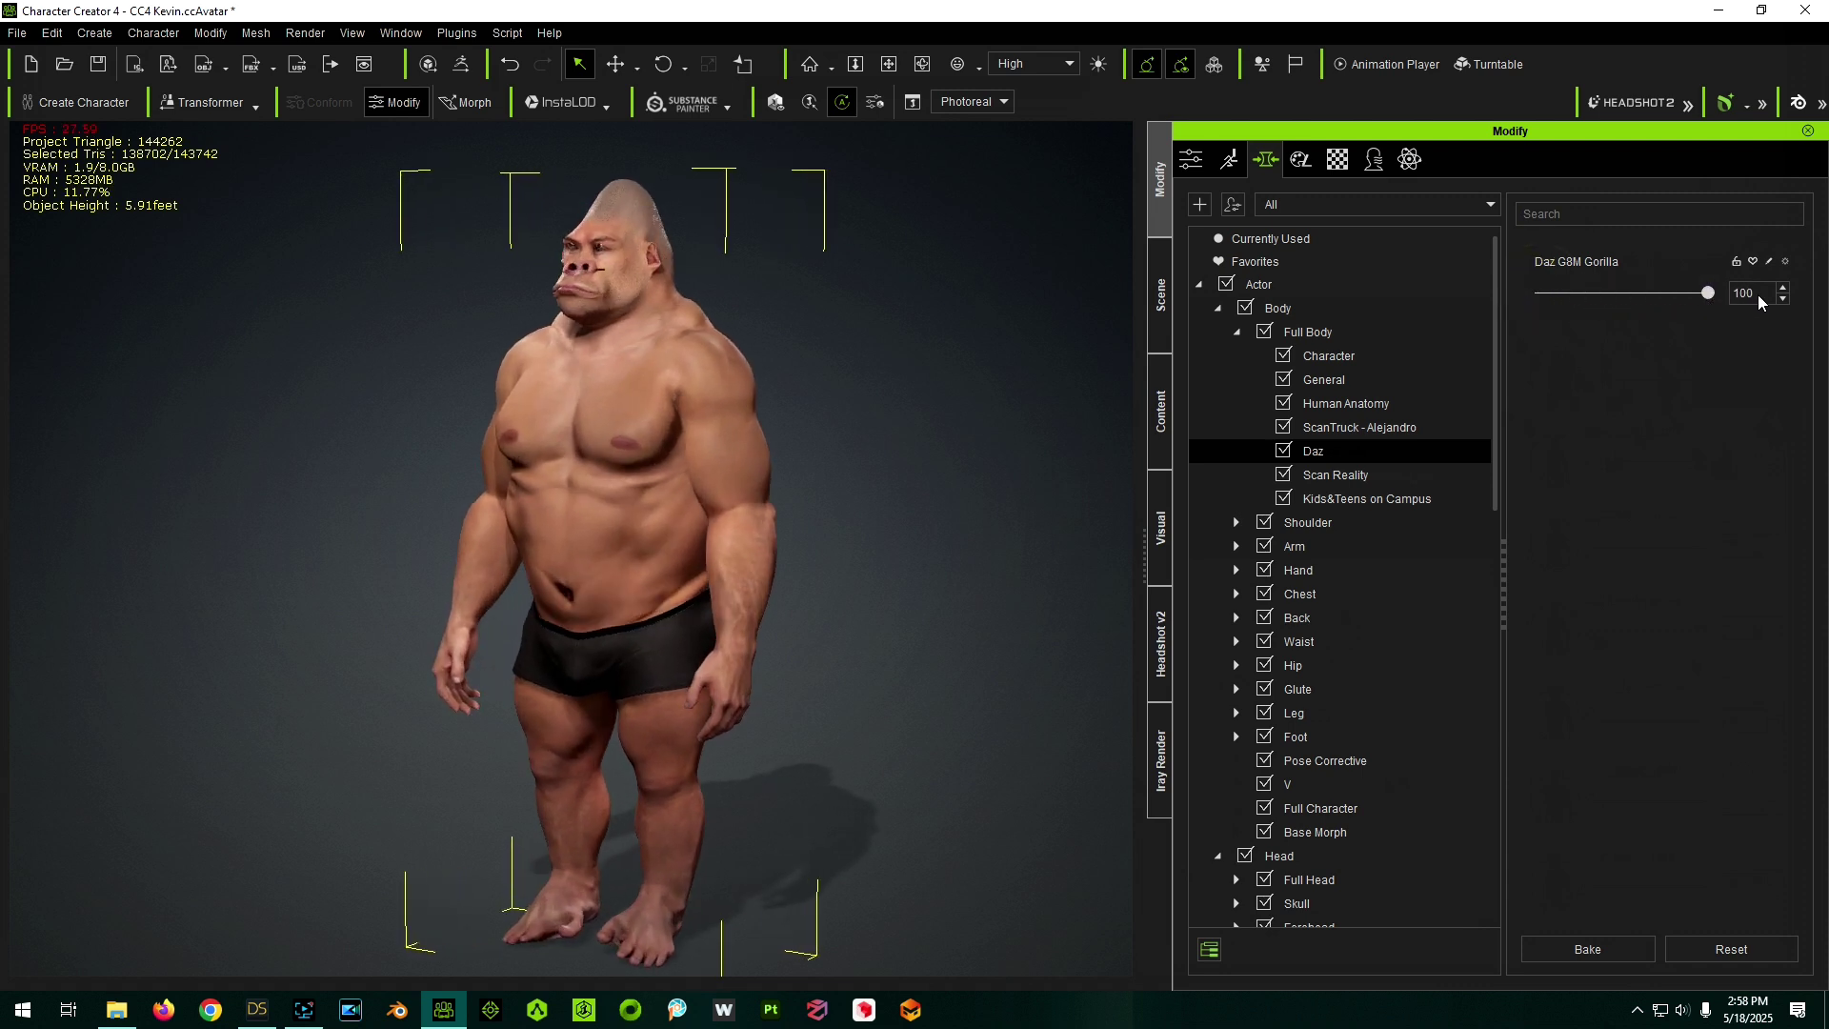
pyautogui.scroll(6, 612, 215)
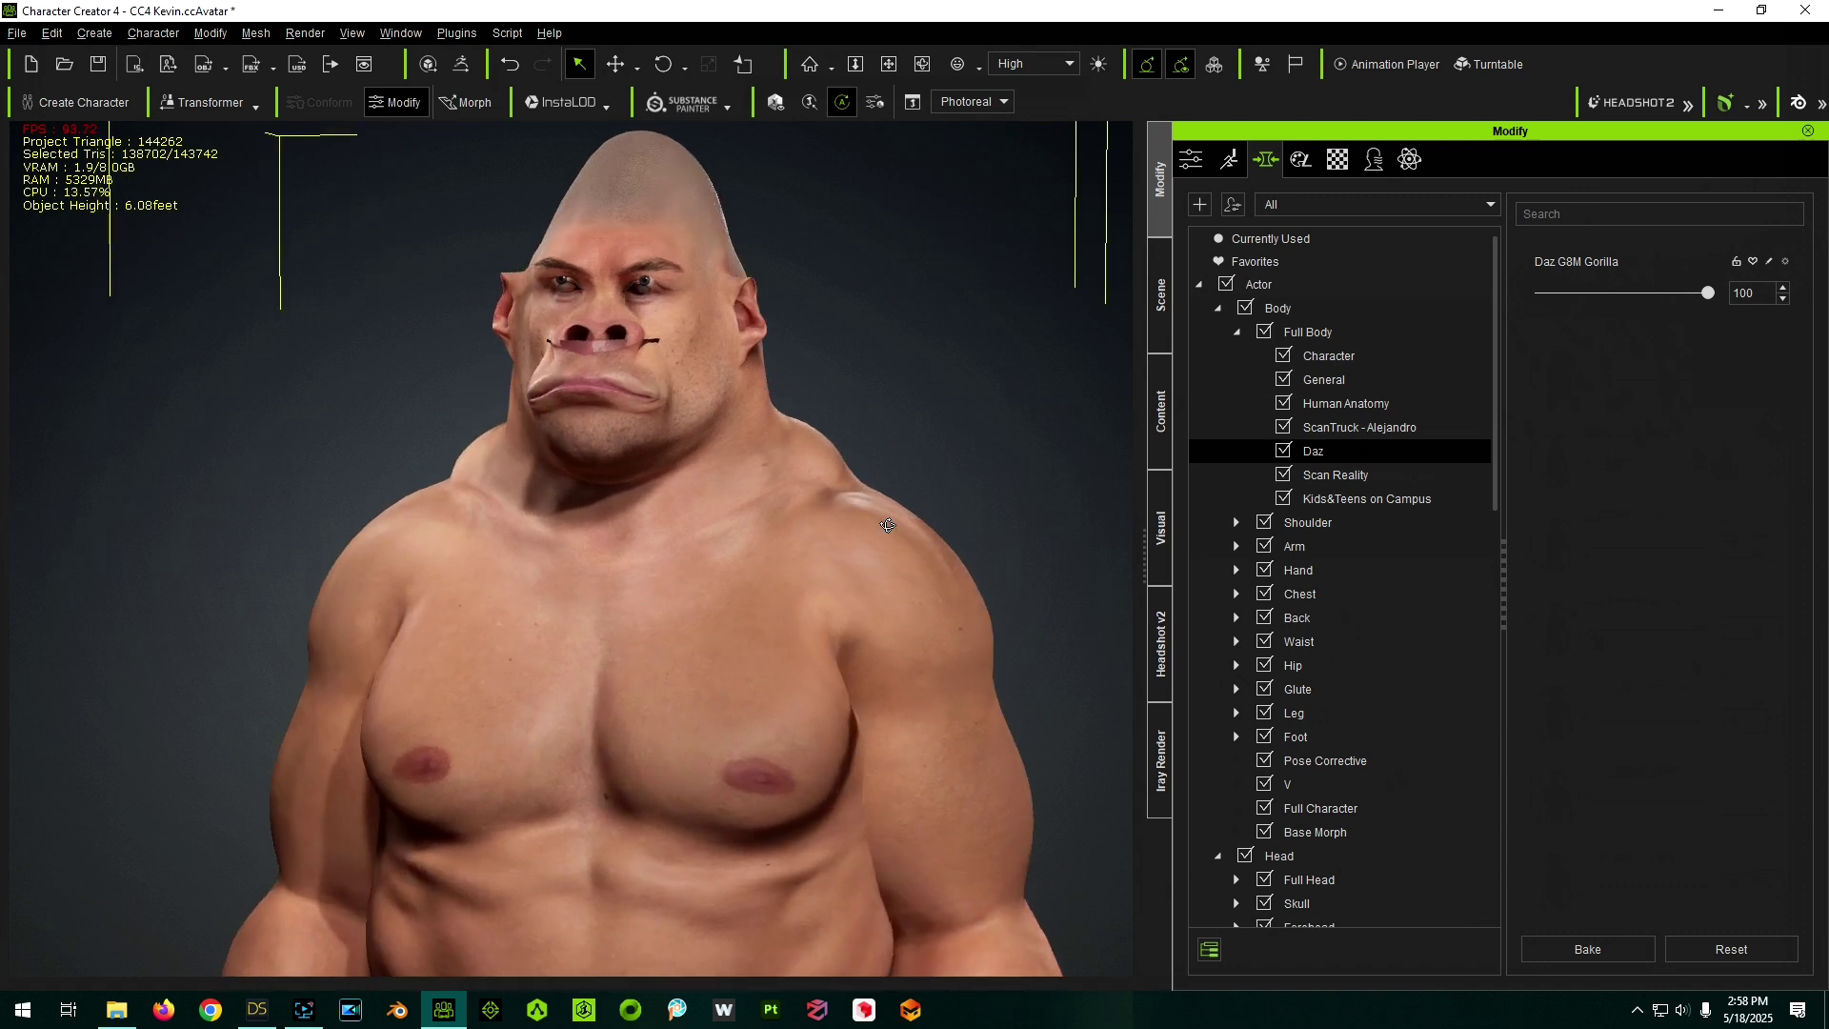
pyautogui.moveTo(1705, 297); pyautogui.dragTo(1646, 299)
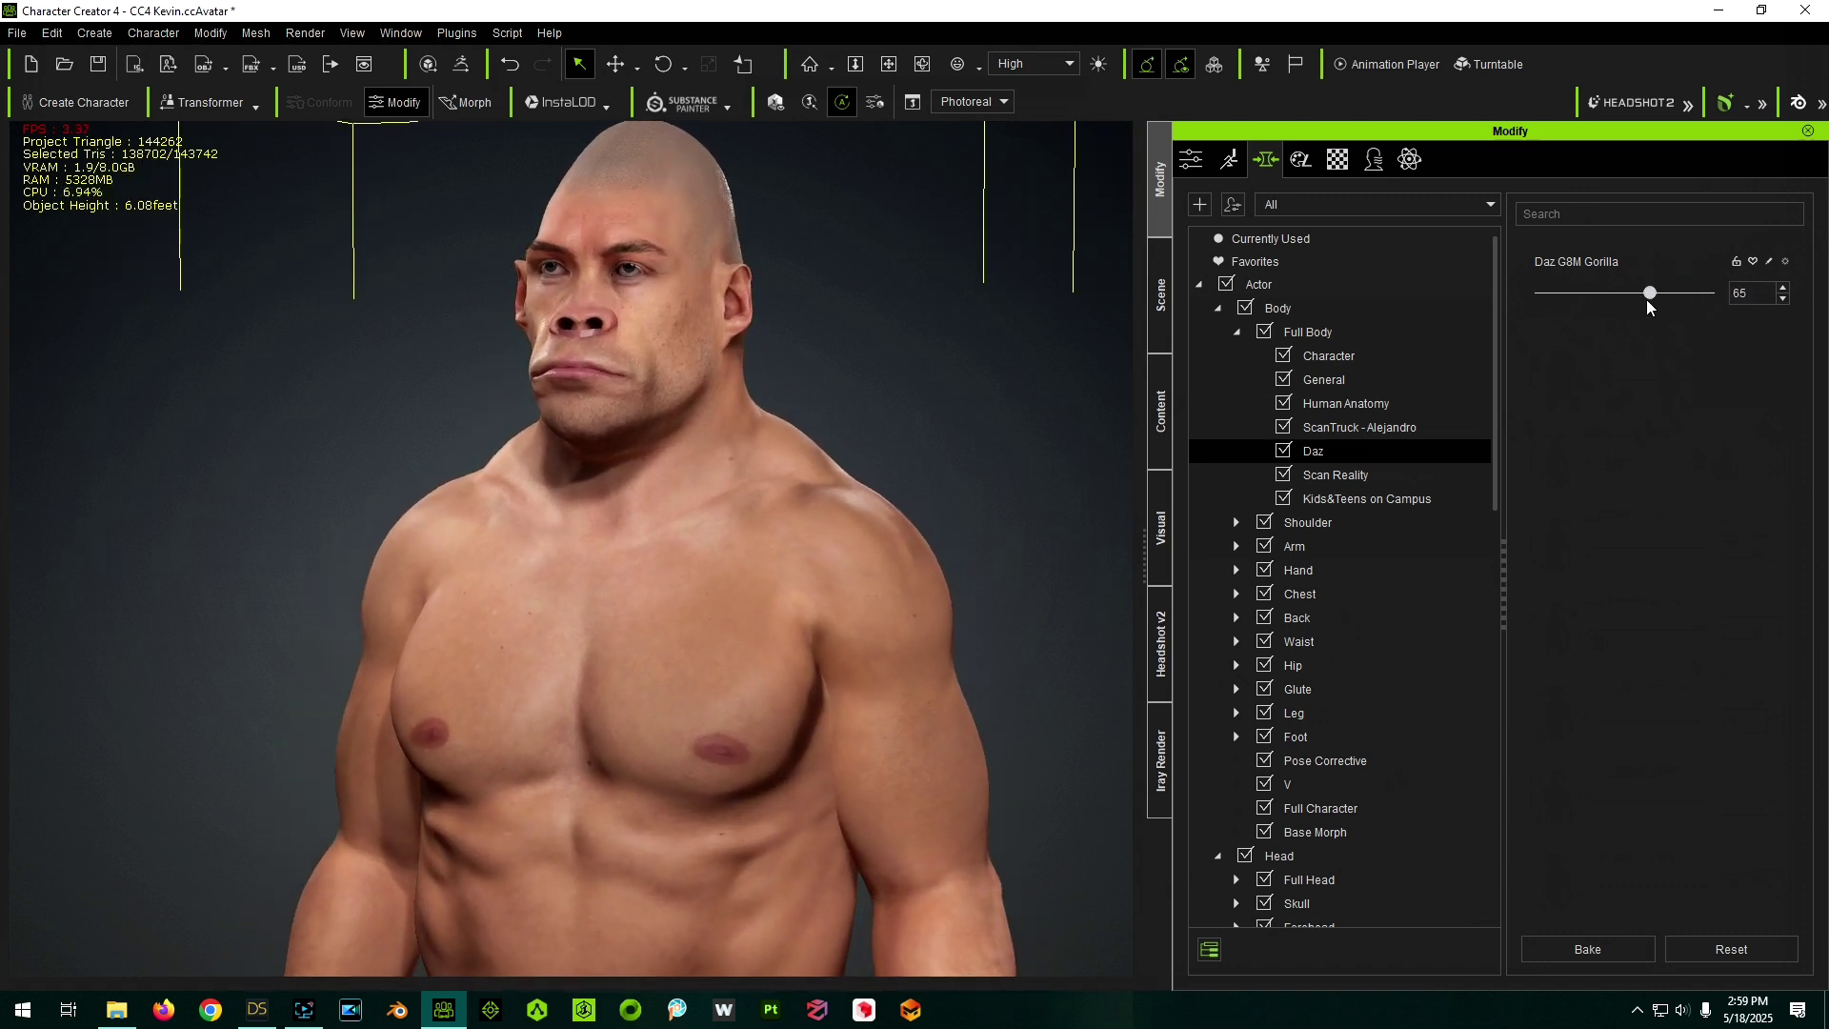
pyautogui.scroll(-5, 680, 629)
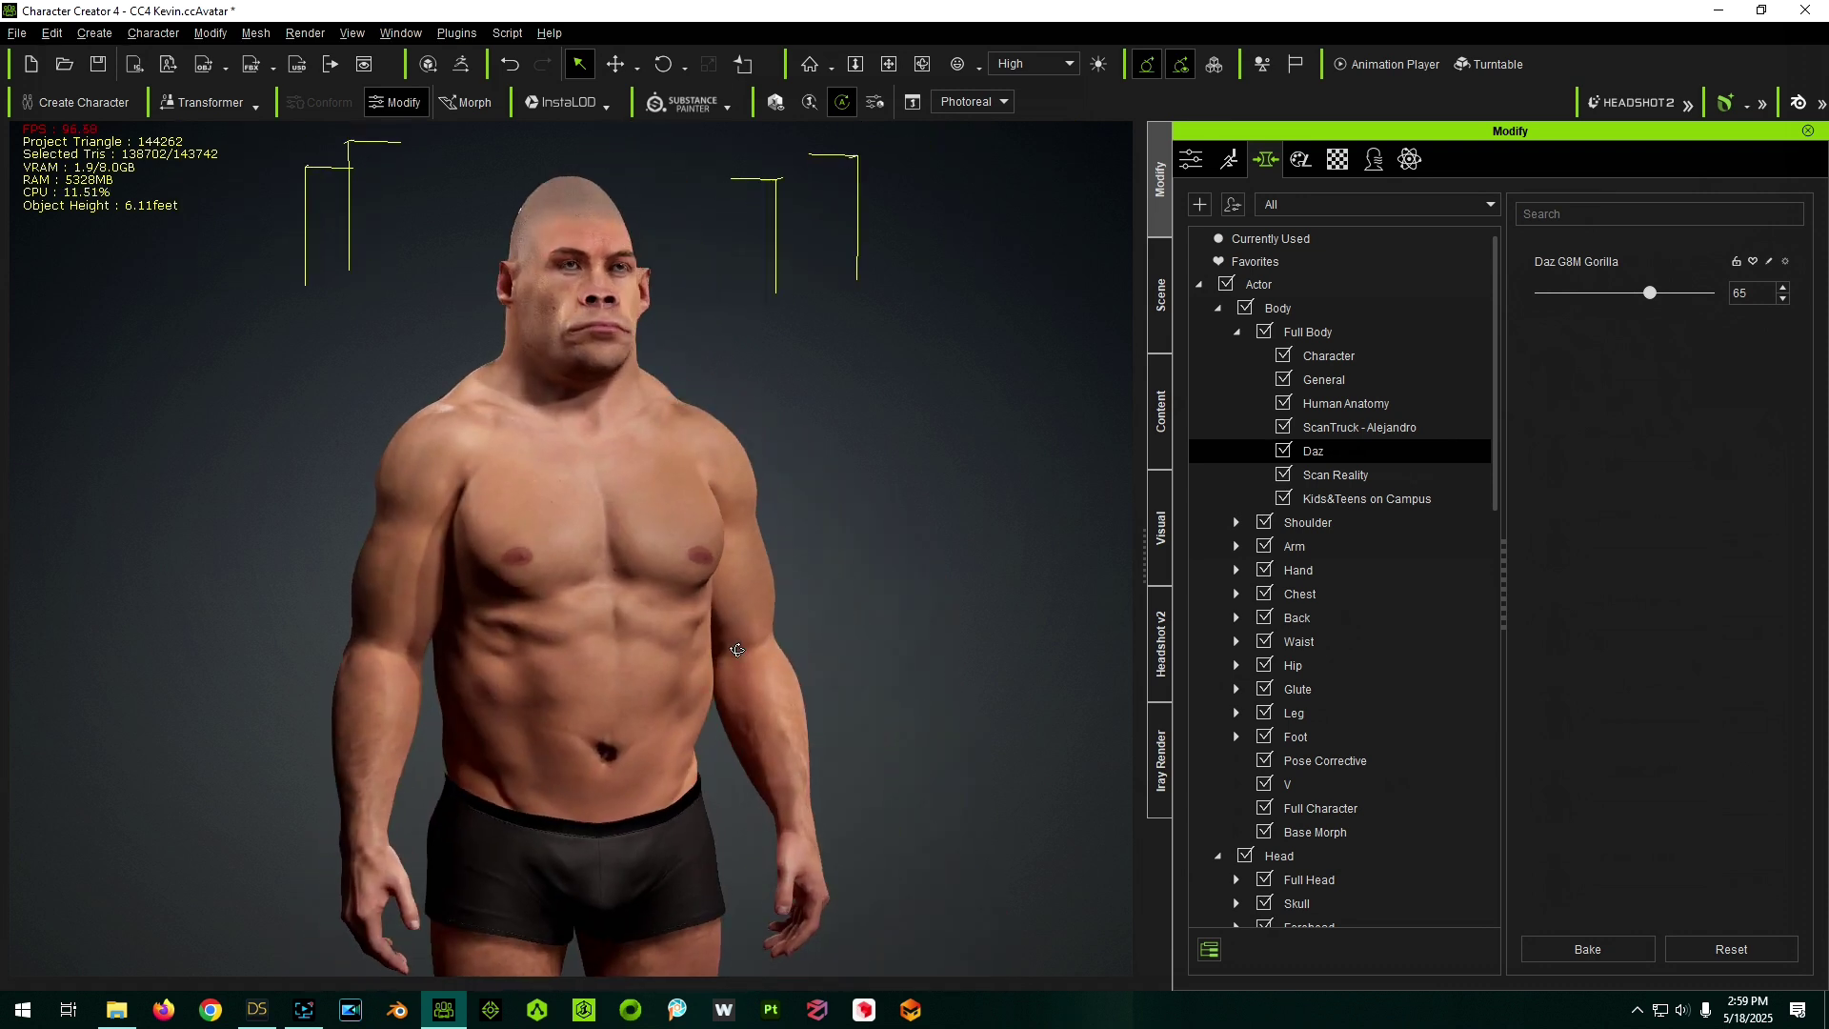
pyautogui.moveTo(1653, 301); pyautogui.dragTo(1650, 297)
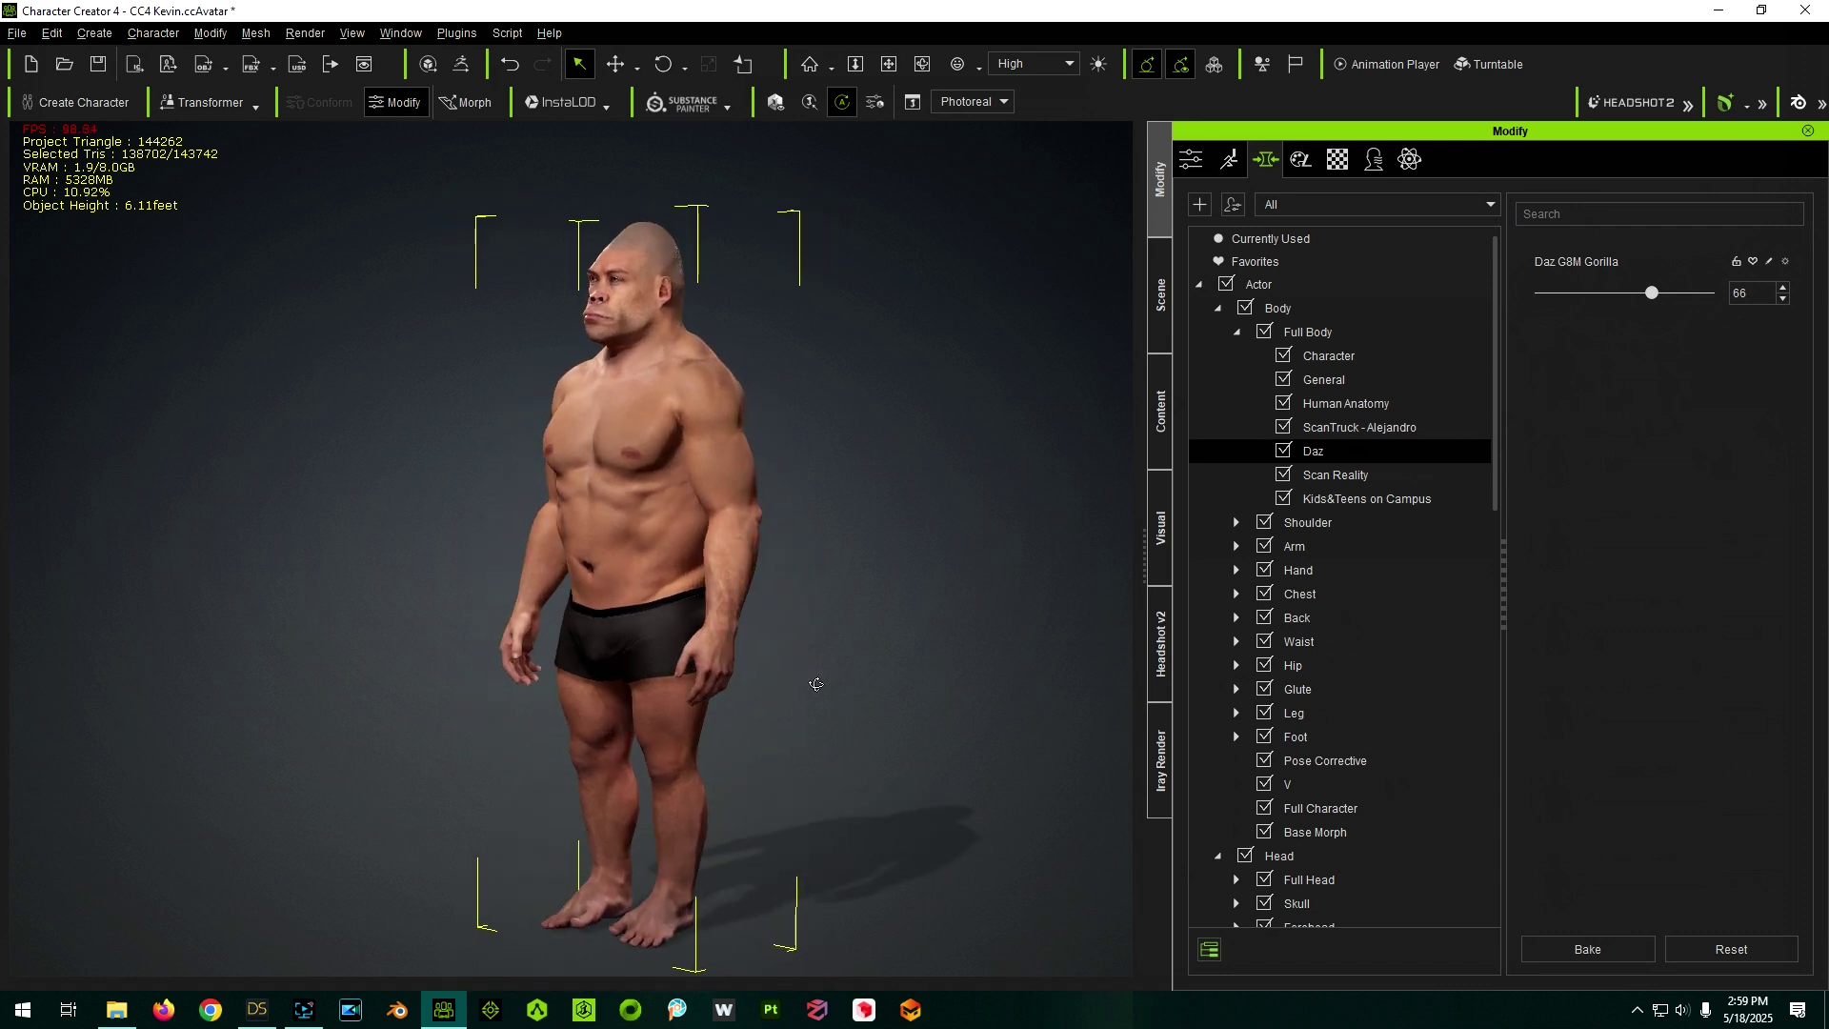
# - Inspect the blended body, return Daz G8M Gorilla to 0, and test another morph slider further down the morph list at its maximum
pyautogui.moveTo(781, 695); pyautogui.dragTo(1011, 724, button='right')
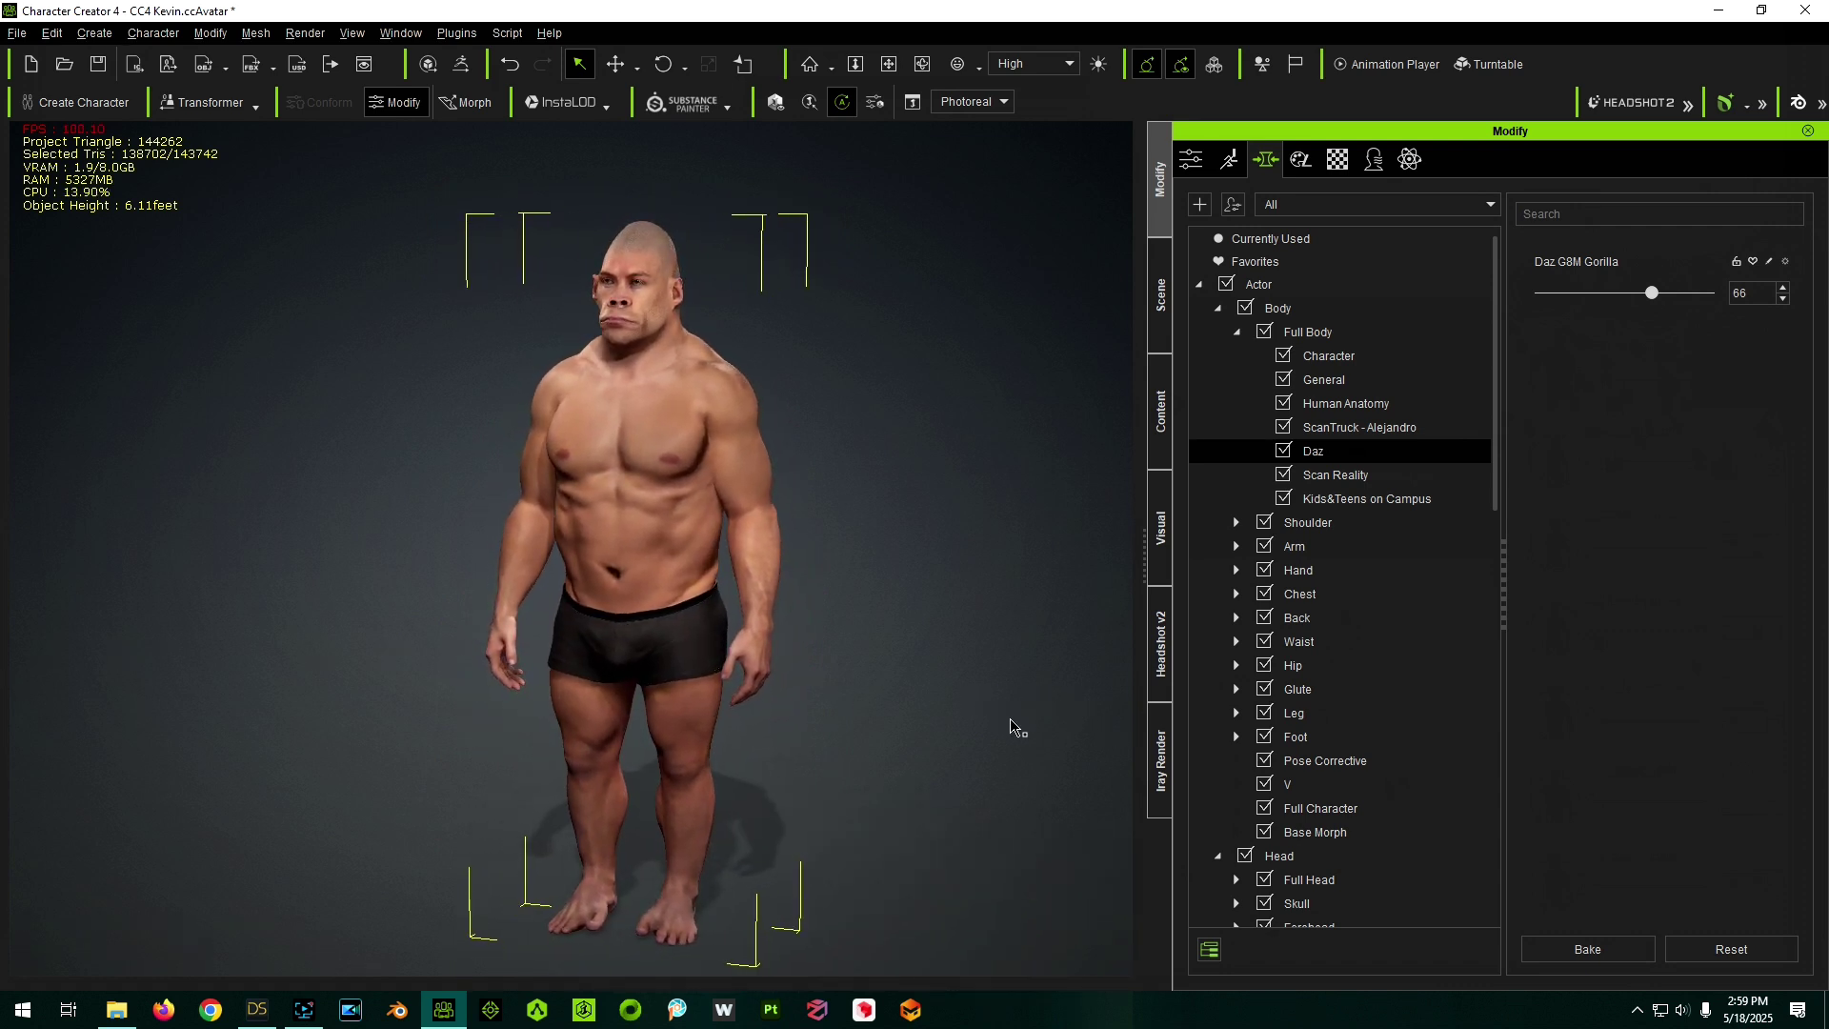
pyautogui.moveTo(634, 205); pyautogui.dragTo(1191, 533, button='right')
pyautogui.moveTo(1655, 295); pyautogui.dragTo(1415, 306)
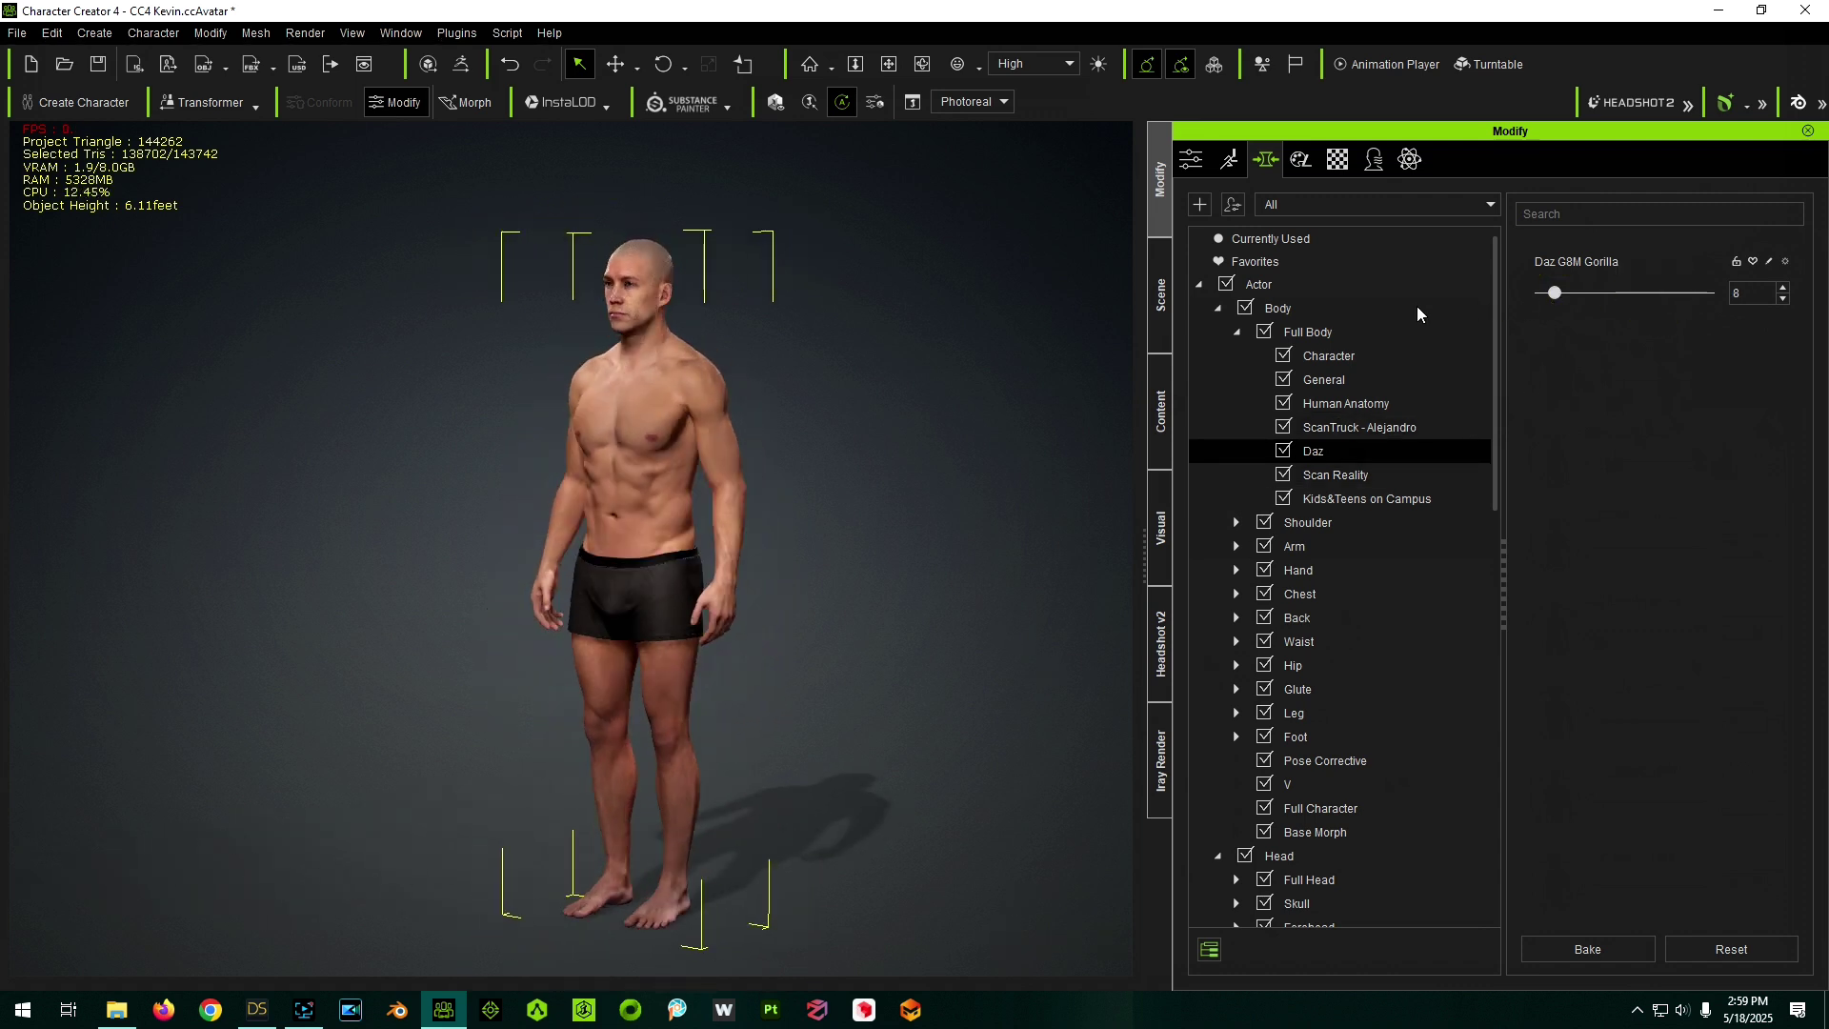
pyautogui.scroll(2, 642, 191)
pyautogui.scroll(3, 642, 192)
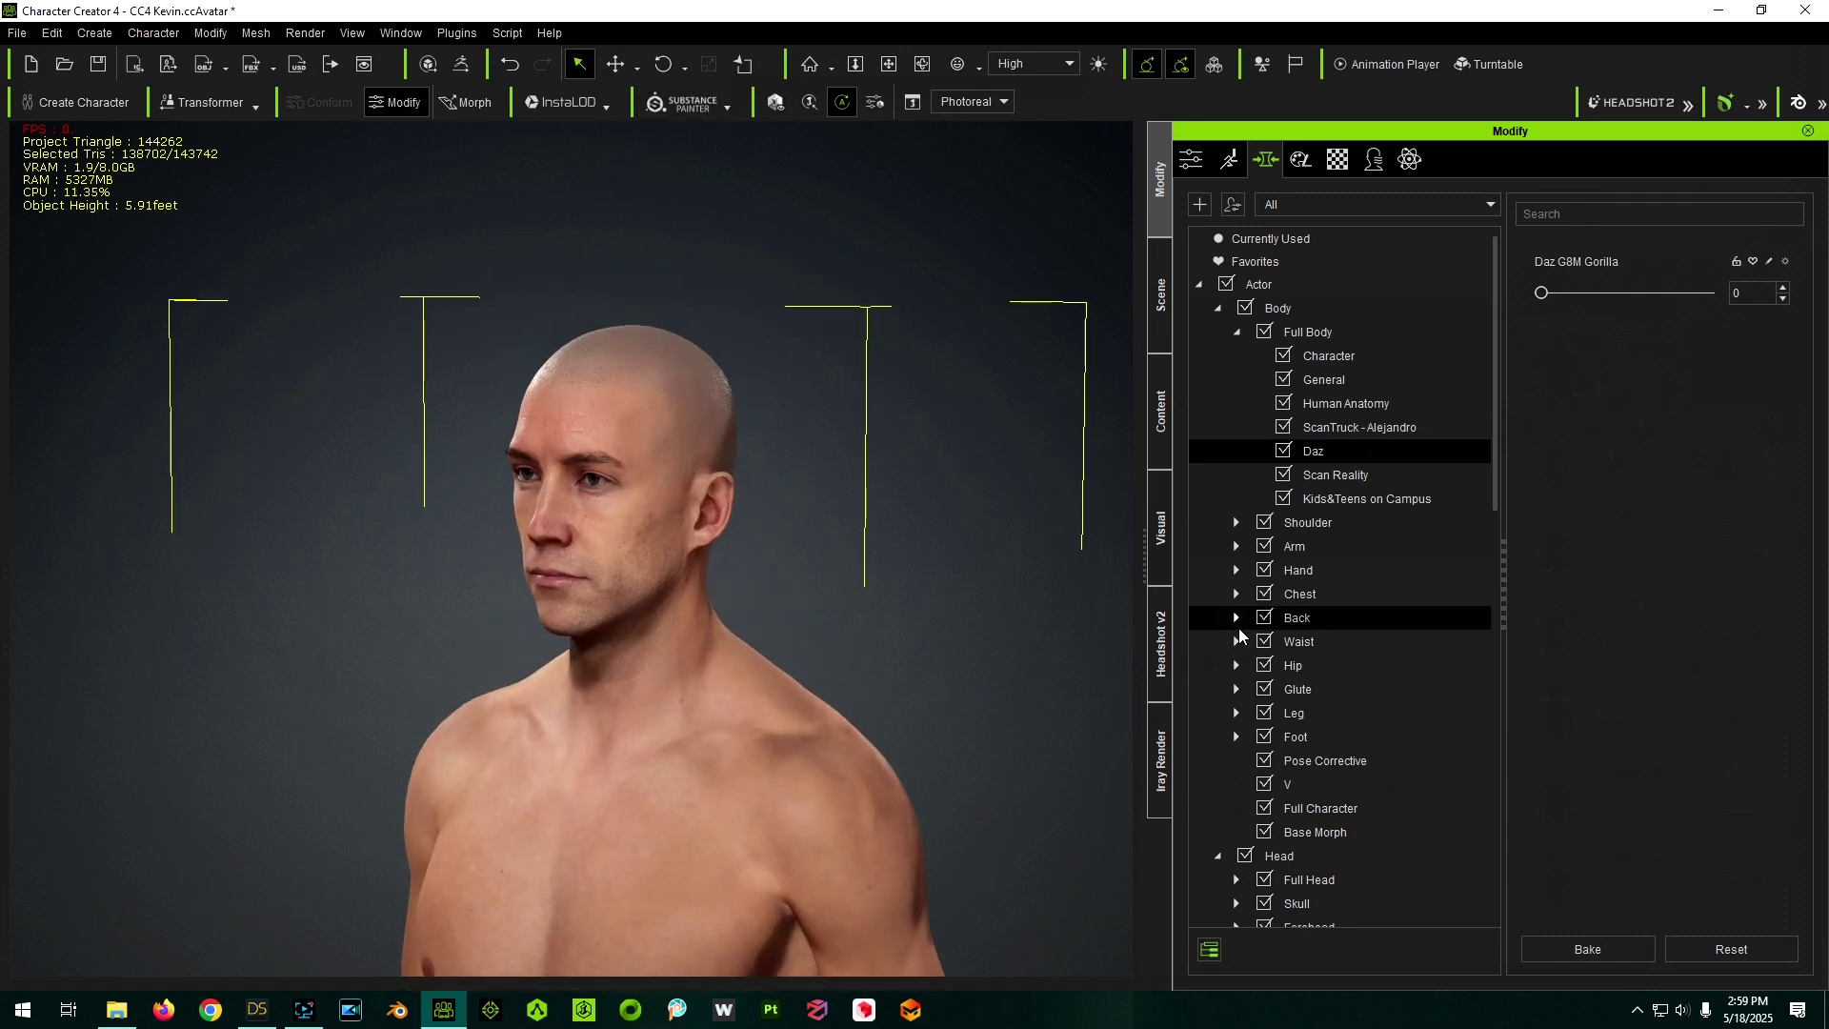
pyautogui.scroll(-4, 1238, 626)
pyautogui.click(1293, 714)
pyautogui.moveTo(1542, 794); pyautogui.dragTo(1799, 810)
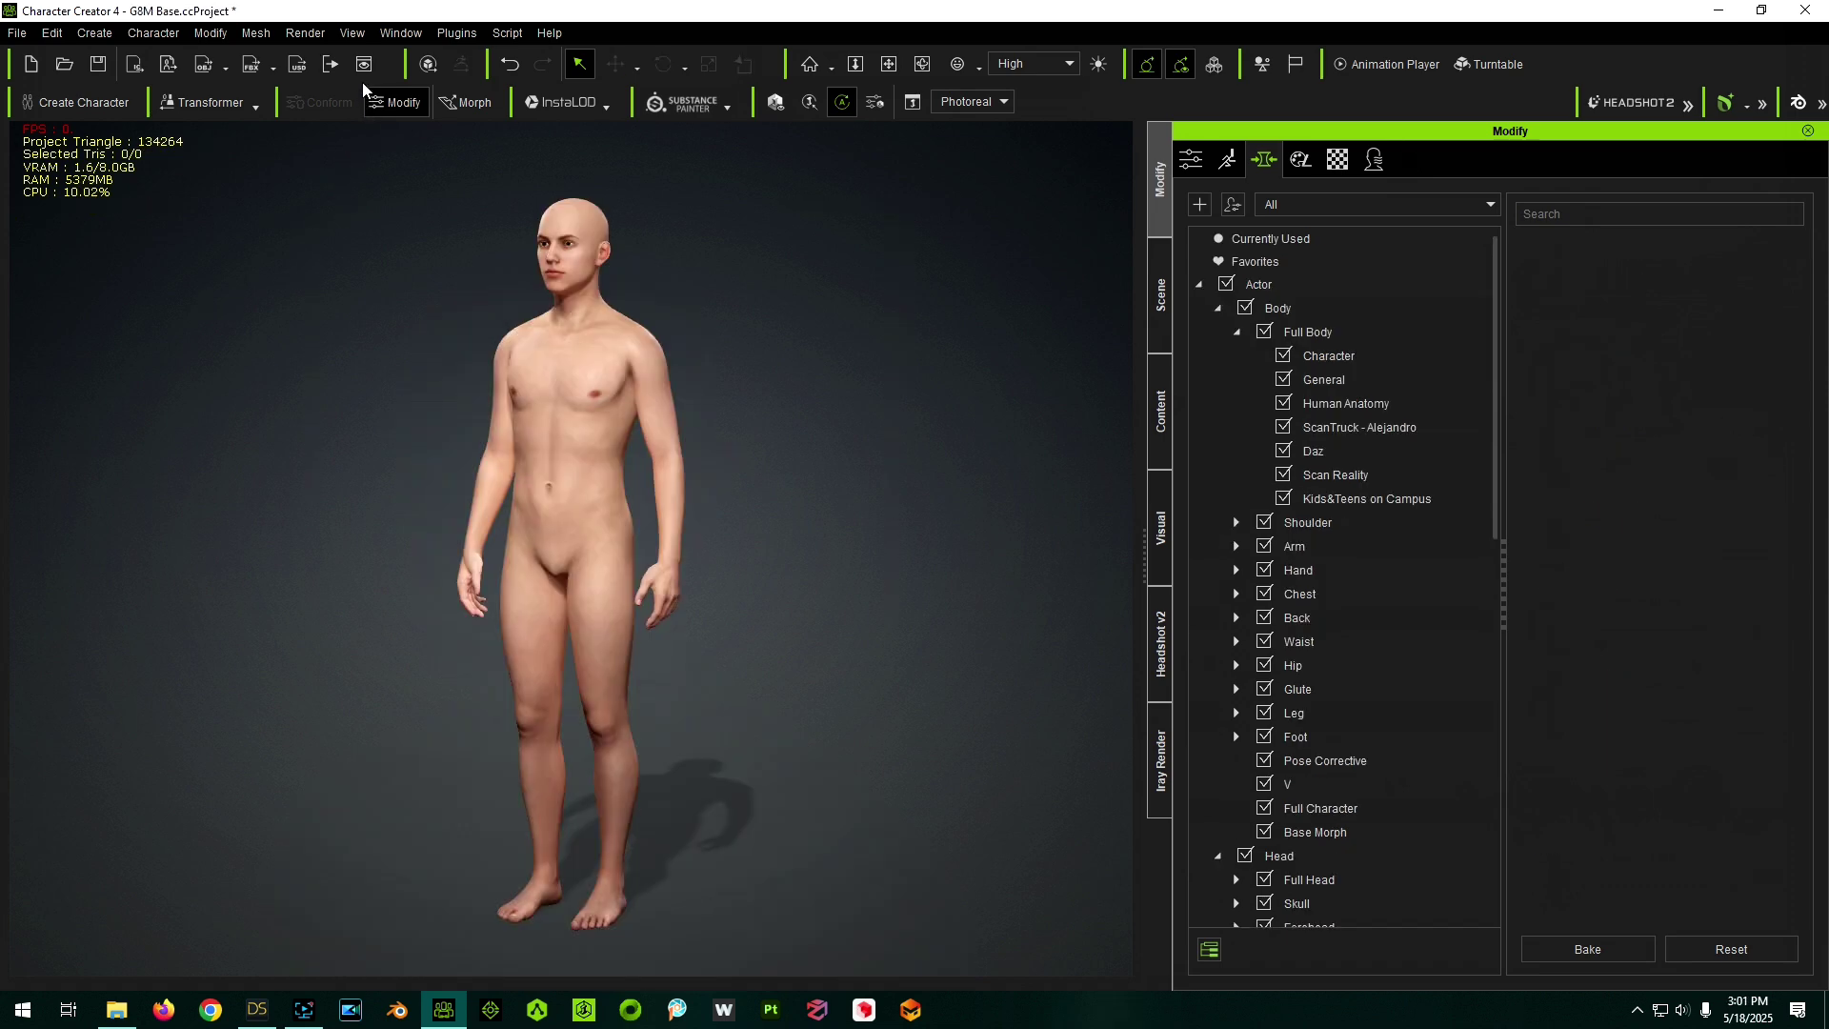
# - Show the base character's bones in the viewport using the Bone Manager, then close the manager
pyautogui.click(393, 35)
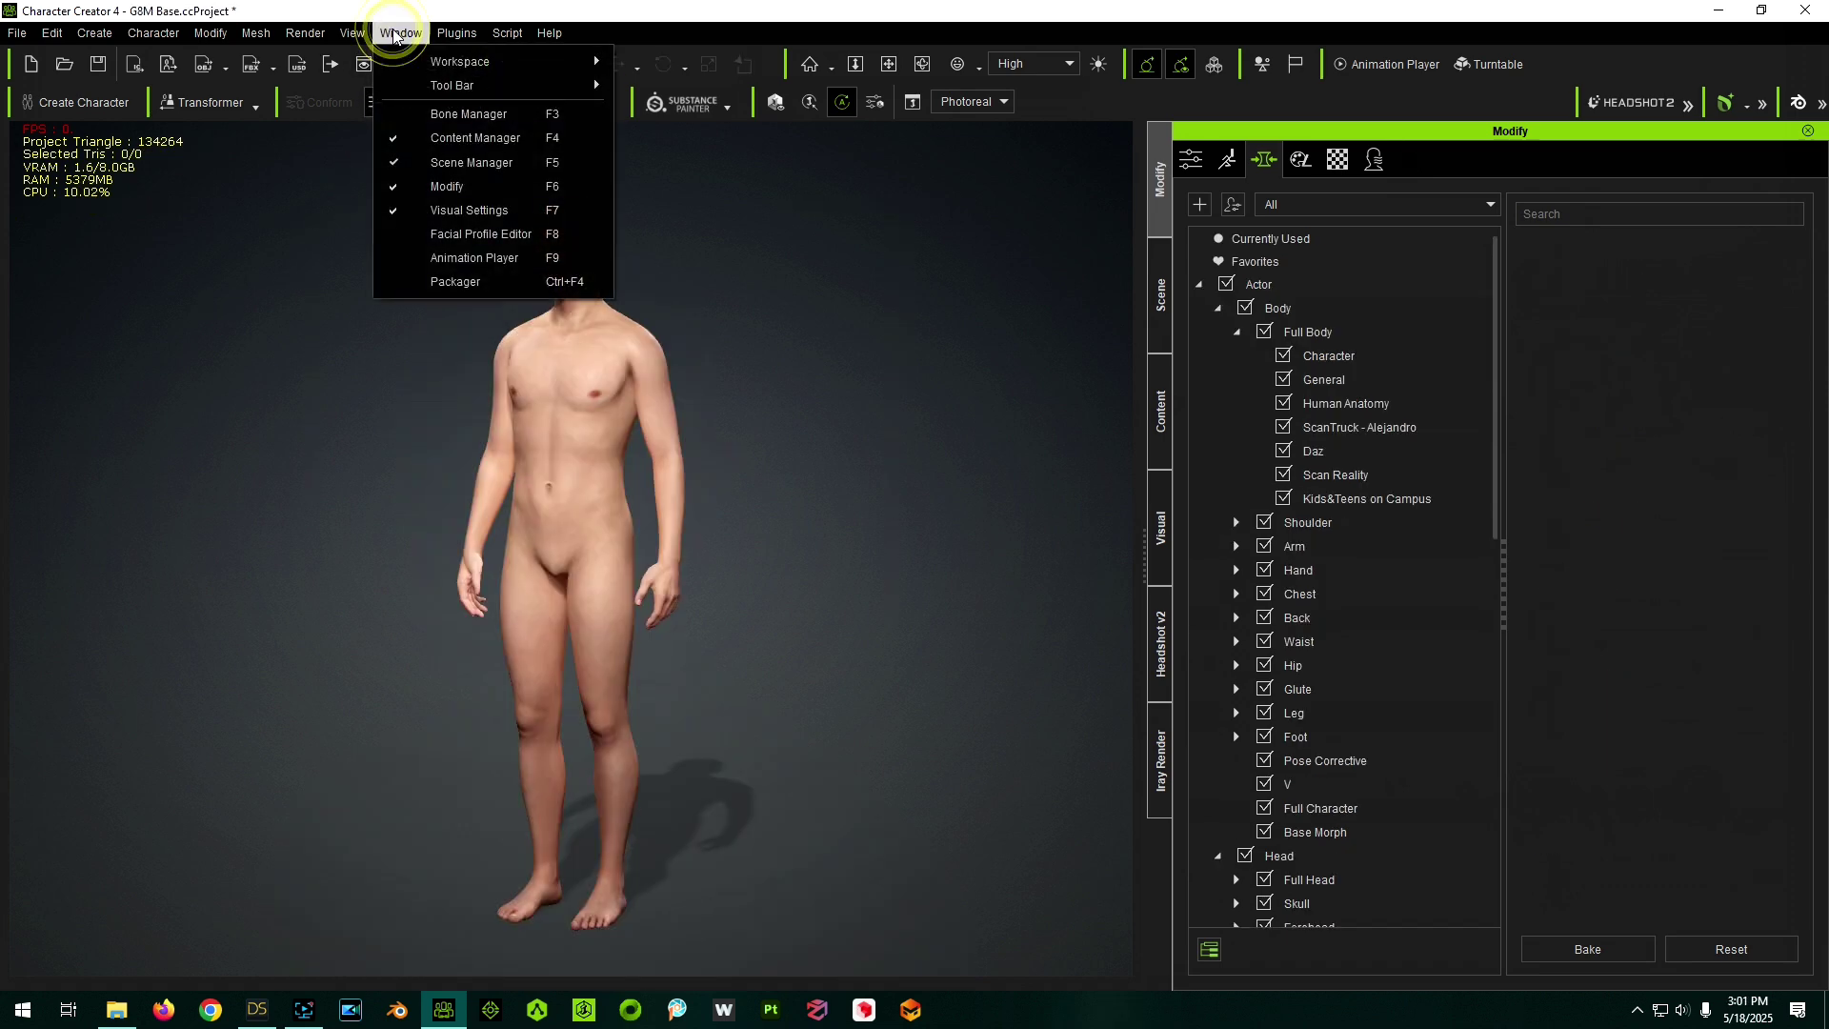
pyautogui.click(455, 113)
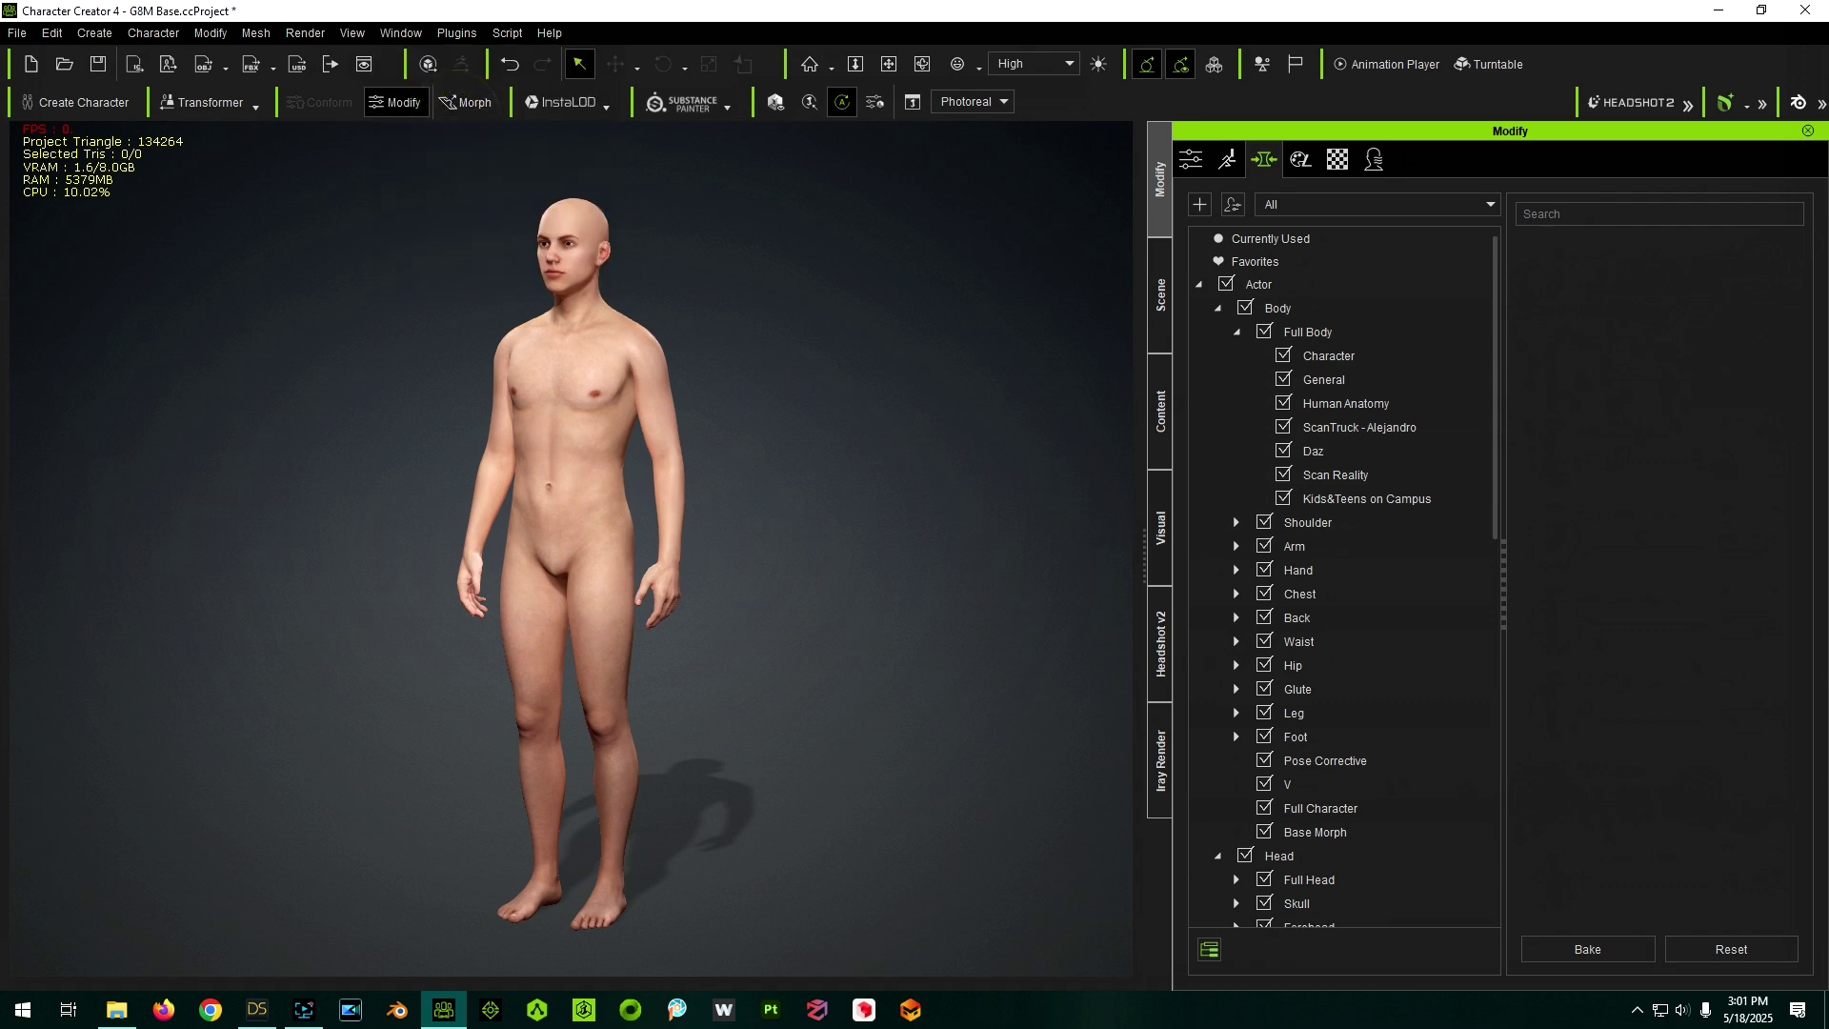
pyautogui.moveTo(1075, 315); pyautogui.dragTo(759, 202)
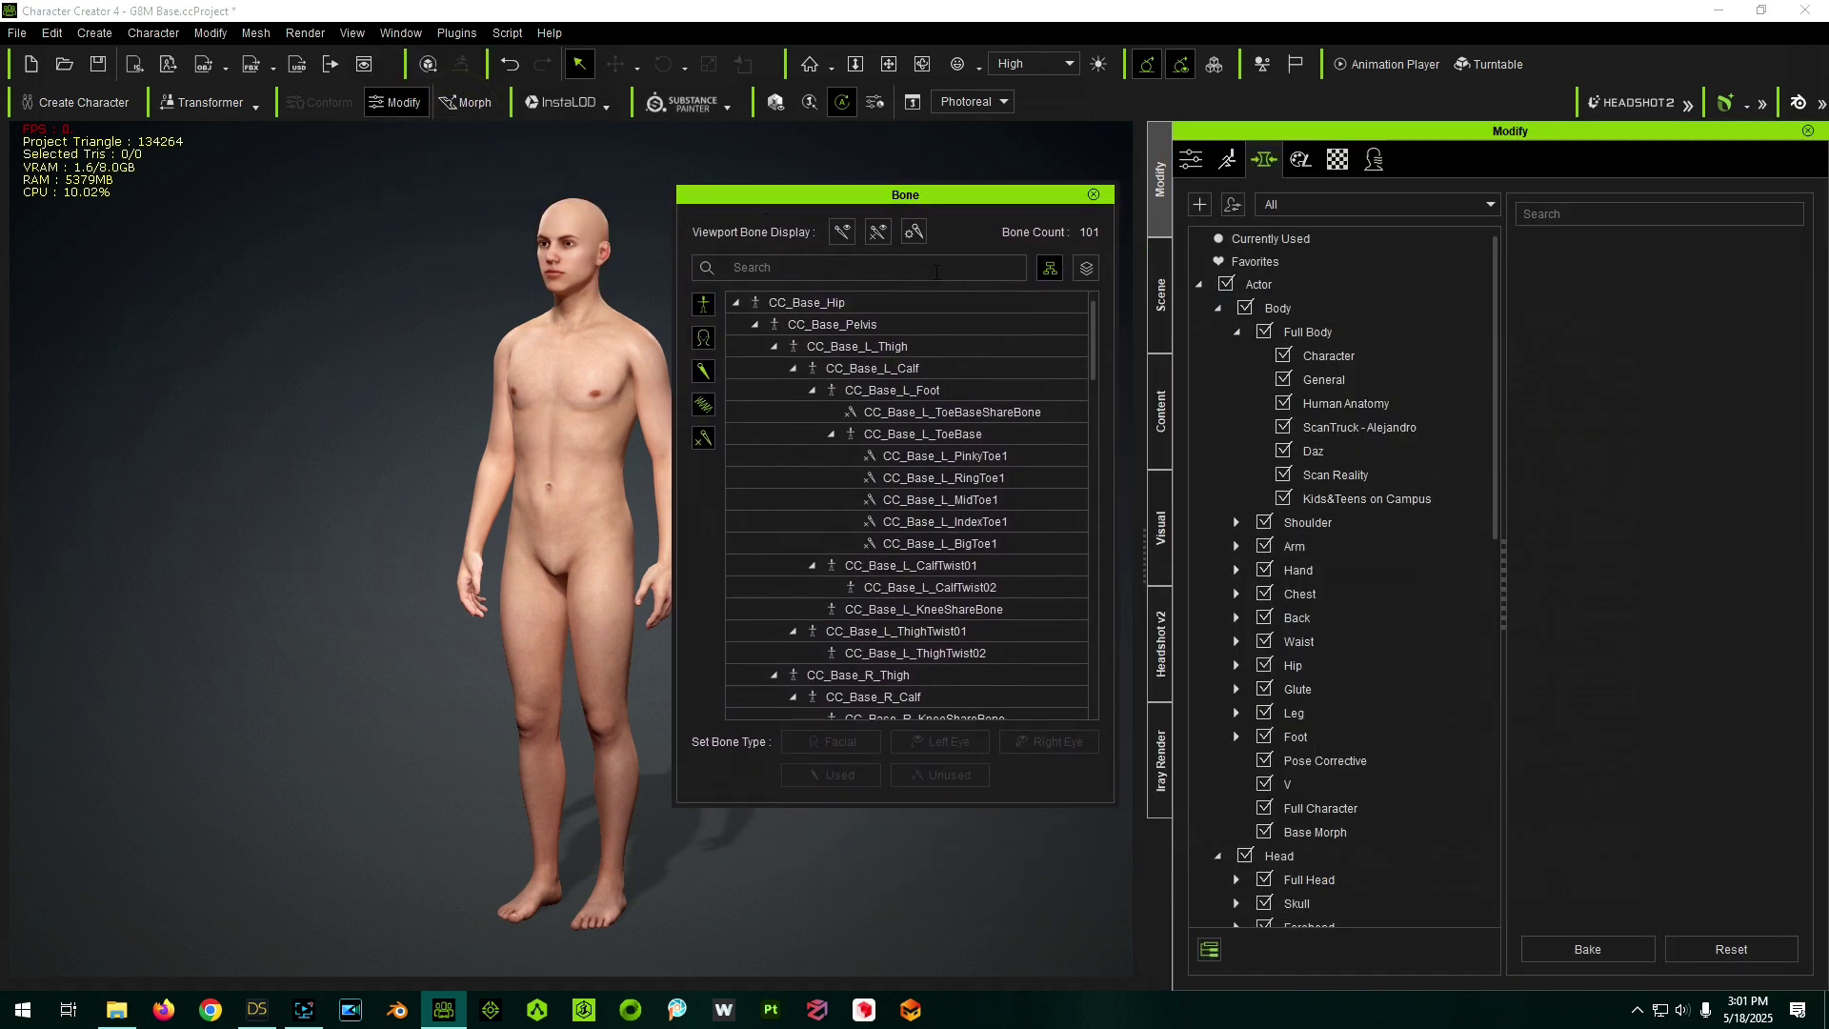
pyautogui.click(843, 233)
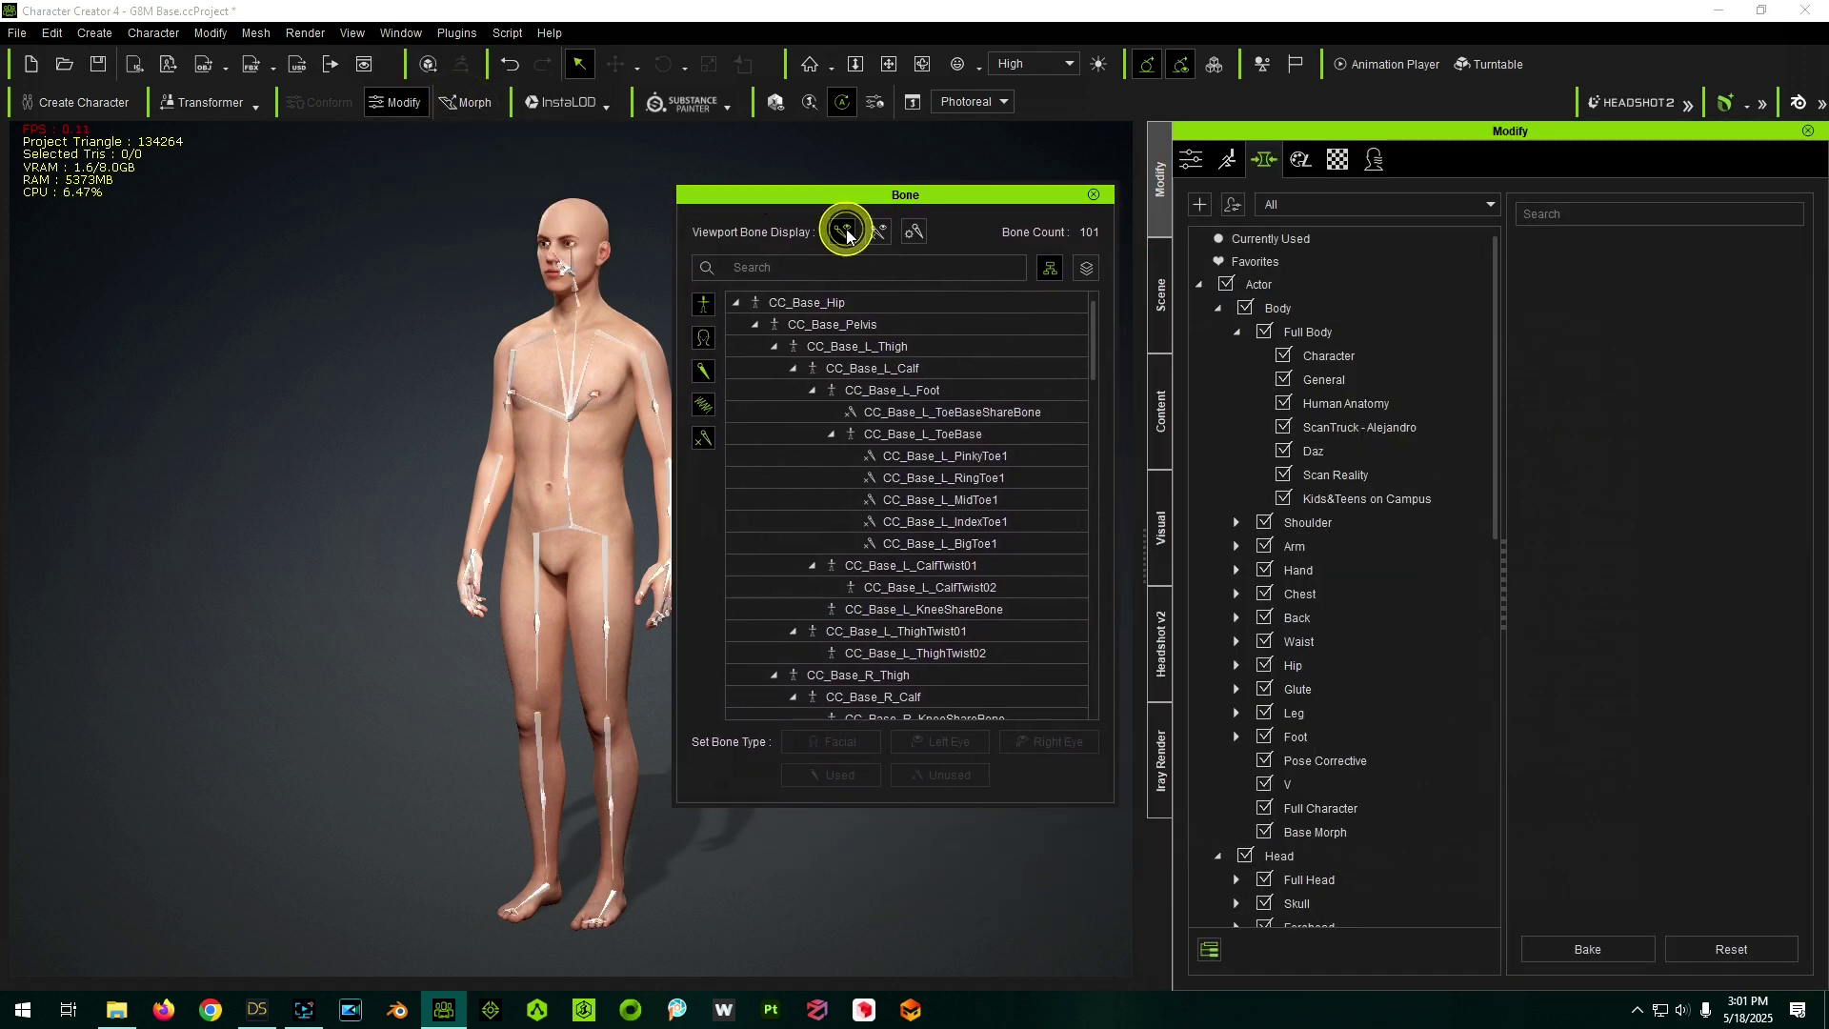
pyautogui.doubleClick(966, 204)
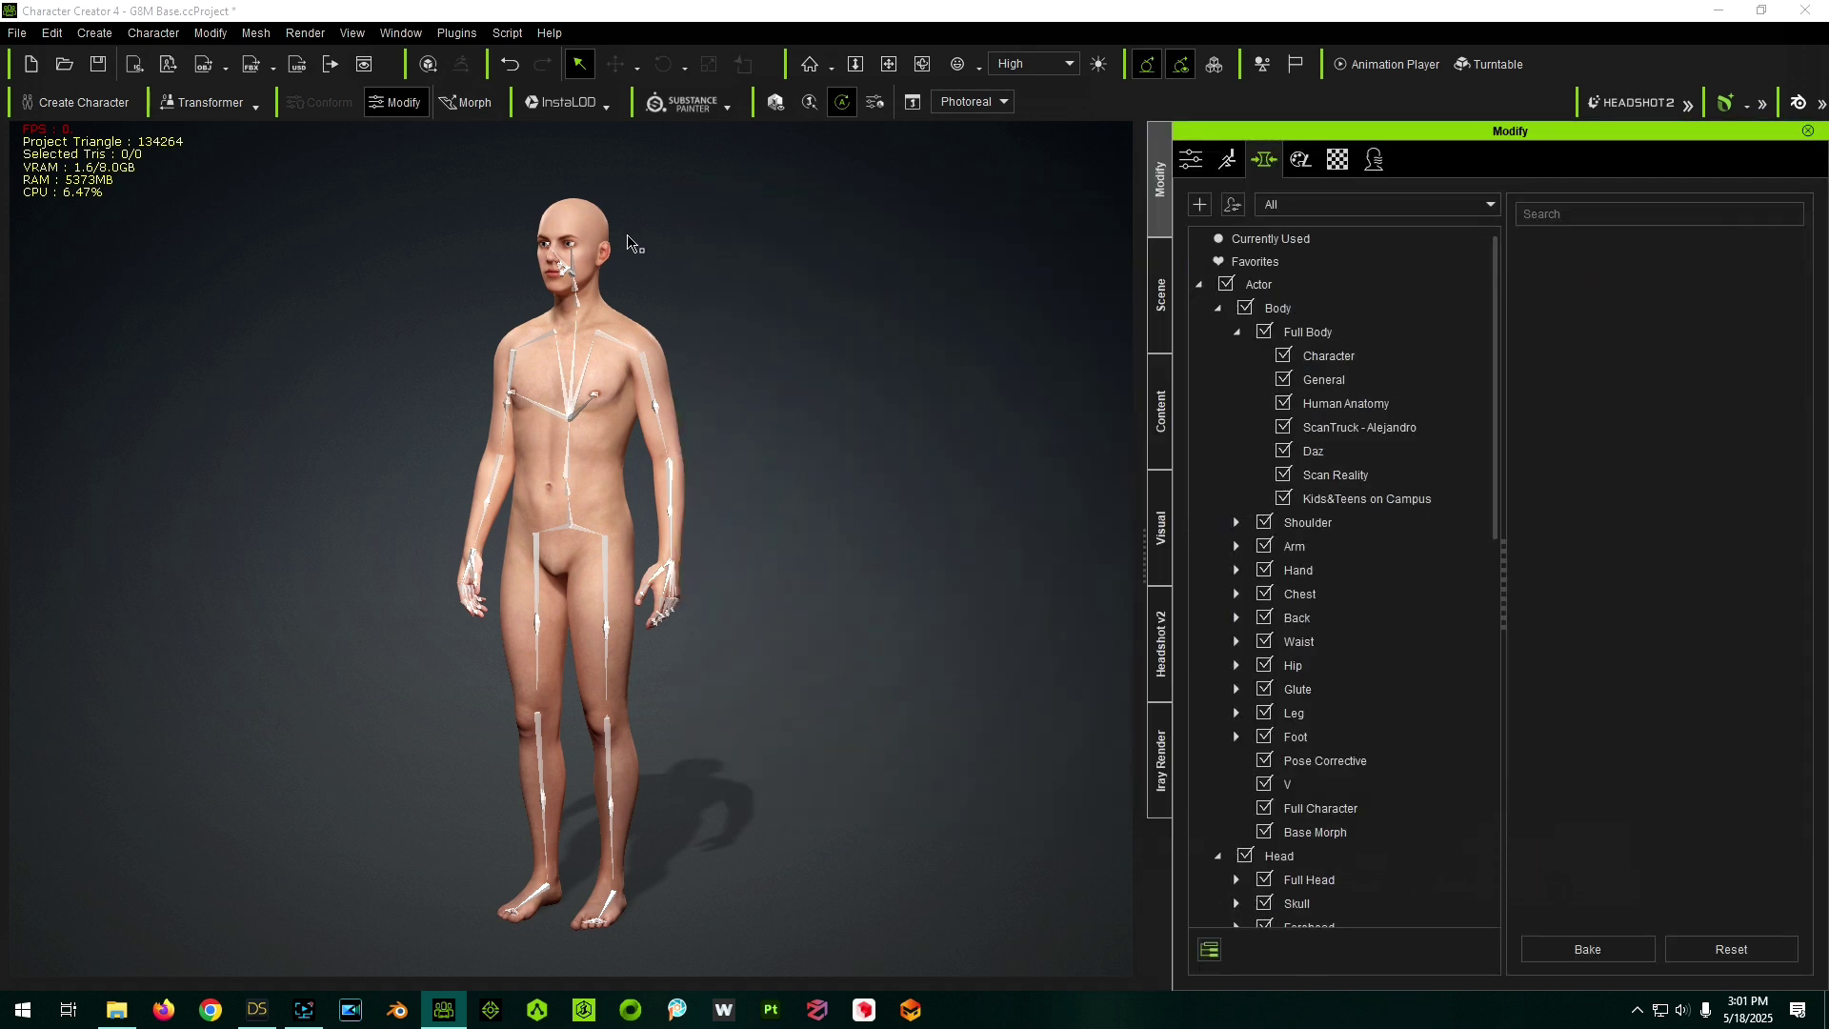
# - Select the base character and set Daz G8M Gorilla to 100 to check how the bones follow the morph
pyautogui.moveTo(571, 195); pyautogui.dragTo(572, 195, button='right')
pyautogui.click(572, 195)
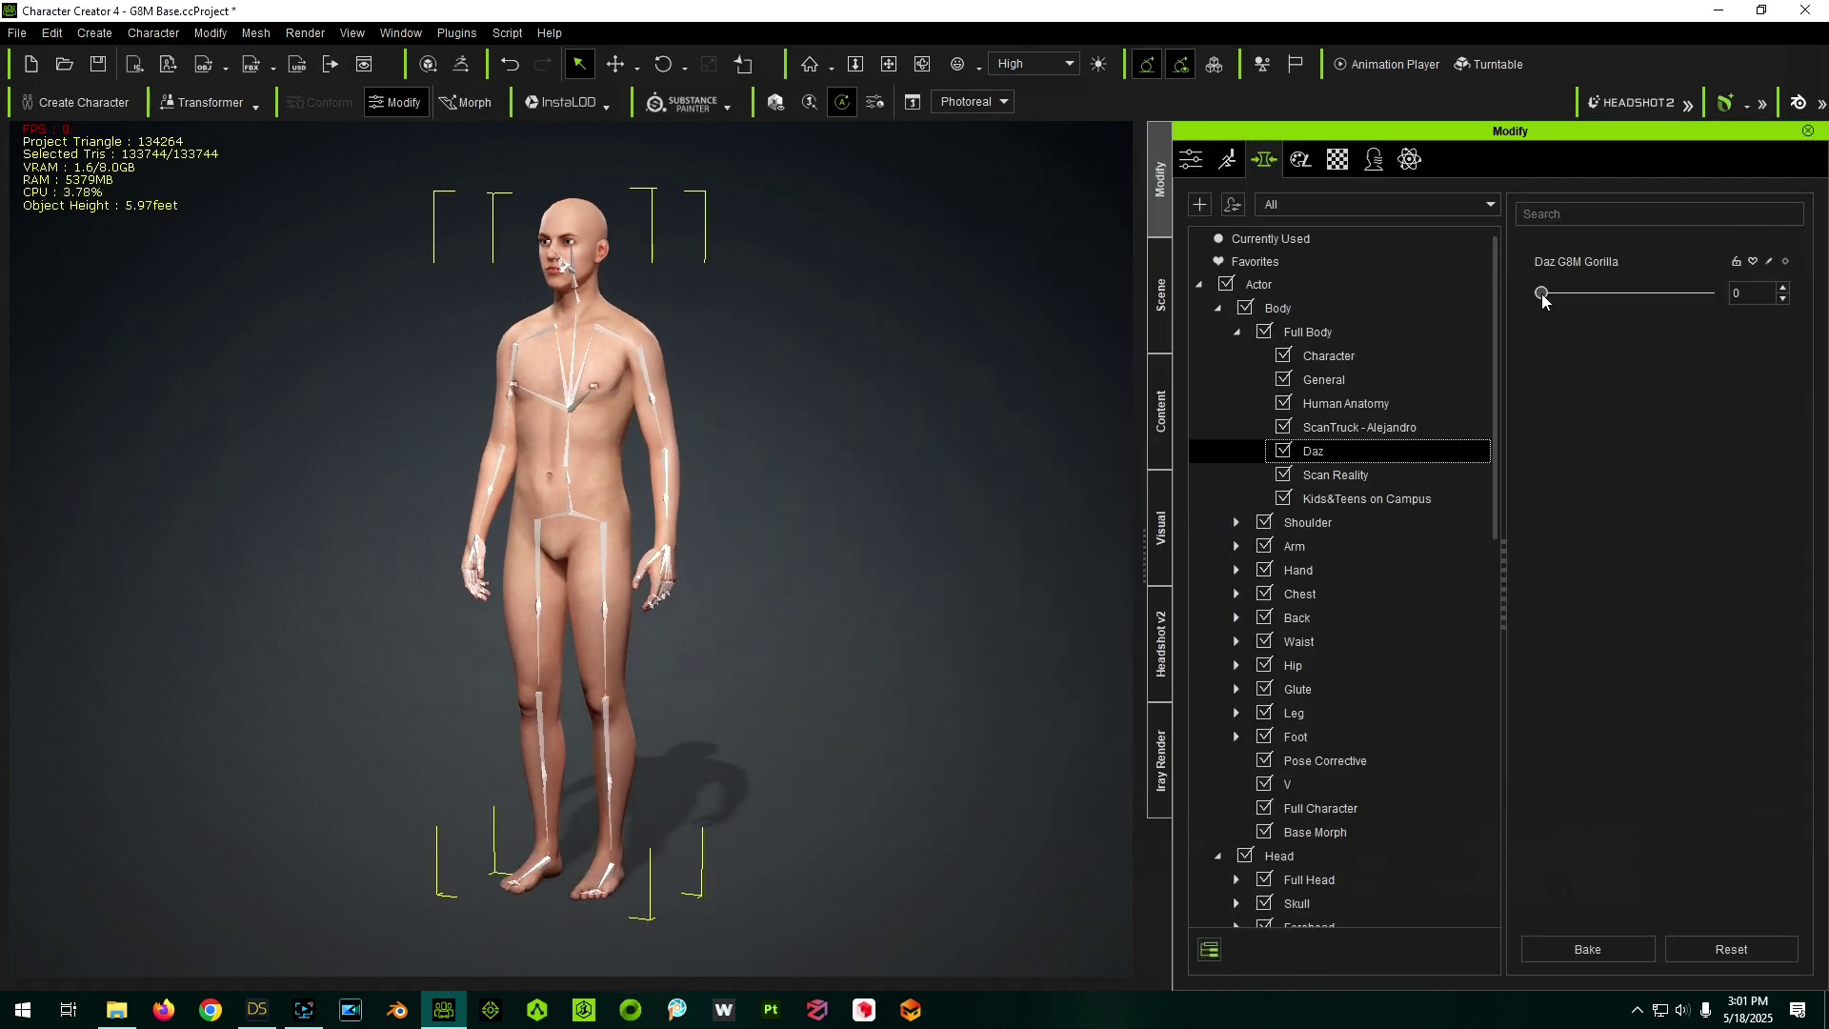
pyautogui.moveTo(1544, 301); pyautogui.dragTo(1797, 297)
pyautogui.moveTo(845, 327); pyautogui.dragTo(784, 550, button='right')
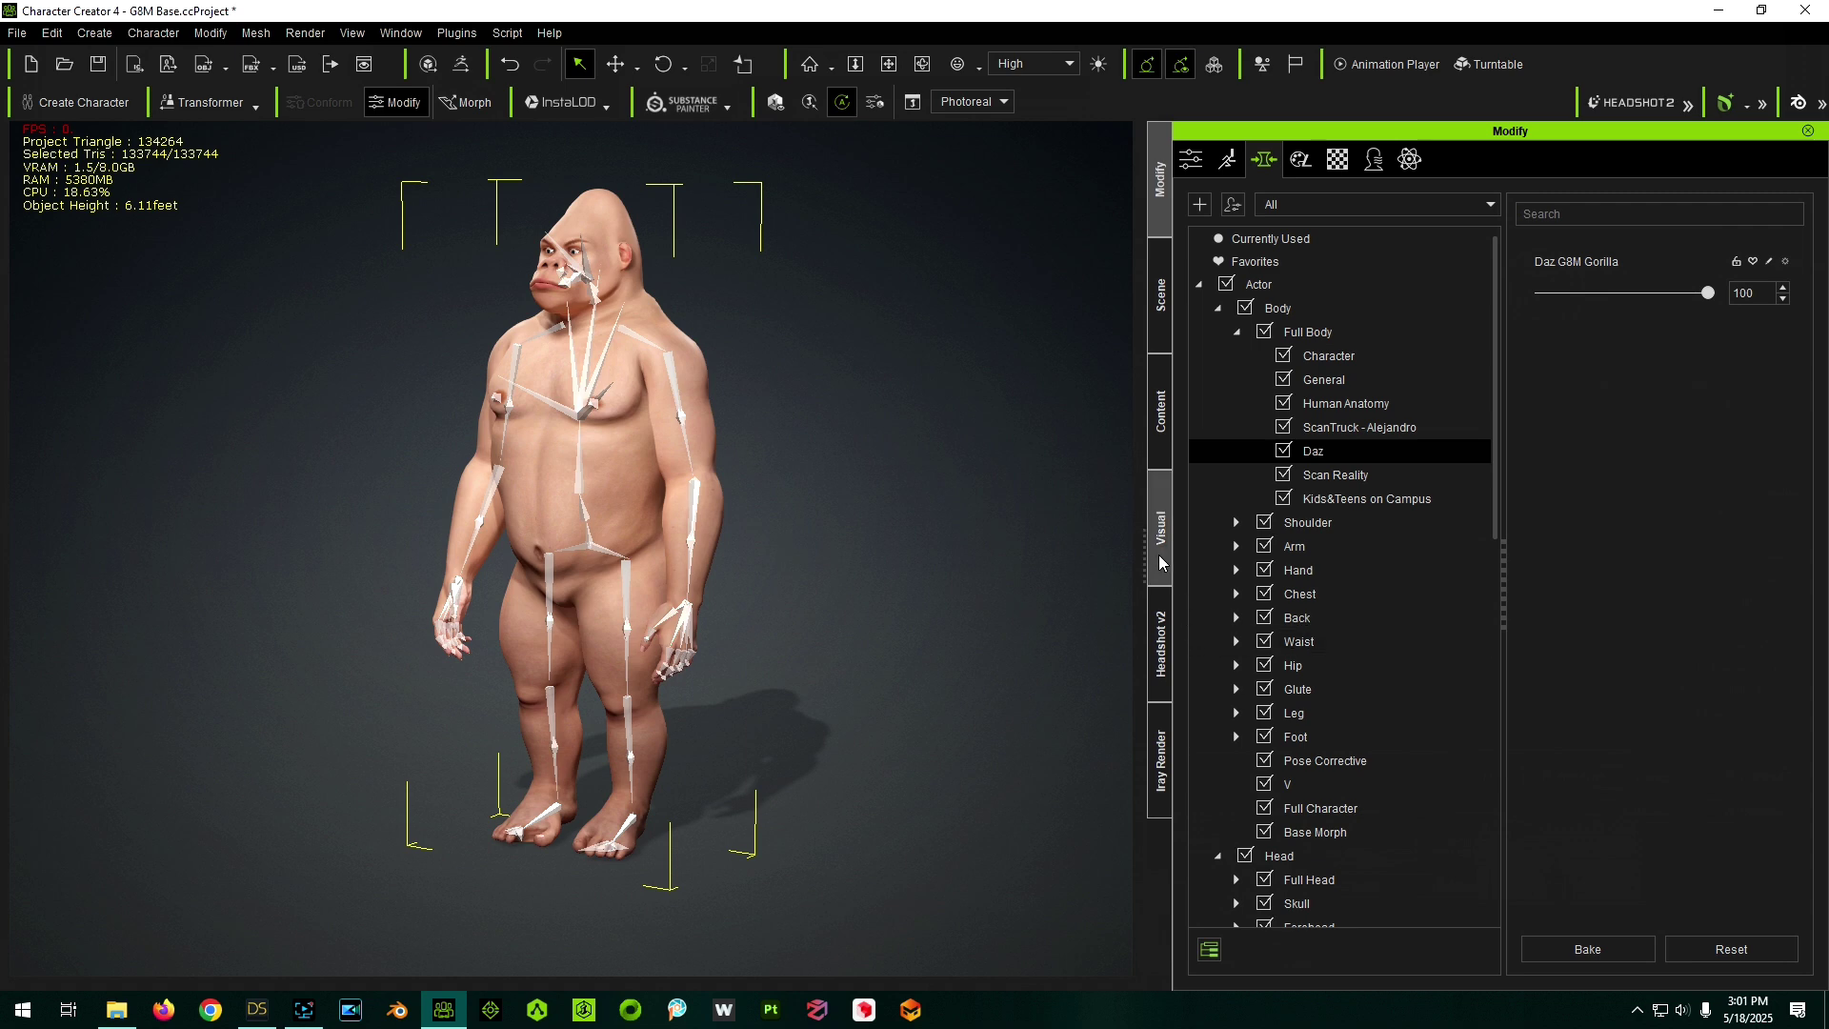
# - Test the gorilla figure with the male poses Against Wall_01 and 02, Moving_Walk_01 and 02, Reclining_Bench and Sitting_Barstool
pyautogui.click(1161, 560)
pyautogui.click(1160, 409)
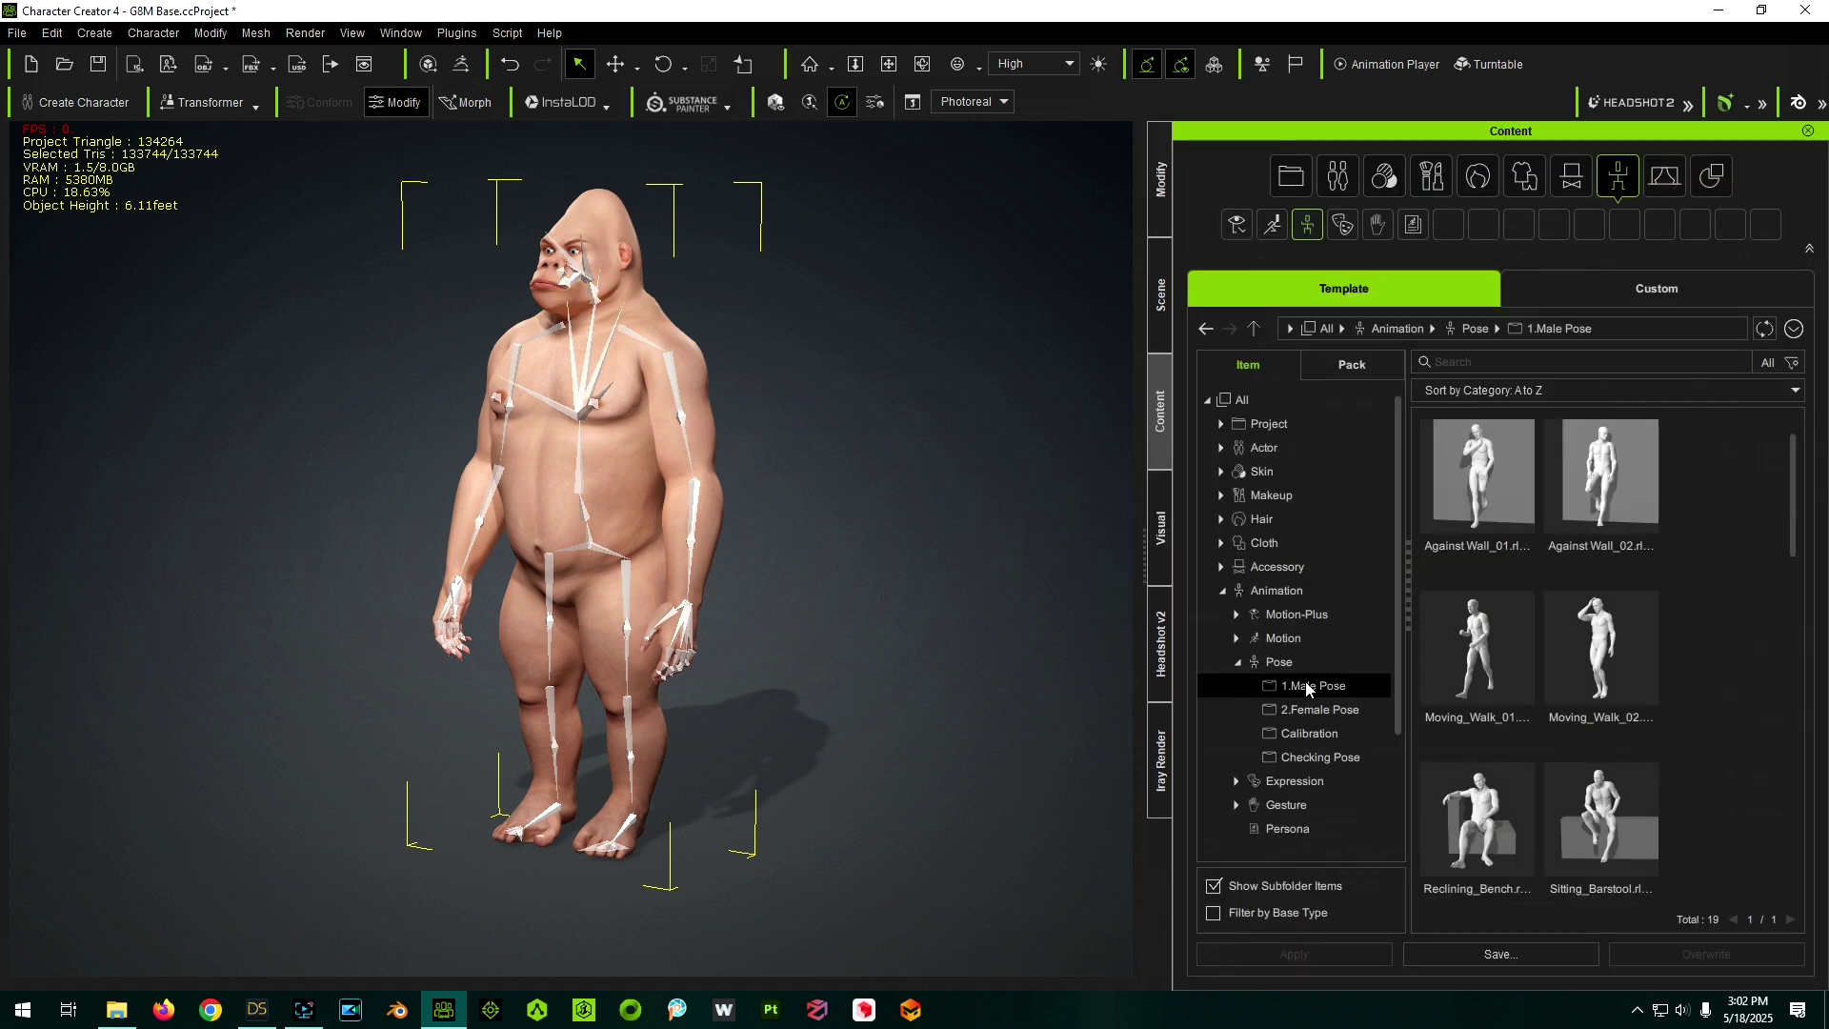
pyautogui.click(1504, 468)
pyautogui.doubleClick(1501, 463)
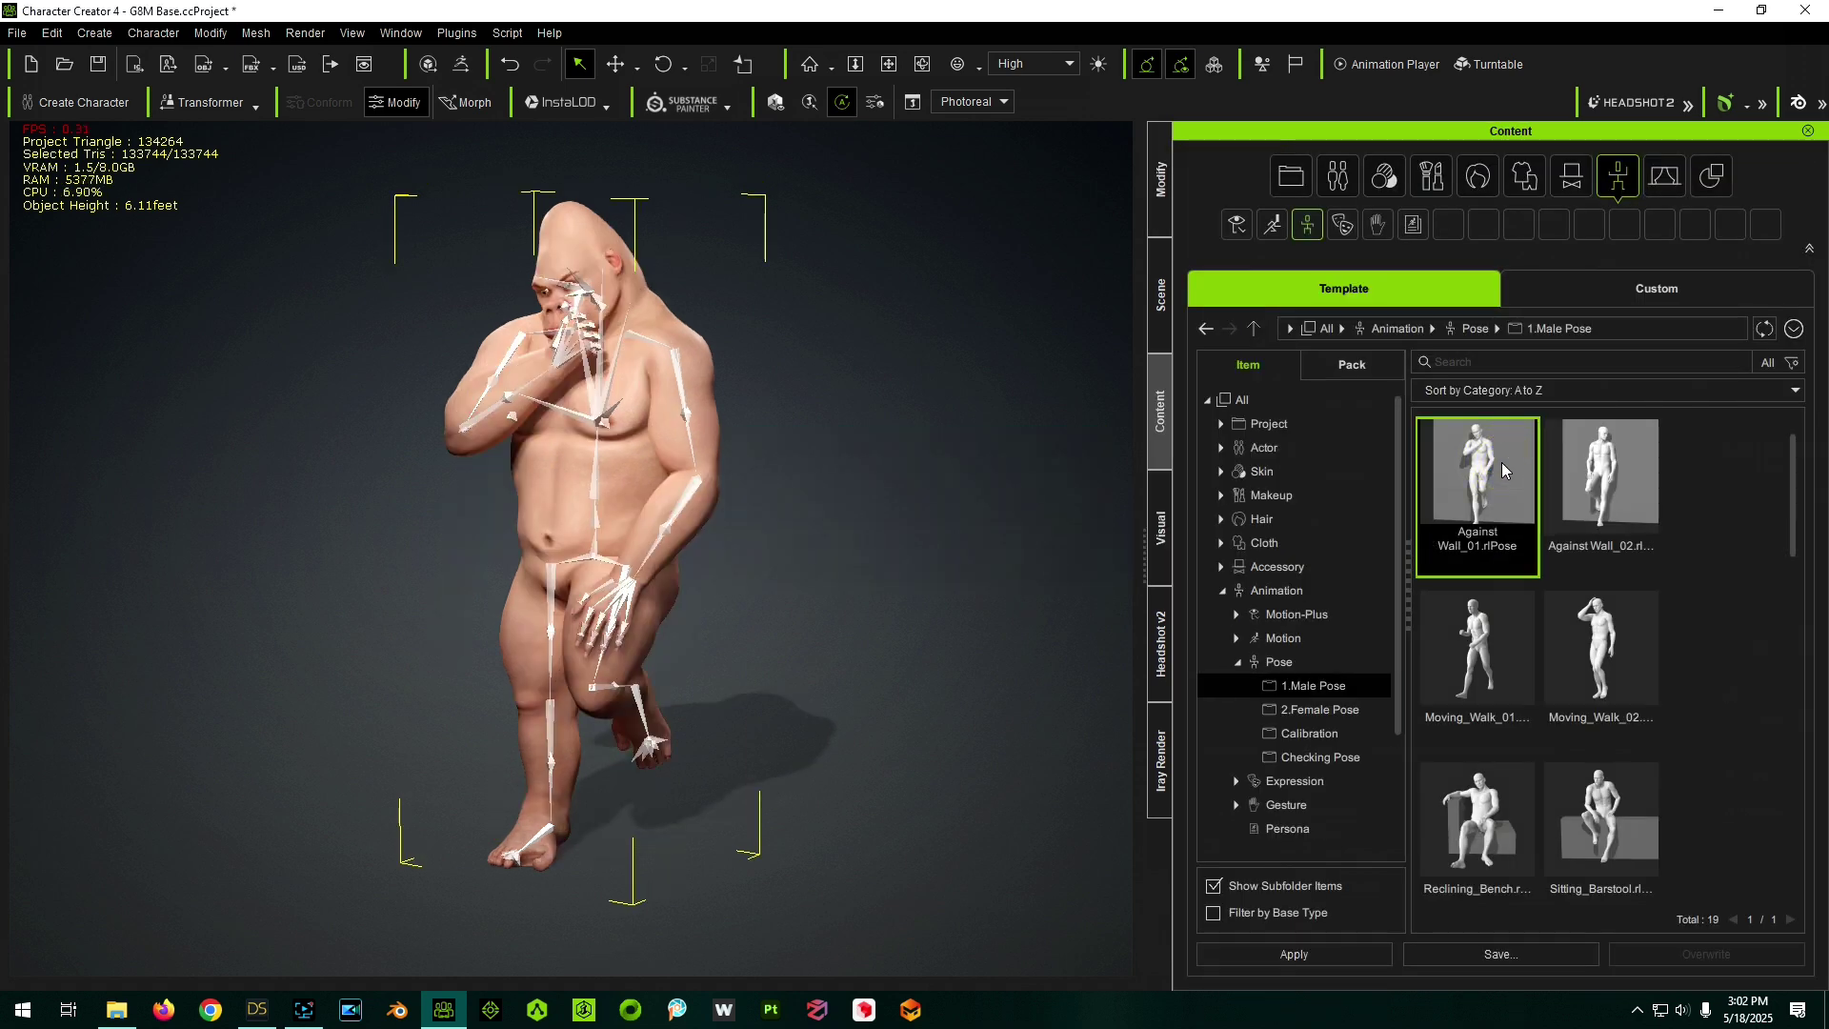
pyautogui.click(1613, 484)
pyautogui.doubleClick(1614, 484)
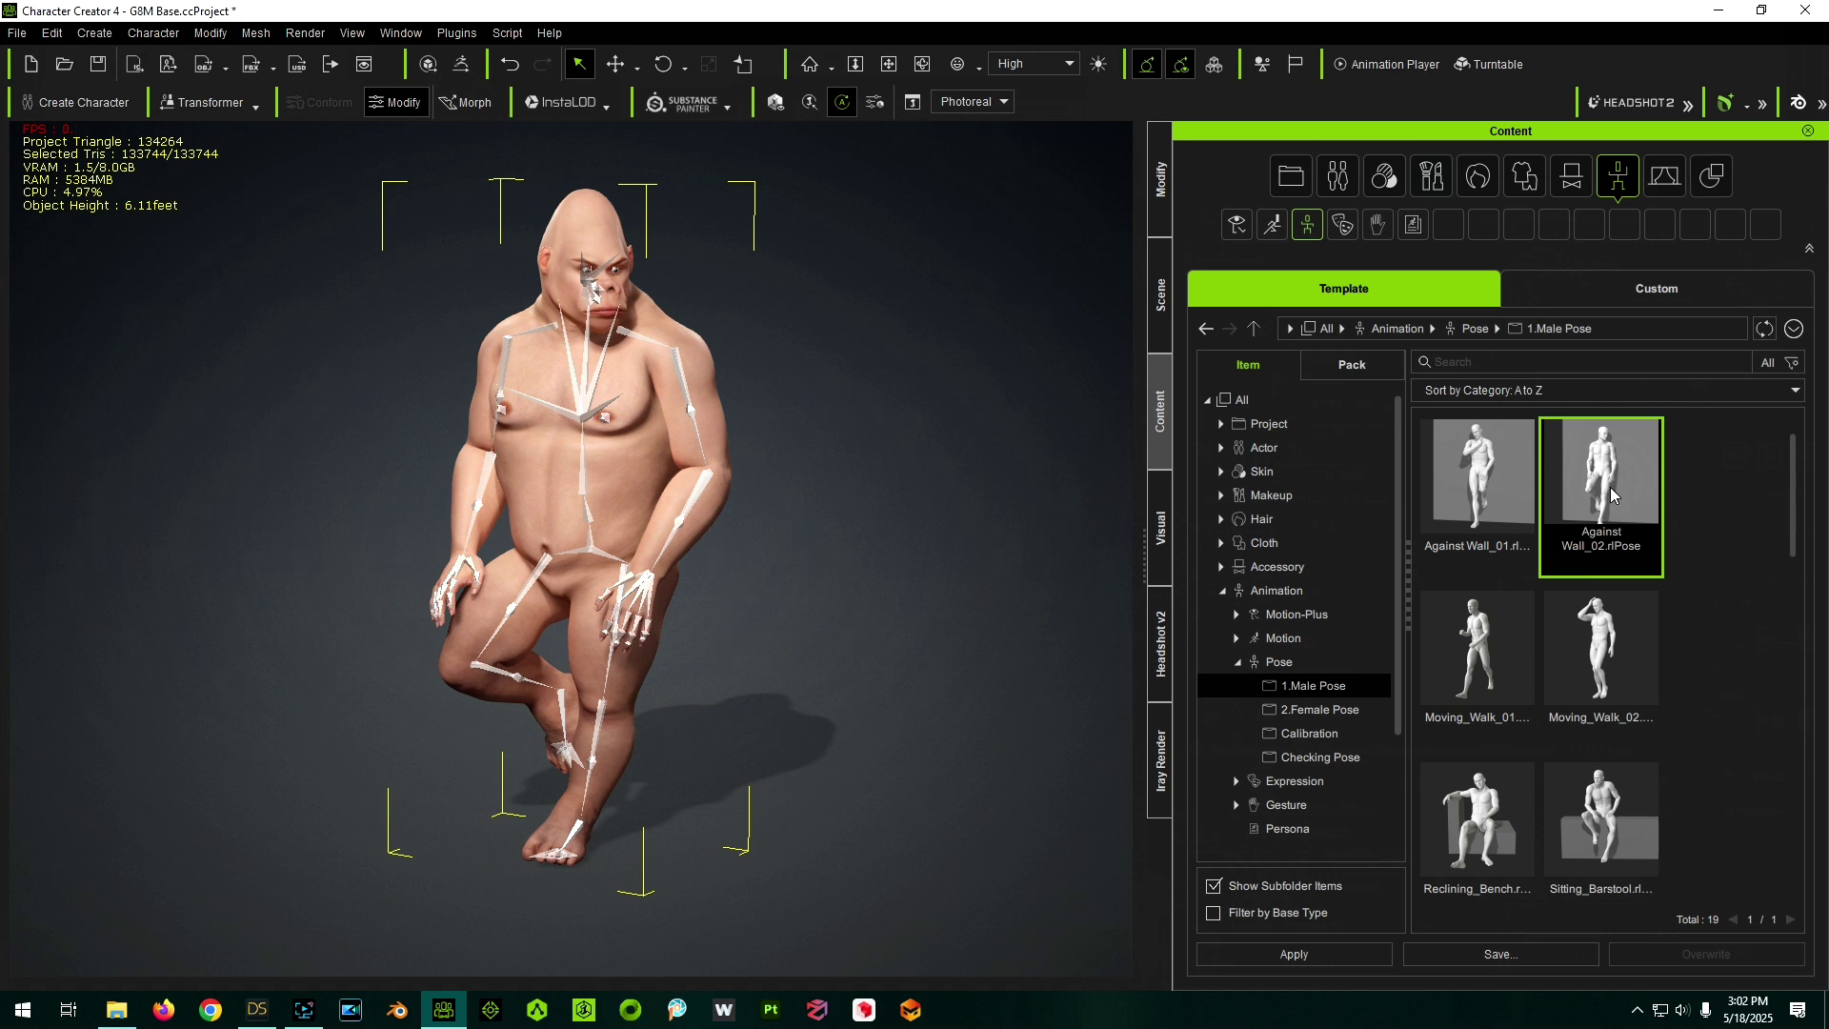
pyautogui.doubleClick(1477, 648)
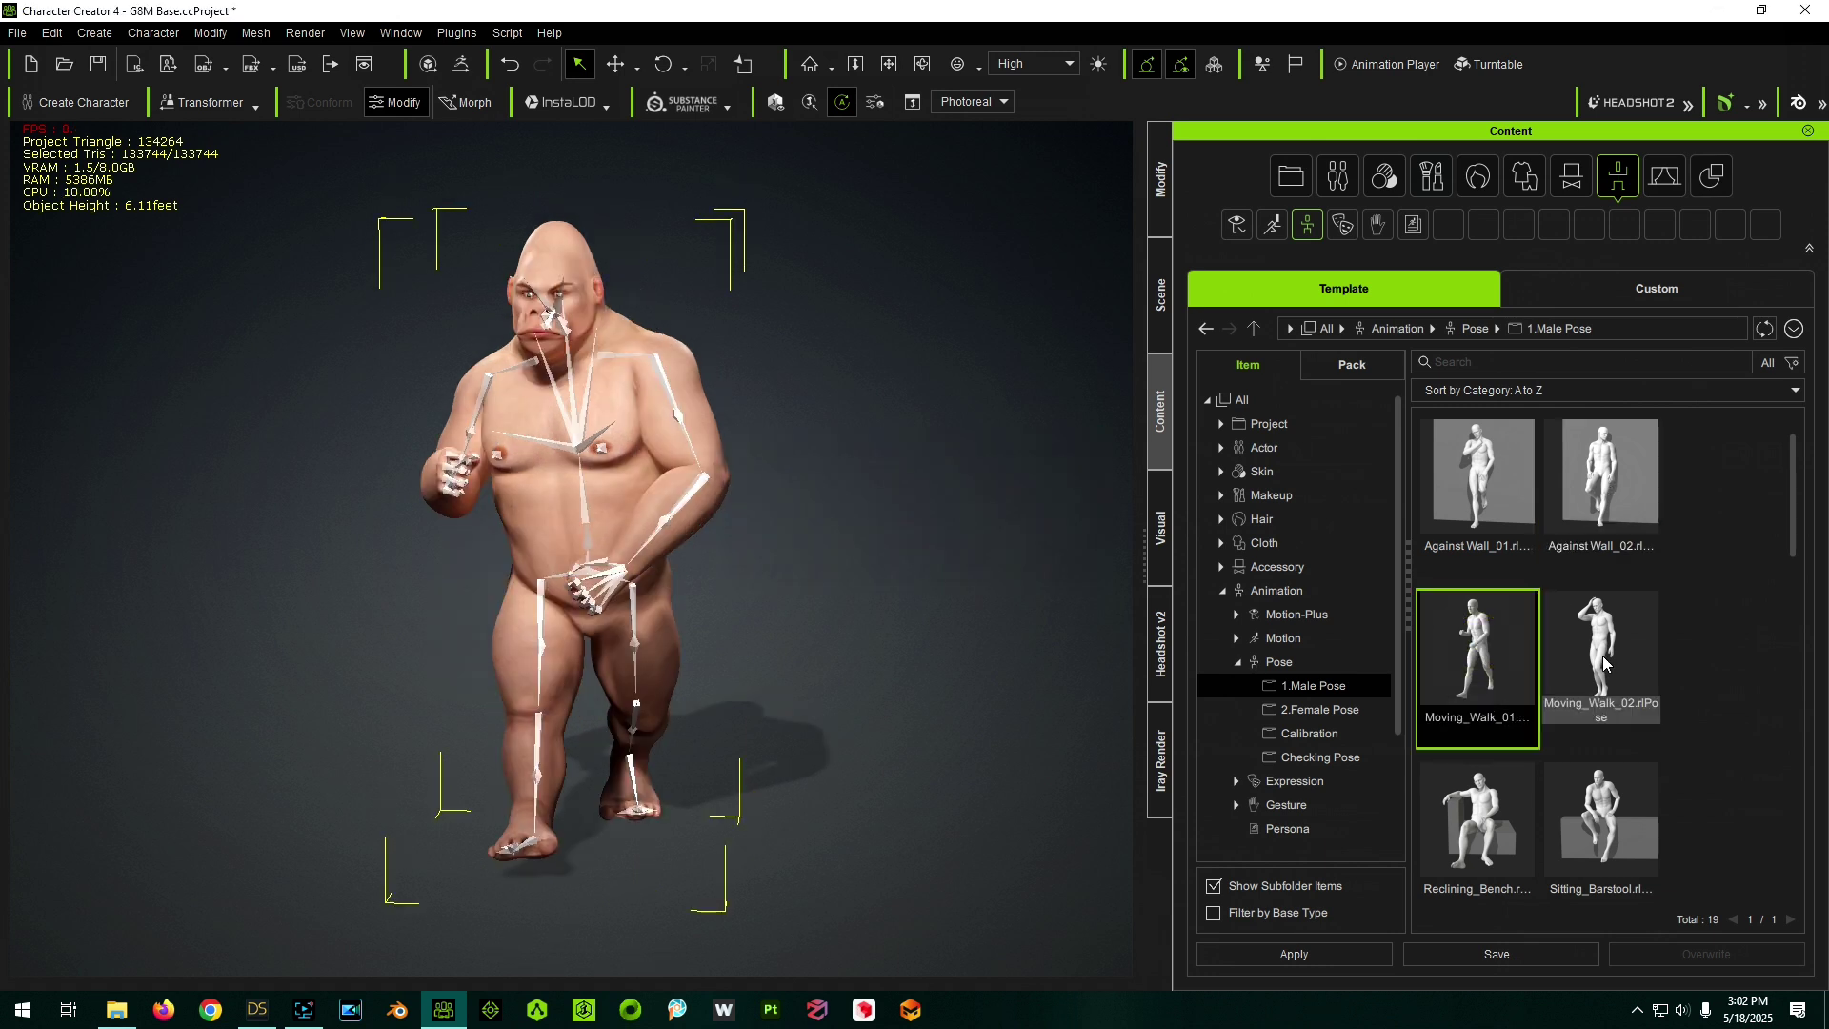
pyautogui.doubleClick(1604, 661)
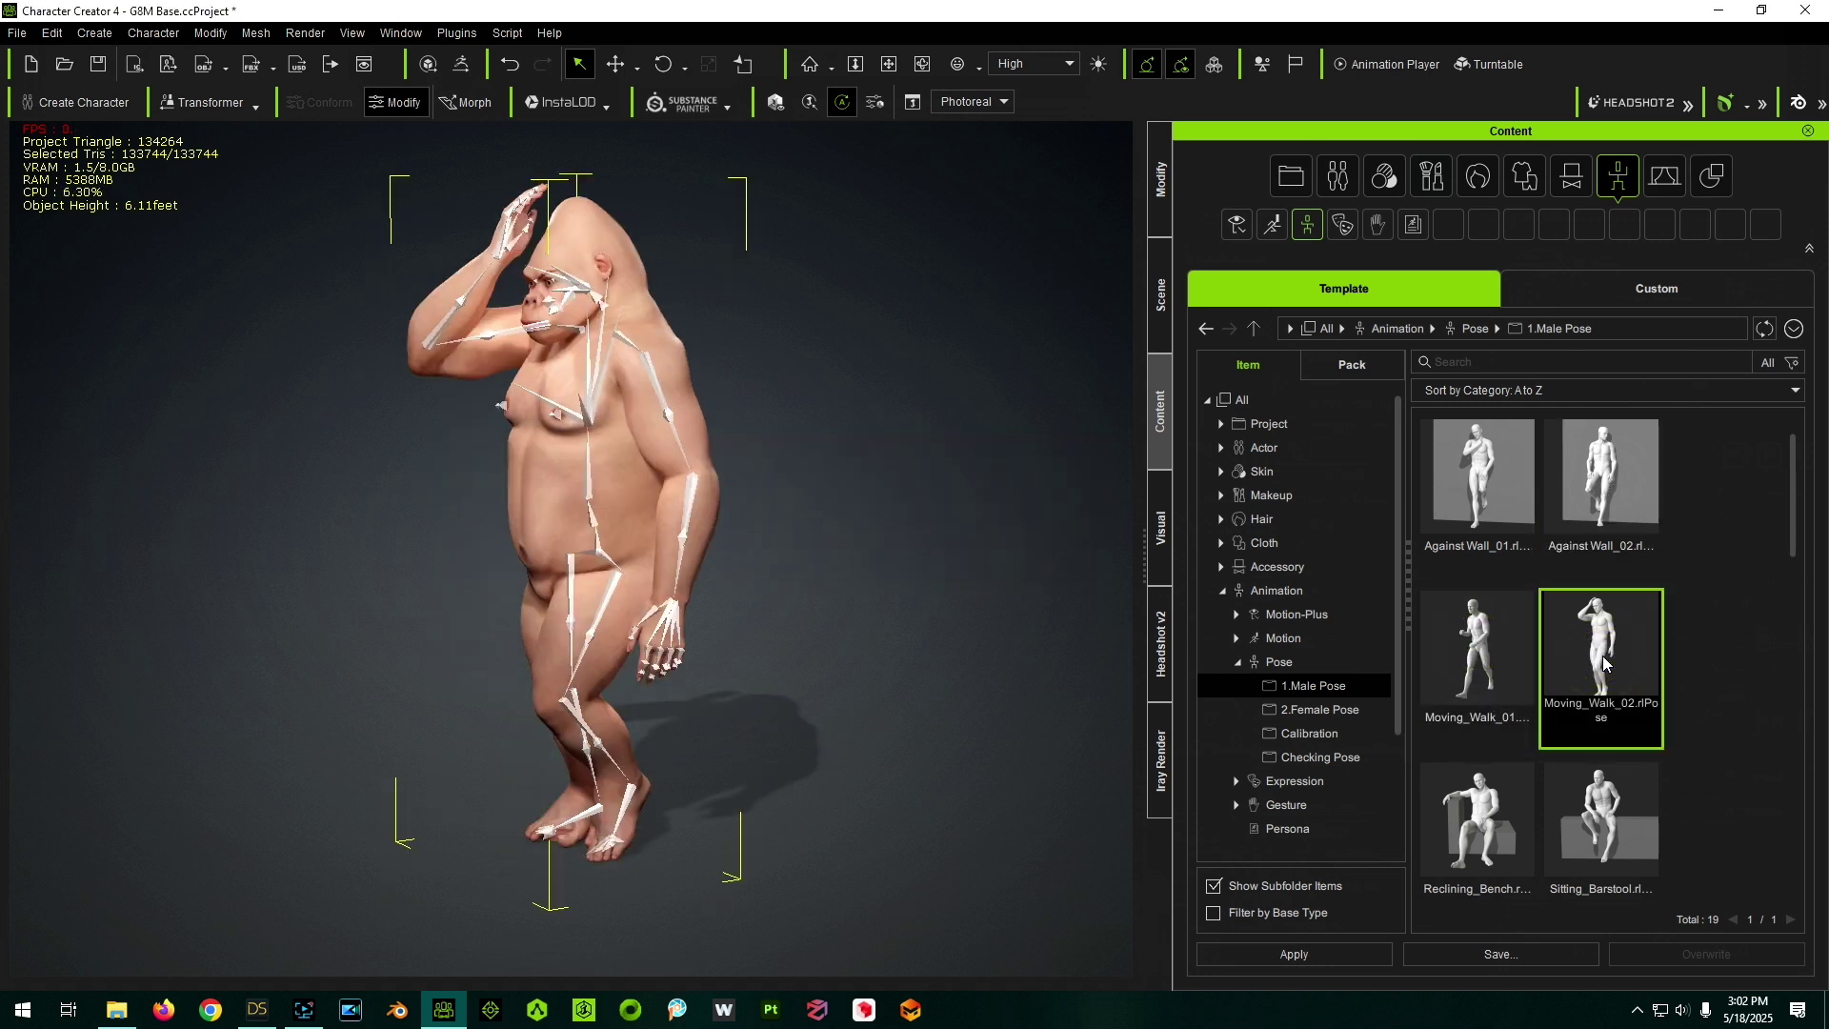
pyautogui.doubleClick(1477, 818)
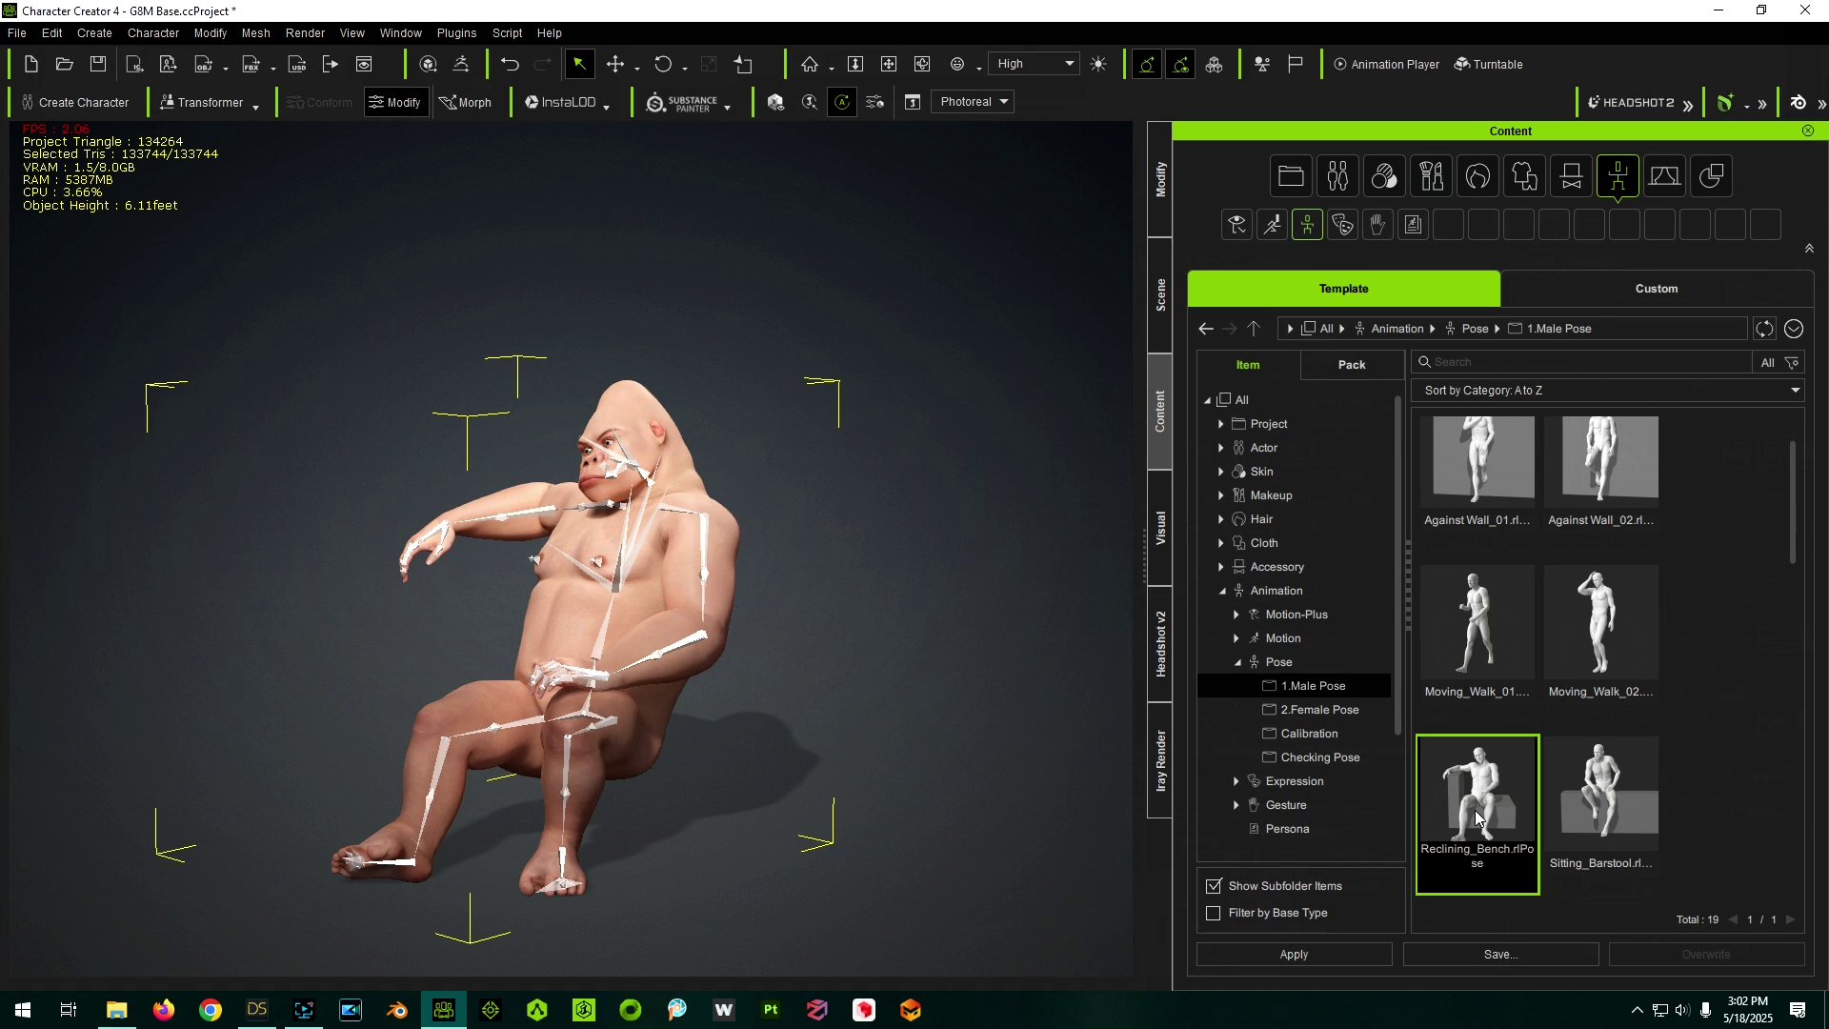
pyautogui.doubleClick(1609, 808)
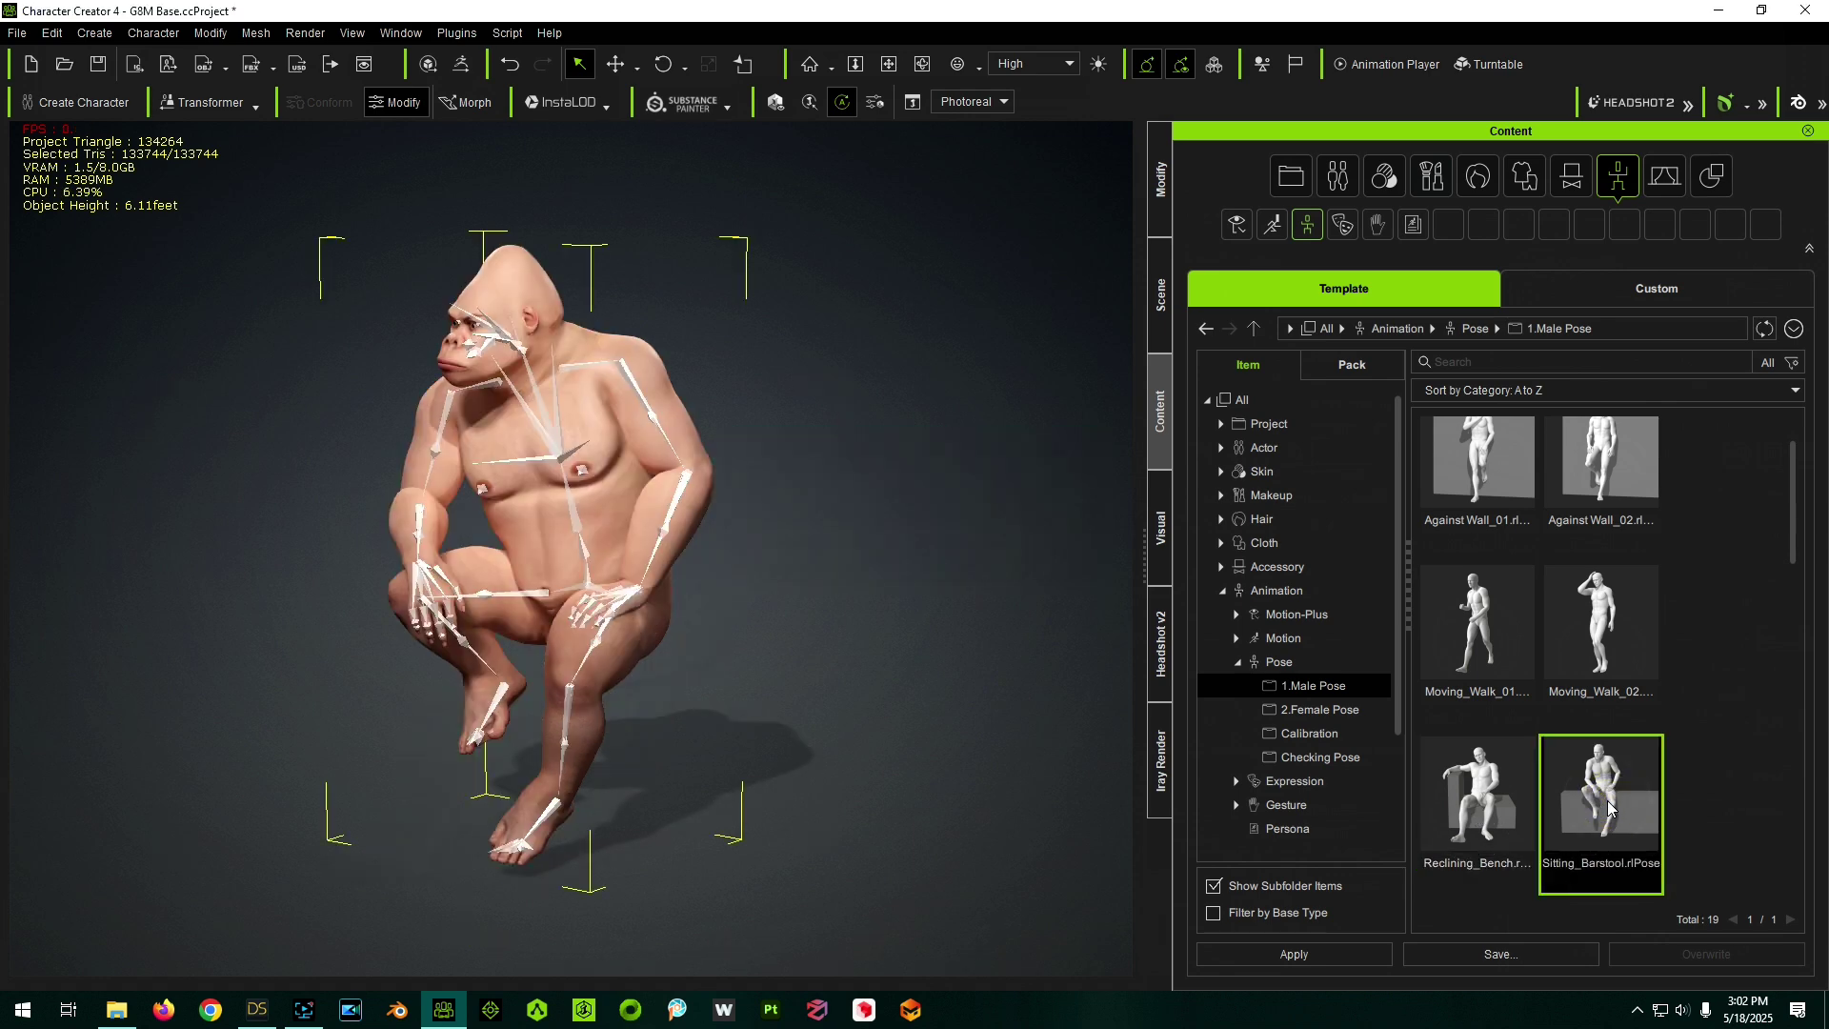
pyautogui.moveTo(898, 620); pyautogui.dragTo(740, 635, button='right')
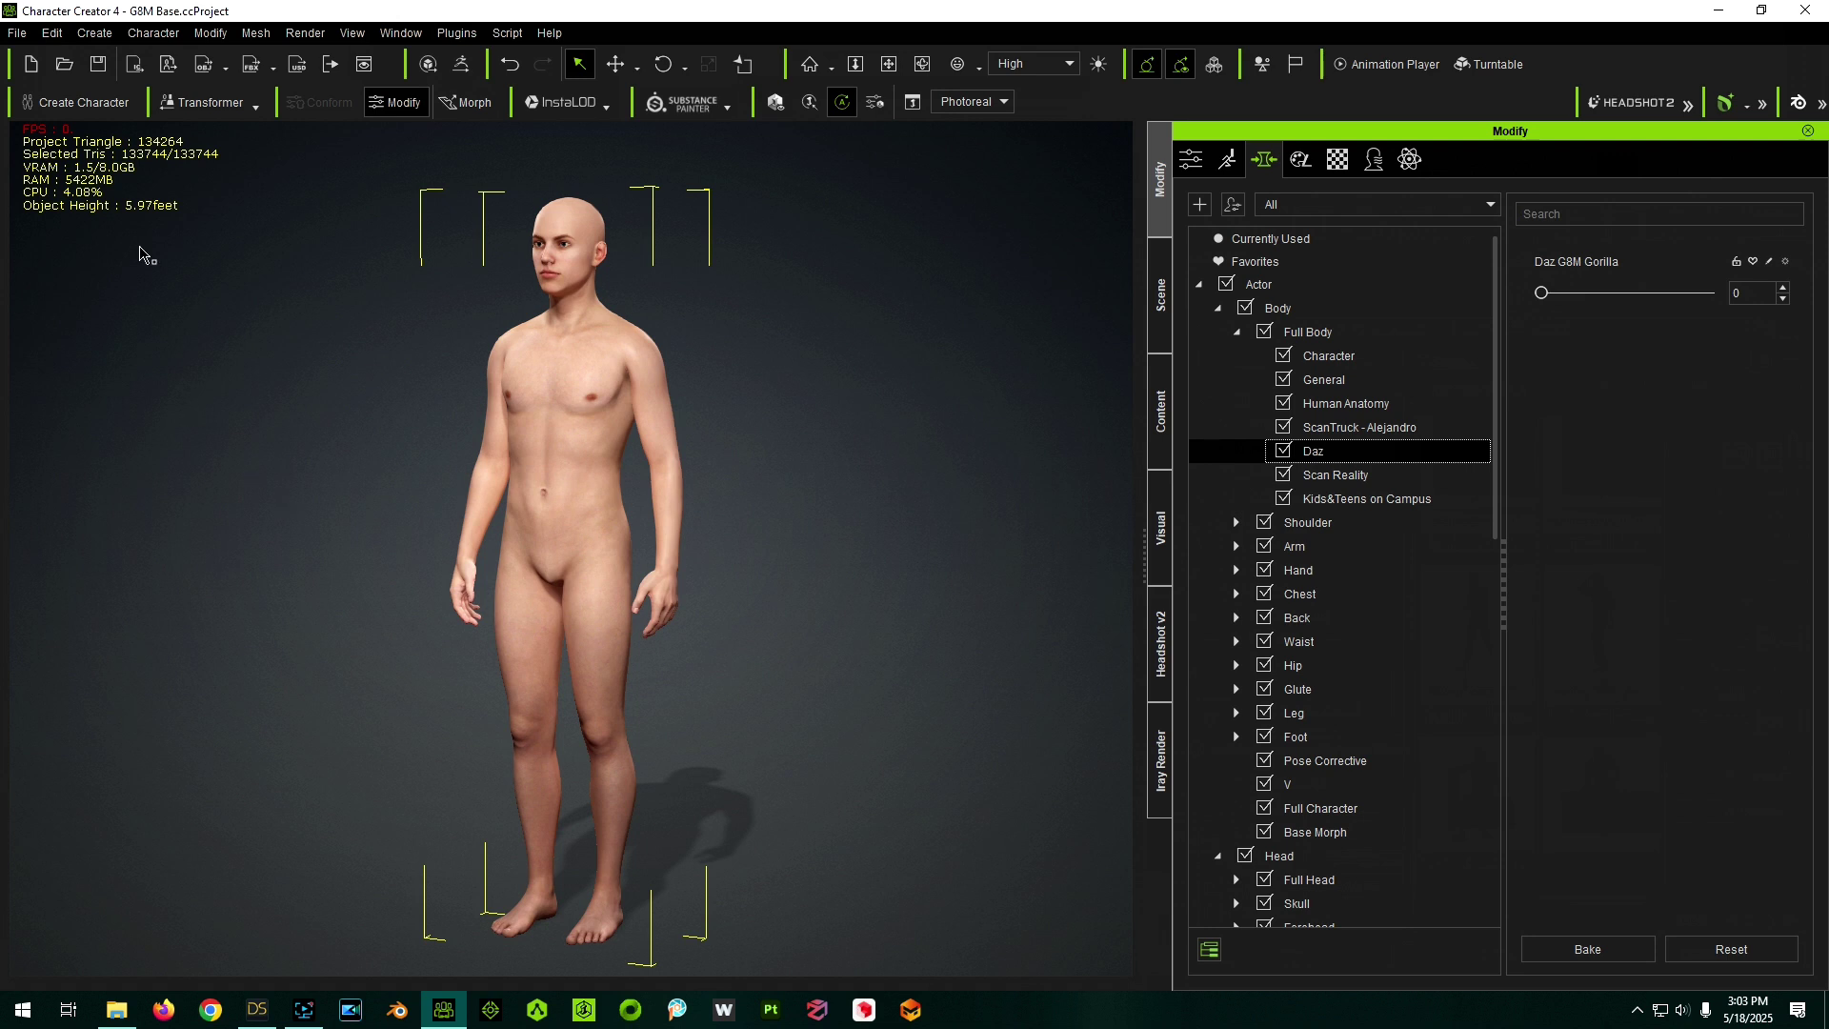
# - Create the body morph slider Daz G8M Gorilla No Bone Adj in Full Body/Daz from G8M Gorilla.iAvatar with Adjust Bones to Fit Morph disabled
pyautogui.click(92, 33)
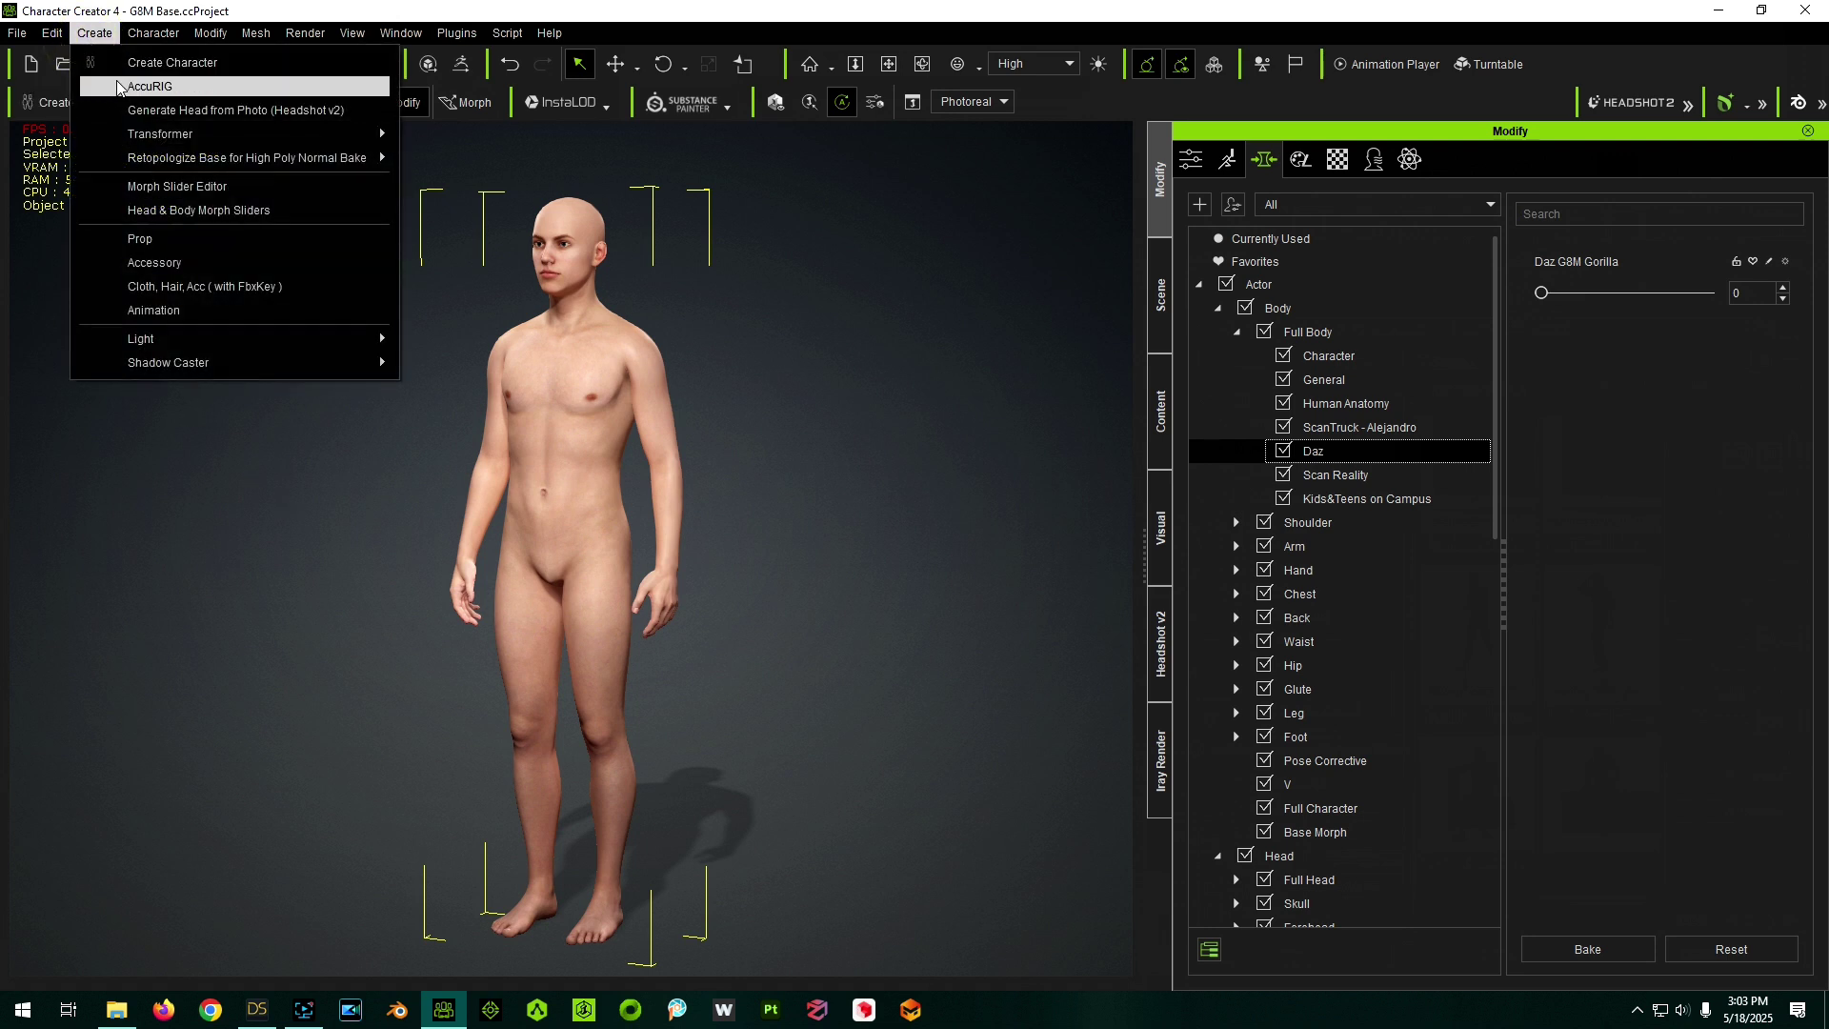
pyautogui.click(136, 186)
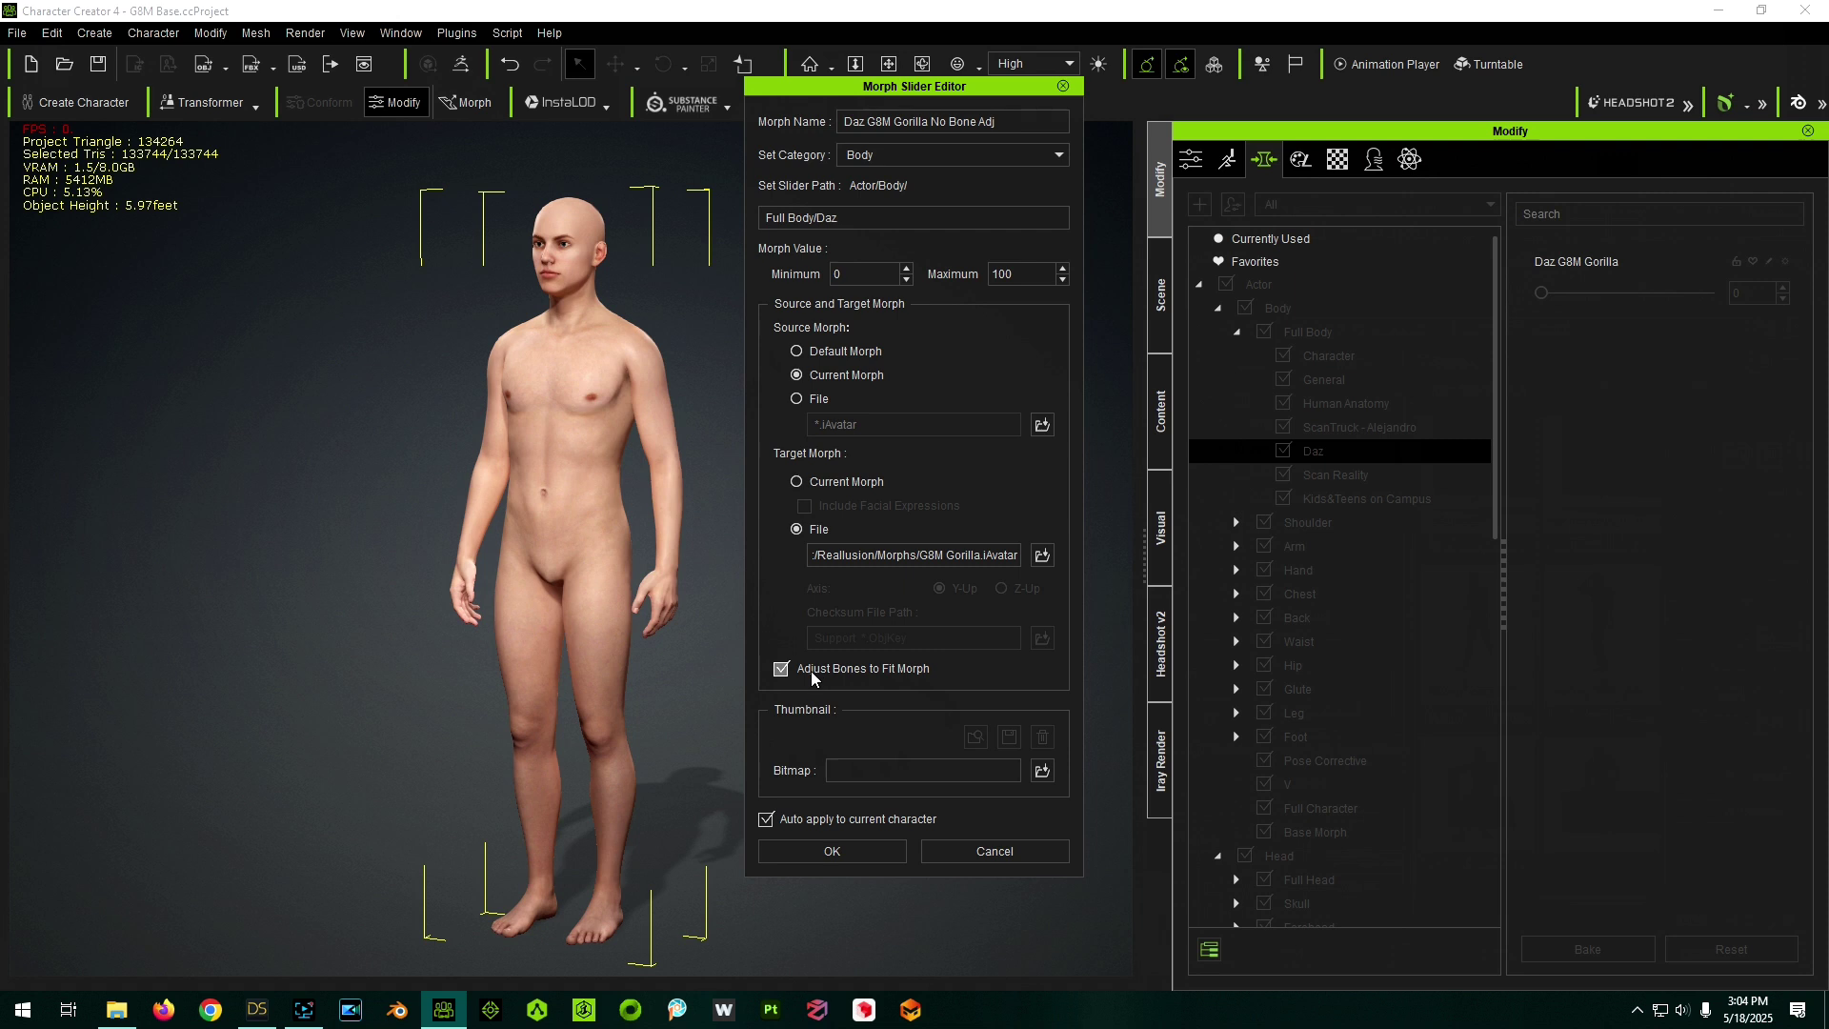
pyautogui.click(780, 671)
pyautogui.click(836, 850)
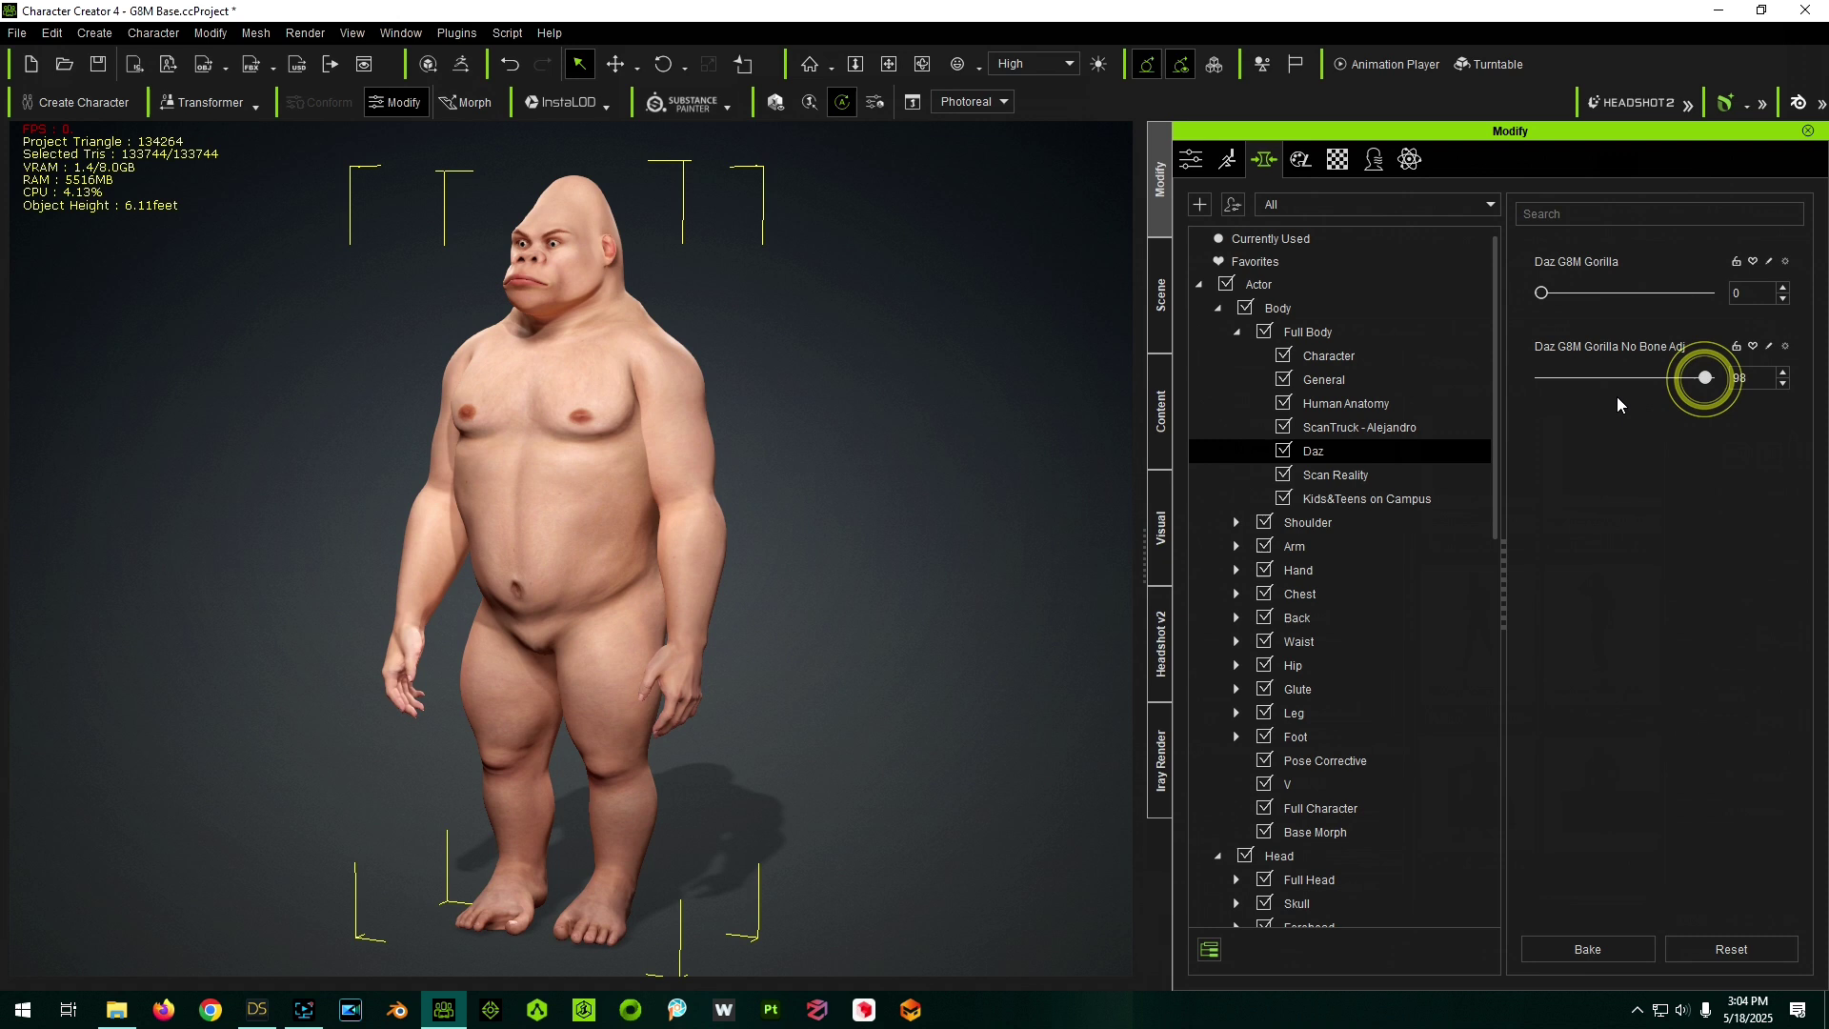
# - Compare Daz G8M Gorilla and Daz G8M Gorilla No Bone Adj by varying their morph values, ending with both at 0
pyautogui.moveTo(1703, 377); pyautogui.dragTo(1536, 377)
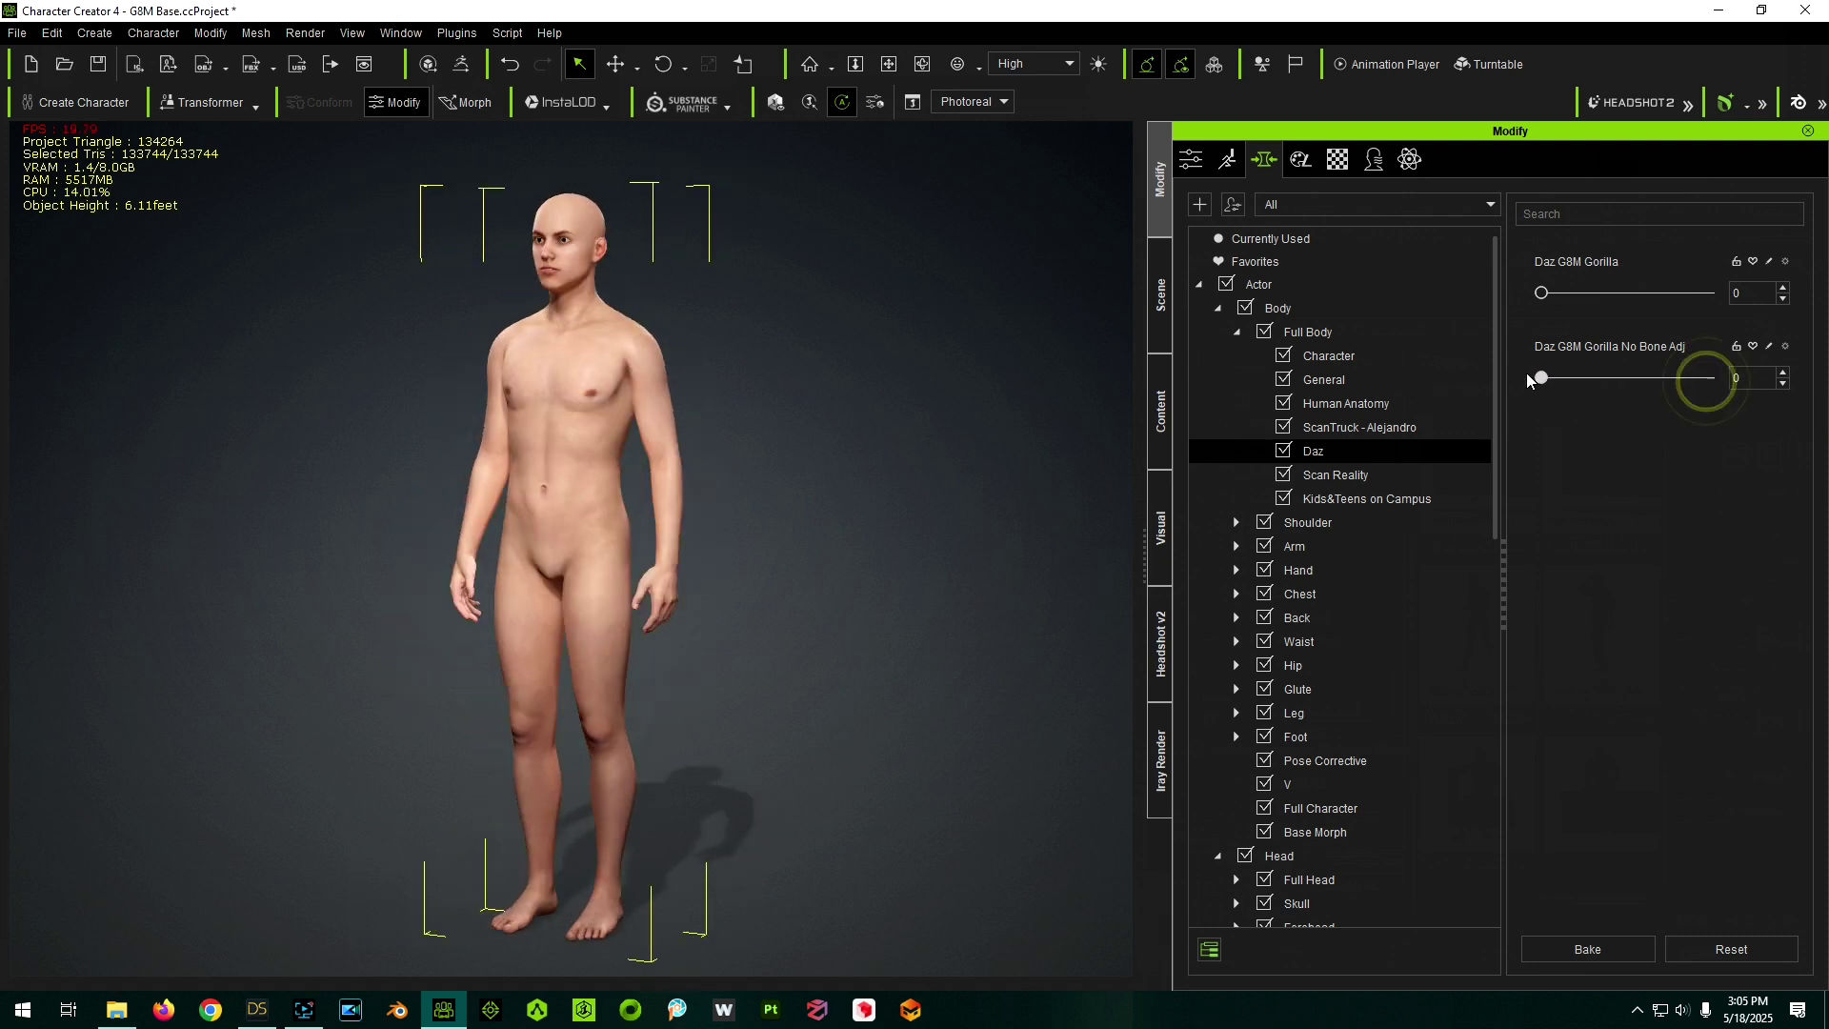
pyautogui.moveTo(1541, 292); pyautogui.dragTo(1710, 292)
pyautogui.moveTo(1574, 301); pyautogui.dragTo(1466, 326)
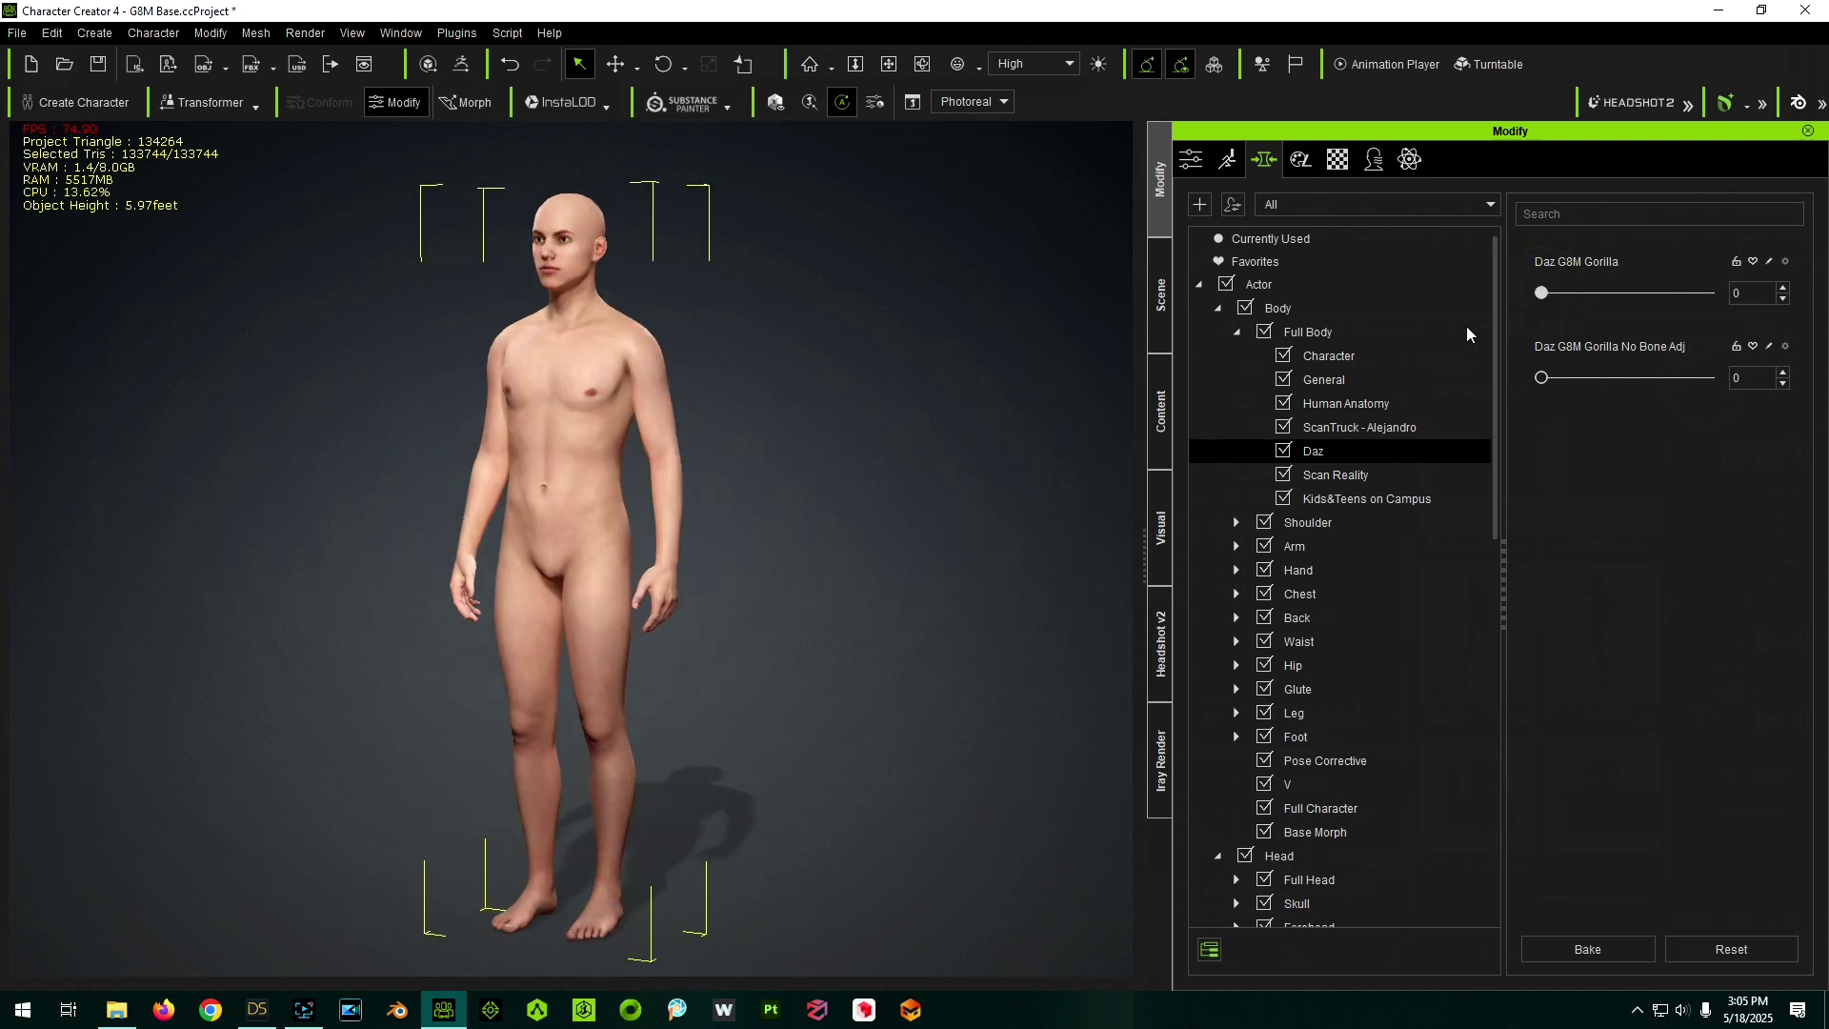
pyautogui.moveTo(1541, 377); pyautogui.dragTo(1757, 398)
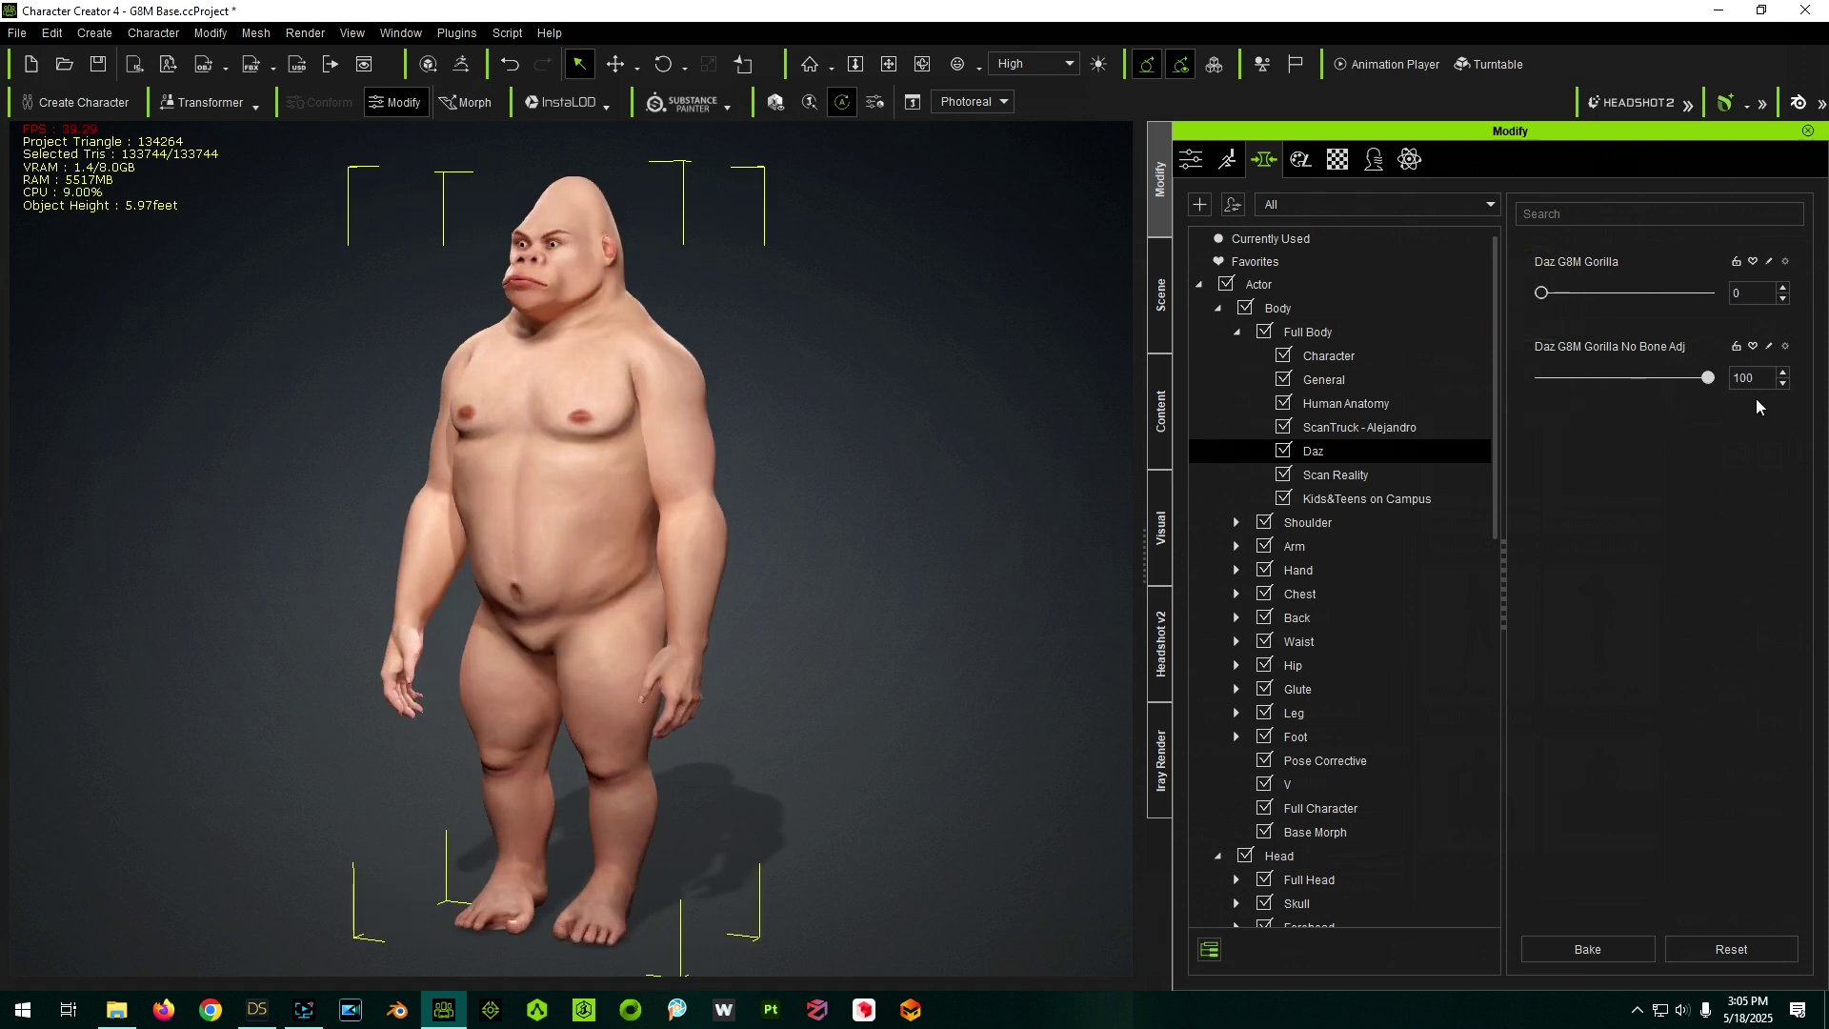
pyautogui.moveTo(1642, 393); pyautogui.dragTo(1435, 393)
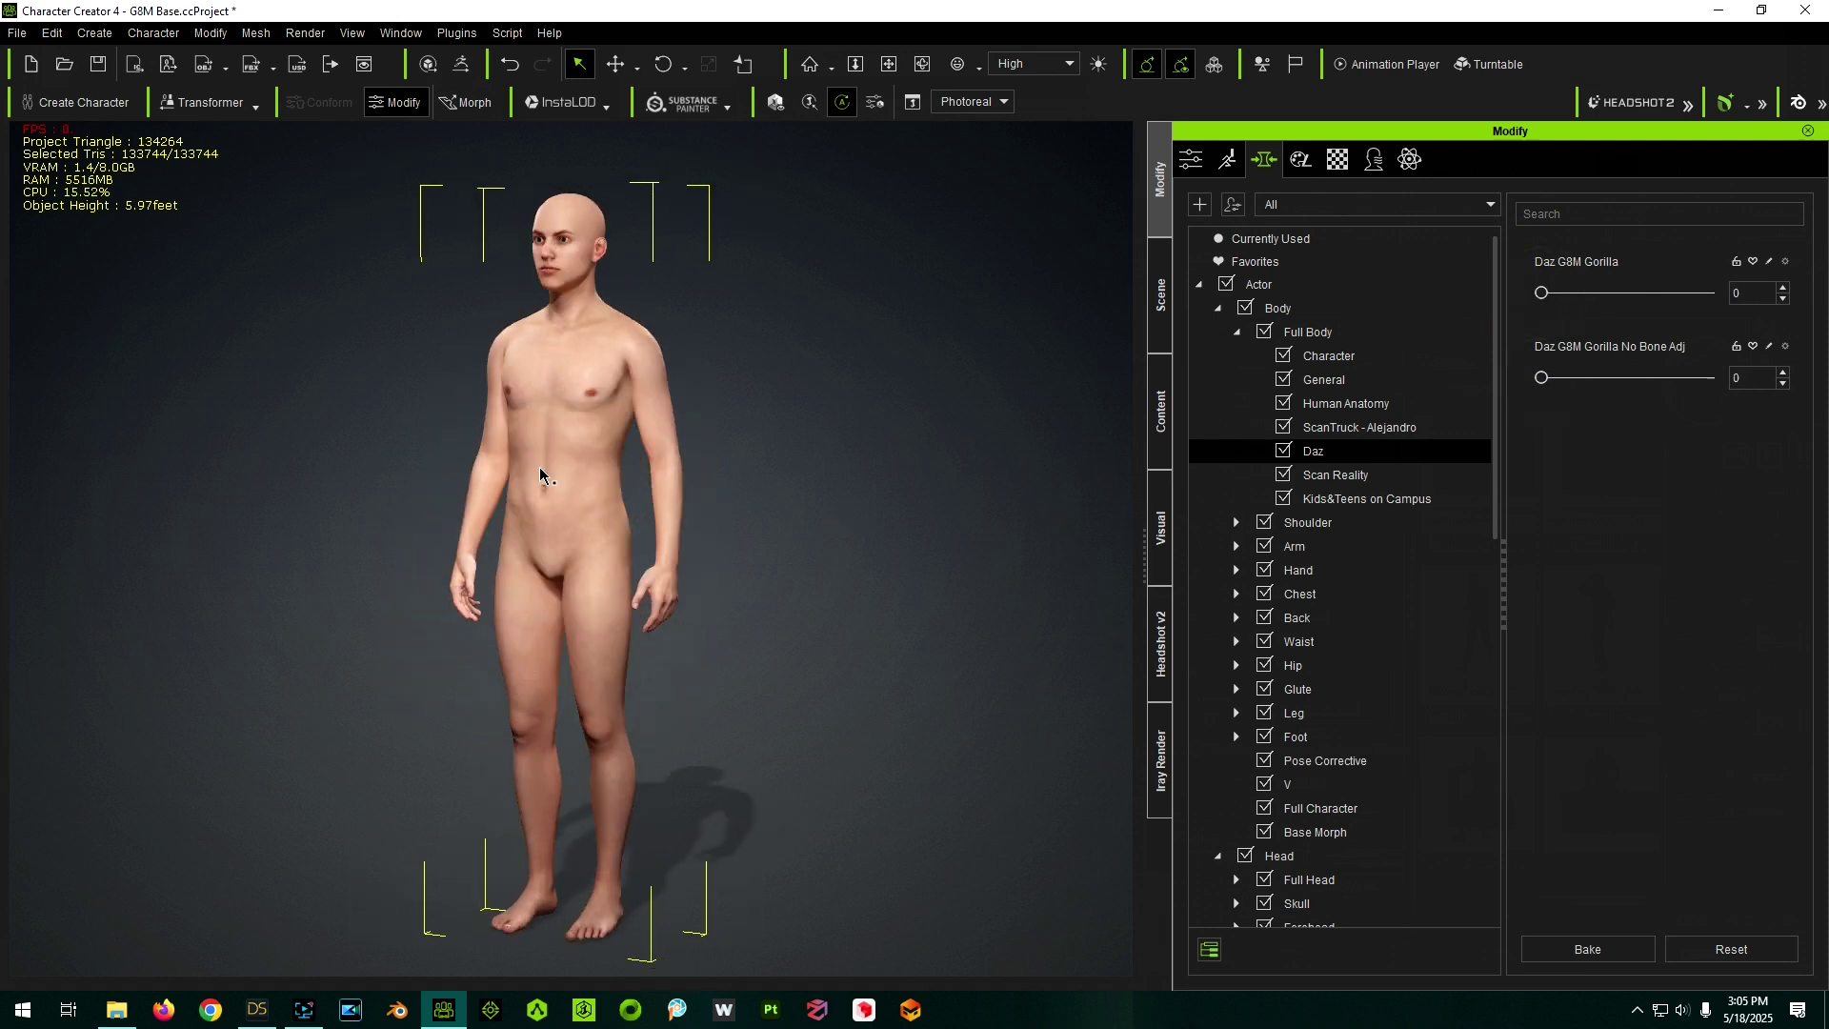
# - Set Daz G8M Gorilla No Bone Adj to 100 with the skeleton displayed to check how the bones follow the morph
pyautogui.click(1542, 378)
pyautogui.moveTo(1542, 380); pyautogui.dragTo(1708, 378)
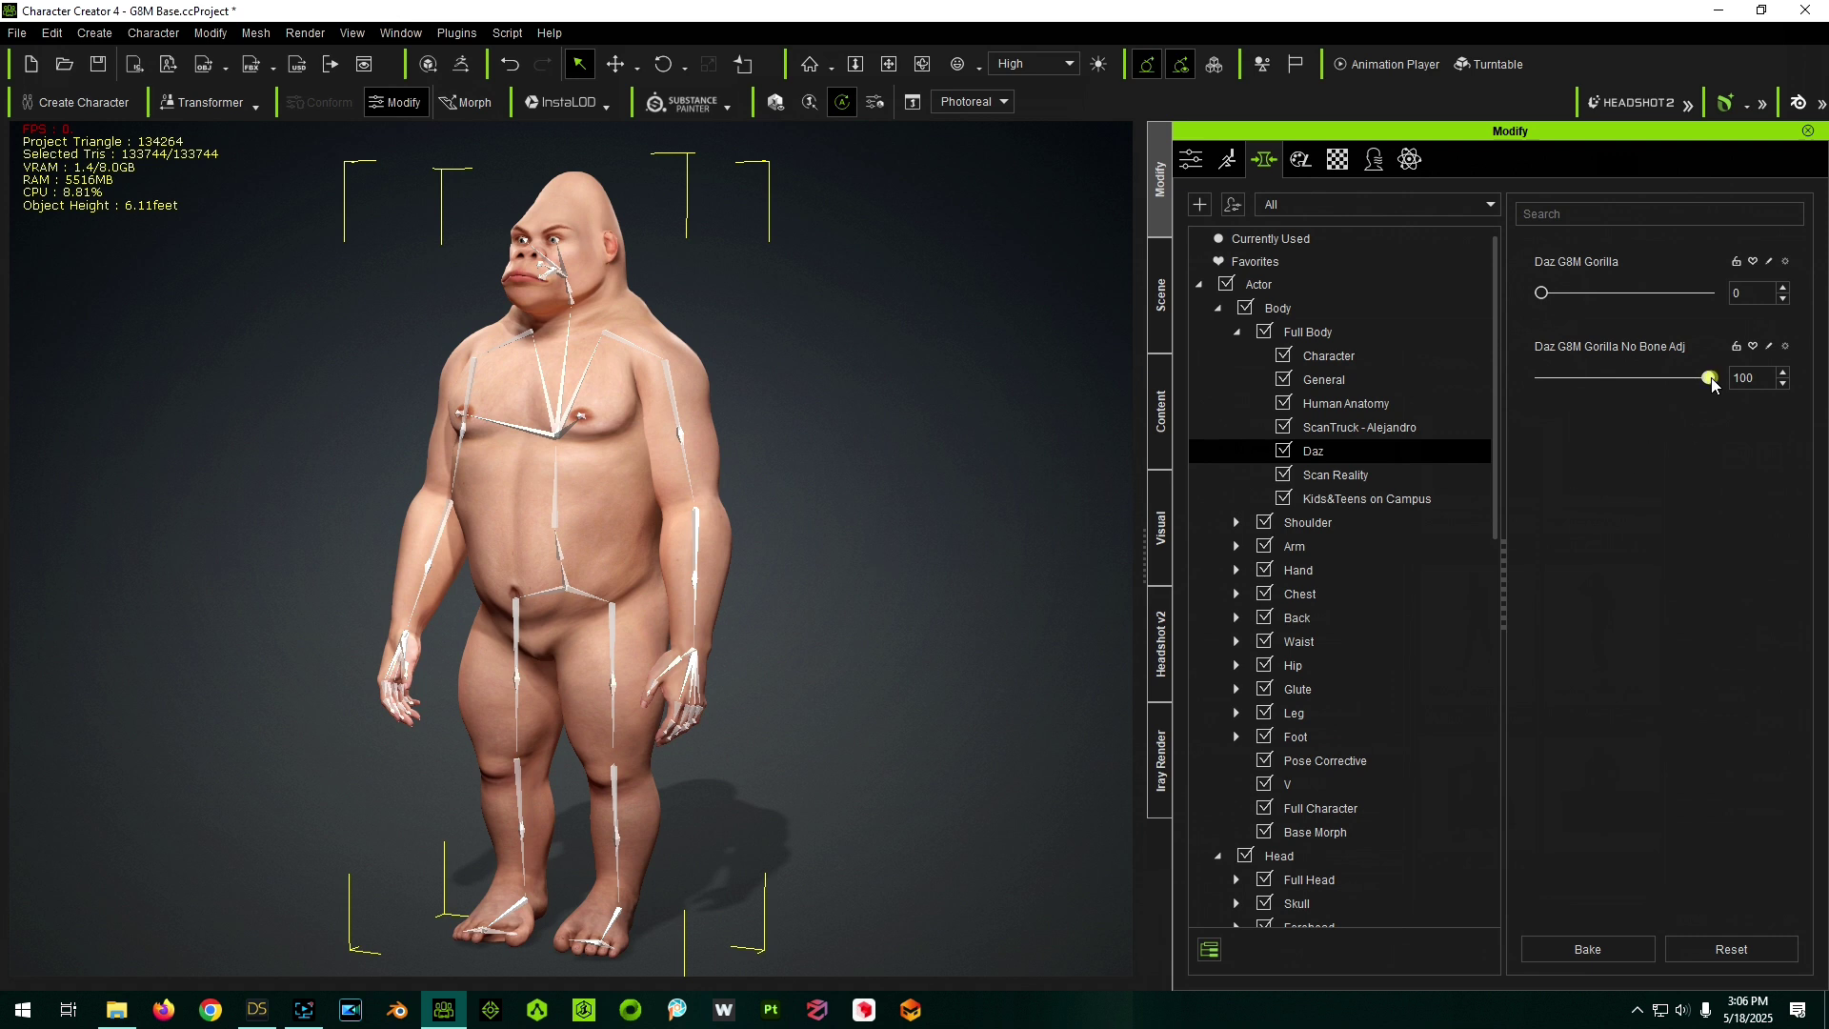
pyautogui.moveTo(1712, 383); pyautogui.dragTo(1762, 381)
pyautogui.moveTo(1707, 377); pyautogui.dragTo(1761, 461)
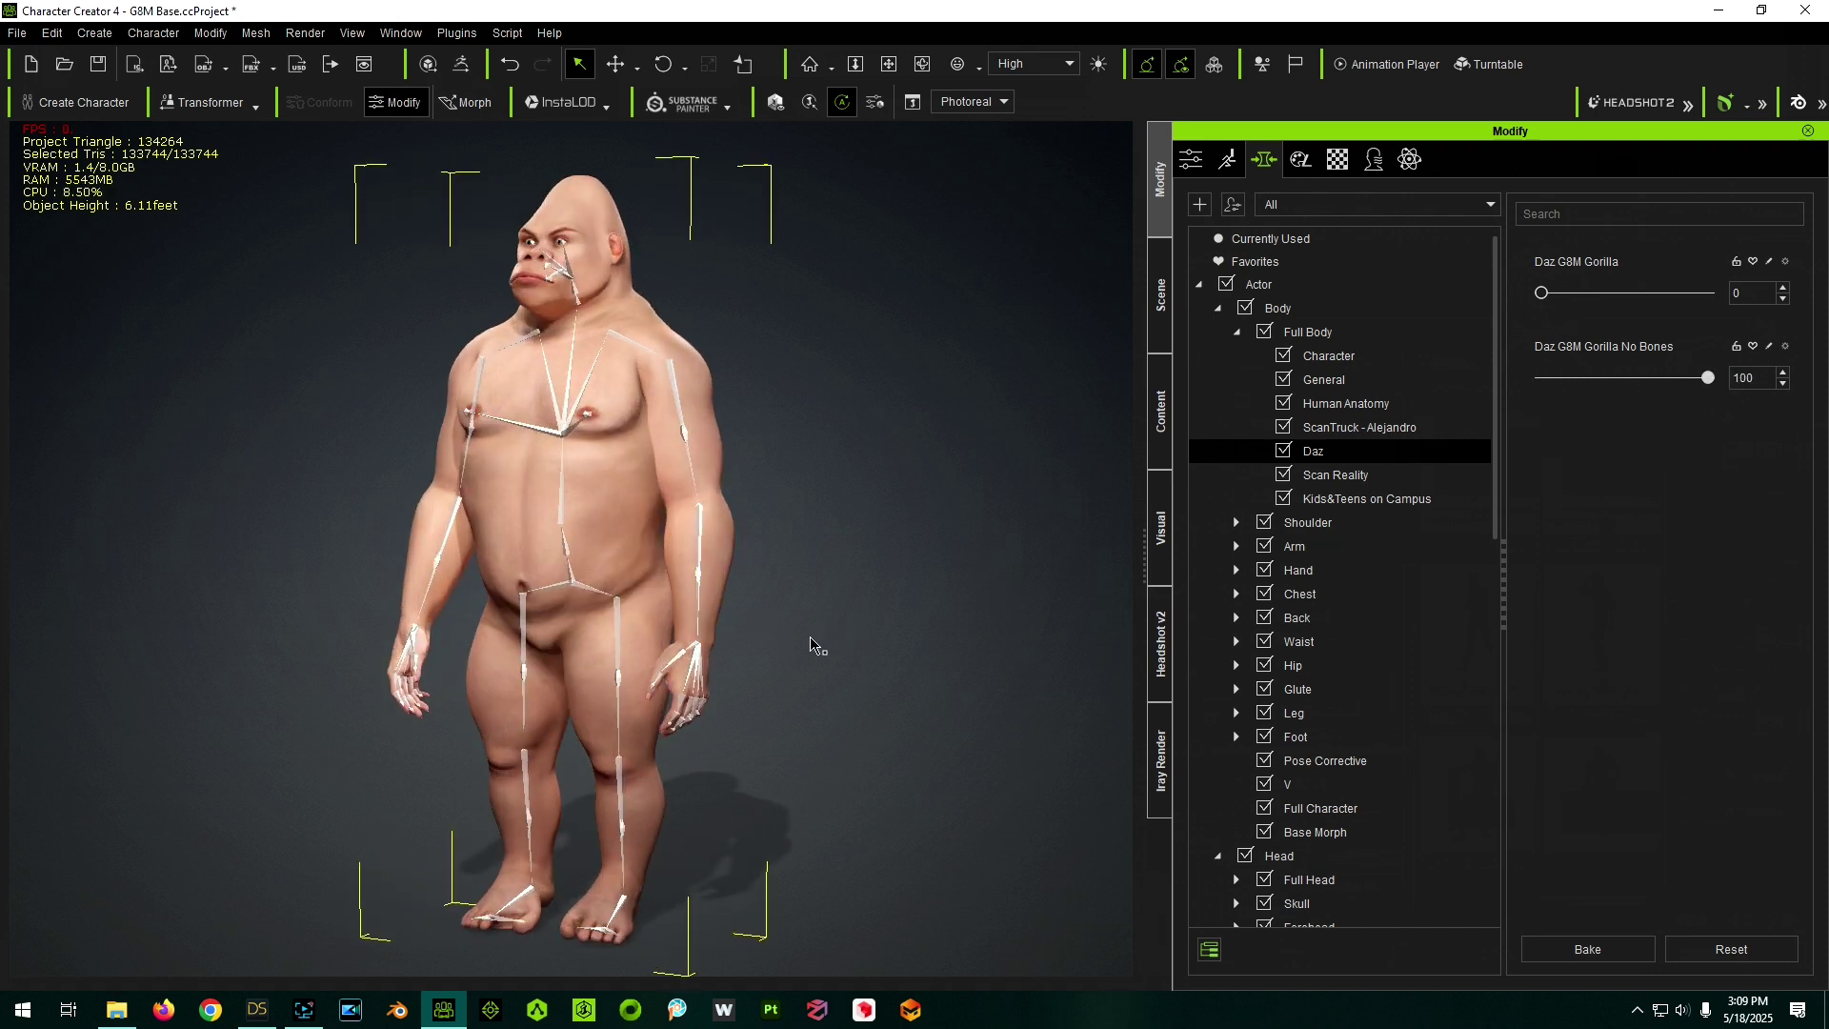
# - Examine the skeleton of the Daz G8M Gorilla No Bones morph from several angles while switching its value between 100 and 0
pyautogui.moveTo(838, 655); pyautogui.dragTo(784, 679, button='right')
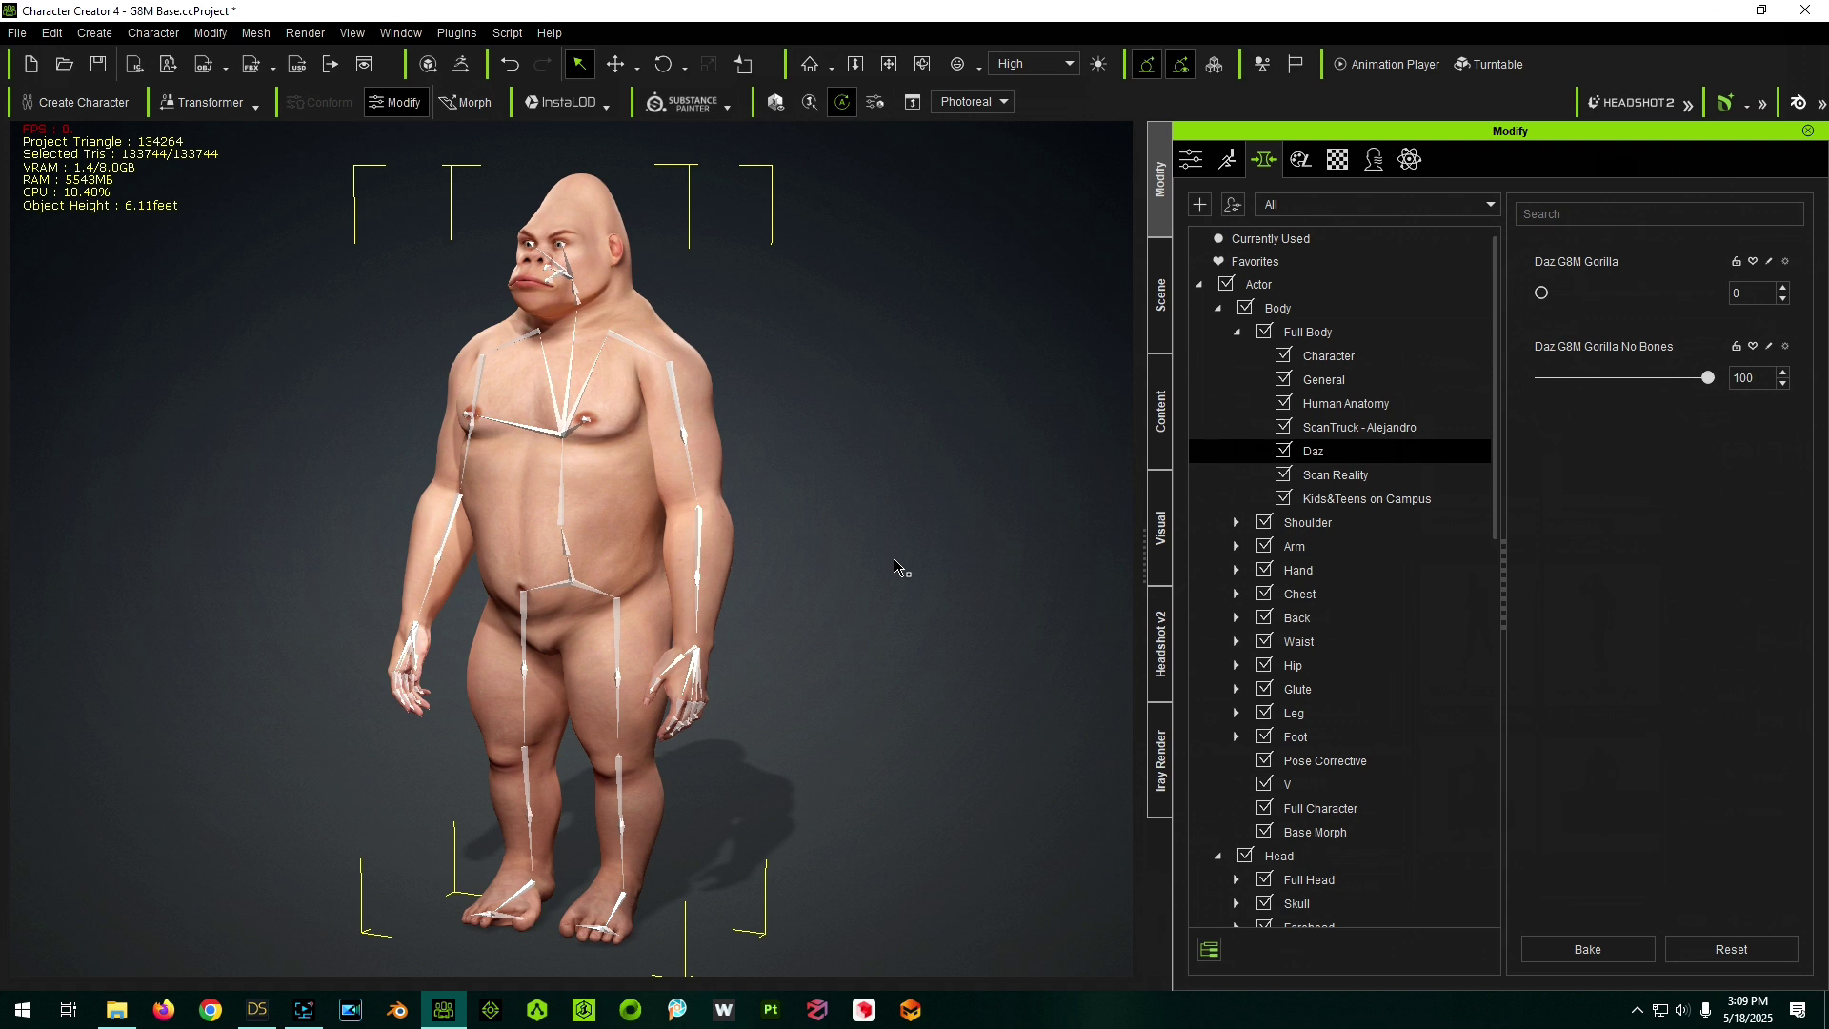
pyautogui.moveTo(848, 615); pyautogui.dragTo(803, 606, button='right')
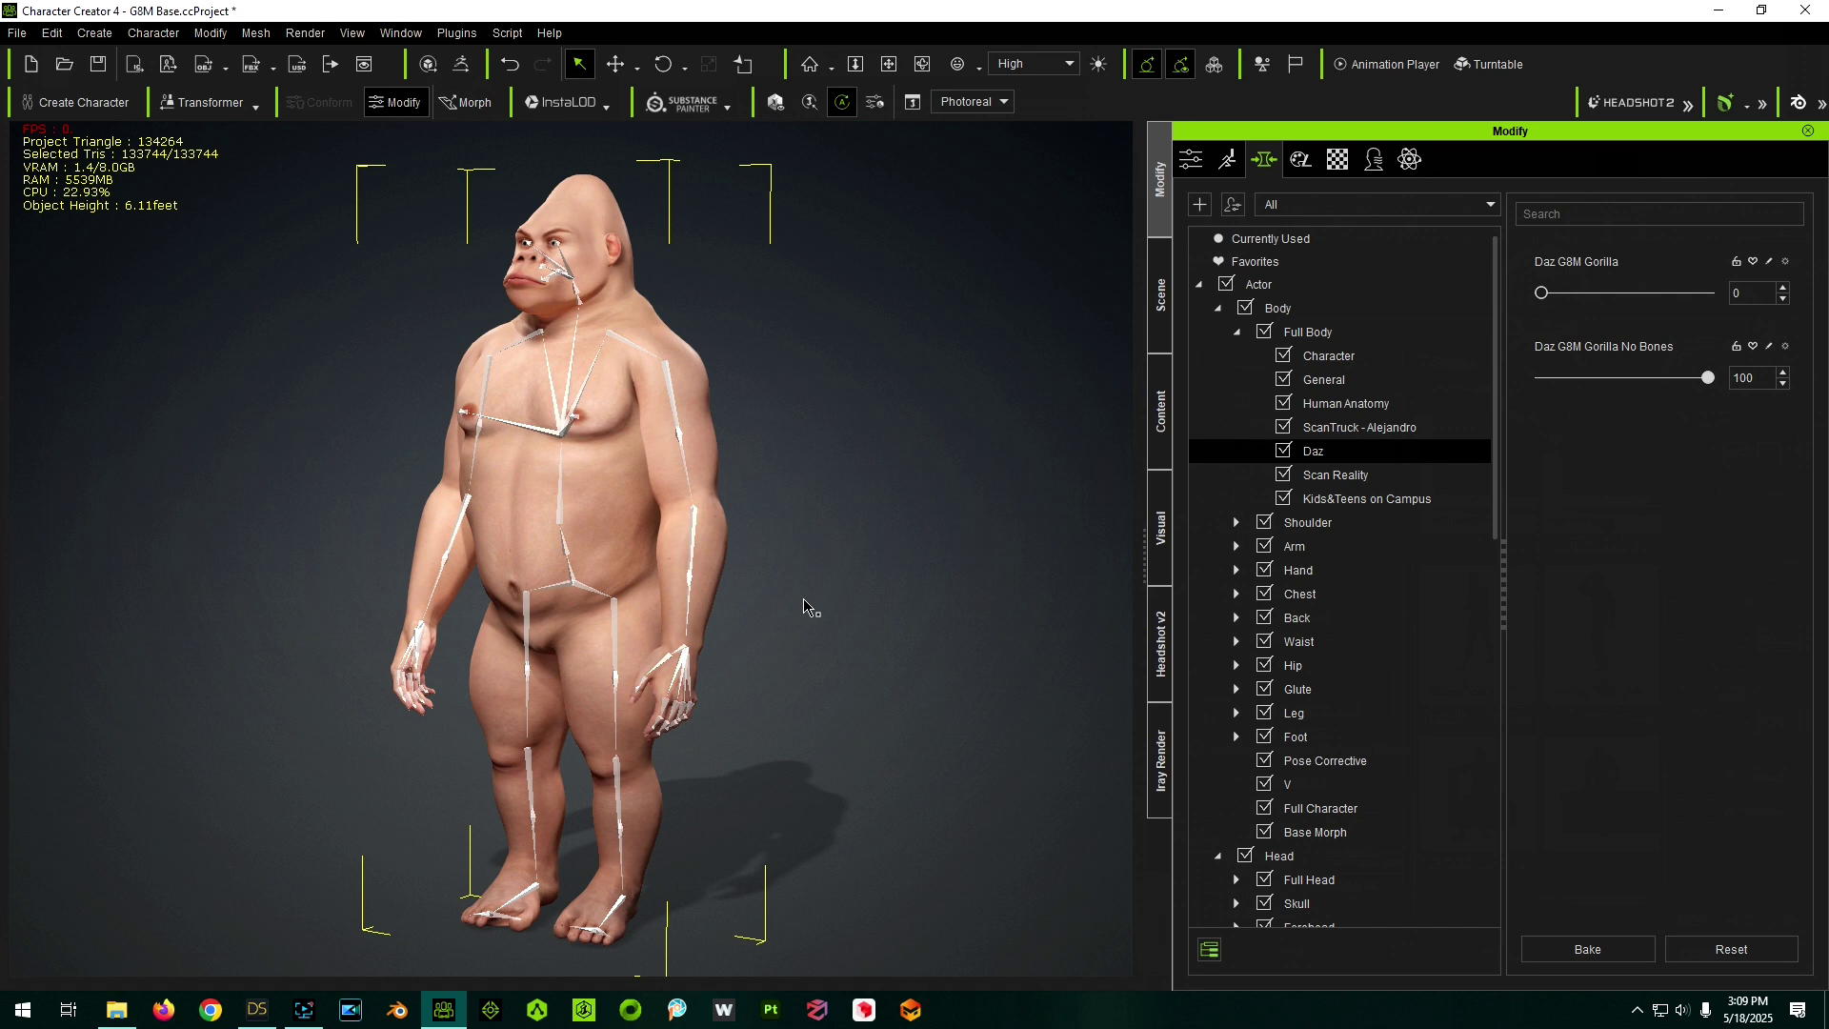
pyautogui.moveTo(775, 714); pyautogui.dragTo(929, 667, button='right')
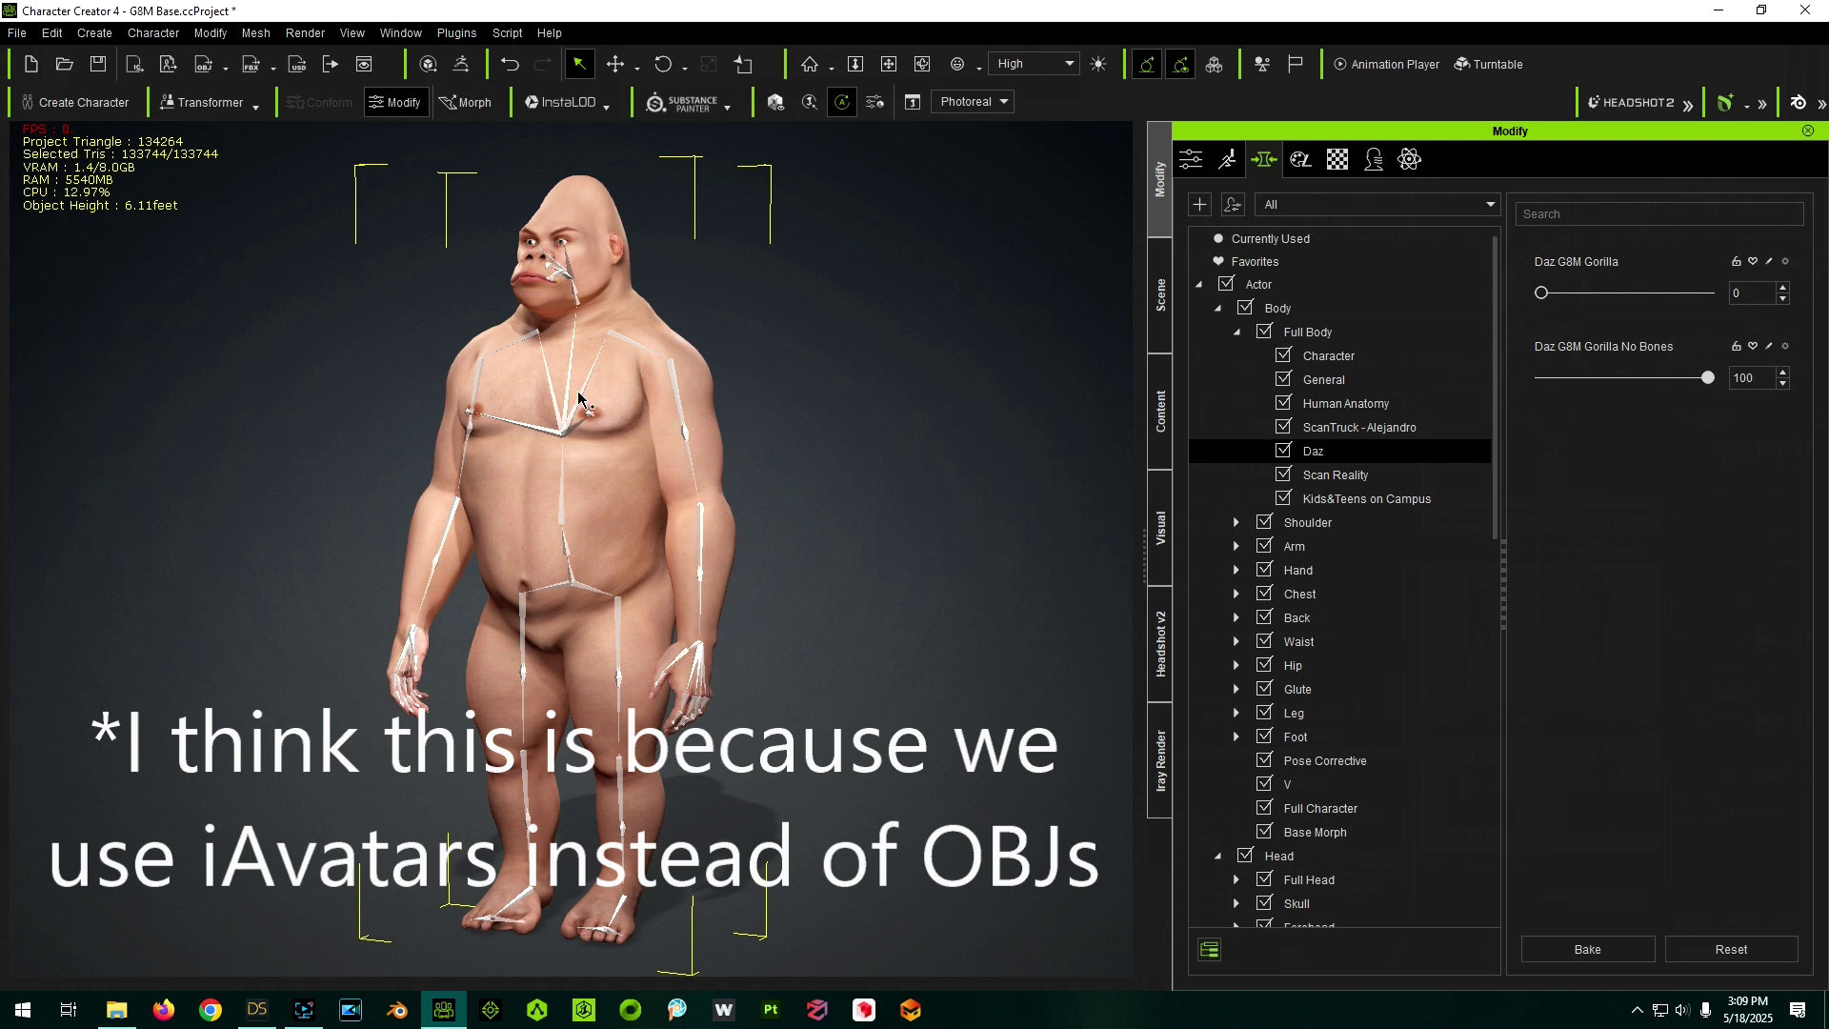
pyautogui.moveTo(1705, 377); pyautogui.dragTo(1532, 402)
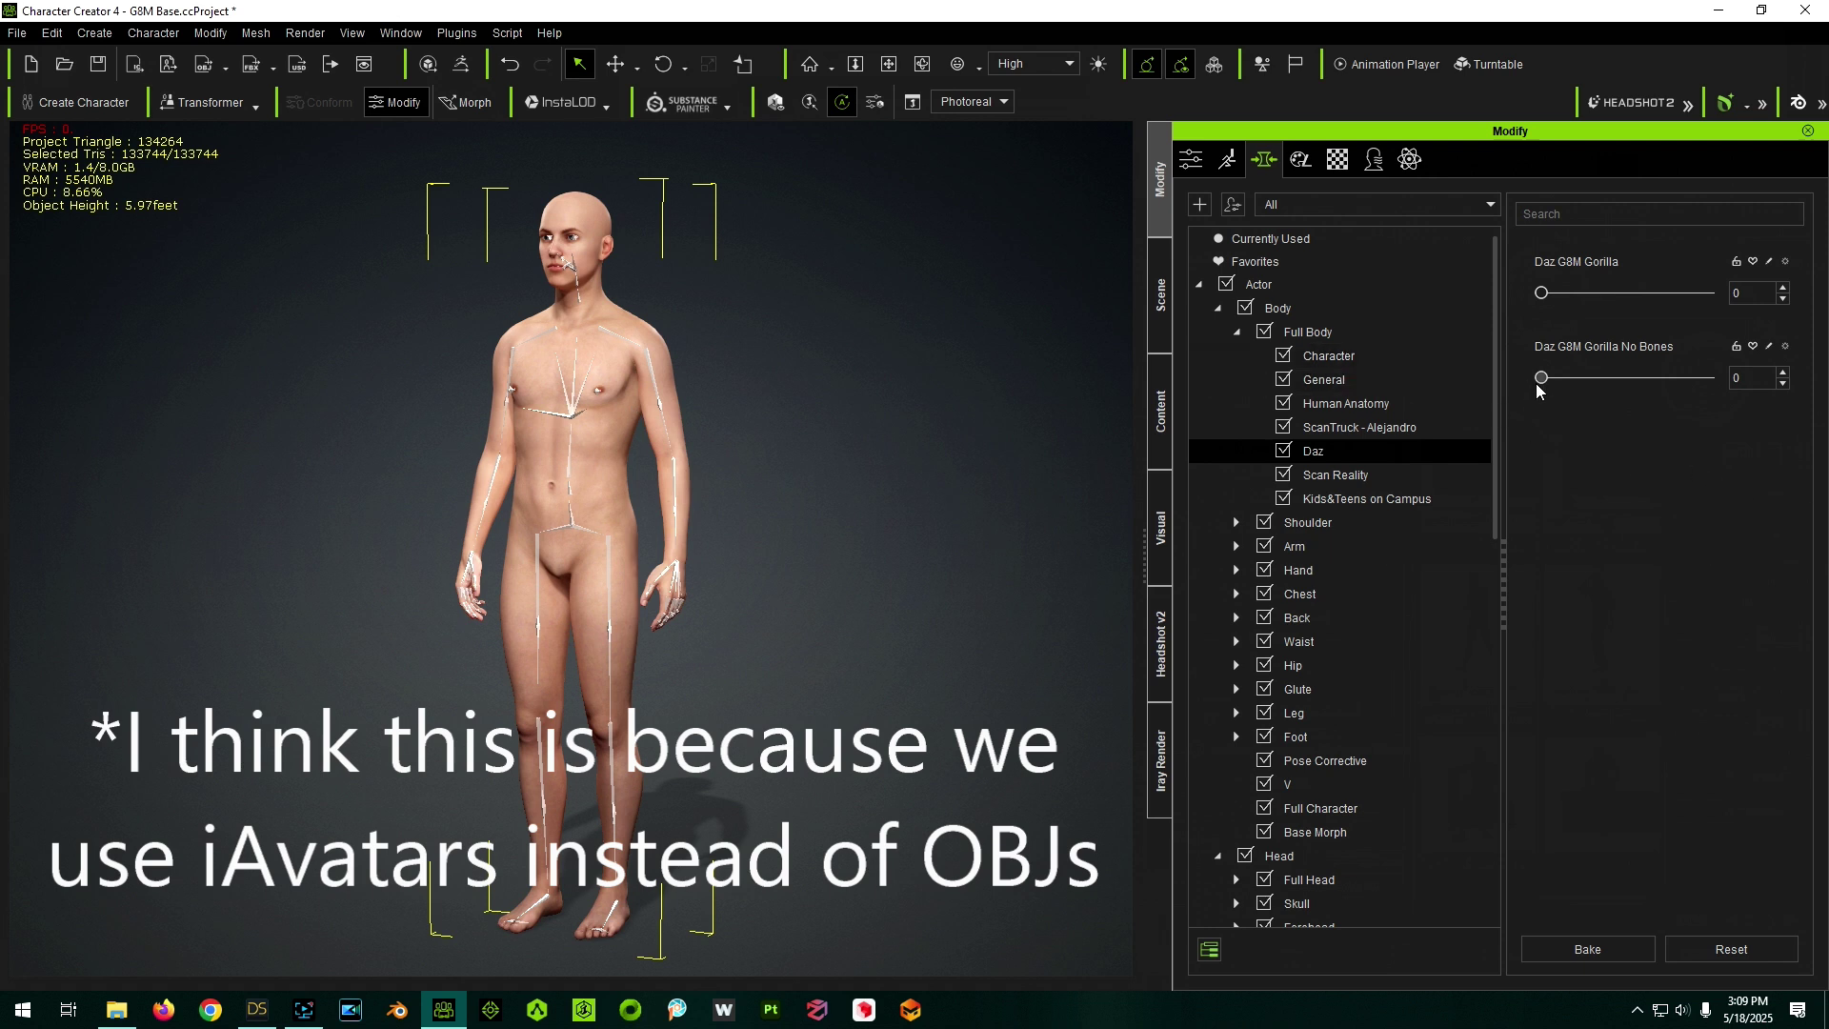
pyautogui.moveTo(1540, 377); pyautogui.dragTo(1797, 396)
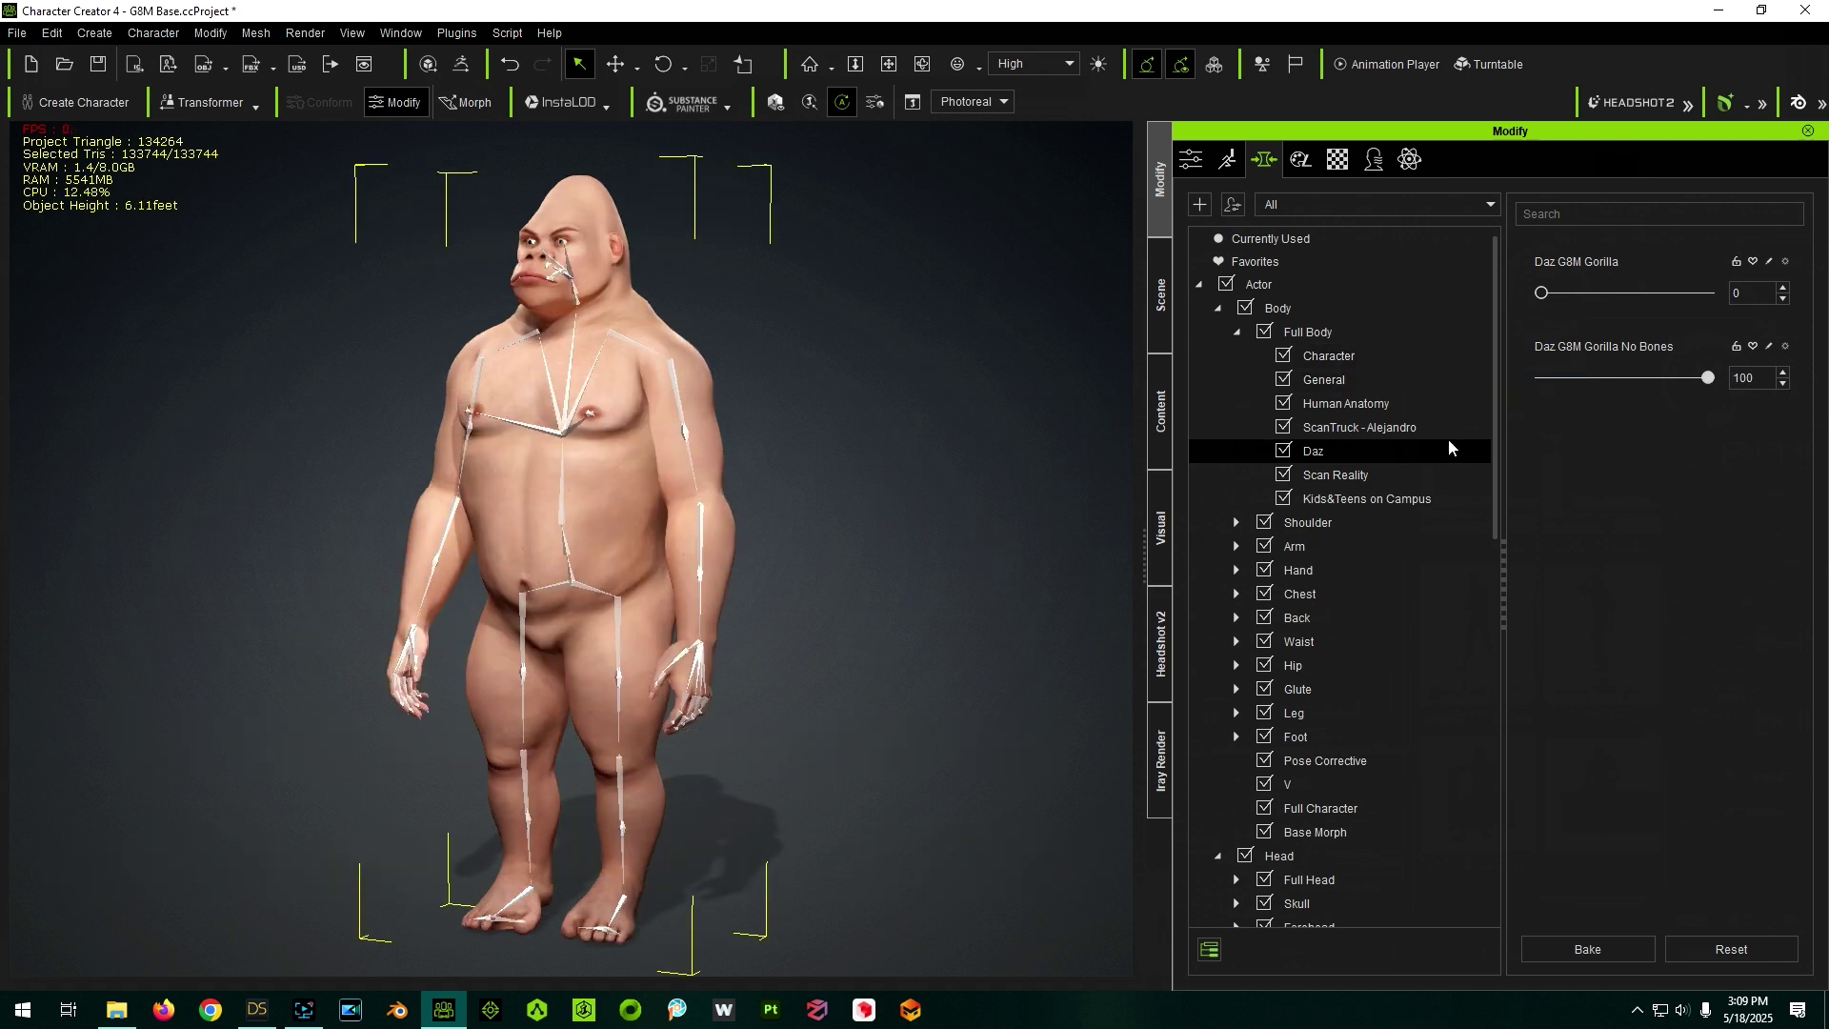
pyautogui.moveTo(1707, 377); pyautogui.dragTo(1535, 386)
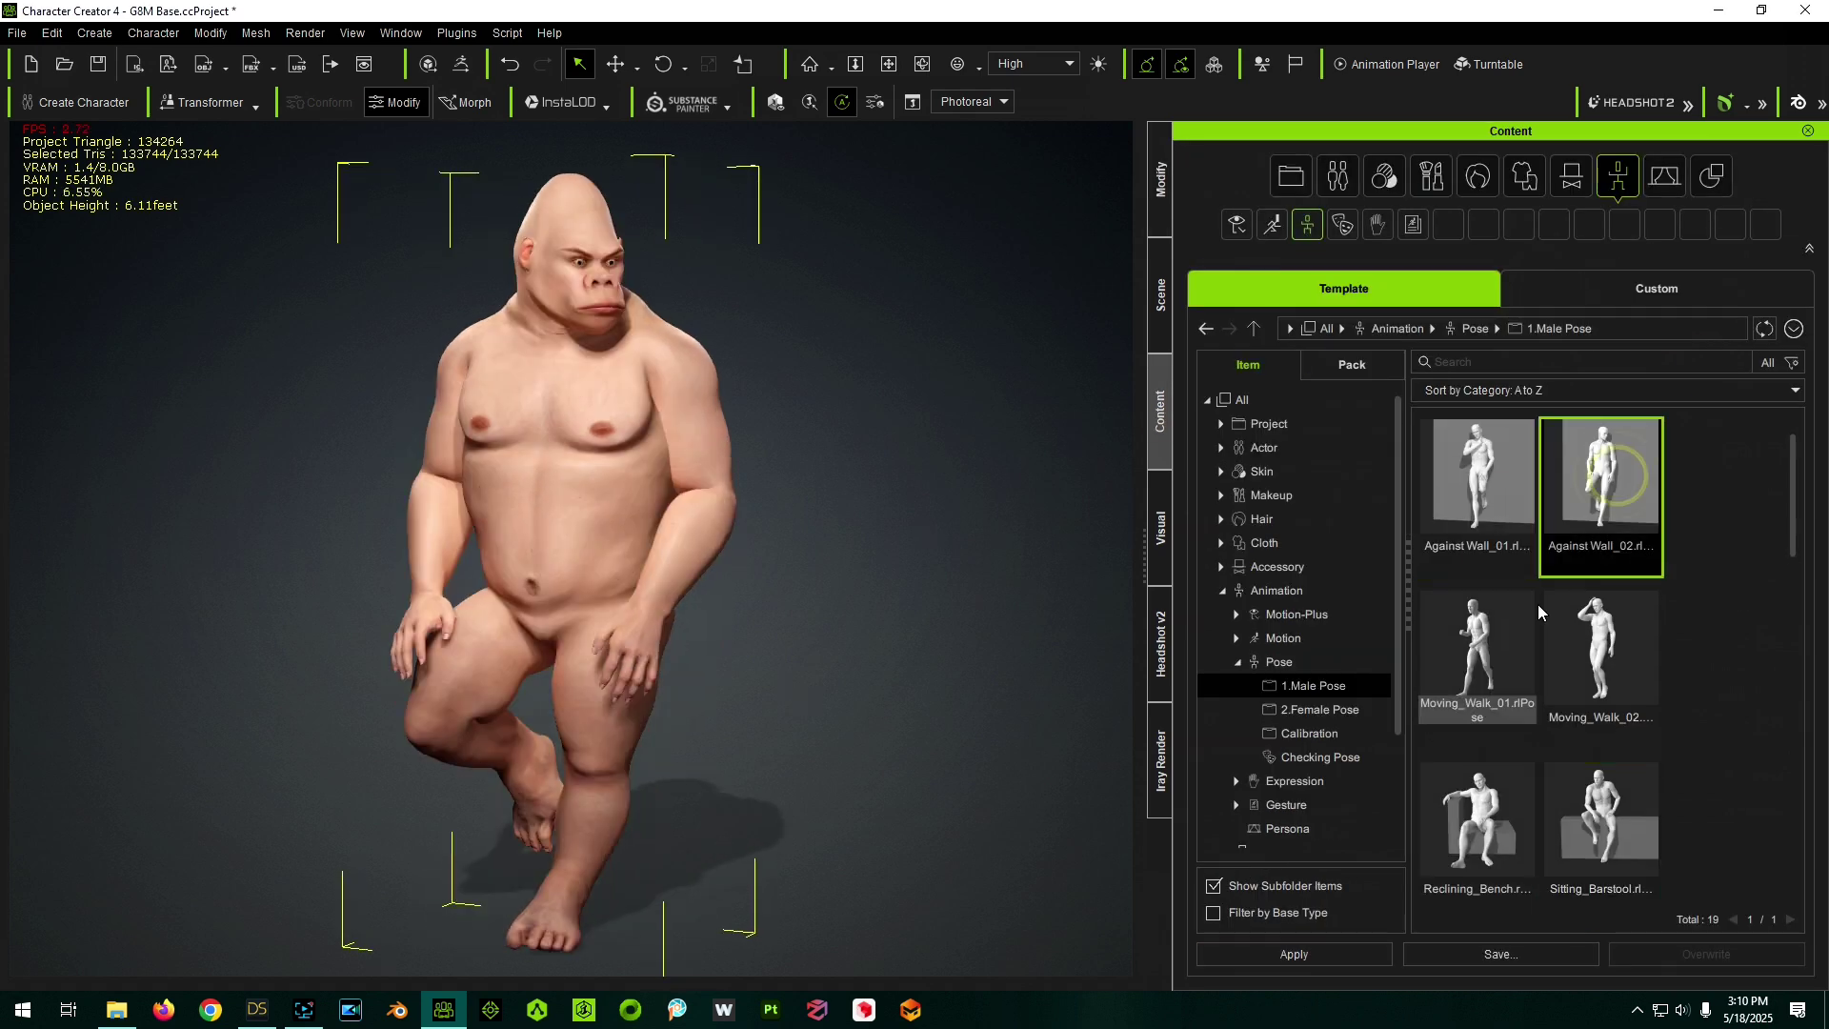
# - Add an armchair prop beneath the gorilla figure in the Reclining_Bench pose
pyautogui.click(94, 32)
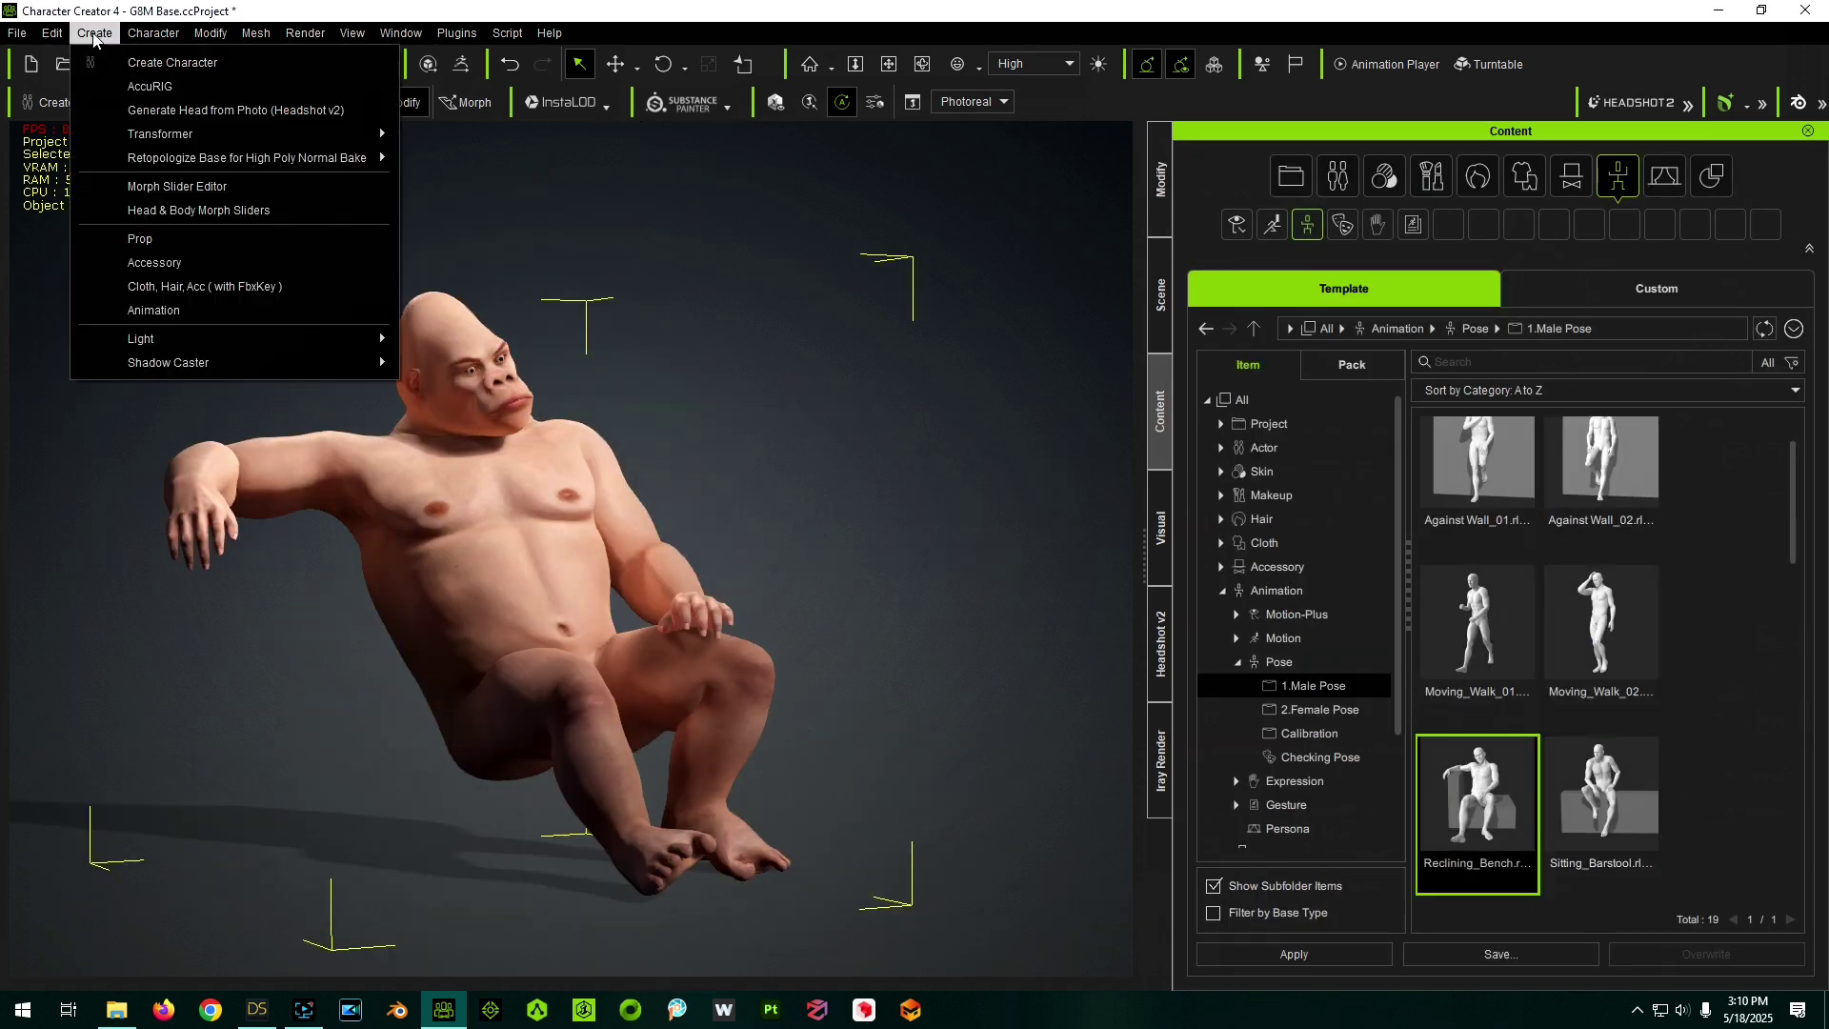
pyautogui.click(1284, 737)
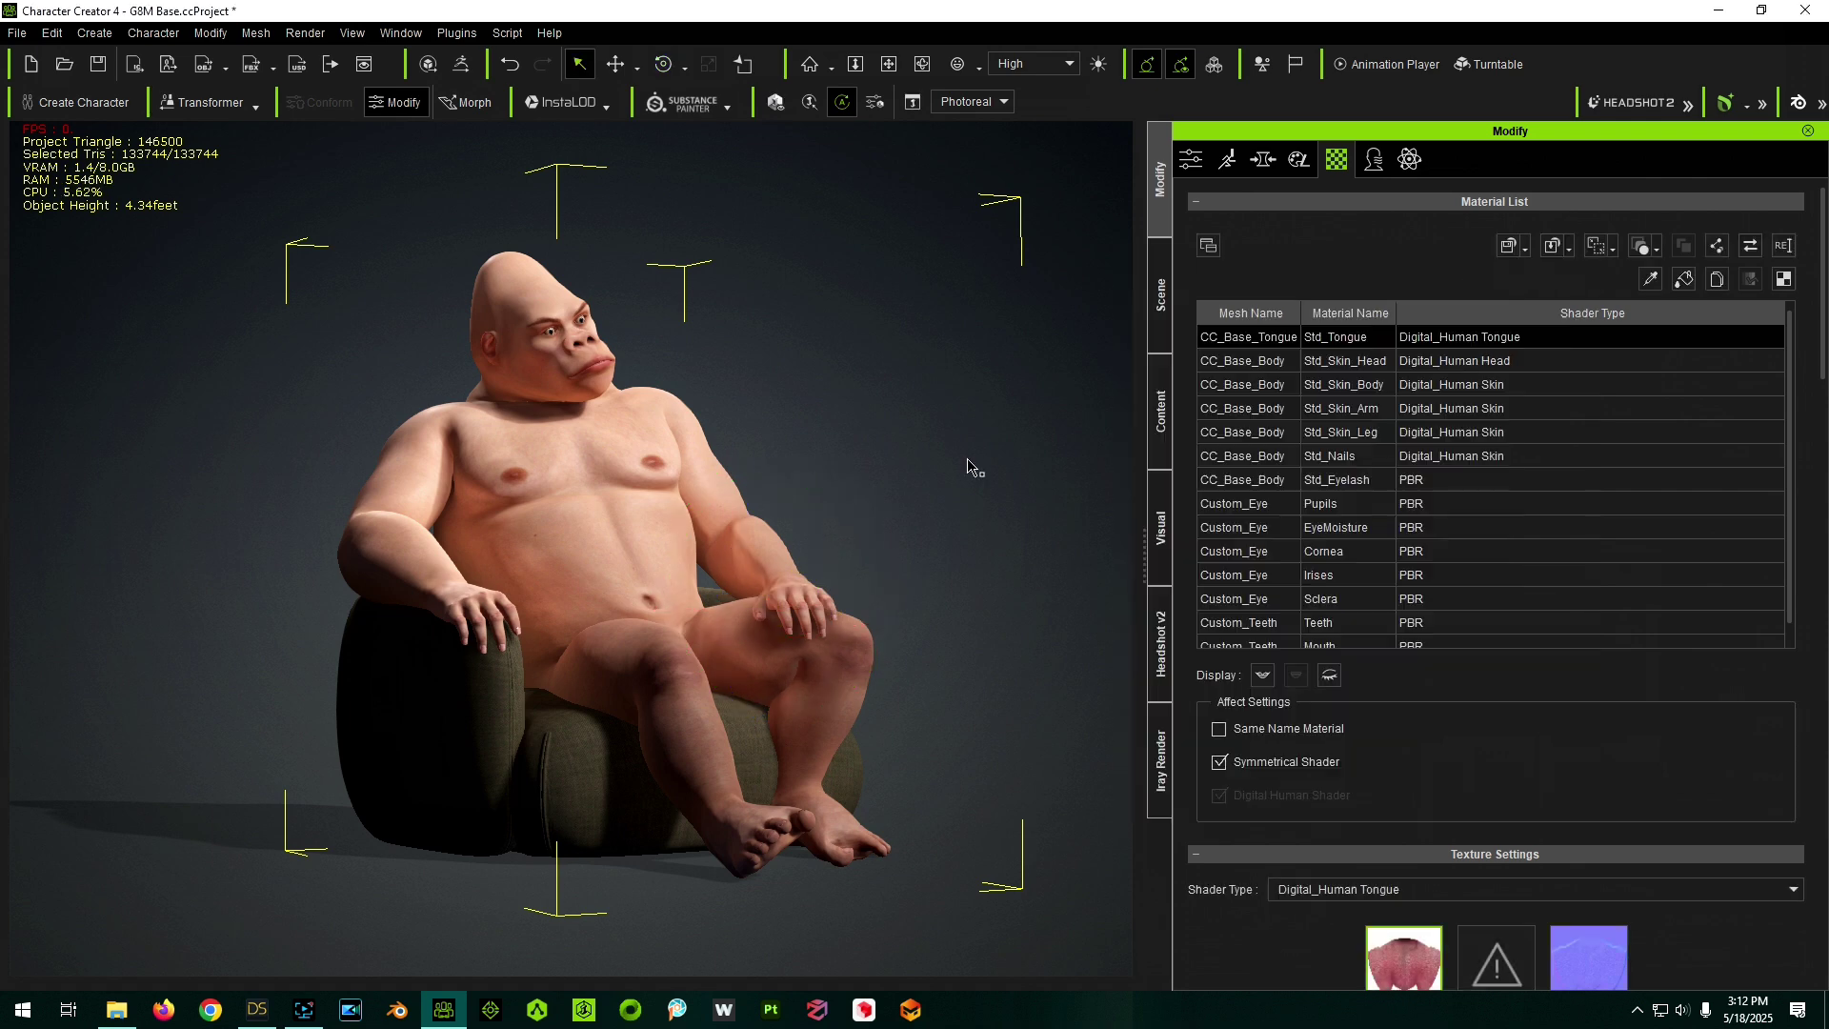
# - Search the cloth library for shorts and dress the seated gorilla figure in Cargo Shorts
pyautogui.click(1227, 160)
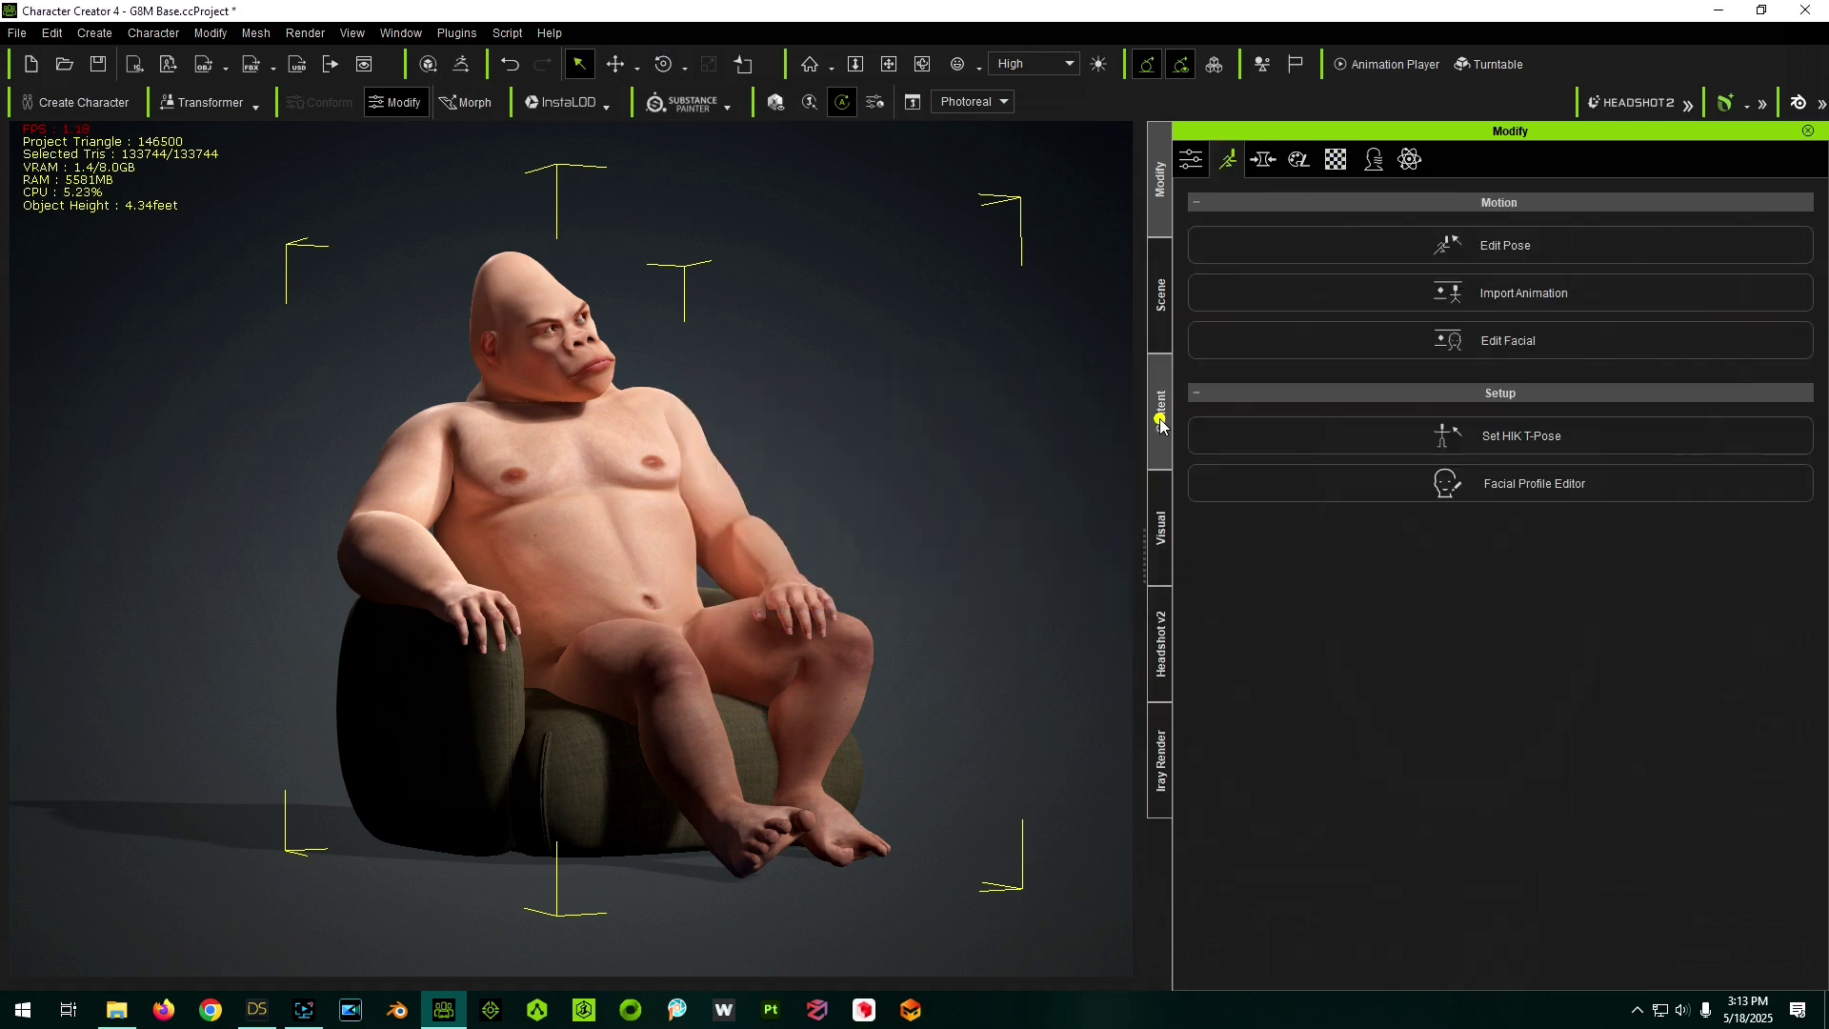
pyautogui.click(1160, 419)
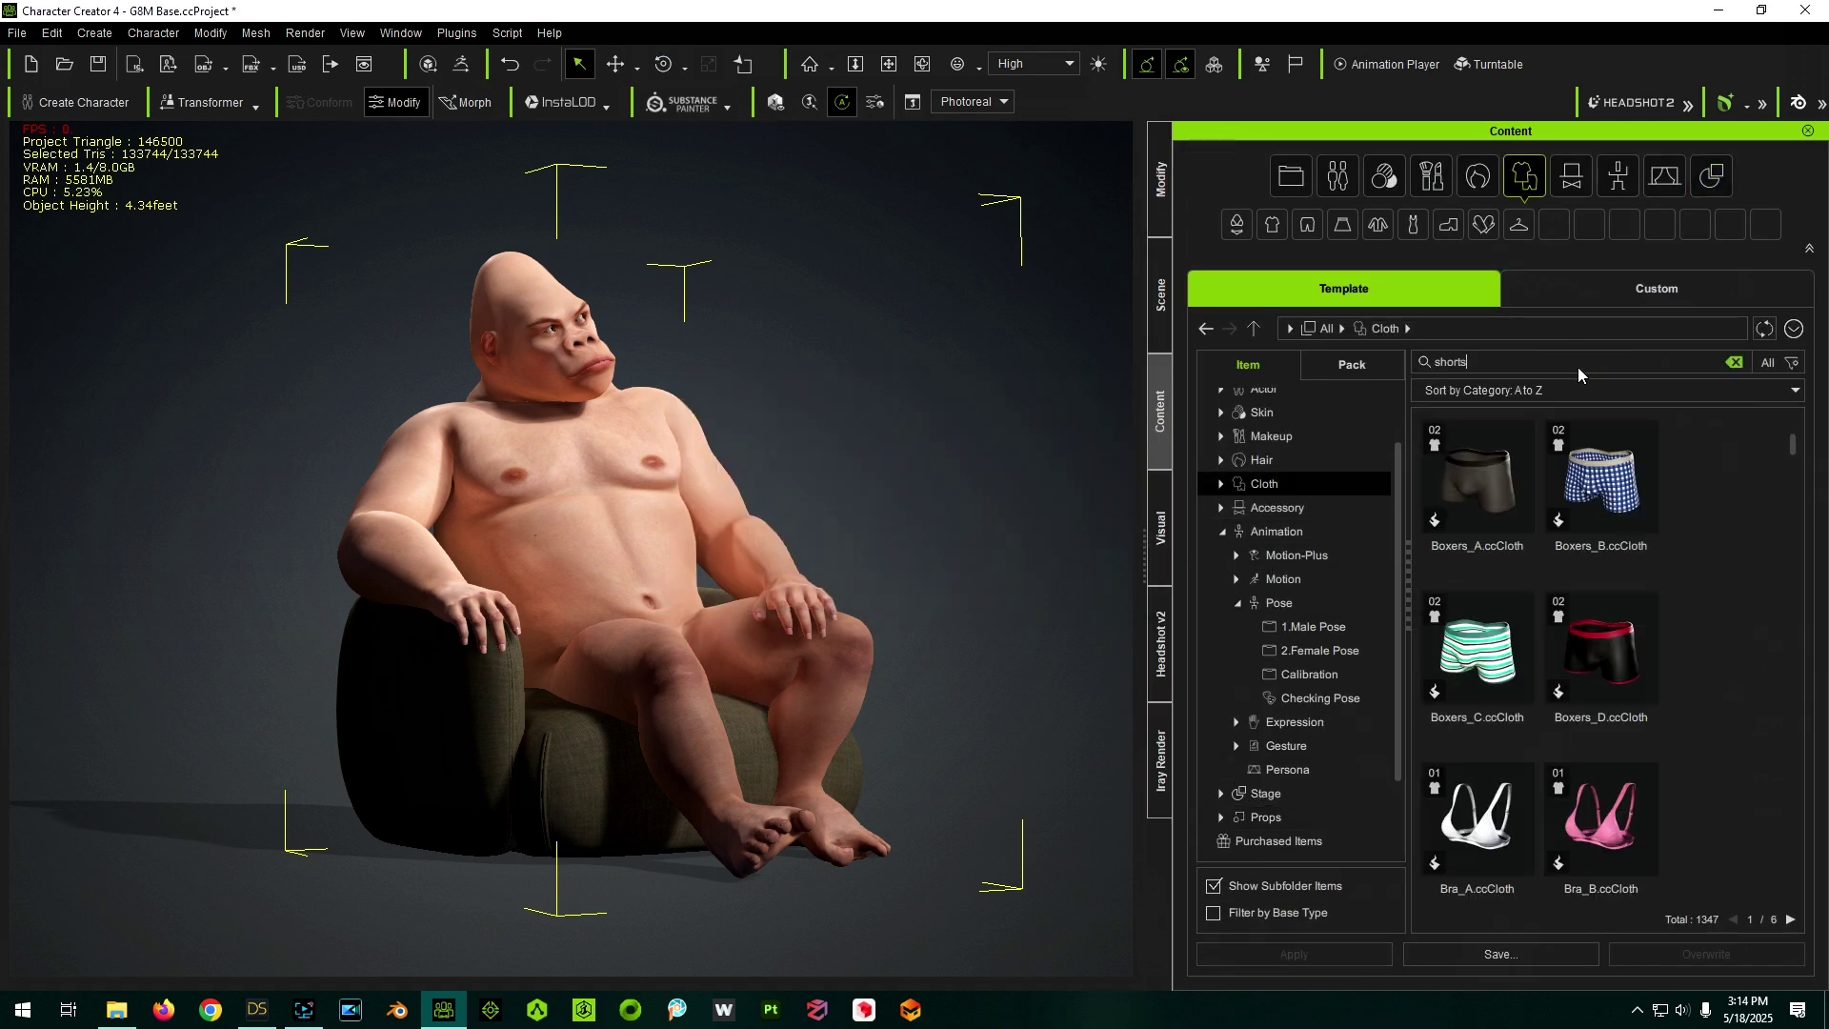
pyautogui.moveTo(1477, 647); pyautogui.dragTo(828, 693)
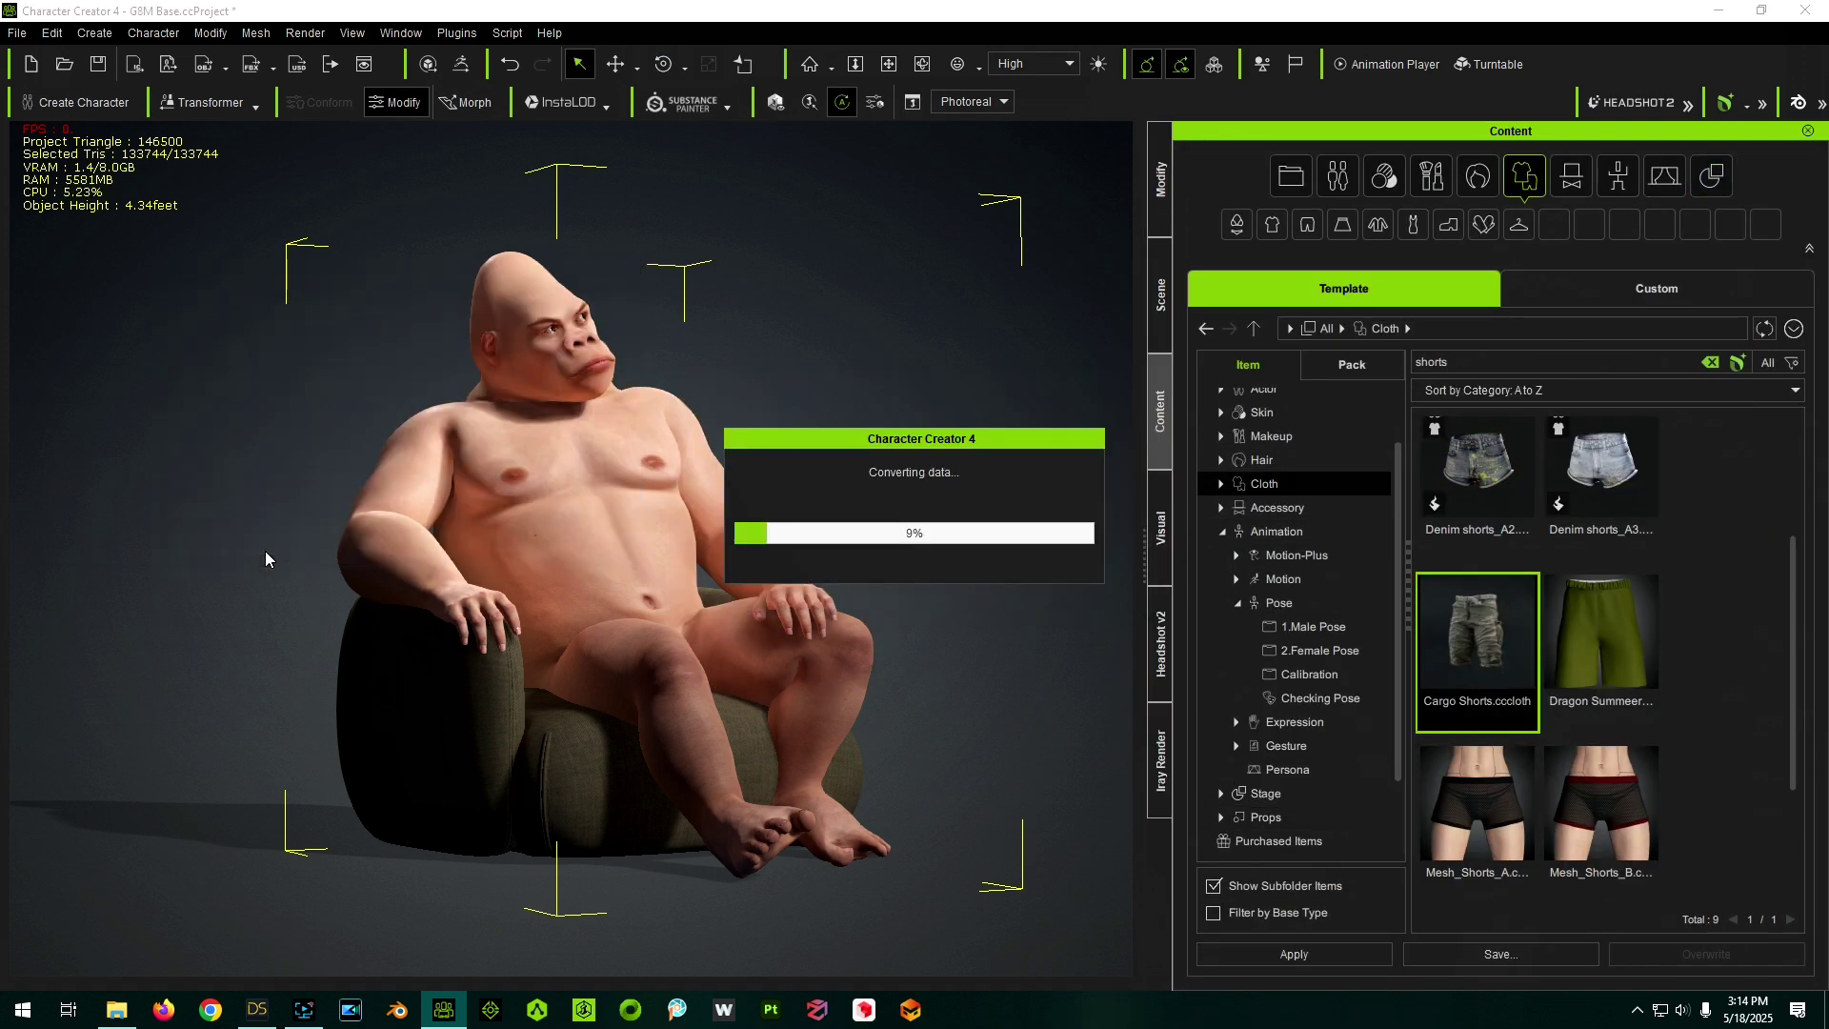
pyautogui.doubleClick(800, 595)
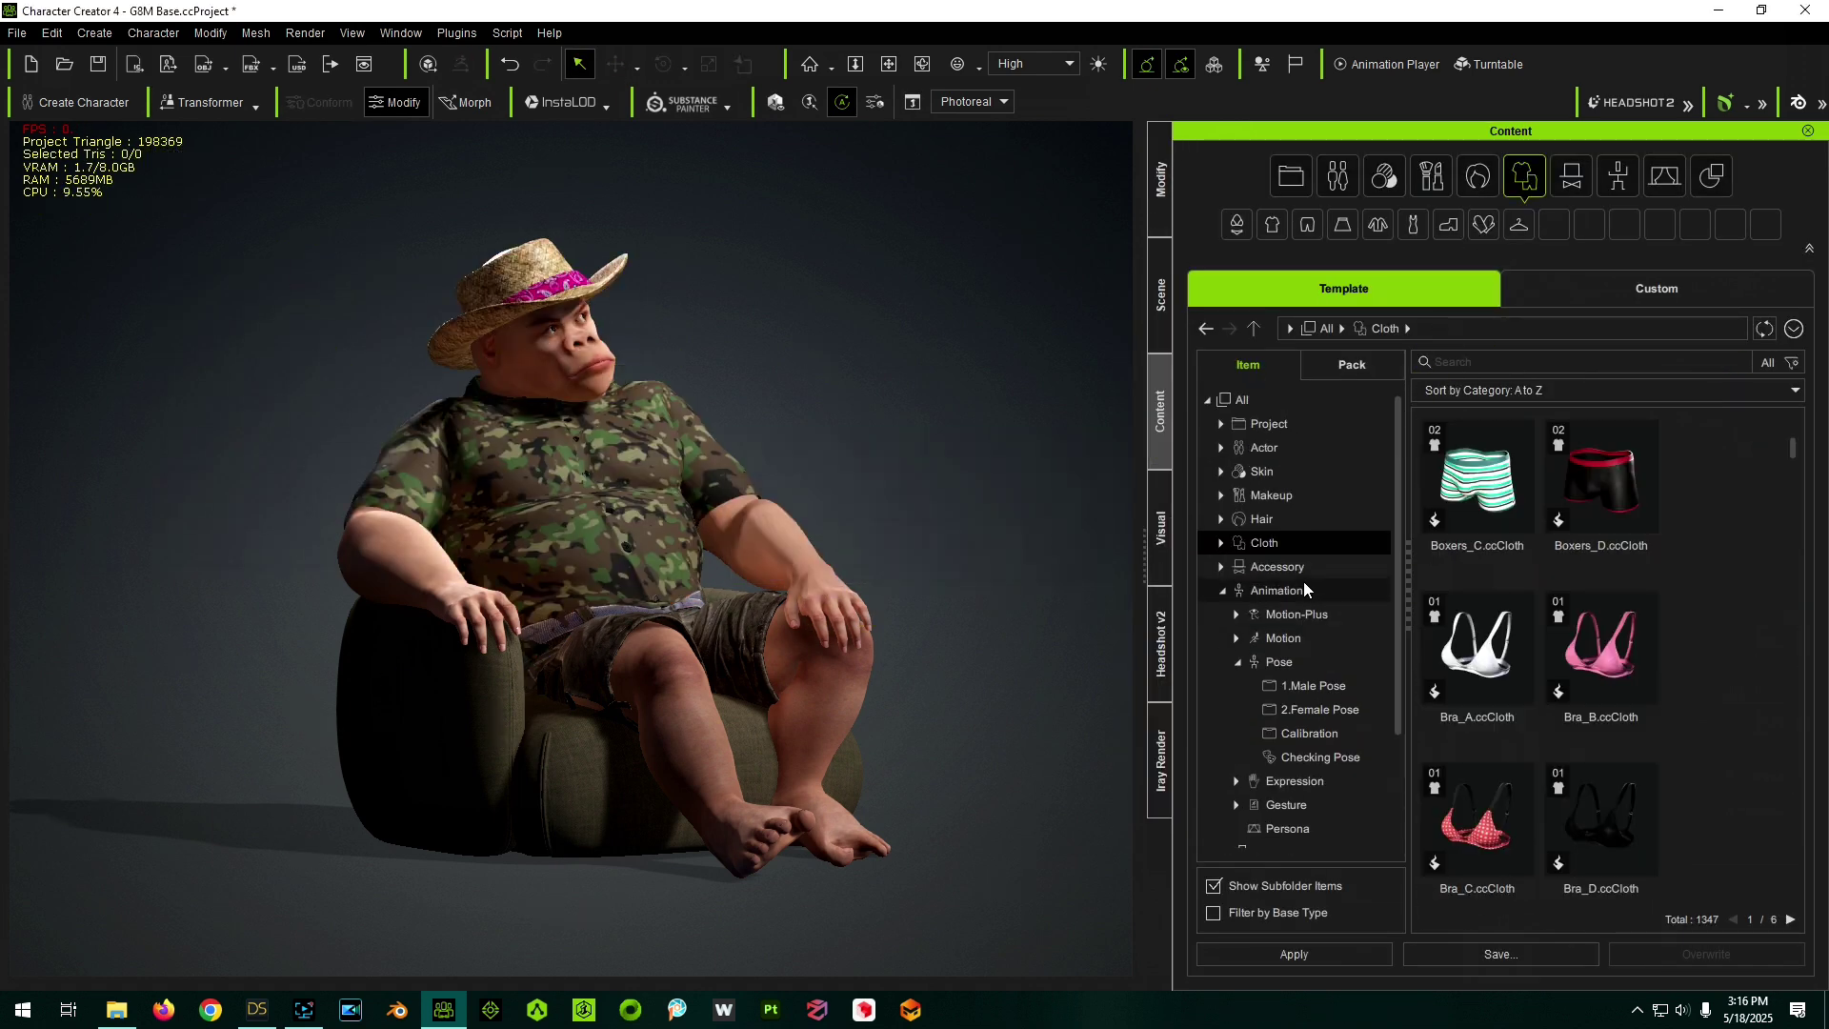
# - Put the brown Basketball Shoes from the cloth library on the seated figure and show the scene's object list
pyautogui.click(1449, 225)
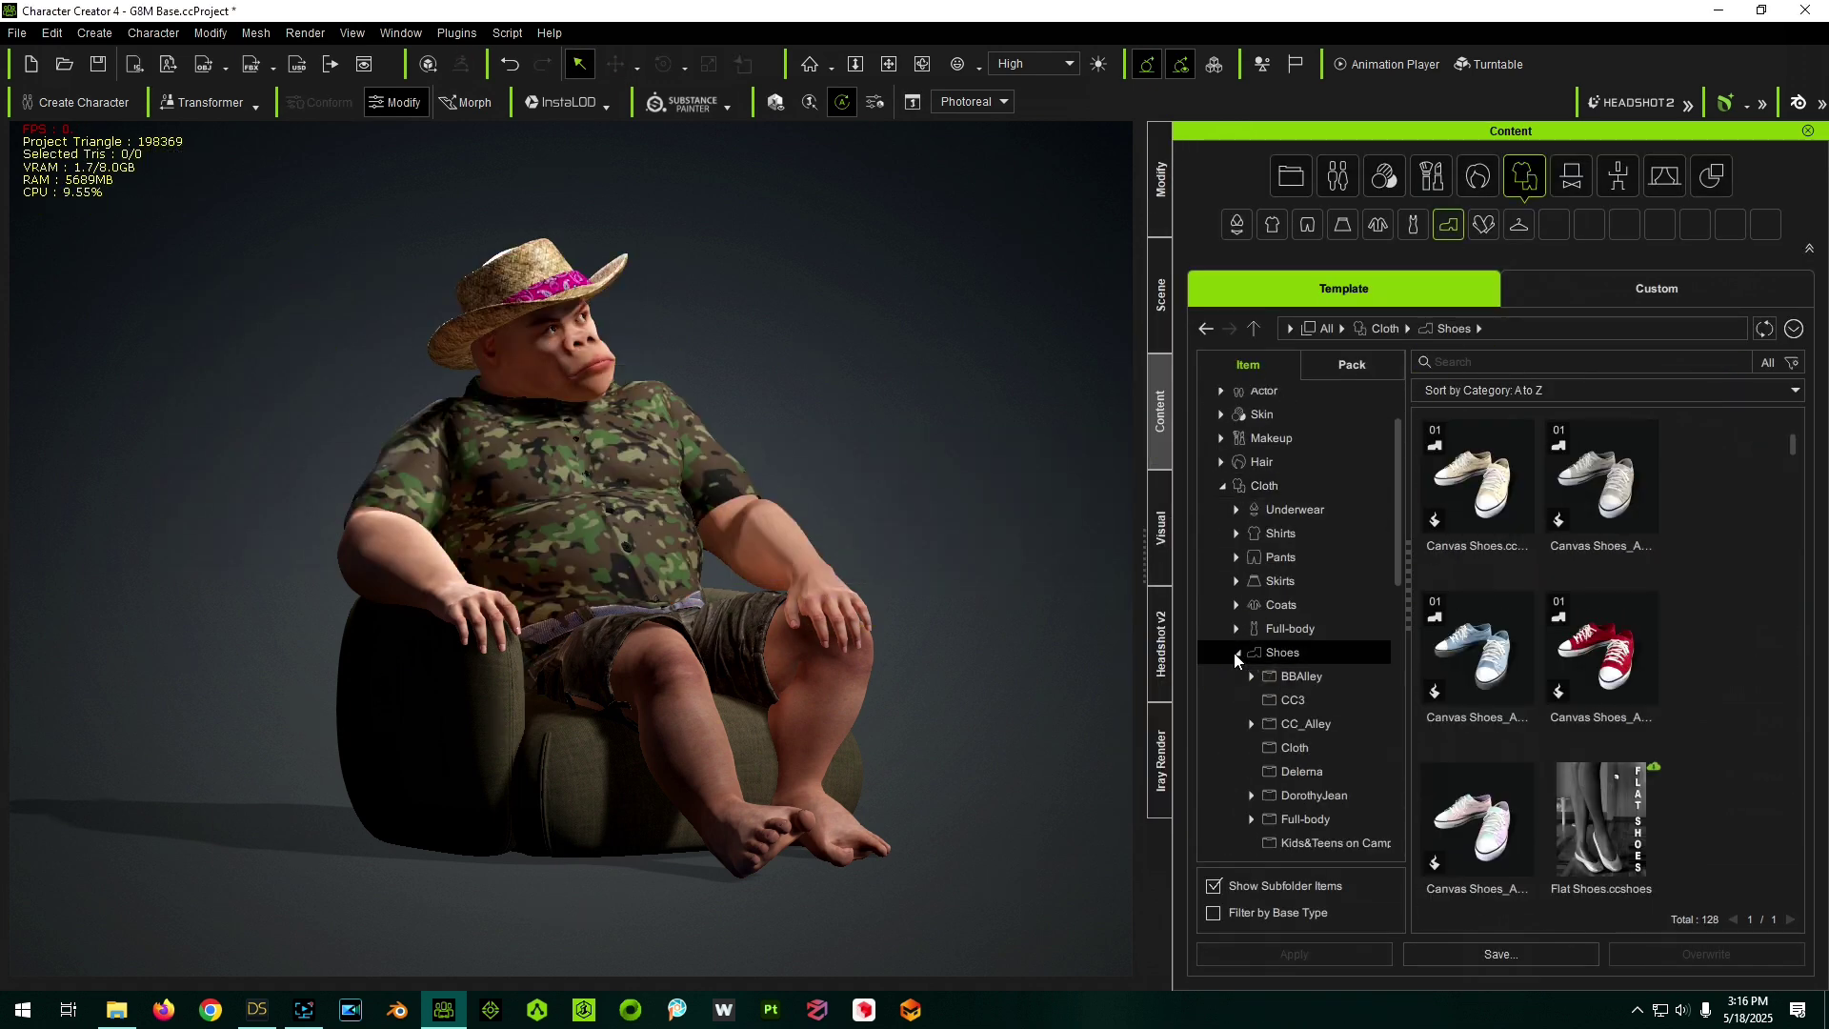
pyautogui.moveTo(1794, 448); pyautogui.dragTo(1800, 583)
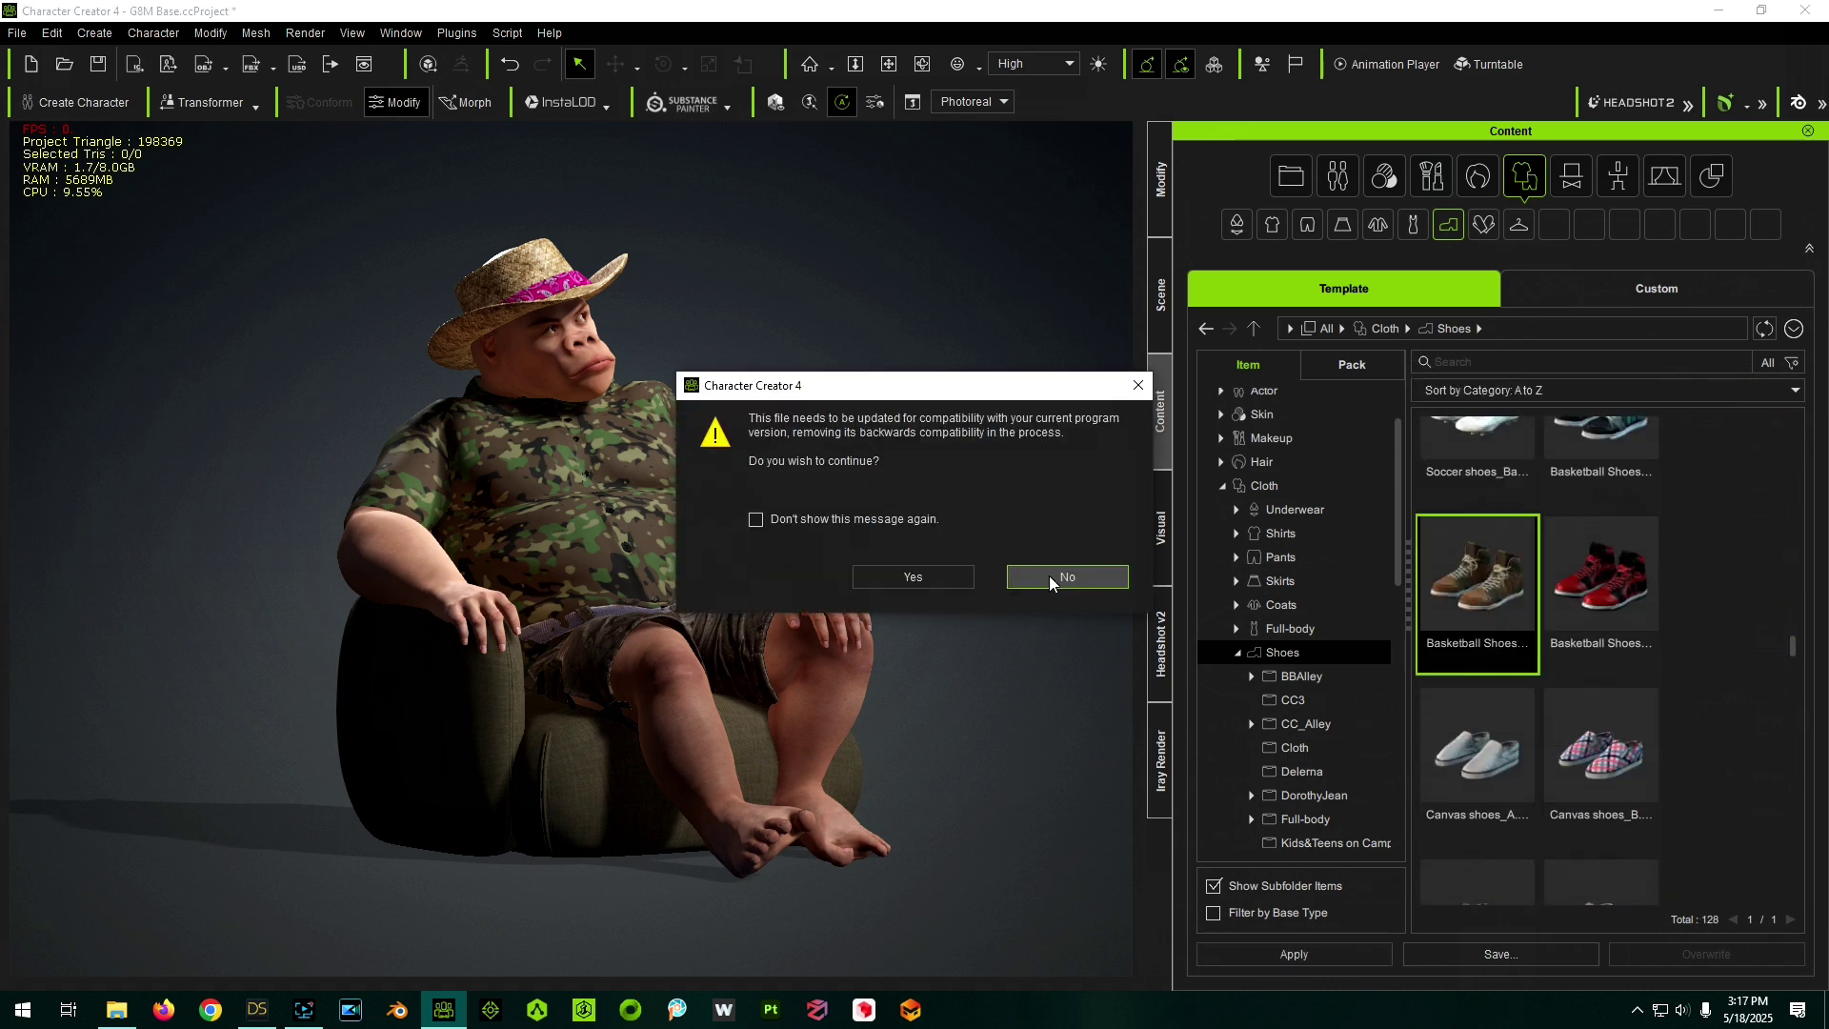
pyautogui.click(1062, 580)
pyautogui.click(1161, 295)
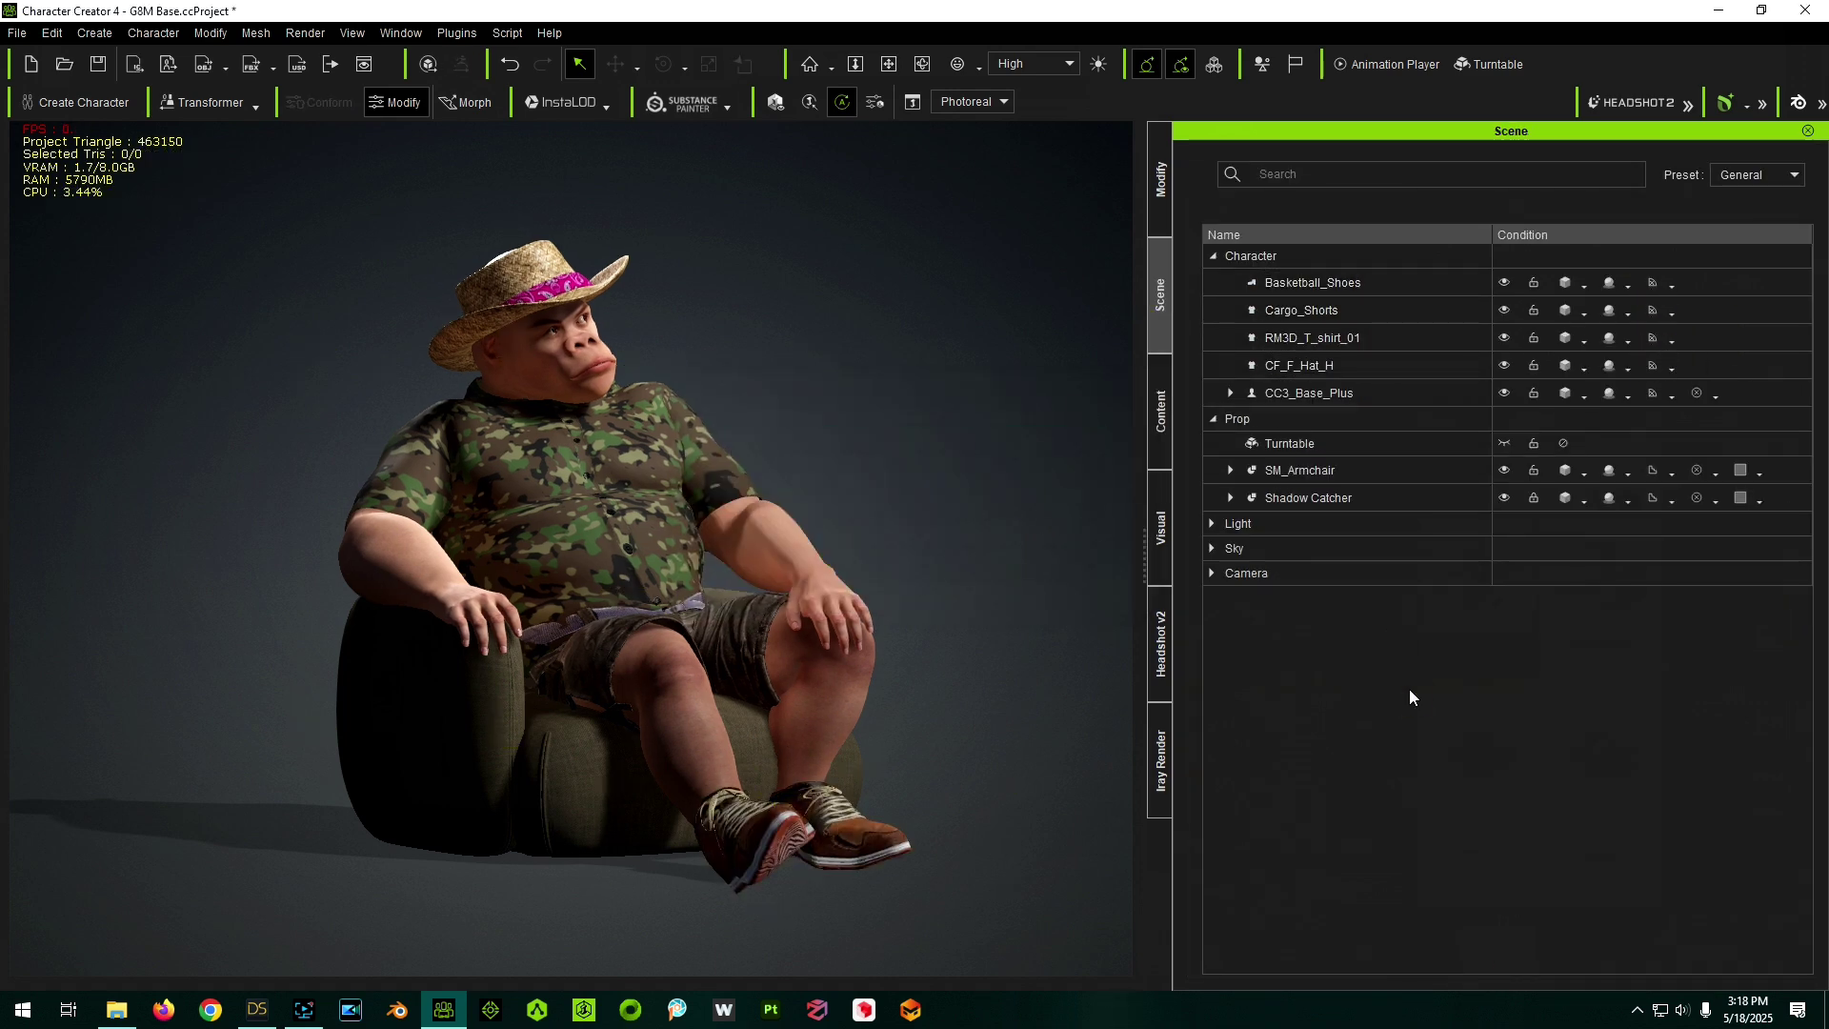